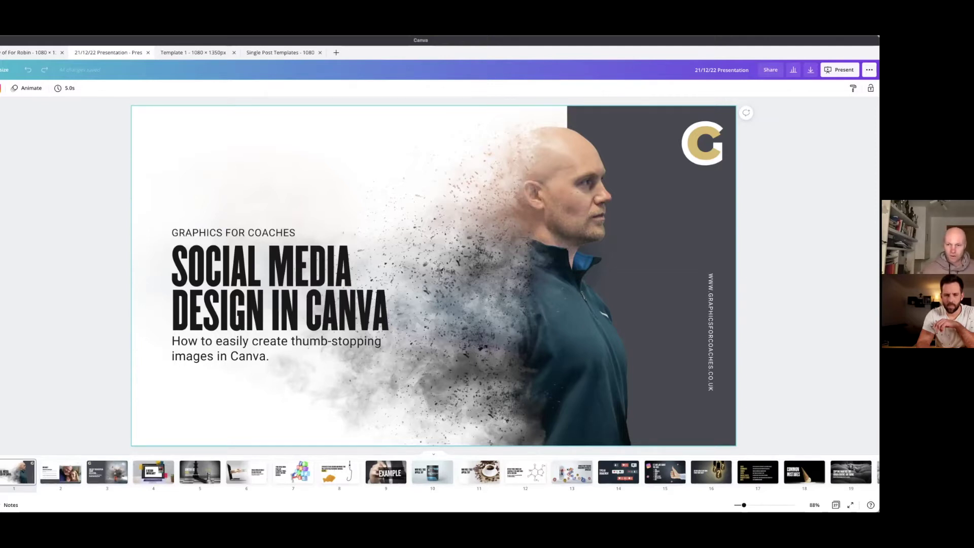
- Page through the opening slides from "Who Am I?" through the design-importance and social media slides, one at a time
left_click(60, 472)
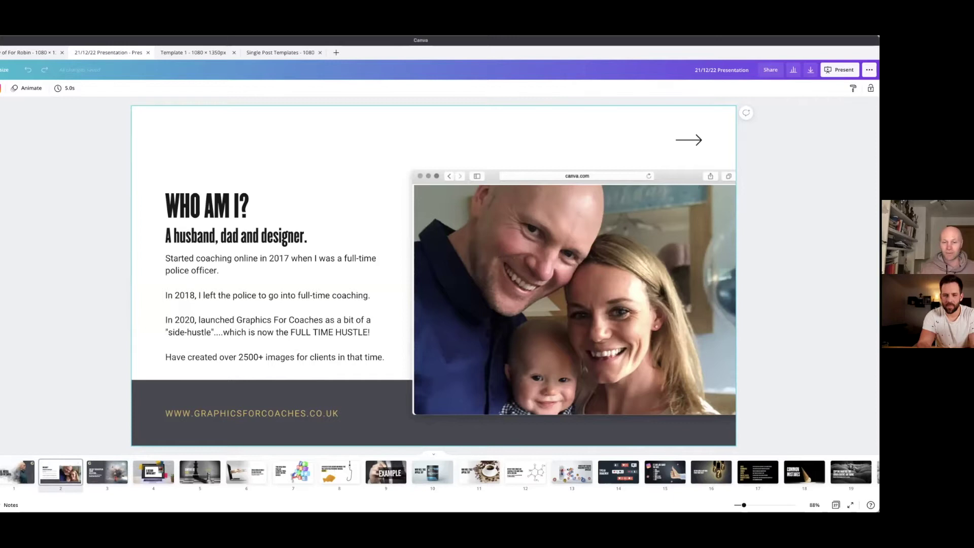
left_click(108, 472)
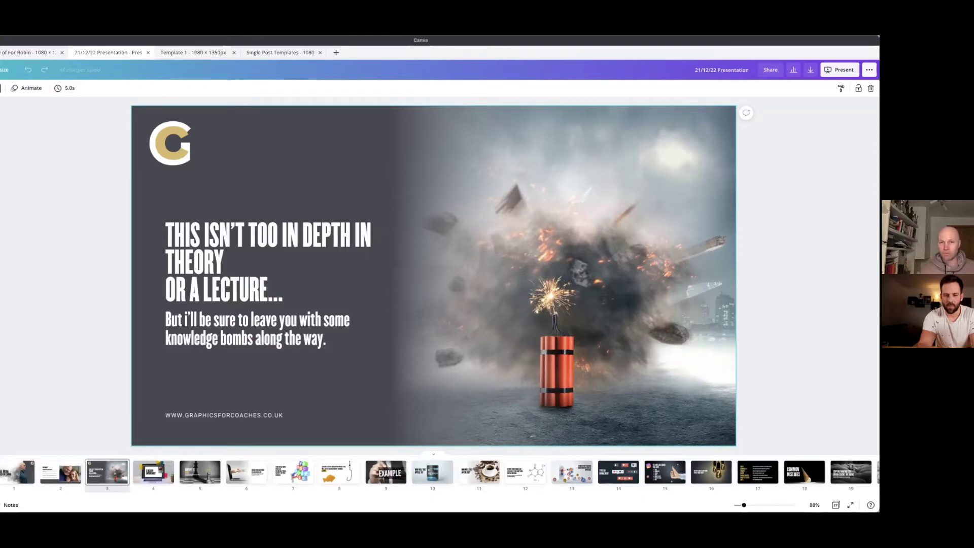
left_click(153, 472)
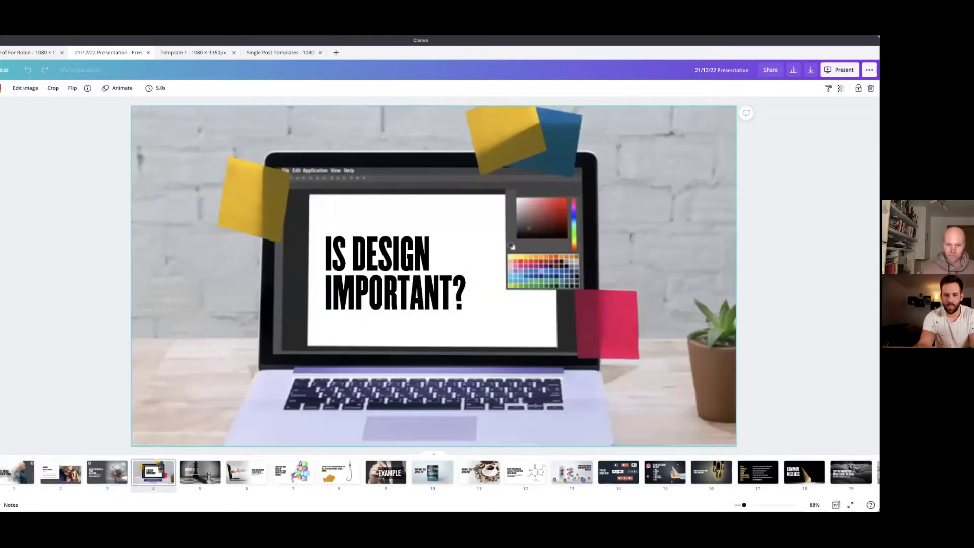
left_click(199, 471)
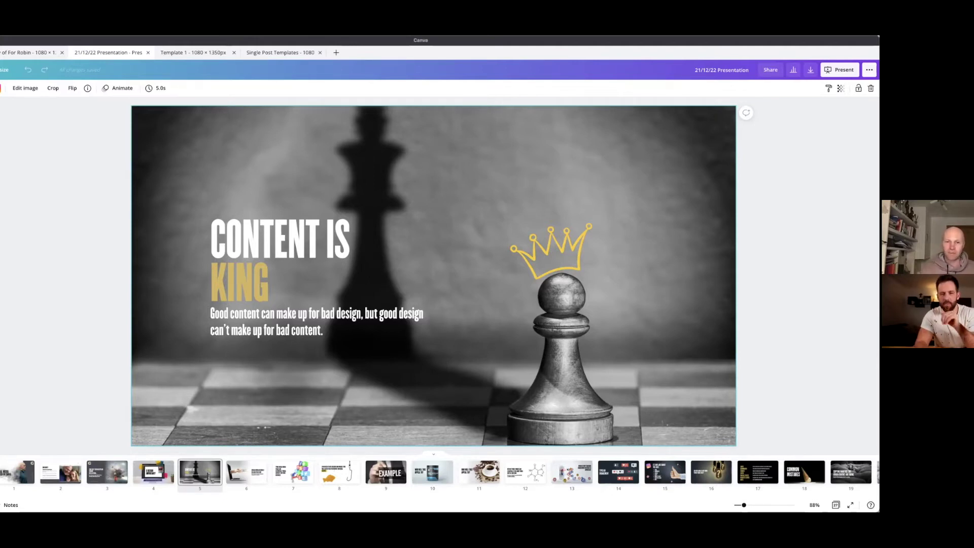
left_click(246, 472)
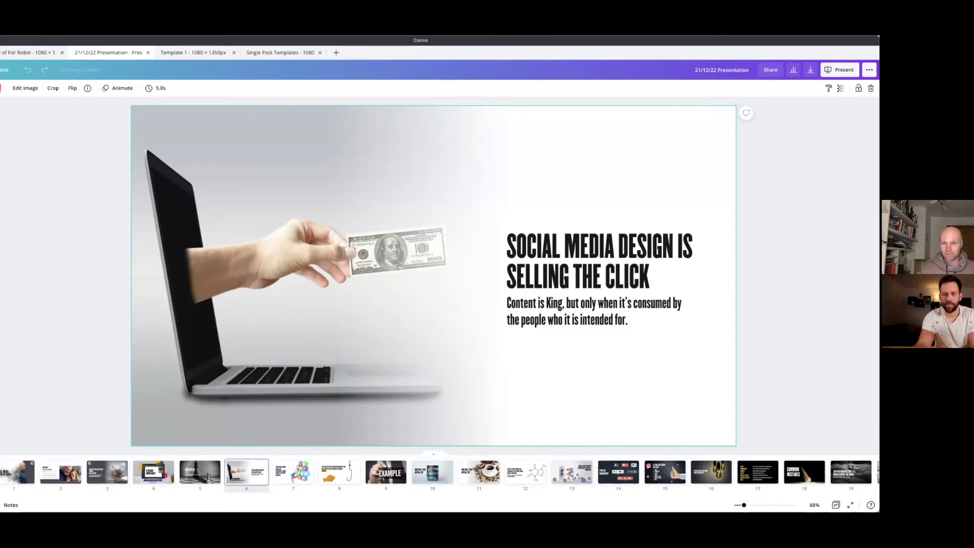
left_click(293, 472)
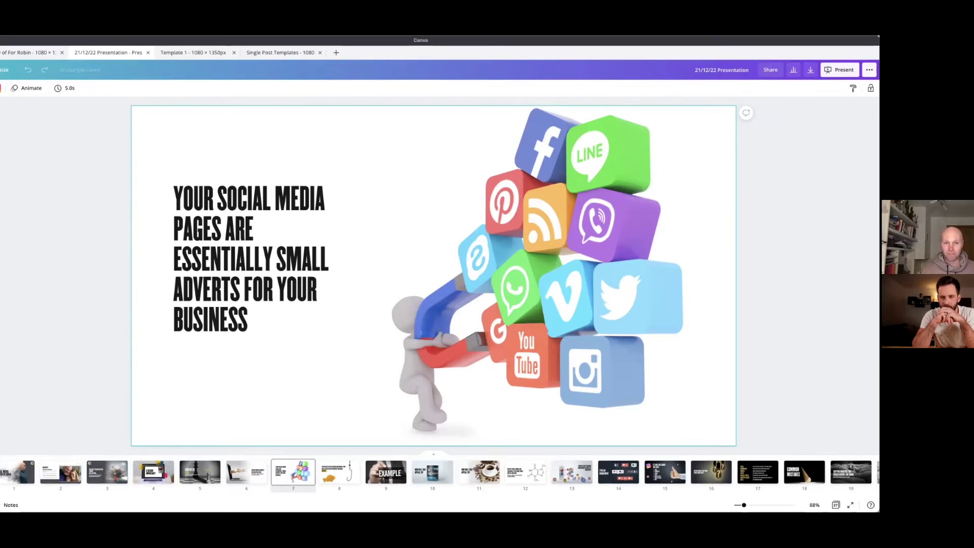
left_click(340, 472)
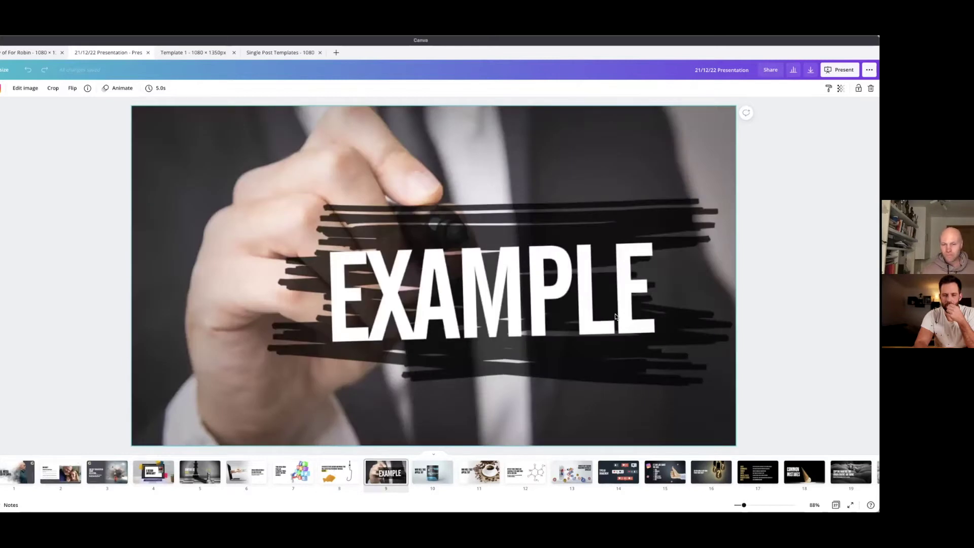
- Compare the two "Who will this appeal to?" slides, pre-workout tub and coffee cup, and view the coffee/caffeine explanation slide
key("Right")
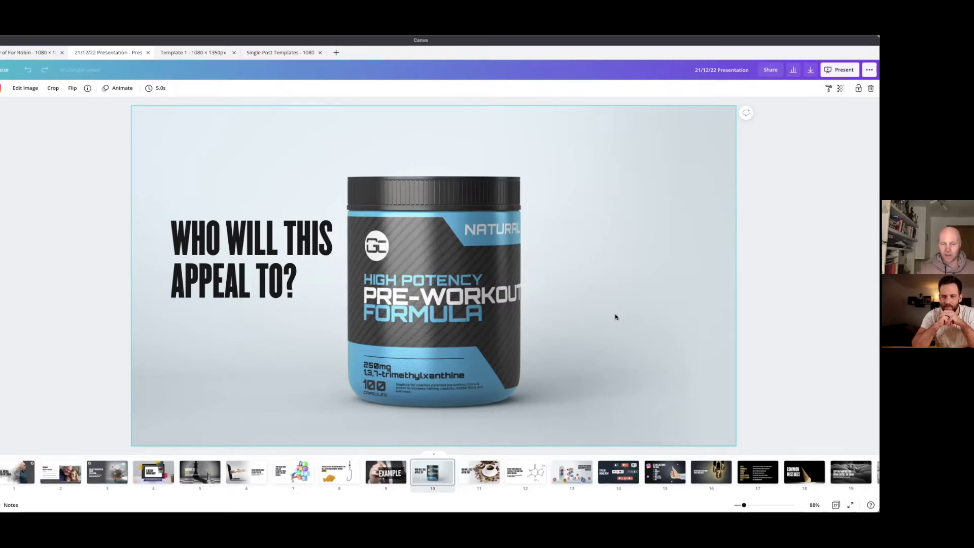
key("Down")
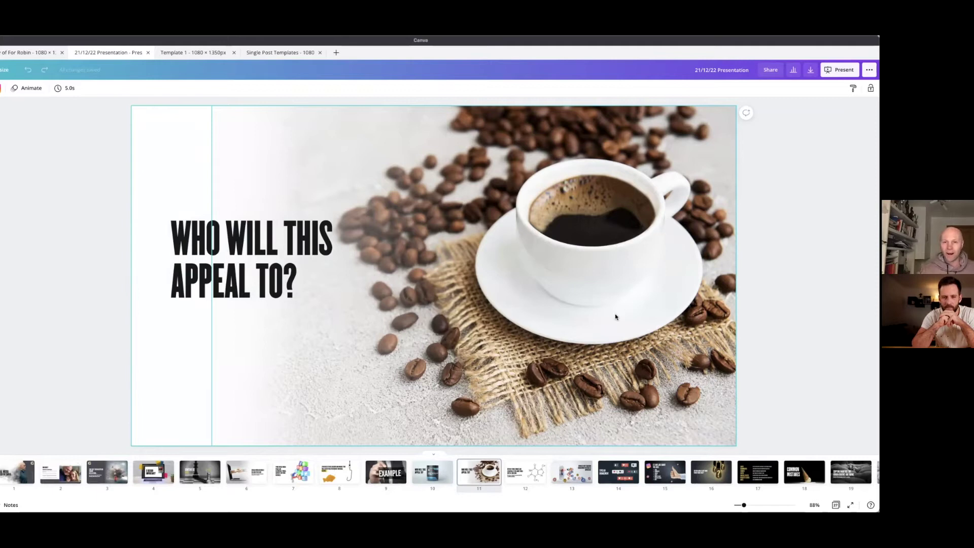
key("Right")
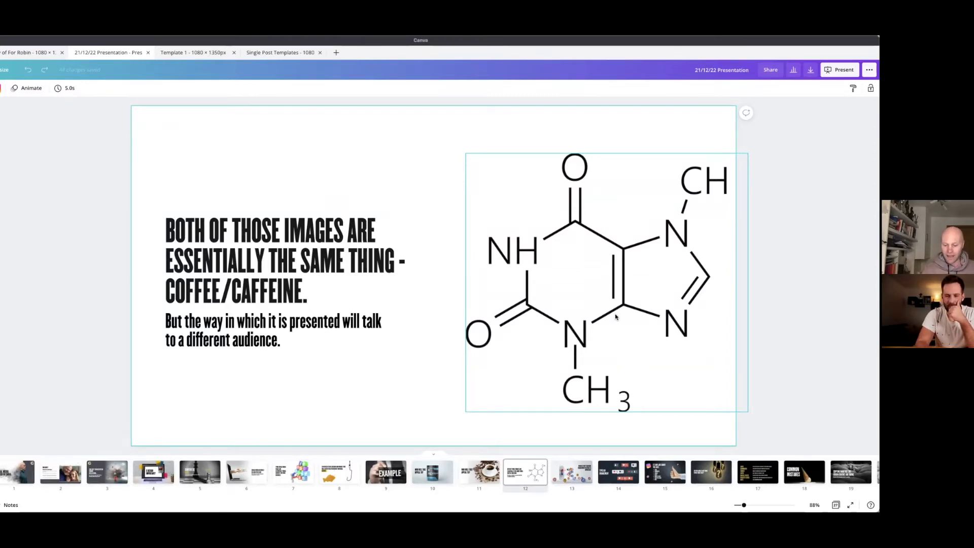
key("Left")
key("Left")
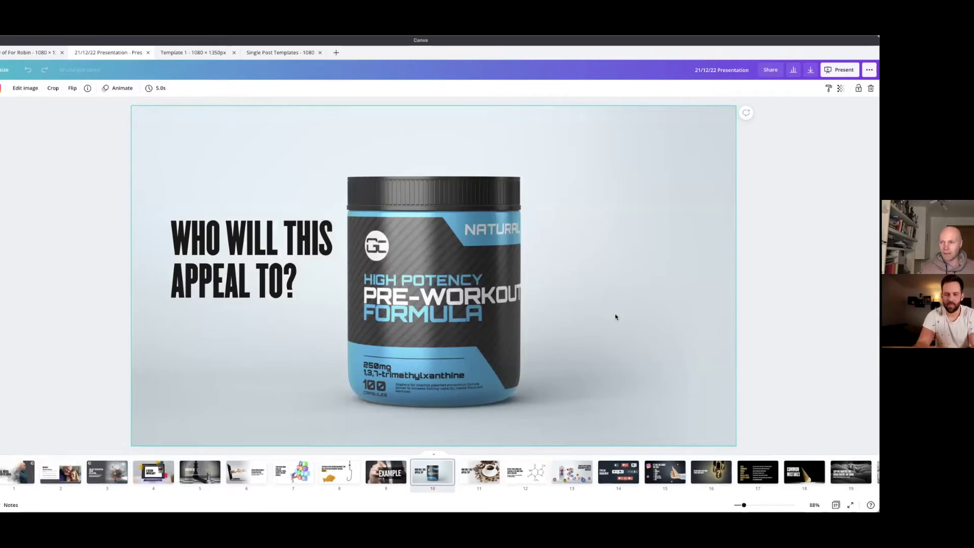
key("Right")
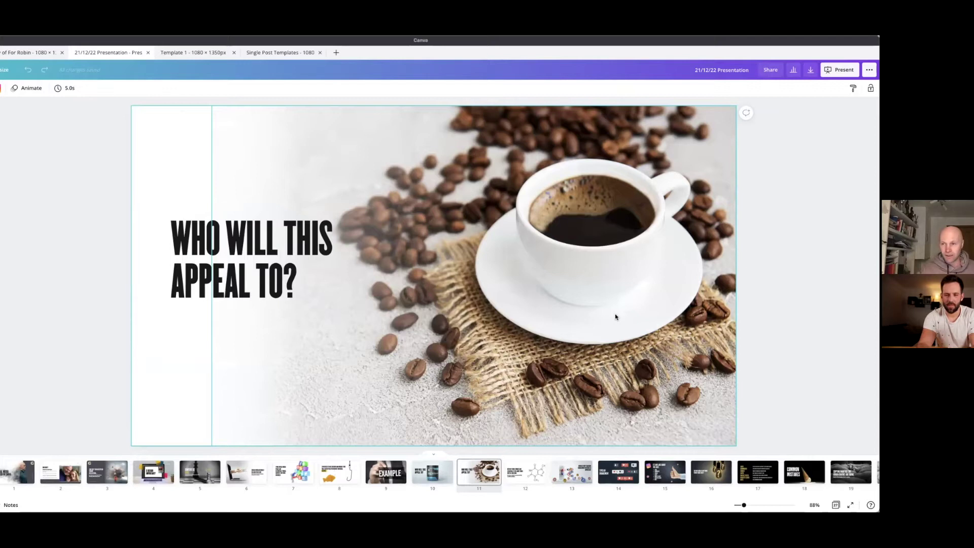
- Advance through the "Common Mistakes" section, past the sheep and golf ball slides, to the slide showing mistakes one to three
key("Right")
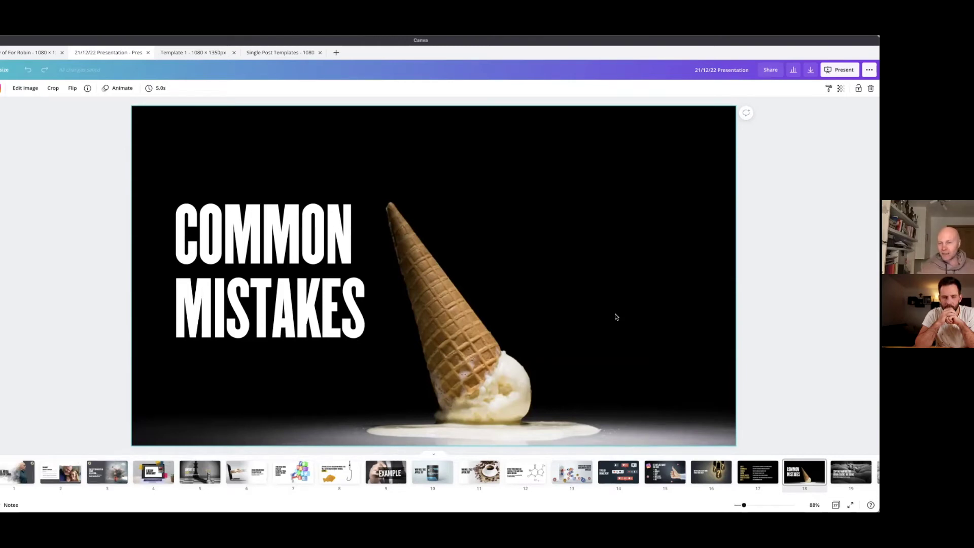
key("Right")
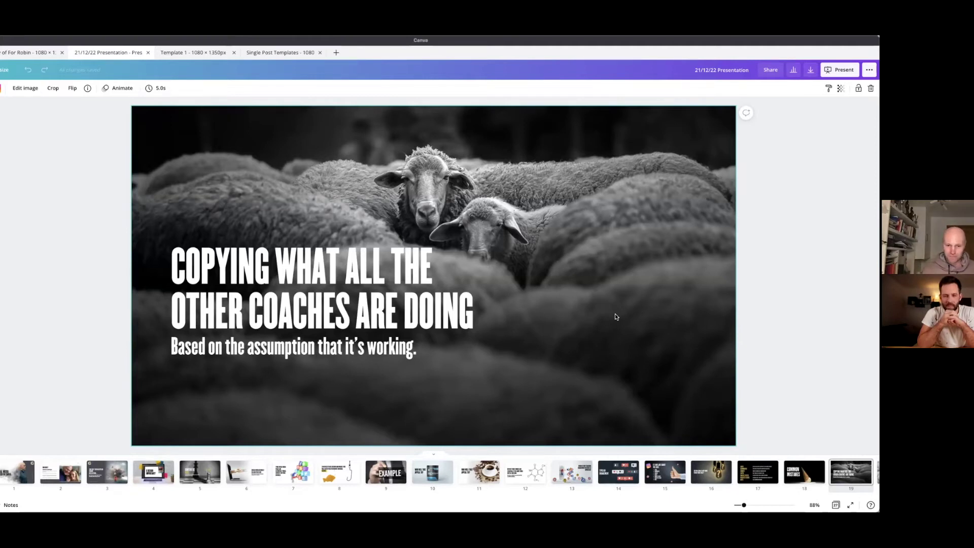
scroll(615, 316, "down", 2)
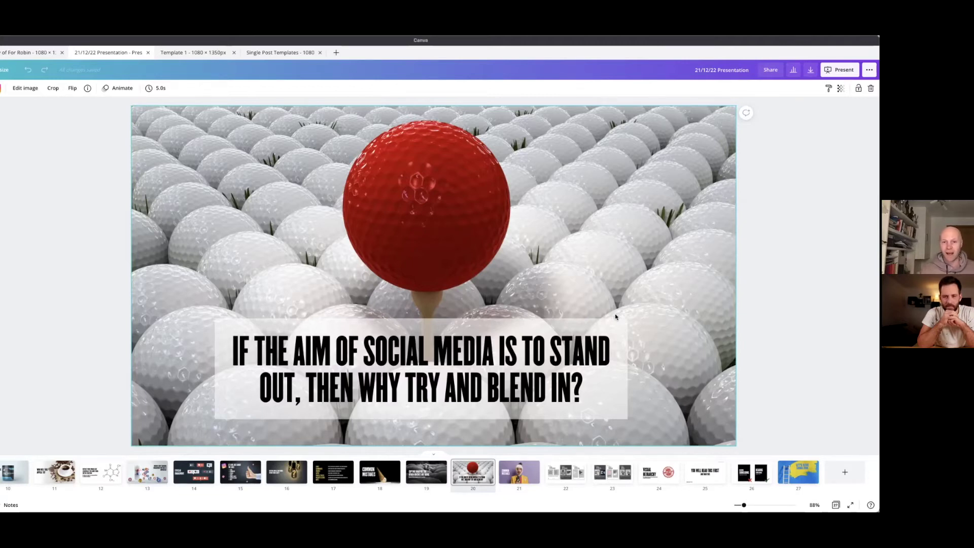
key("Page_Down")
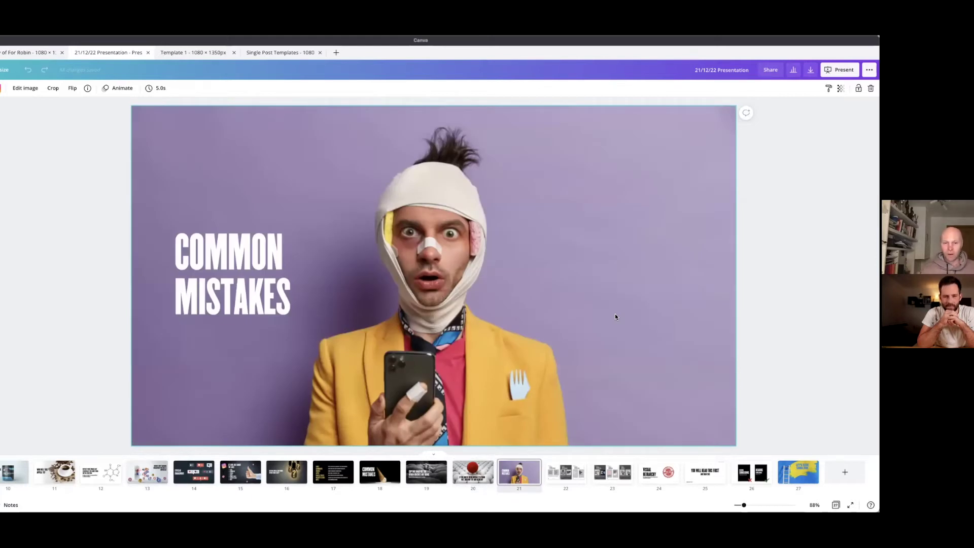
key("Page_Down")
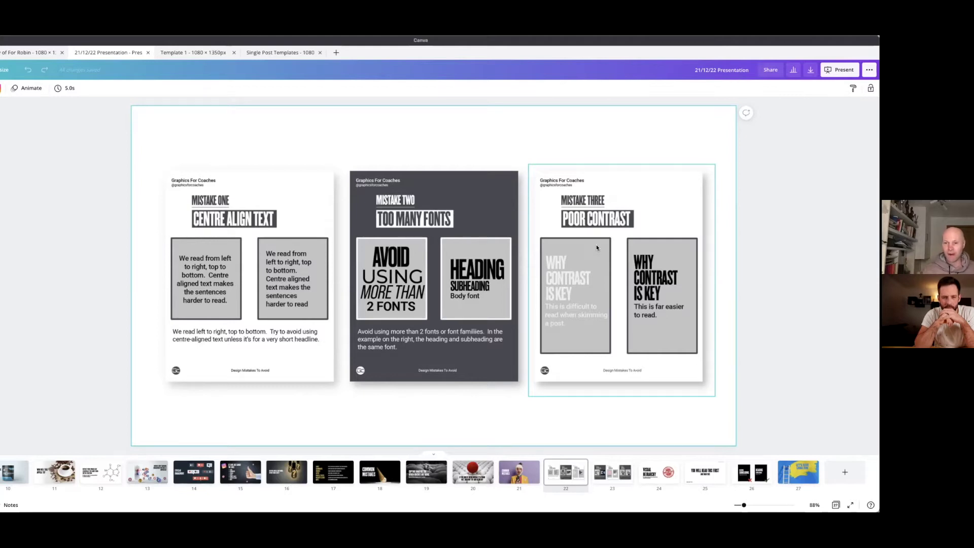
- View the slides on mistakes four to six, visual hierarchy and heading sizes, ending on "Let's have some fun"
key("Right")
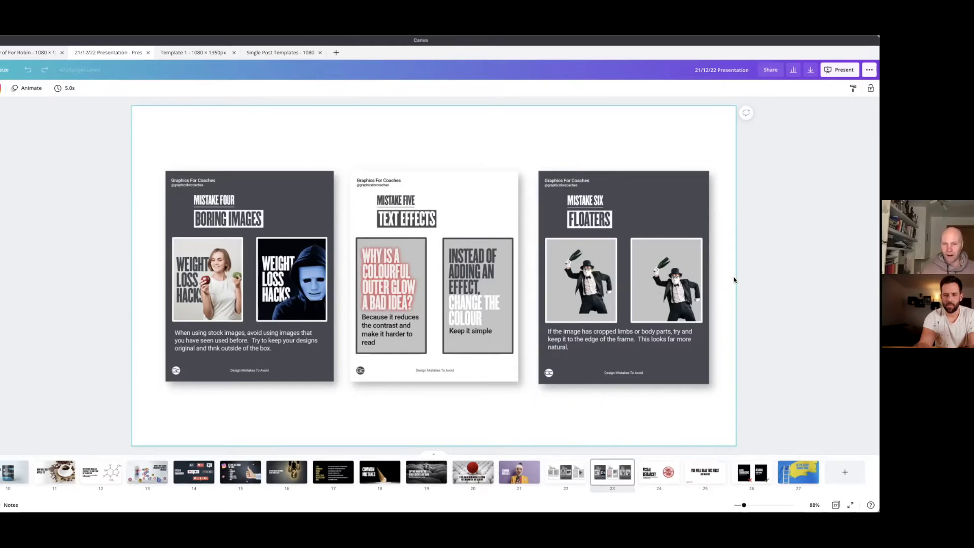
key("Down")
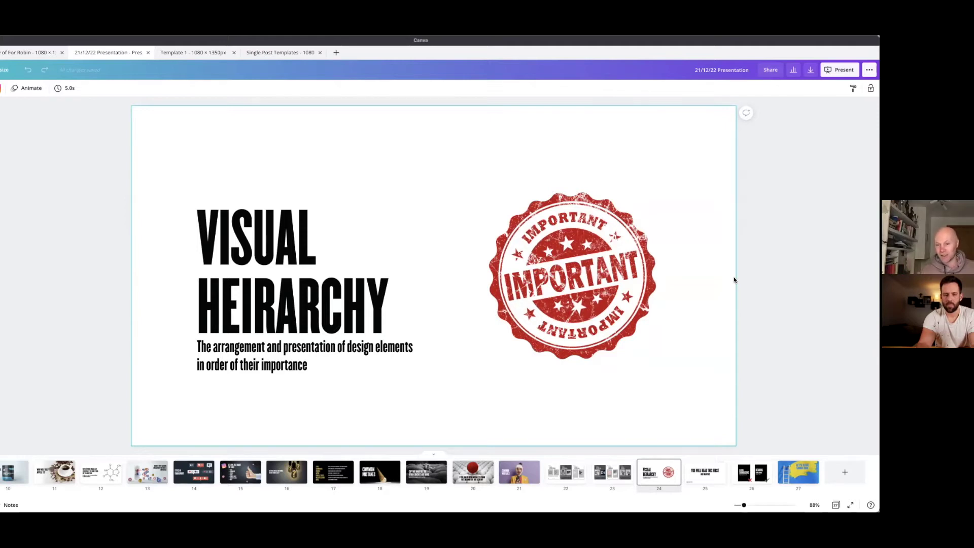
key("Down")
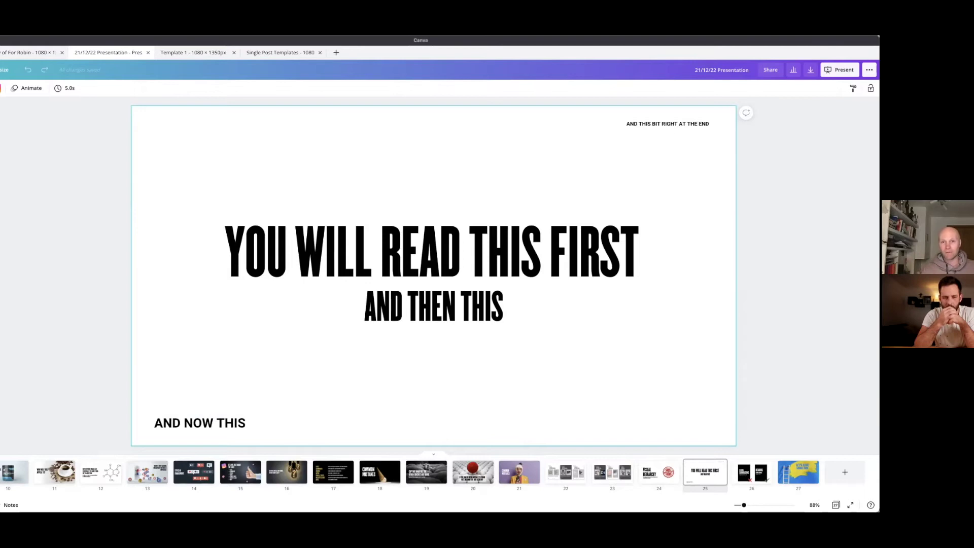
left_click(752, 472)
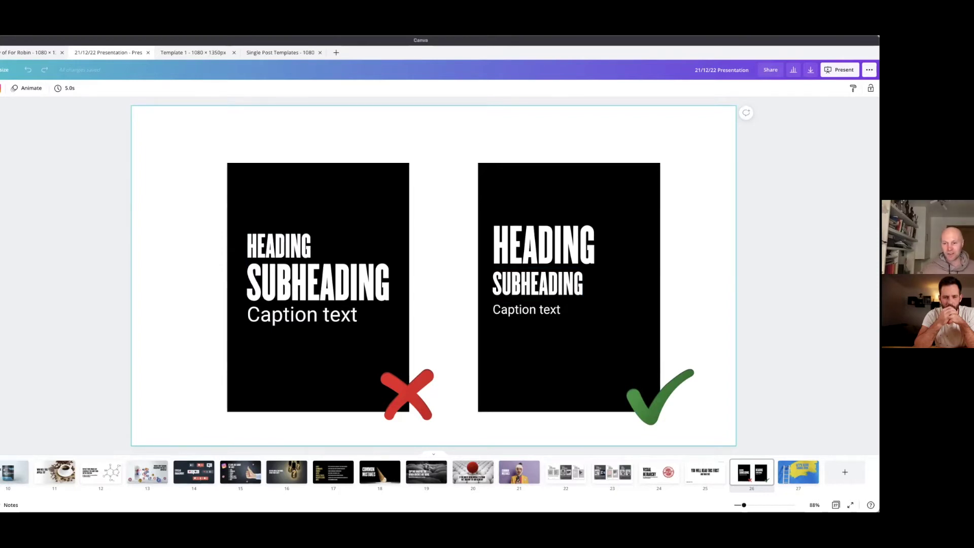
left_click(798, 472)
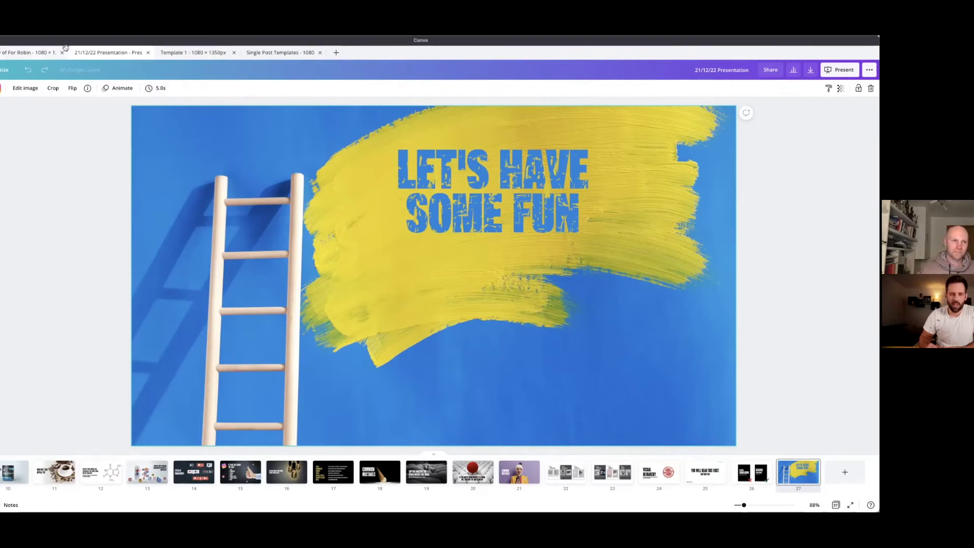
- Close the presentation and review the Pyramid Workouts post designs on pages 1 to 3 of the remaining open design
left_click(147, 52)
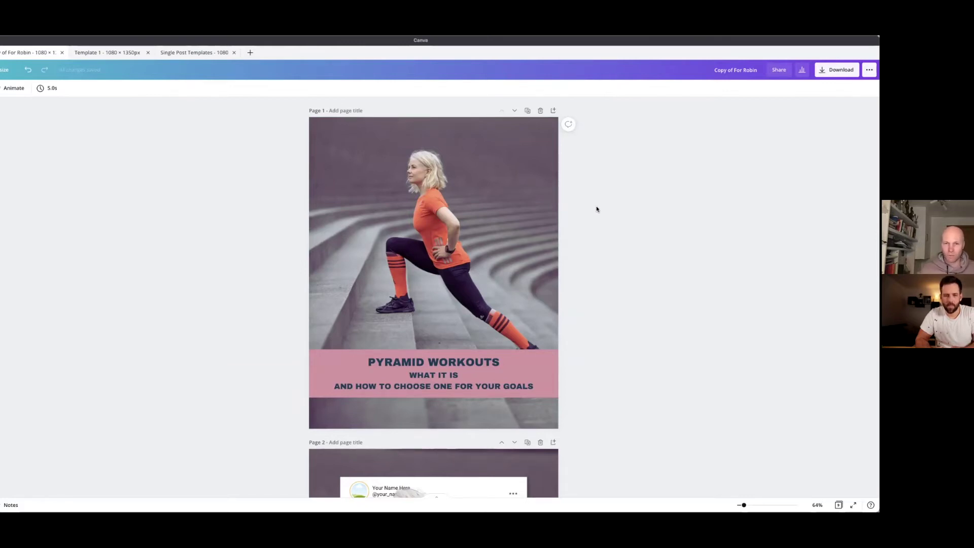
scroll(605, 207, "down", 3)
scroll(602, 209, "up", 3)
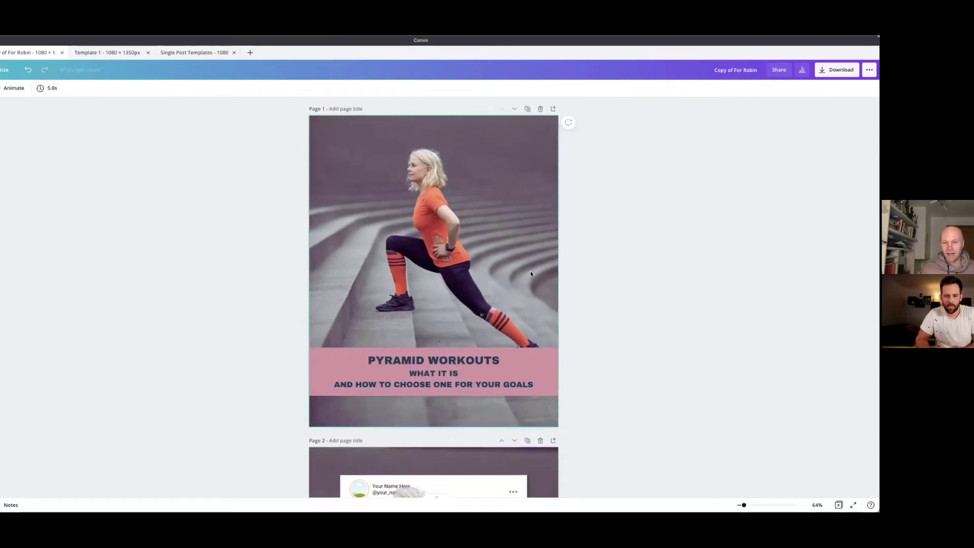
scroll(610, 276, "down", 3)
scroll(610, 277, "down", 5)
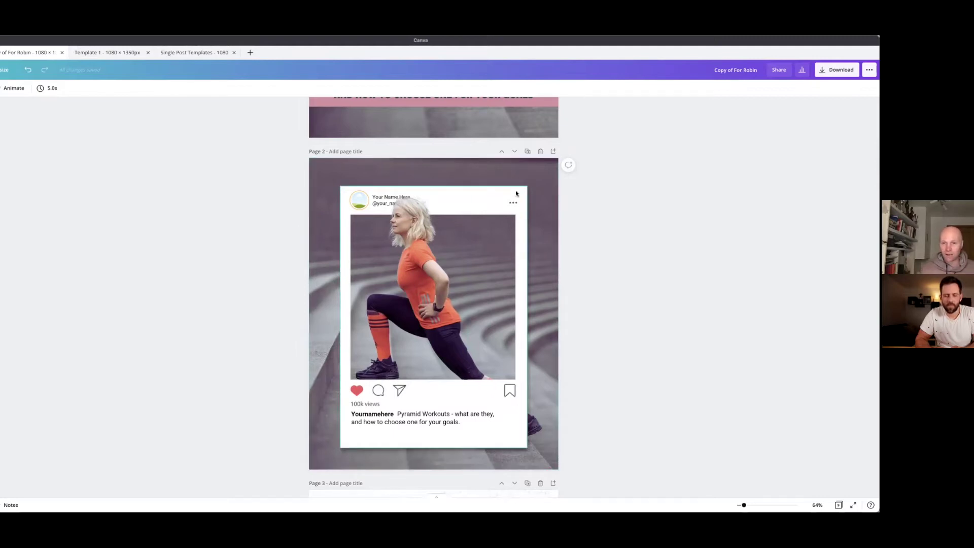
scroll(545, 255, "down", 6)
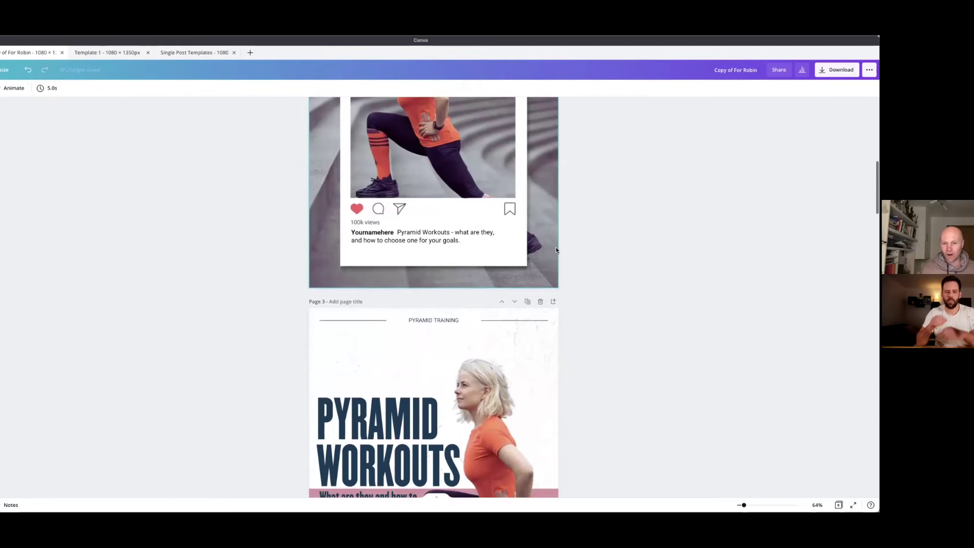
scroll(578, 251, "down", 1)
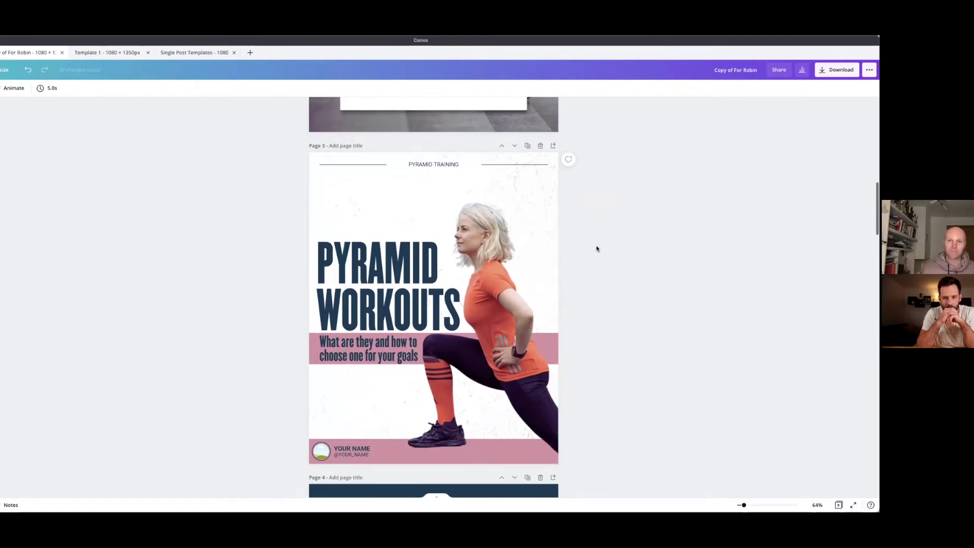
- Compare the Instagram-frame design on page 2 with the cut-out Pyramid Workouts cover on page 3
scroll(597, 248, "up", 1)
scroll(600, 246, "up", 1)
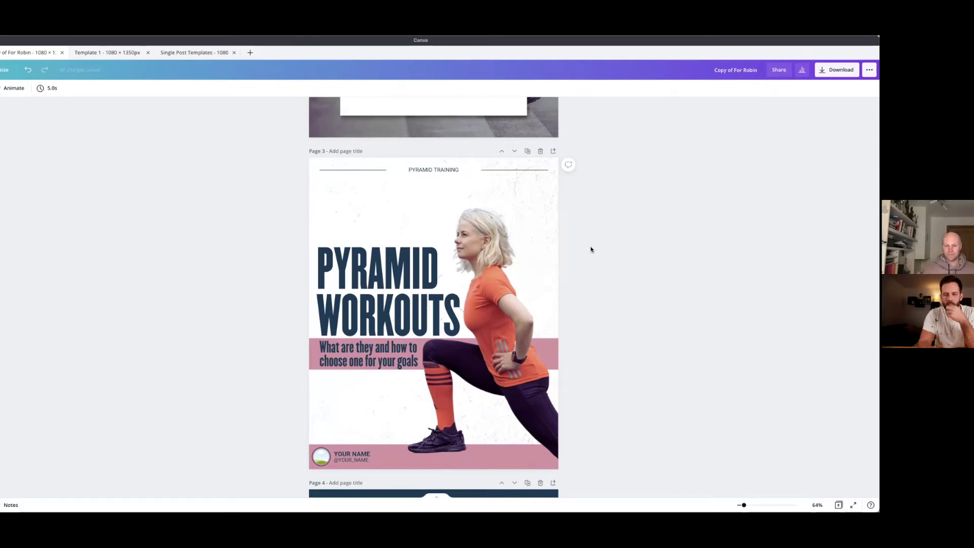
scroll(585, 251, "up", 5)
scroll(585, 254, "up", 3)
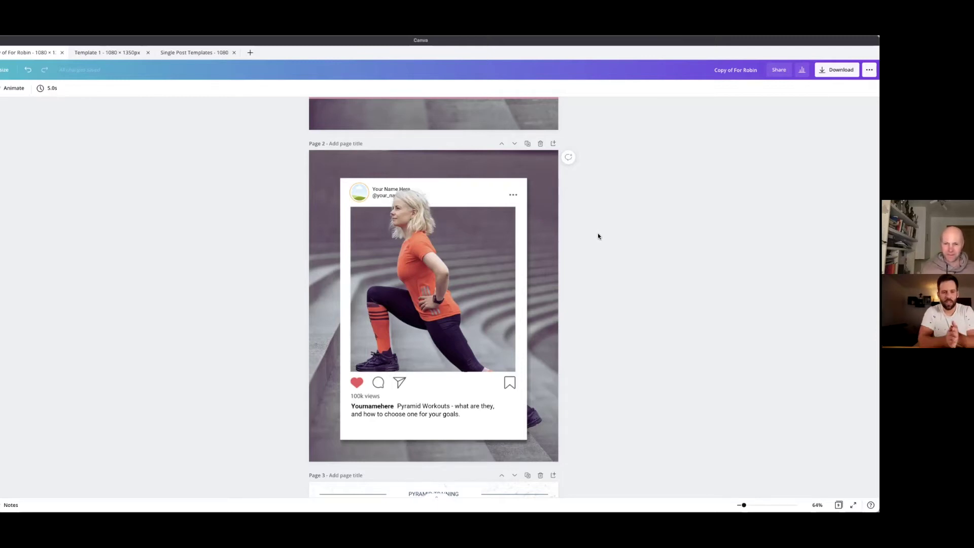
scroll(598, 233, "down", 7)
scroll(598, 236, "up", 2)
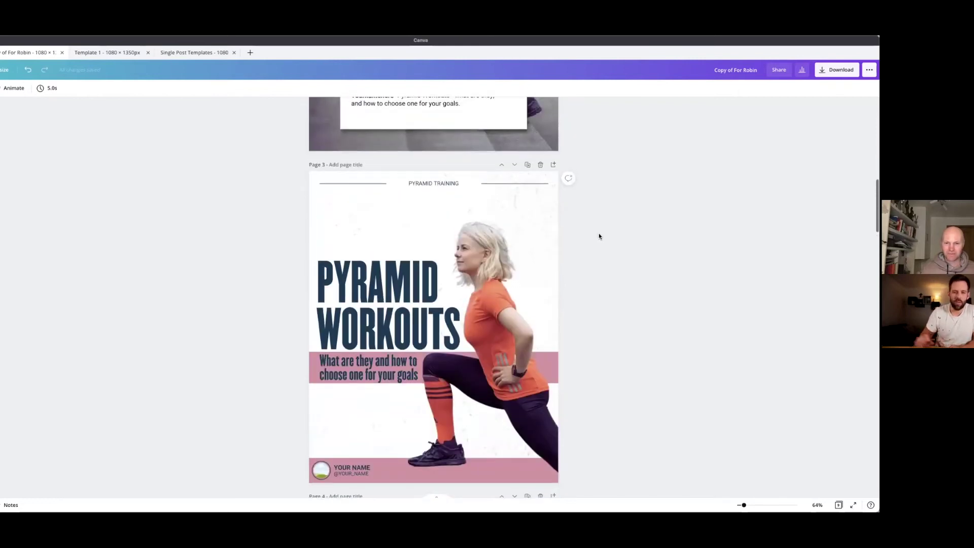
scroll(538, 177, "down", 1)
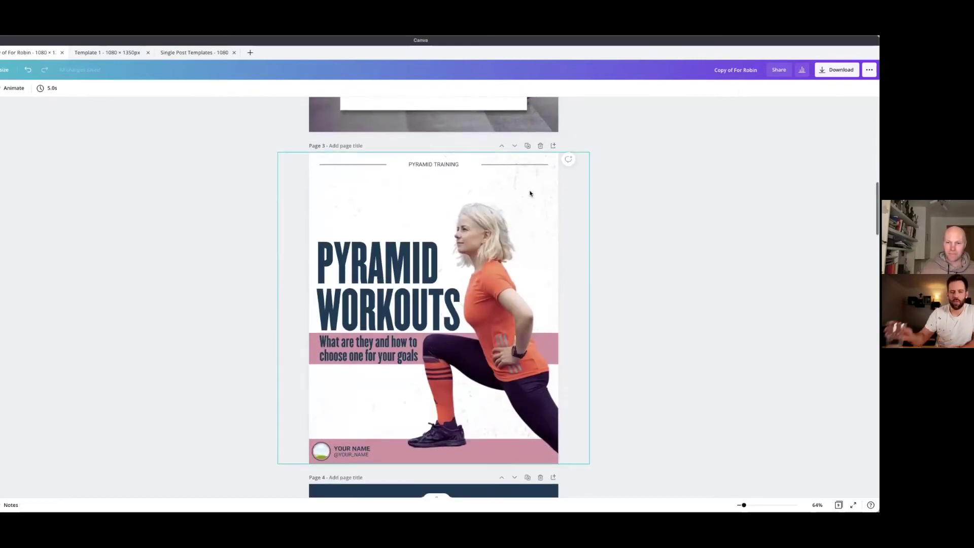
- Duplicate the page 3 Pyramid Workouts cover and select the woman's cut-out image on the copy
left_click(528, 133)
left_click(497, 207)
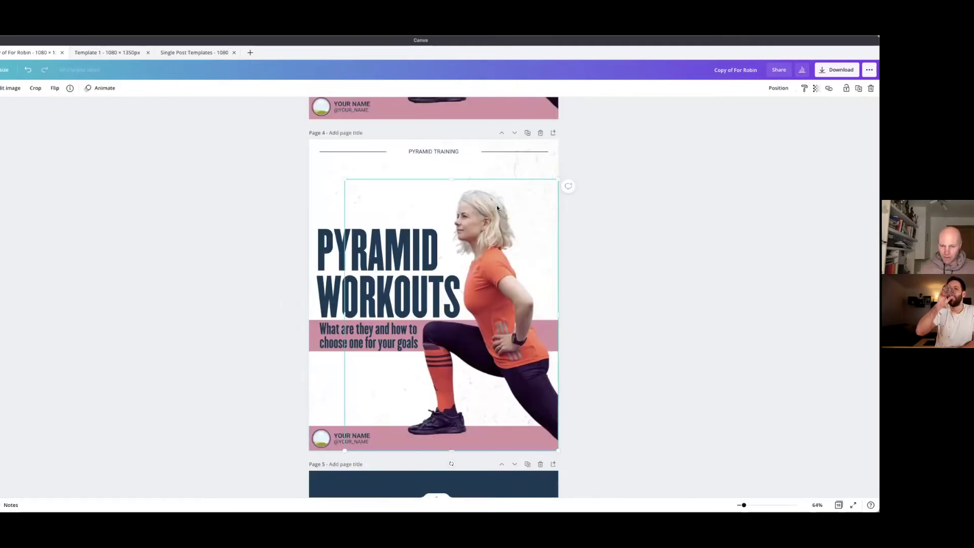
- Move the Instagram-frame page down one place so the cut-out cover directly follows page 1
scroll(507, 195, "up", 15)
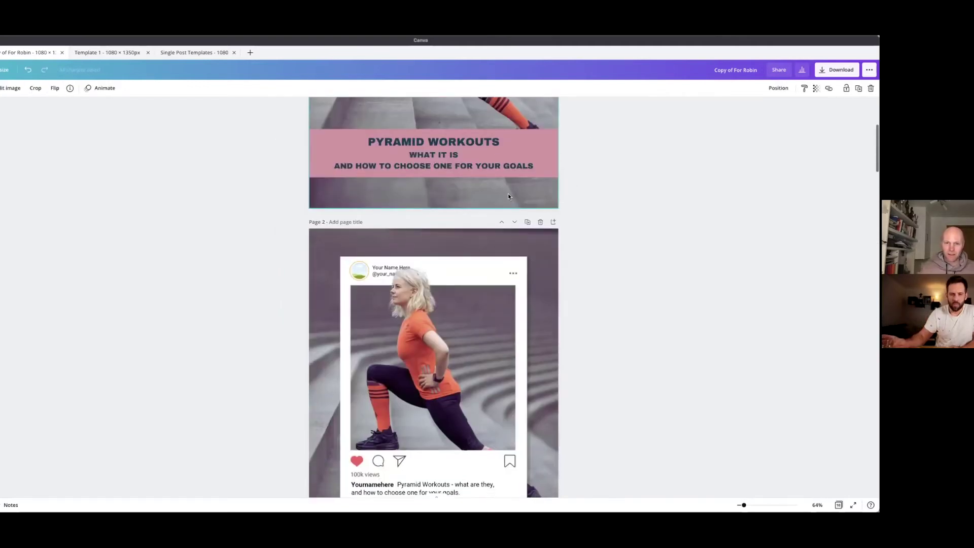
scroll(508, 194, "down", 4)
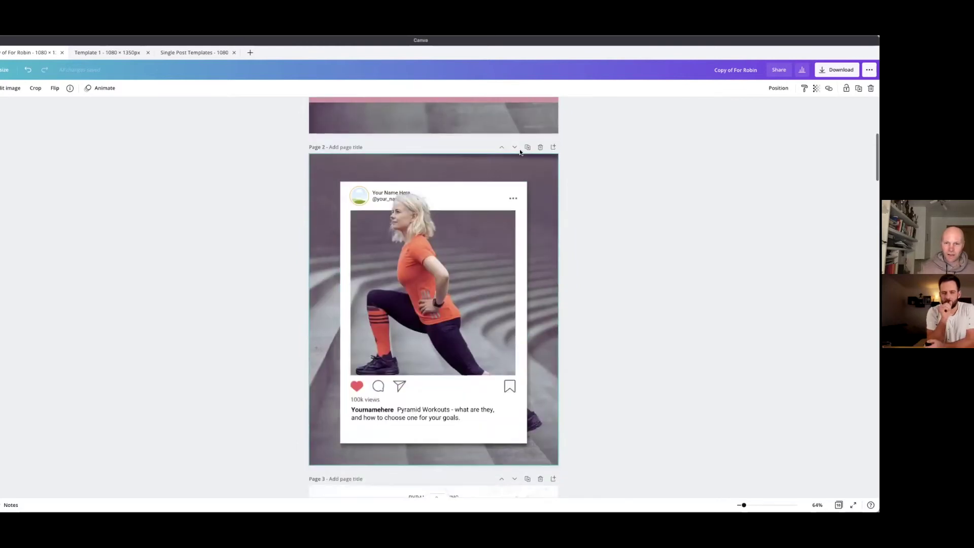
left_click(515, 147)
scroll(512, 151, "up", 10)
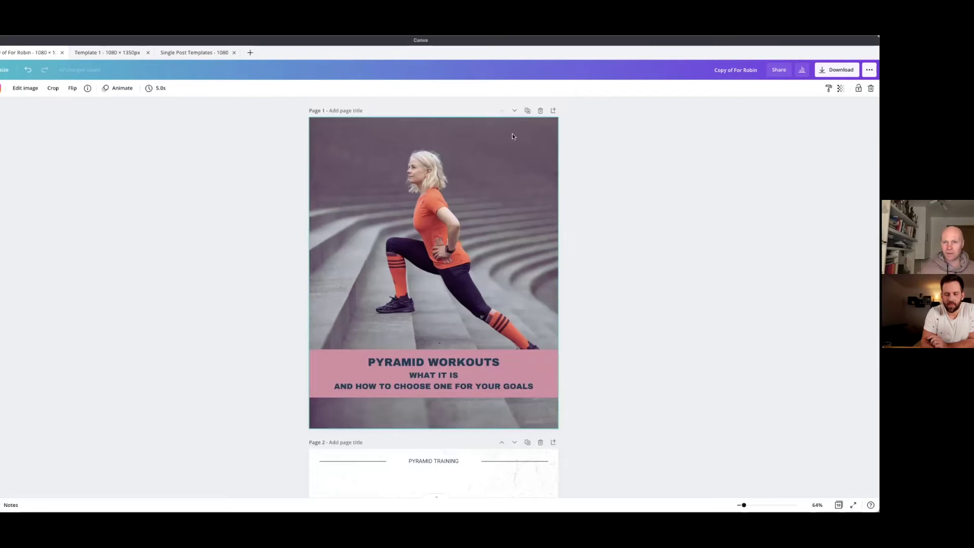
- Duplicate the page 1 cover and delete the pink band and all title text from the copy
left_click(528, 111)
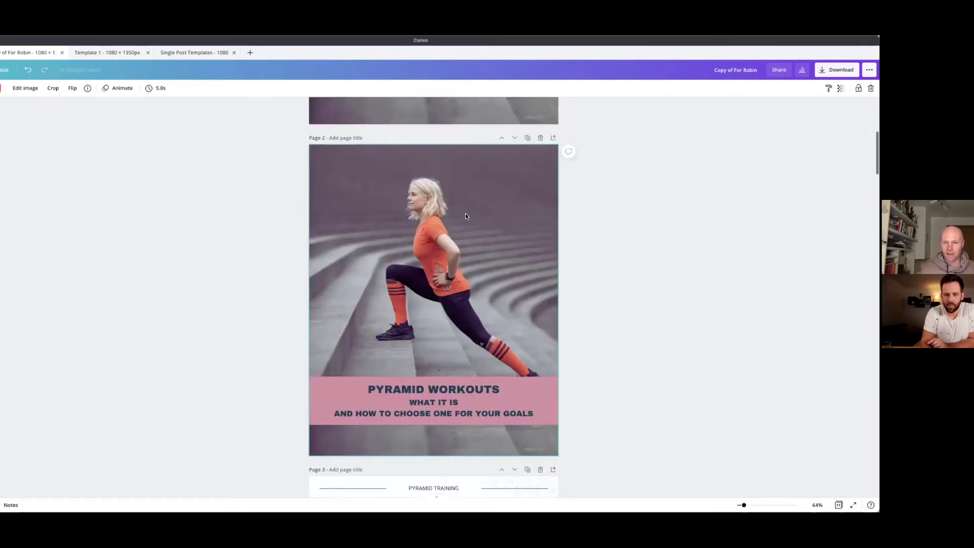
left_click(547, 355)
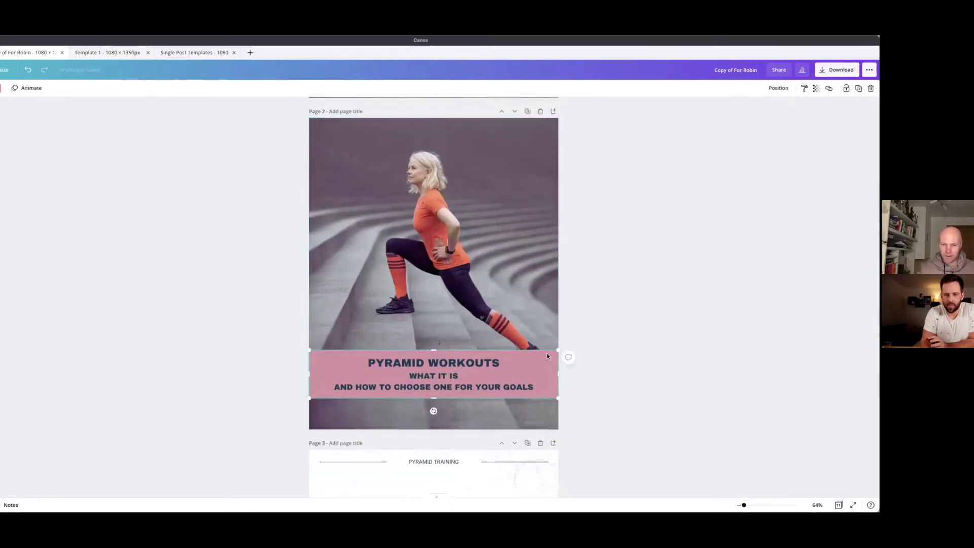
key("Delete")
left_click(495, 361)
key("Delete")
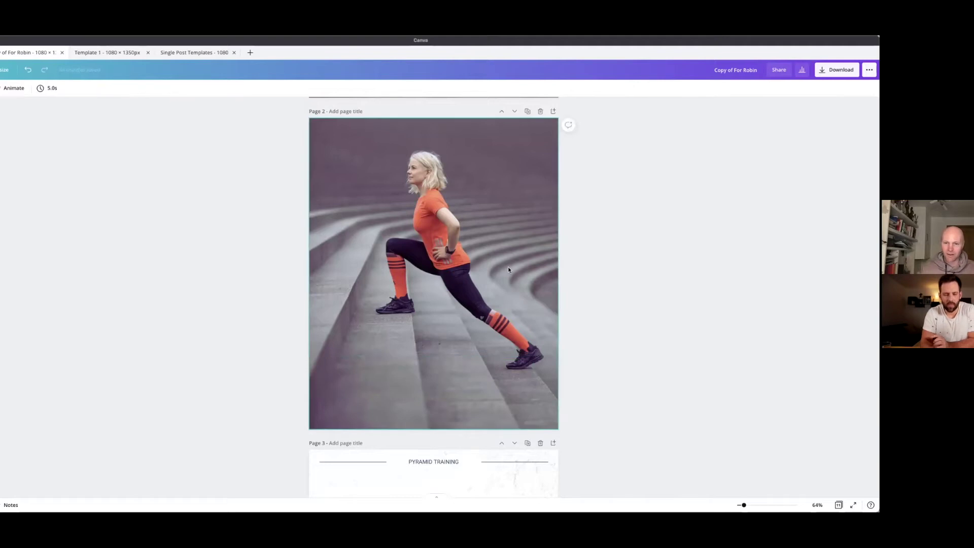
- Detach the stair-lunge photo from the page 2 background so it becomes a separate image
scroll(485, 222, "down", 3)
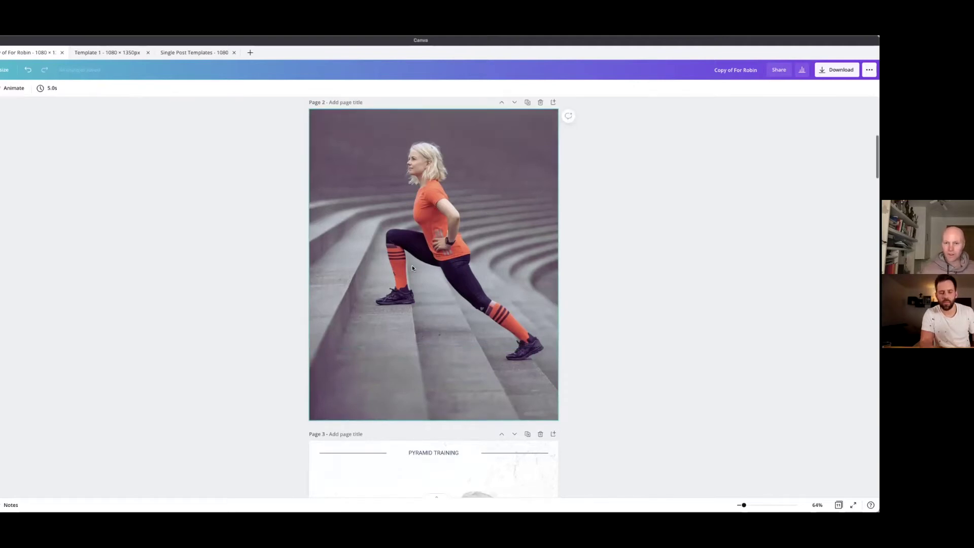
scroll(445, 204, "up", 4)
scroll(428, 273, "down", 5)
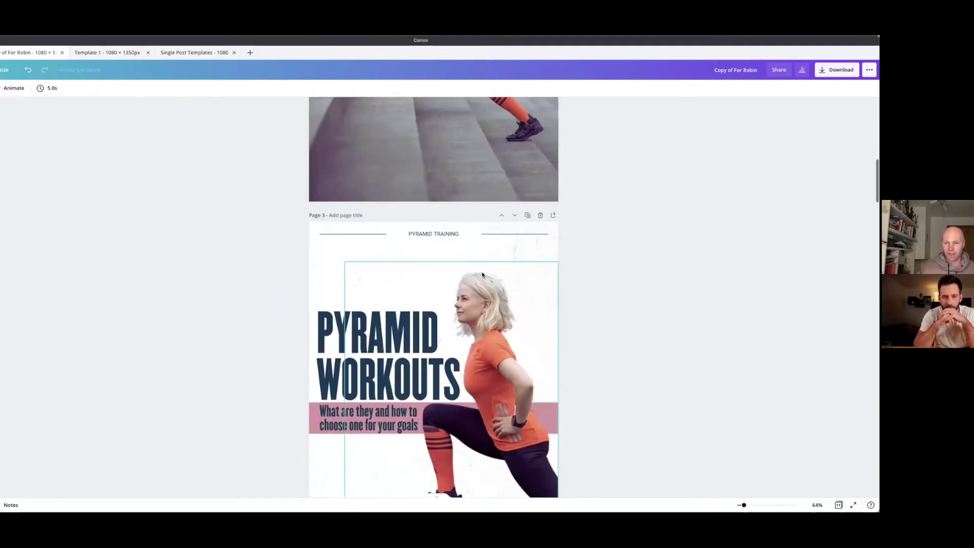
scroll(474, 279, "up", 5)
left_click(453, 219)
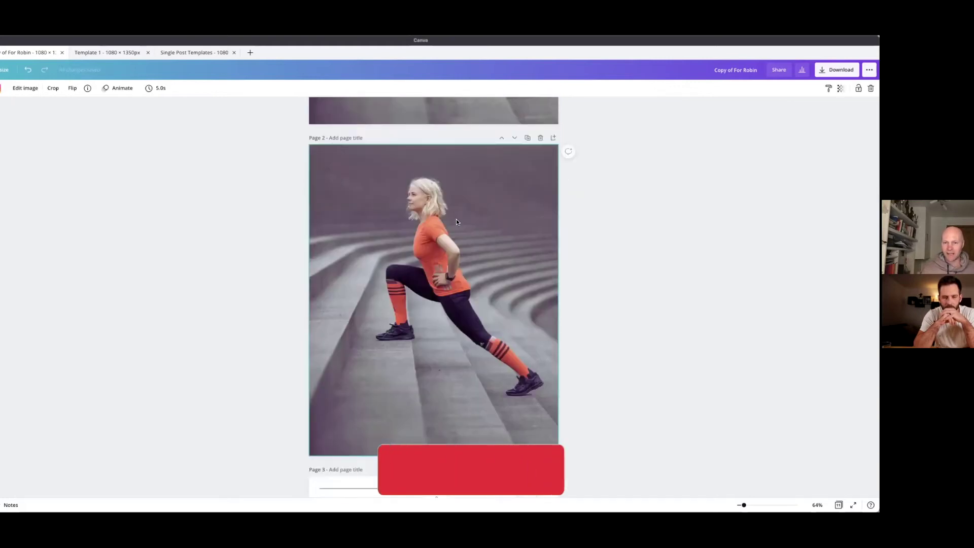
right_click(456, 220)
left_click(487, 315)
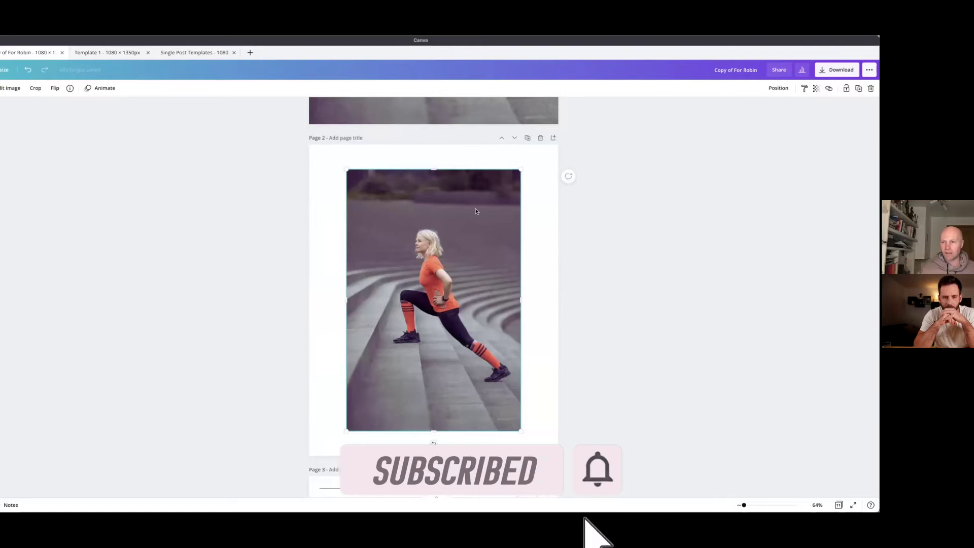
- Remove the background from the detached photo on page 2, leaving only the woman
scroll(526, 242, "down", 6)
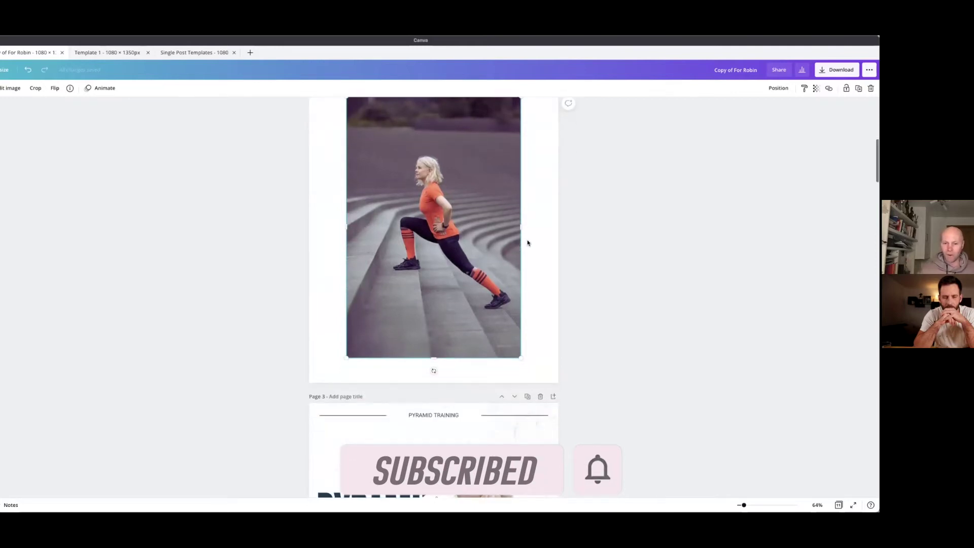
scroll(527, 235, "up", 4)
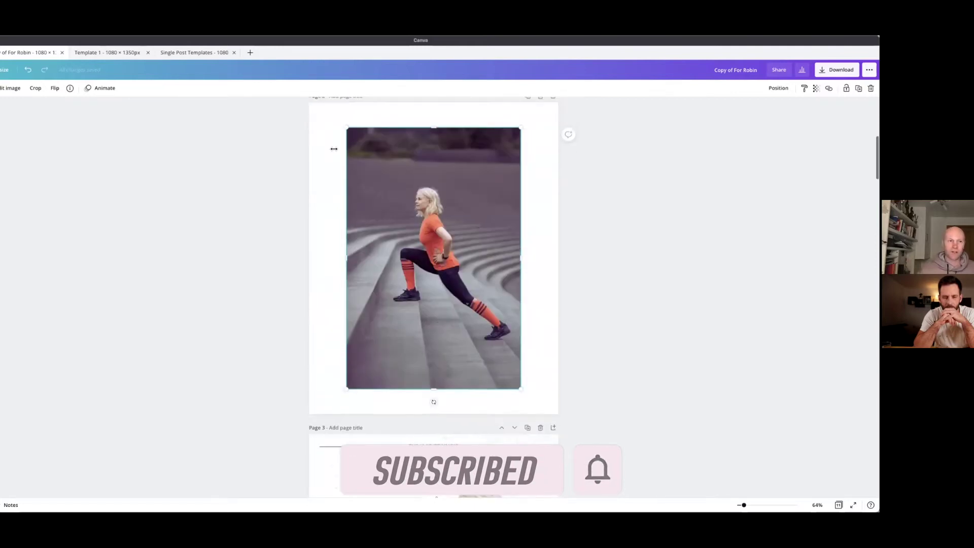
left_click(7, 88)
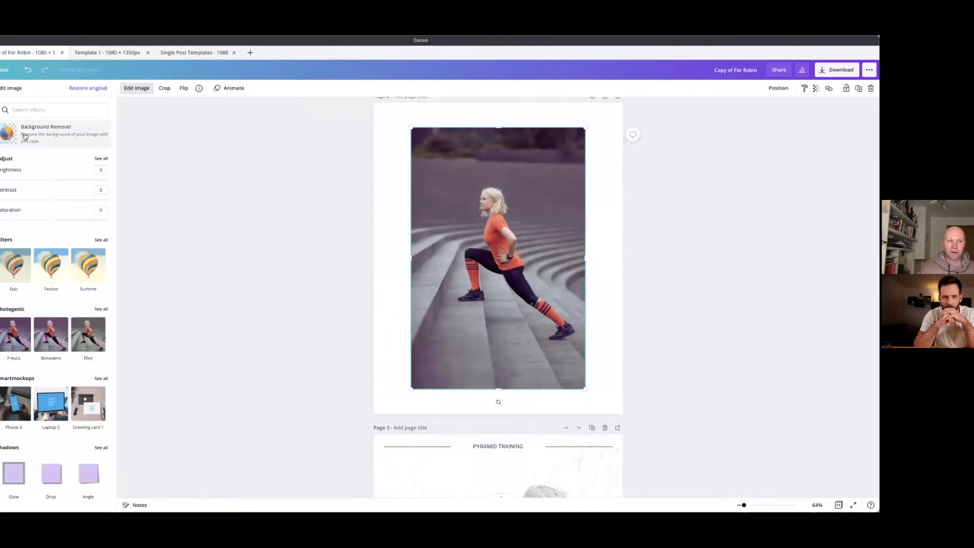
left_click(26, 135)
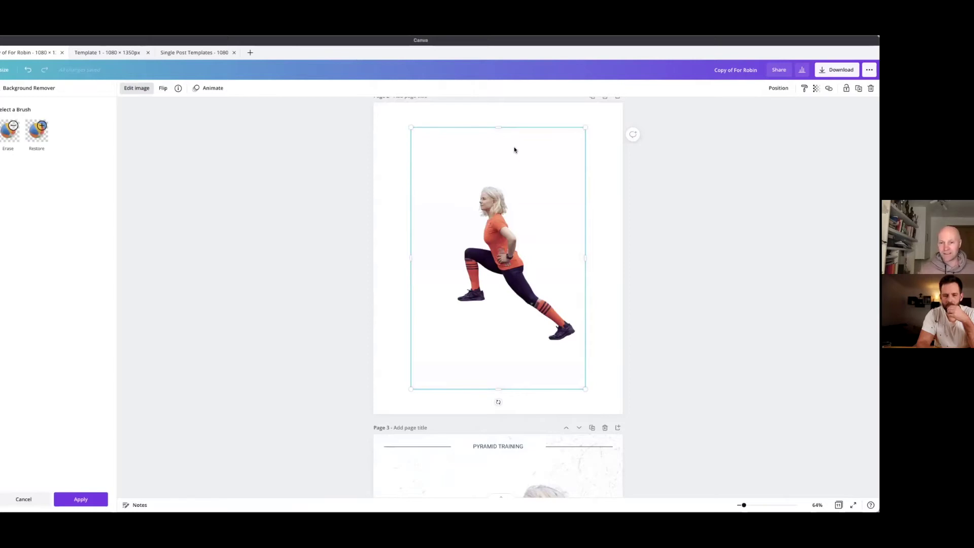
- Crop the empty space above, below and in front of the woman's cut-out on page 2
left_click_drag(499, 130, 496, 170)
left_click_drag(496, 386, 505, 353)
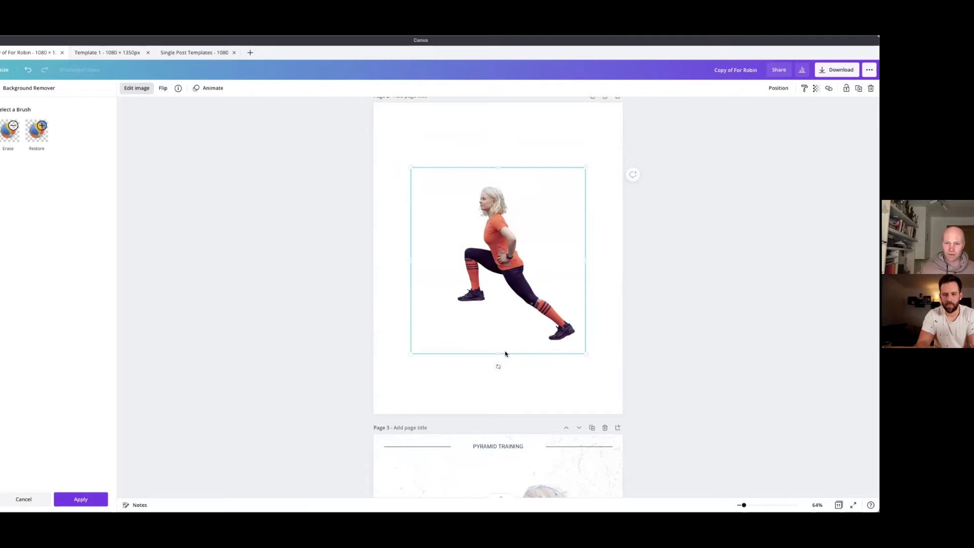
left_click_drag(411, 258, 443, 258)
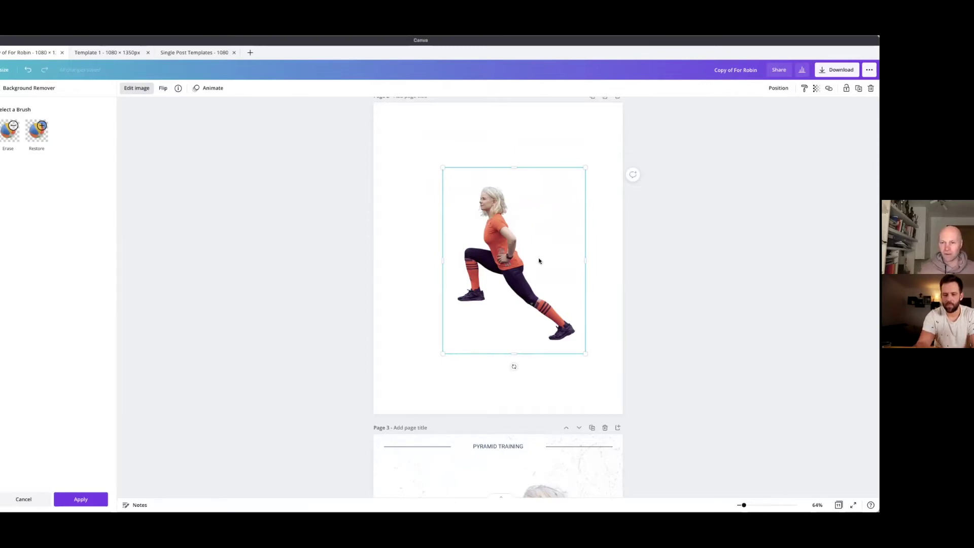
- Move the woman's cut-out to the lower-right corner of page 2 so her back foot runs off the page
scroll(558, 231, "down", 4)
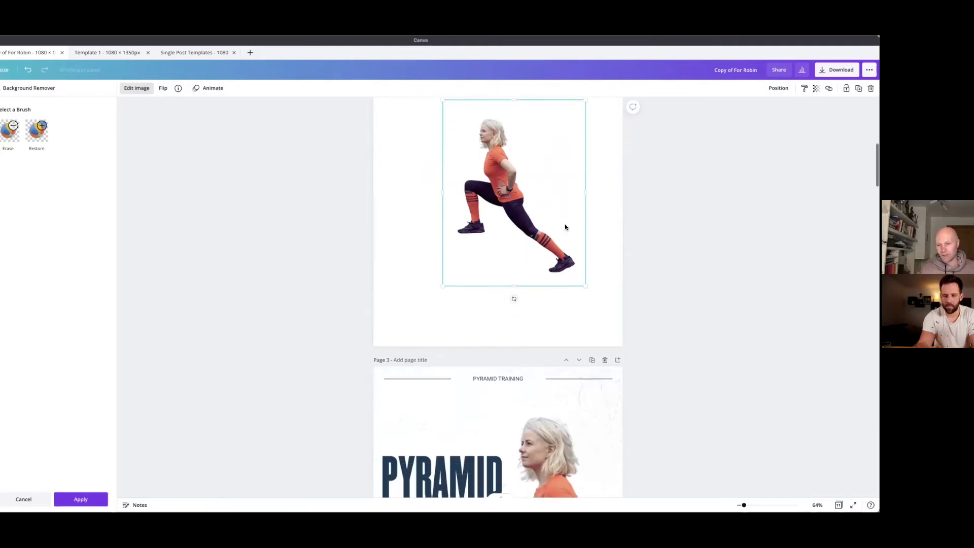
scroll(565, 222, "up", 1)
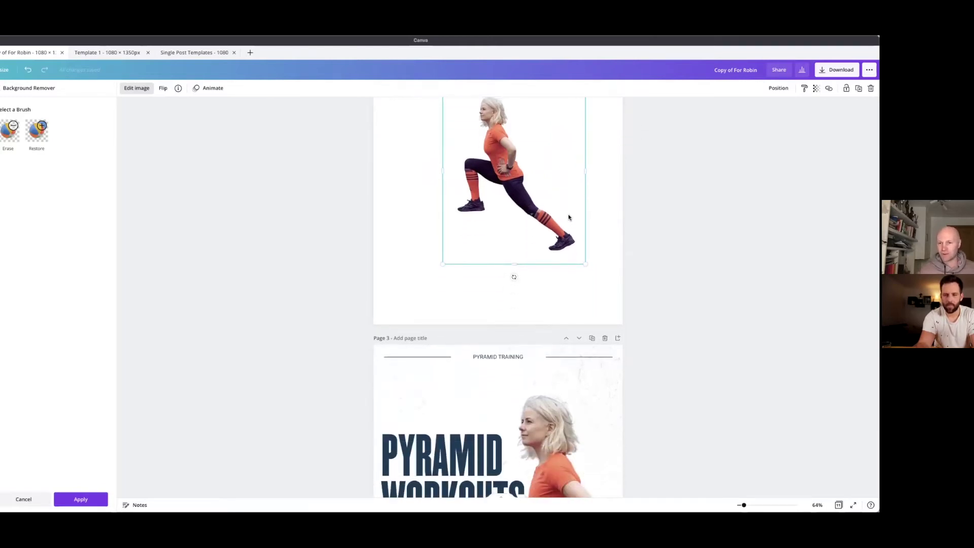
scroll(568, 217, "down", 10)
scroll(565, 215, "up", 11)
left_click_drag(509, 206, 570, 290)
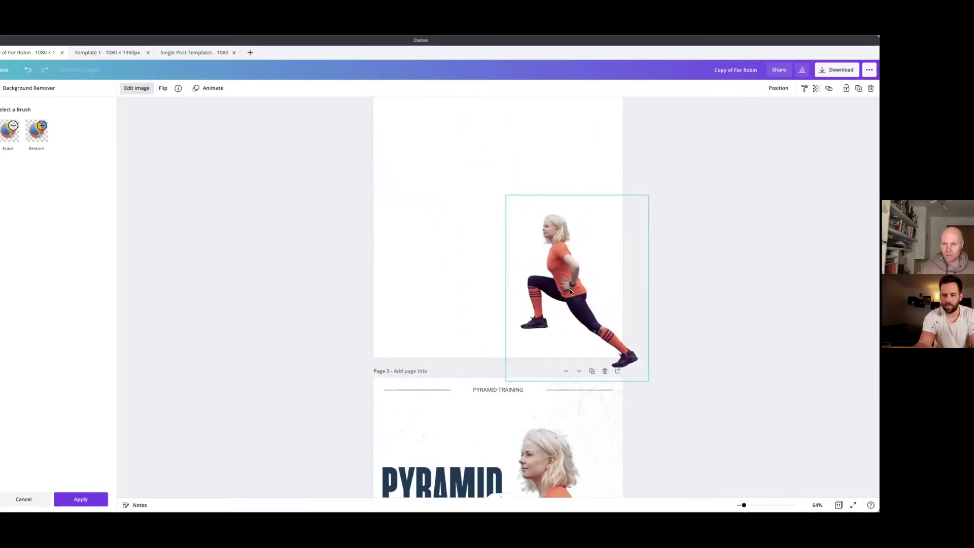
- Add a heading text box in the Champion font to page 2, using the page 3 cover as reference
scroll(461, 238, "down", 7)
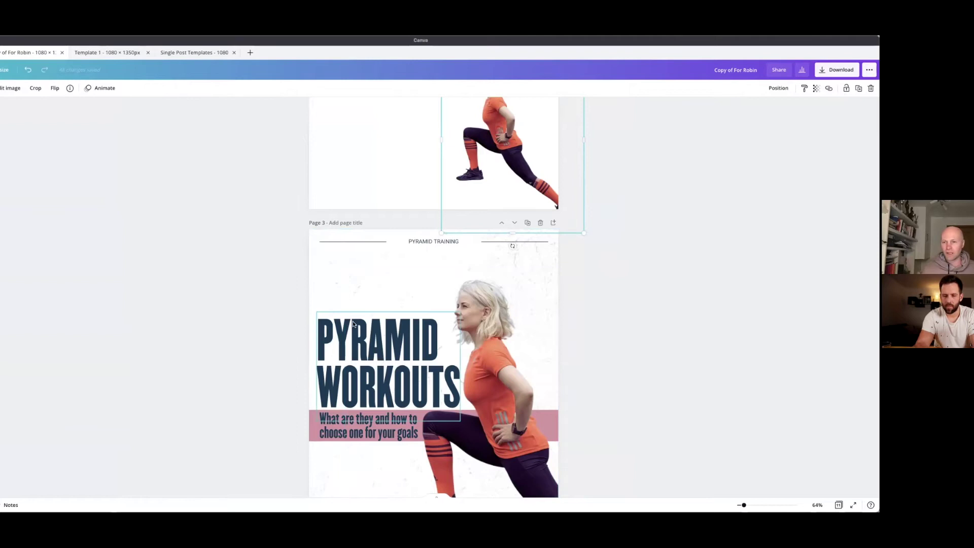
scroll(339, 308, "up", 1)
scroll(338, 308, "up", 5)
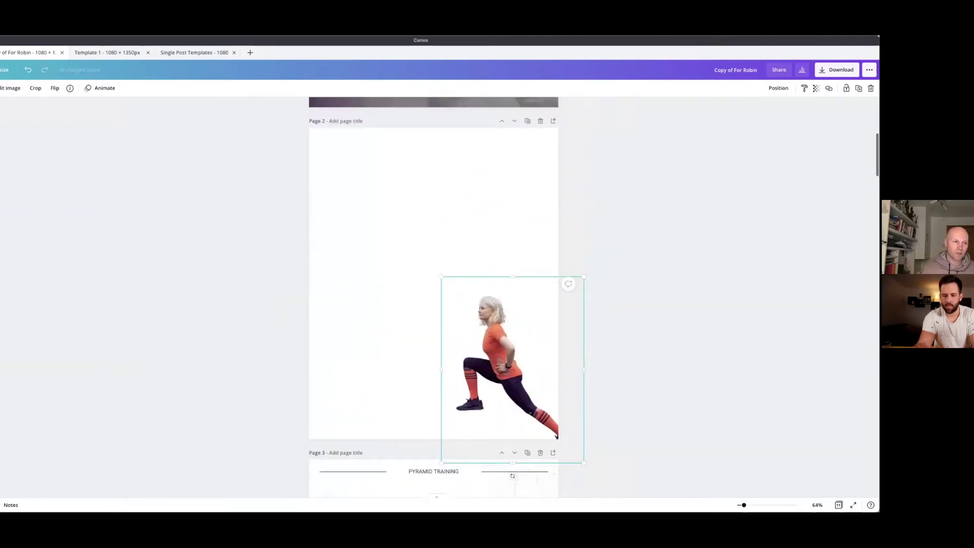
left_click(20, 131)
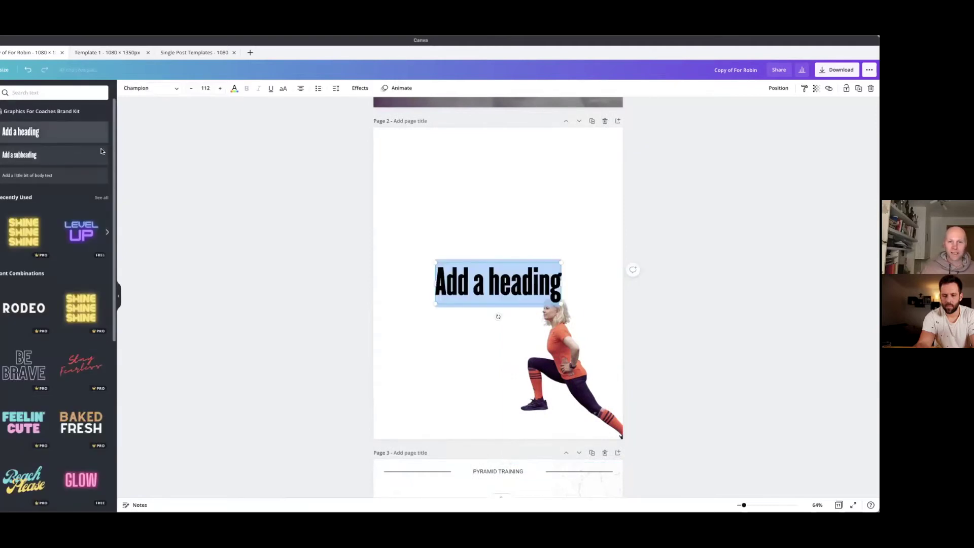
left_click(119, 295)
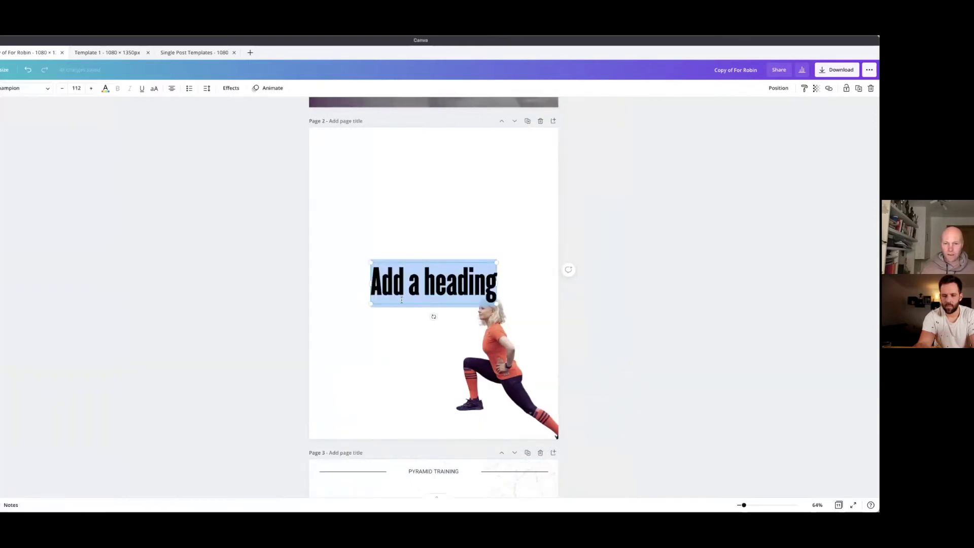
scroll(402, 299, "down", 4)
scroll(426, 233, "up", 3)
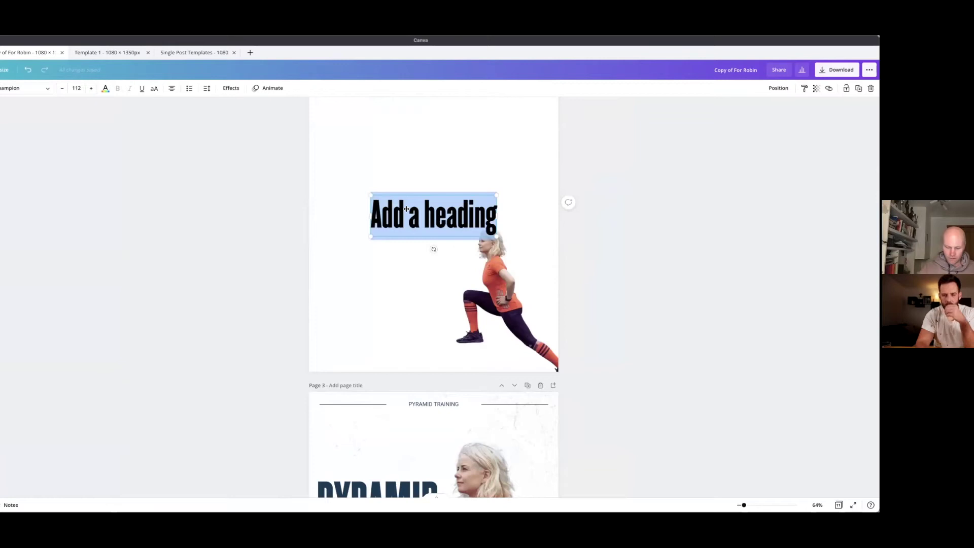
- Replace the placeholder heading with "PYRAMID WORKOUTS", one word per line
key("shift+r")
left_click(417, 241)
triple_click(417, 231)
type("PYRAMID")
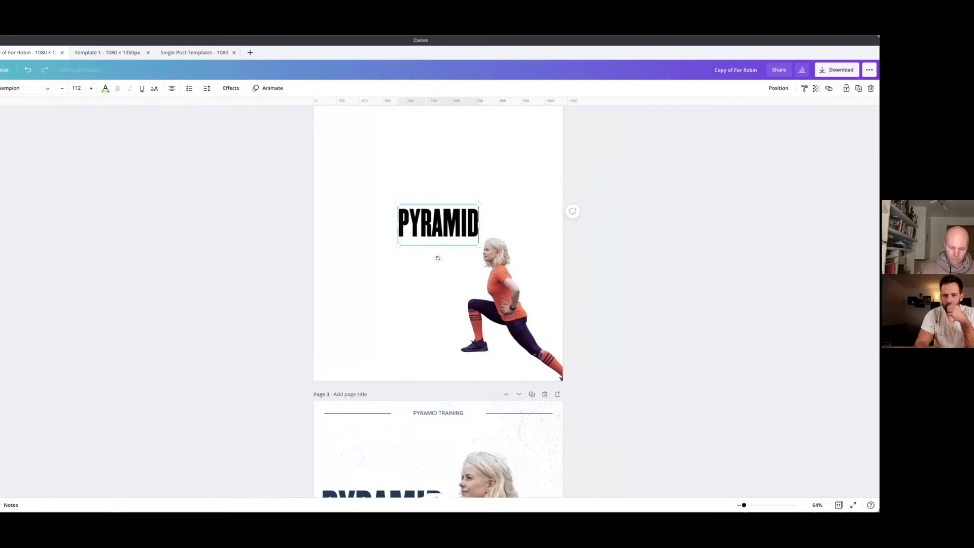
key("Return")
type("WORKOUTS")
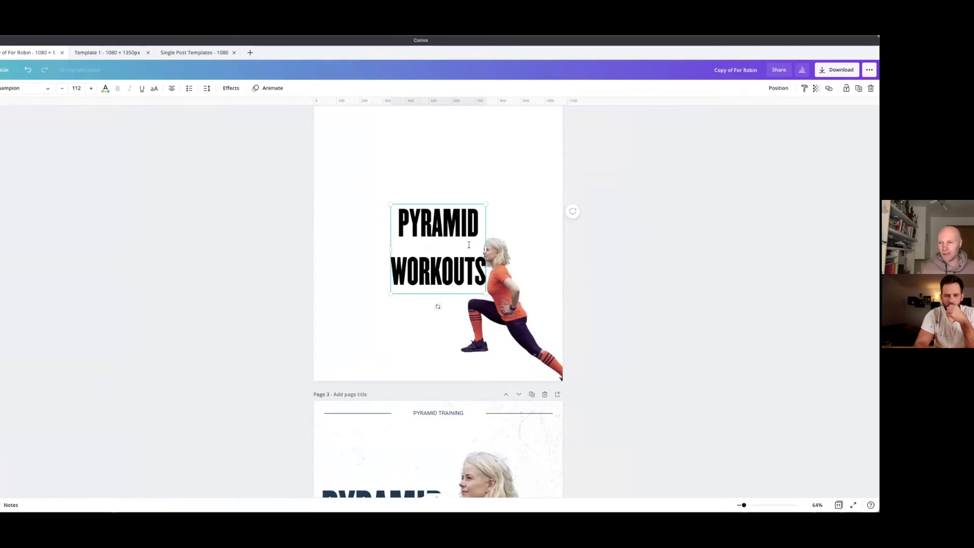
- Tighten the line spacing of the PYRAMID WORKOUTS heading on page 2 to 0.9
double_click(434, 235)
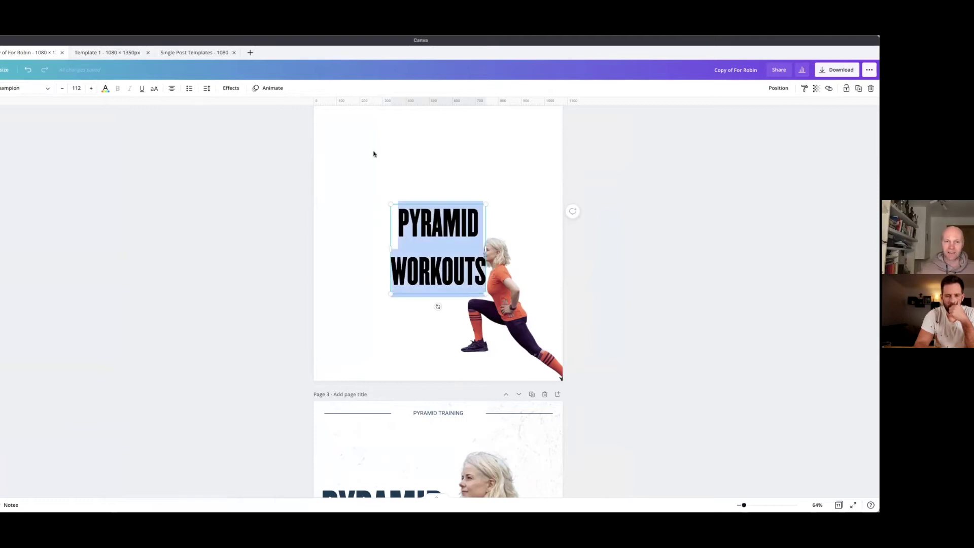
left_click(206, 89)
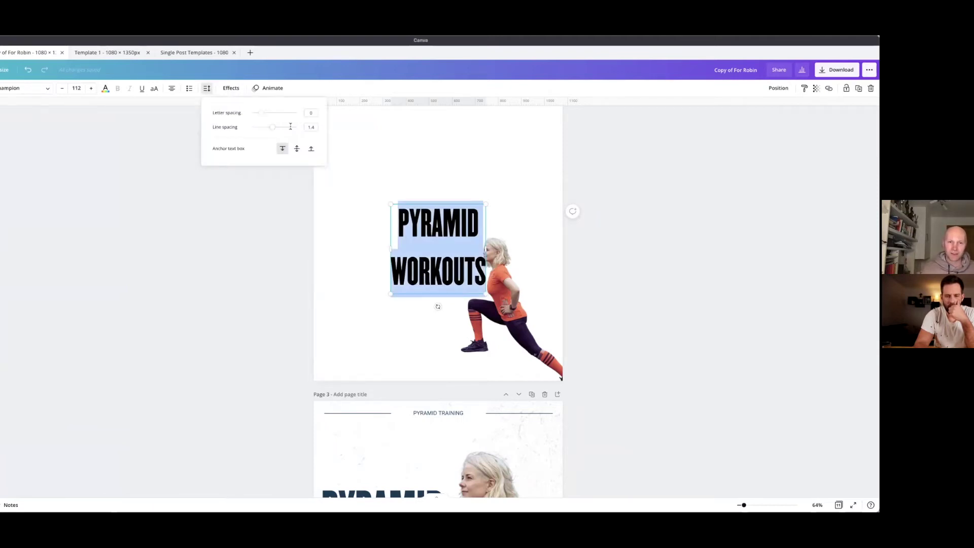
left_click(311, 127)
type("1")
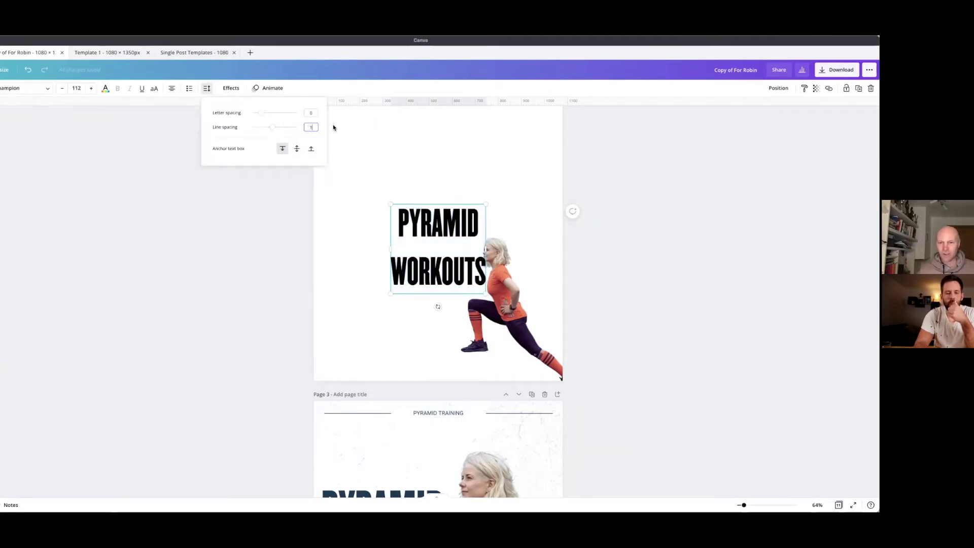
key("Return")
left_click(313, 127)
type("0.9")
key("Return")
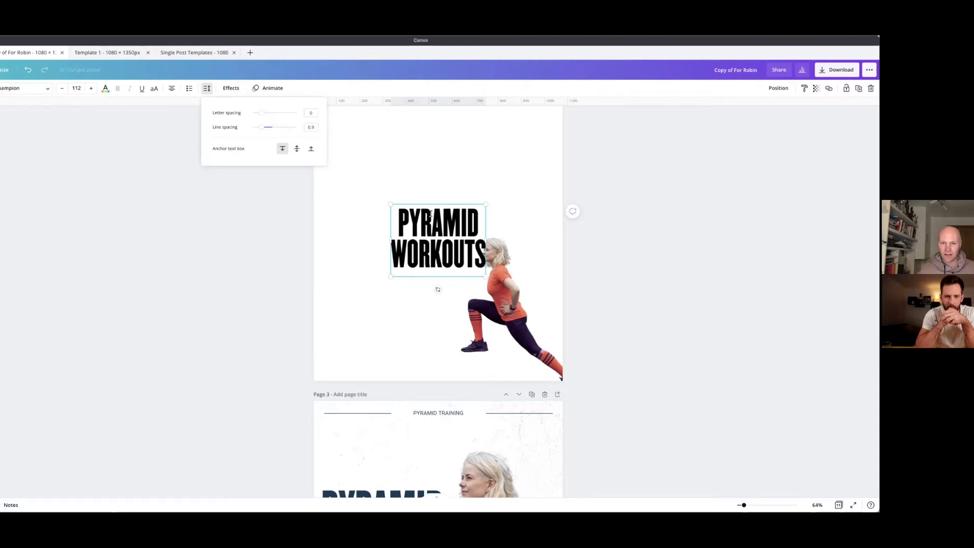
- Left-align the page 2 heading and enlarge it to font size 173 beside the page's left margin
left_click(172, 88)
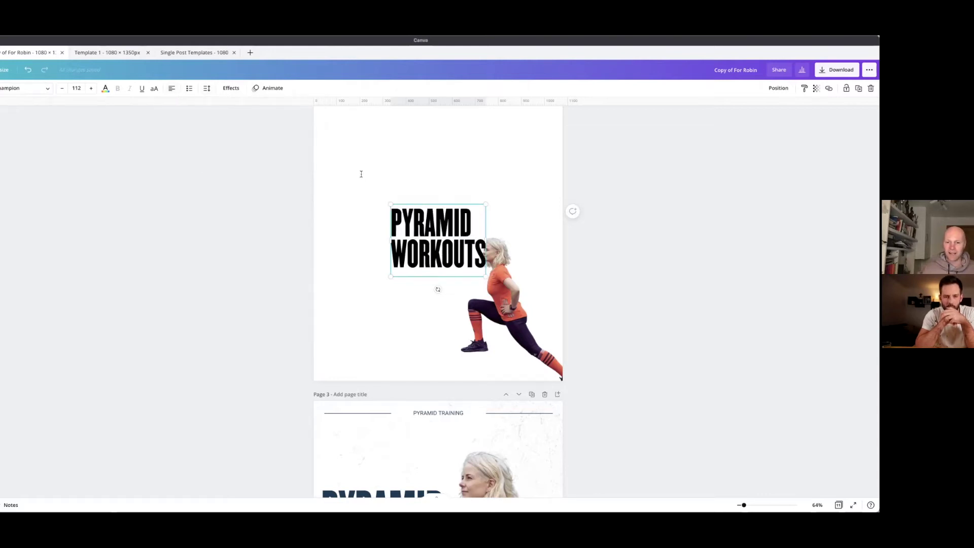
left_click_drag(486, 205, 448, 188)
scroll(474, 173, "up", 2)
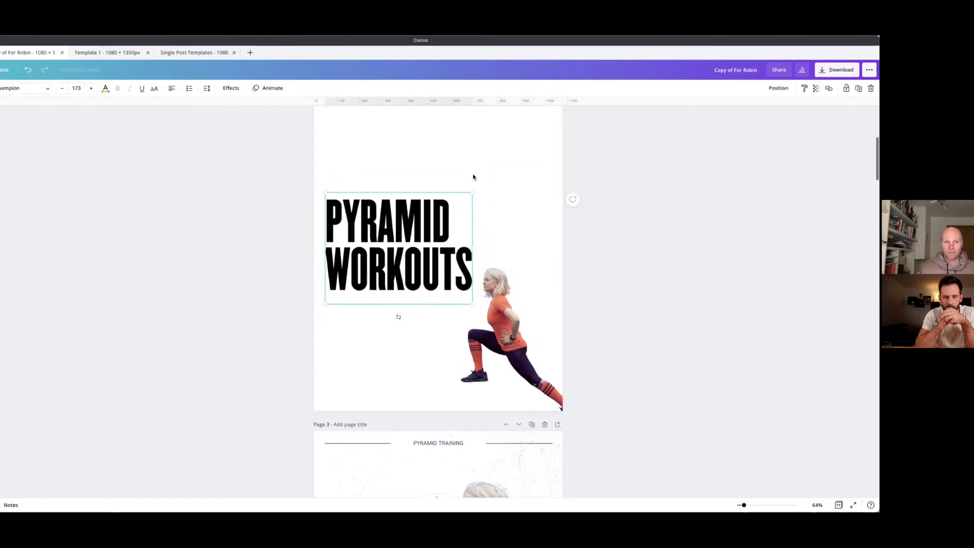
- Recolour the page 2 heading with the document's dark navy to match the page 3 cover, and lock it
left_click(105, 89)
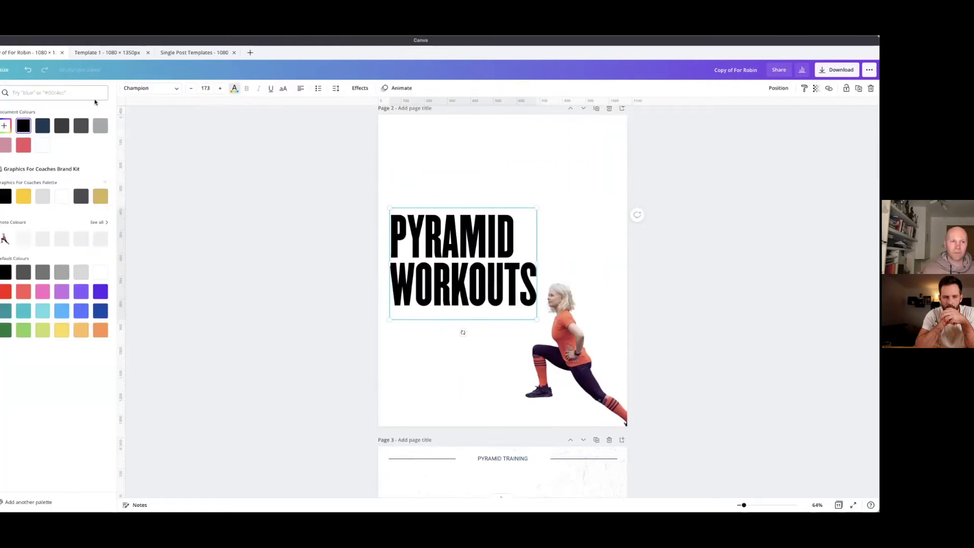
left_click(44, 127)
scroll(364, 196, "down", 4)
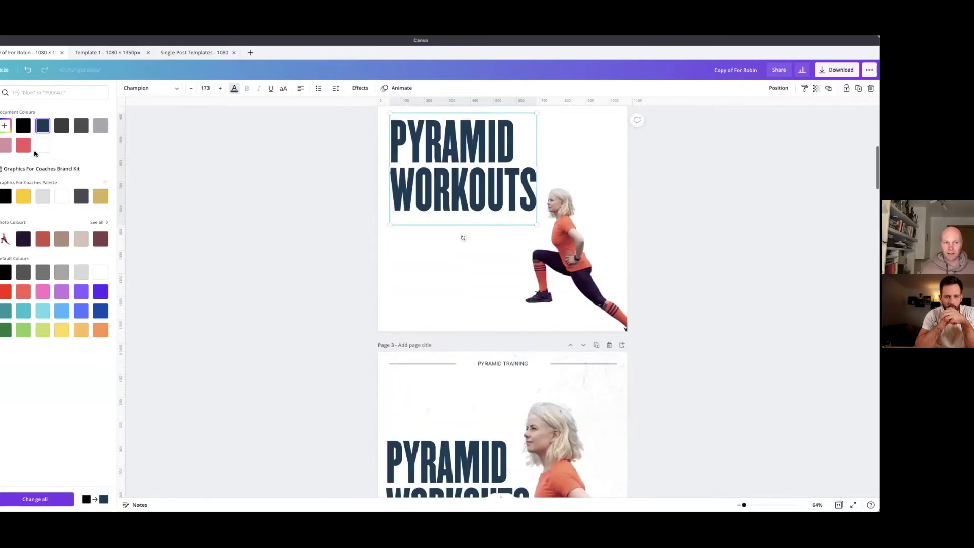
scroll(558, 200, "up", 1)
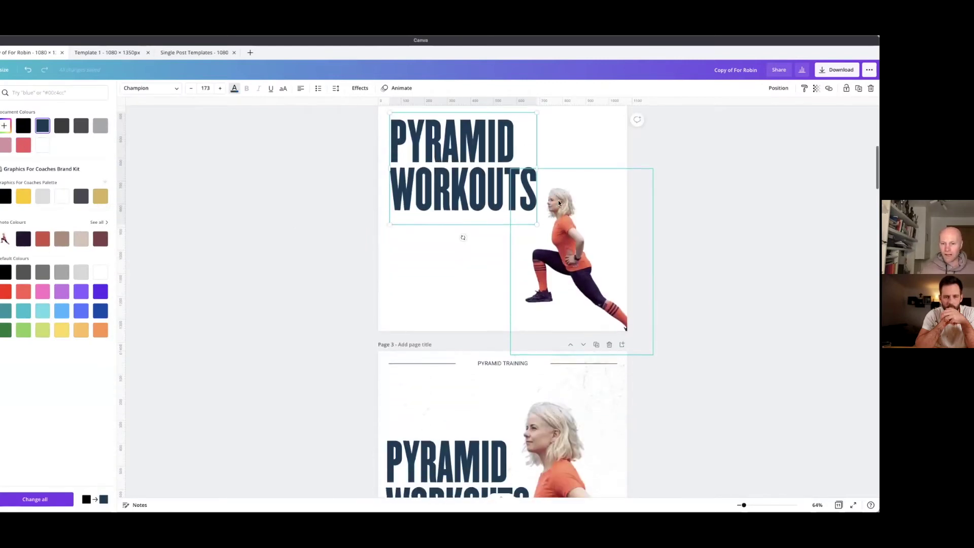
scroll(572, 199, "down", 4)
scroll(572, 200, "up", 5)
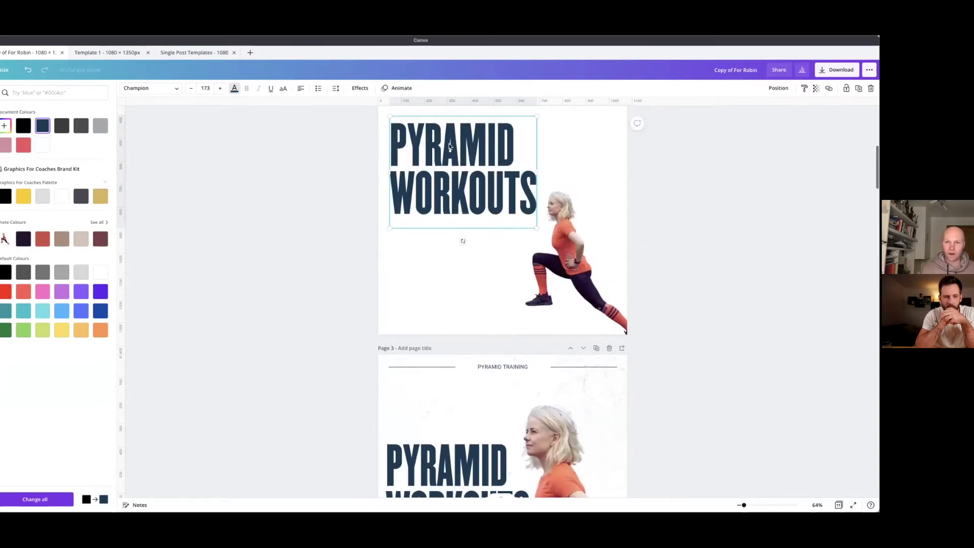
scroll(524, 135, "up", 2)
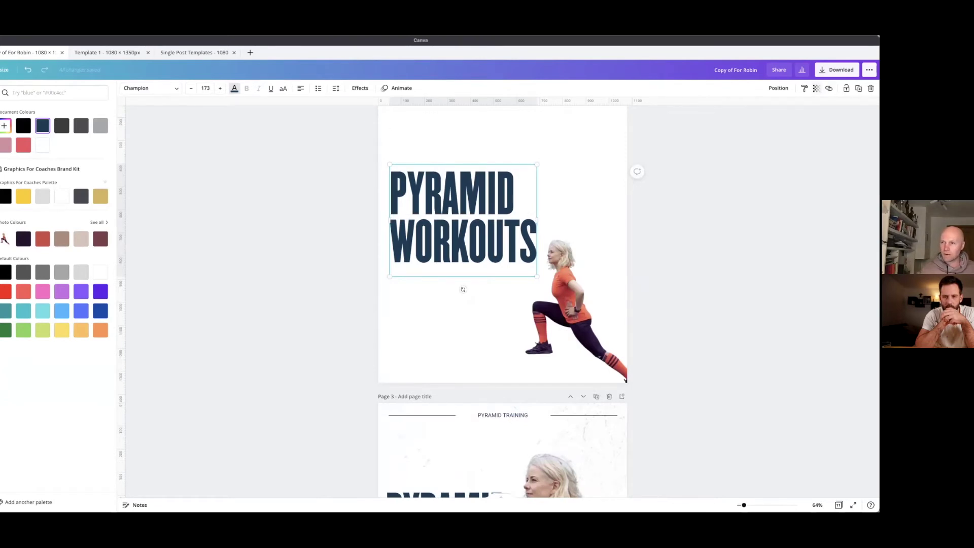
left_click(847, 89)
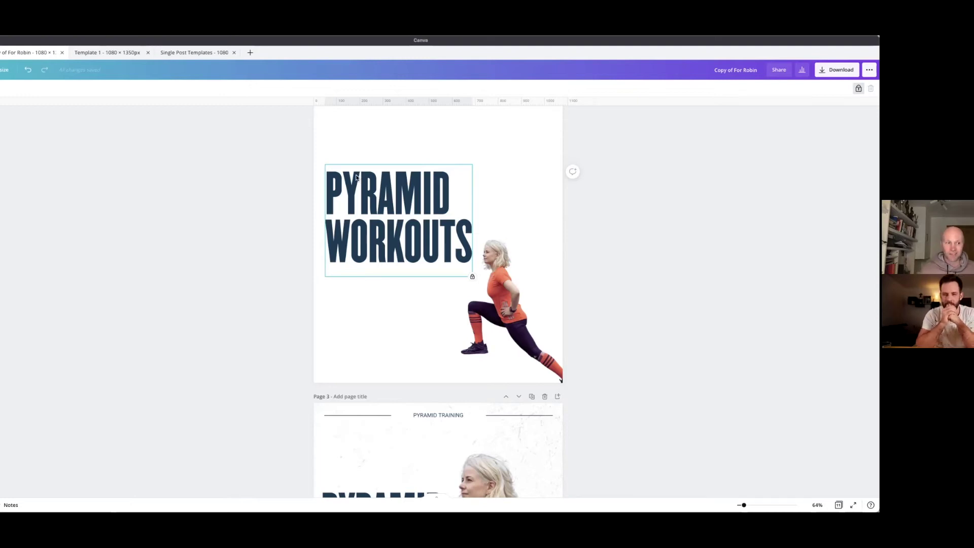
- Add a recently used square to page 2 and reshape it into a wide band under the heading, reaching the page's right edge
left_click(7, 121)
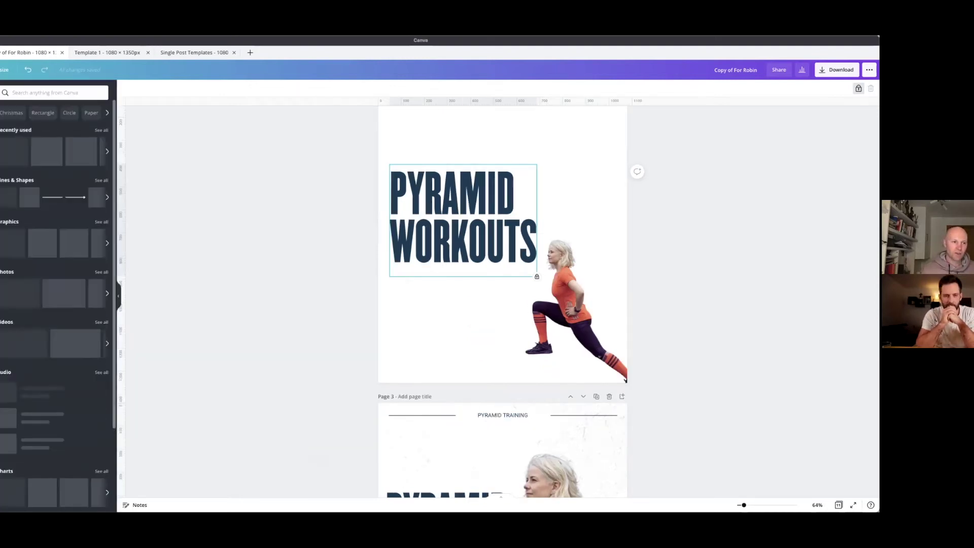
left_click(47, 147)
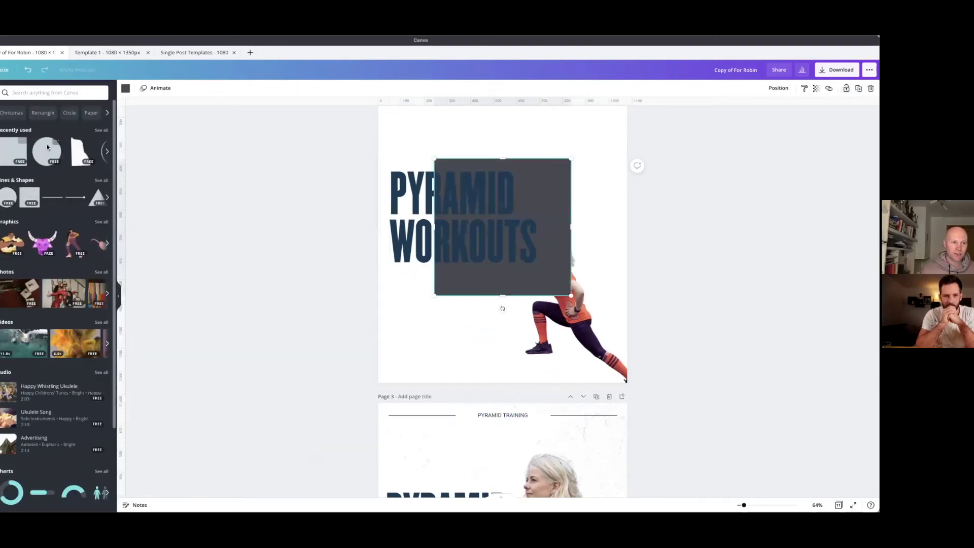
left_click(120, 294)
left_click_drag(440, 160, 388, 286)
left_click_drag(462, 283, 563, 282)
- Send the new band one layer backward so it sits behind the cut-out figure on page 2
scroll(494, 297, "down", 5)
scroll(500, 302, "up", 5)
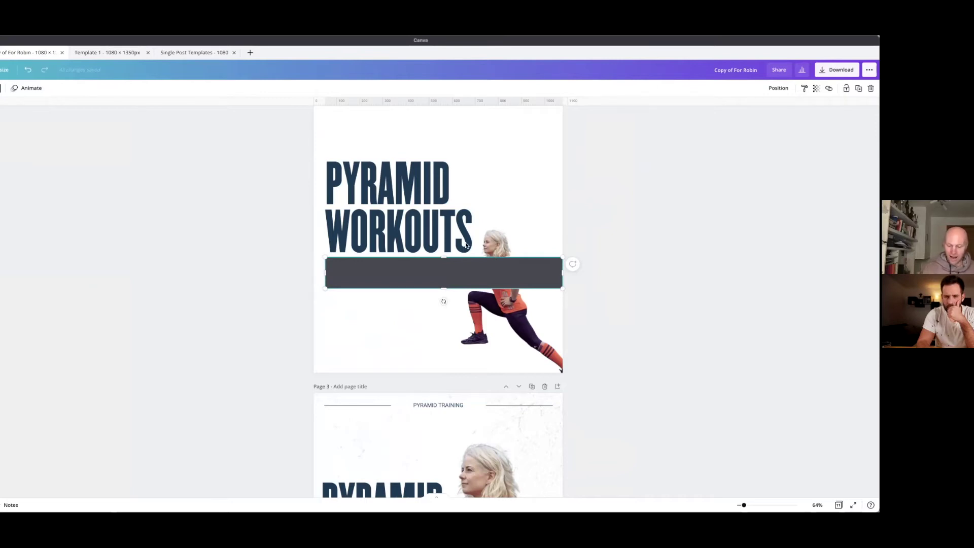
key("super+bracketleft")
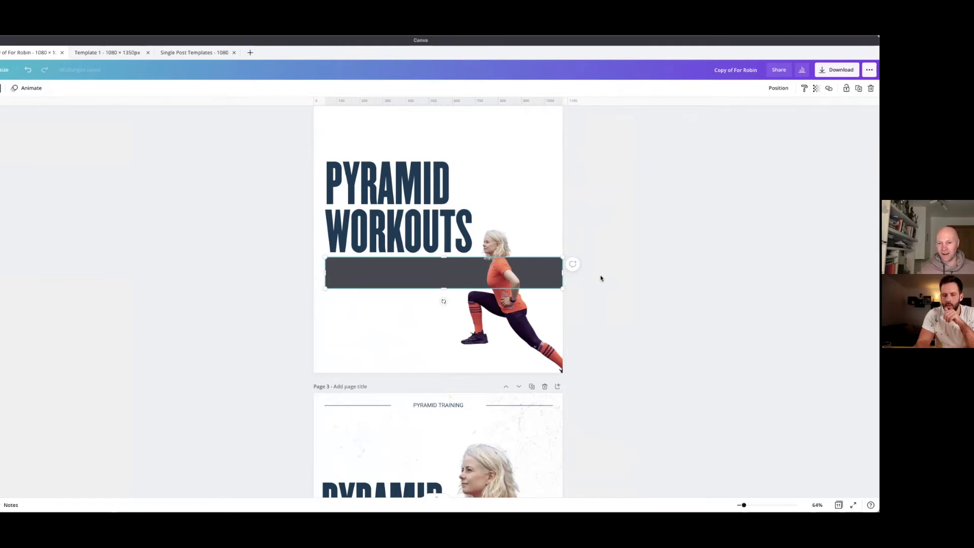
- Enlarge the cut-out figure on page 2 and position it beside the heading, with its front knee over the dark band
scroll(600, 274, "down", 1)
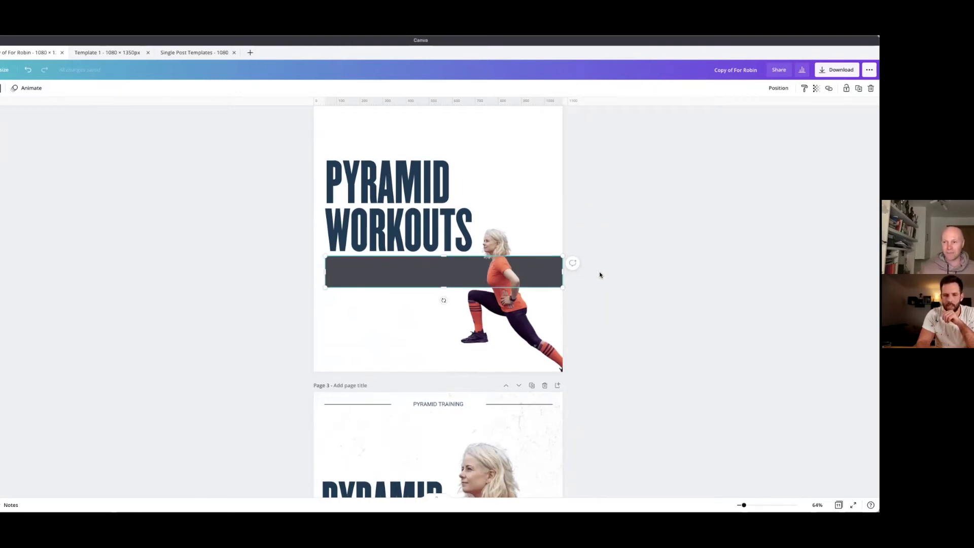
scroll(600, 274, "down", 2)
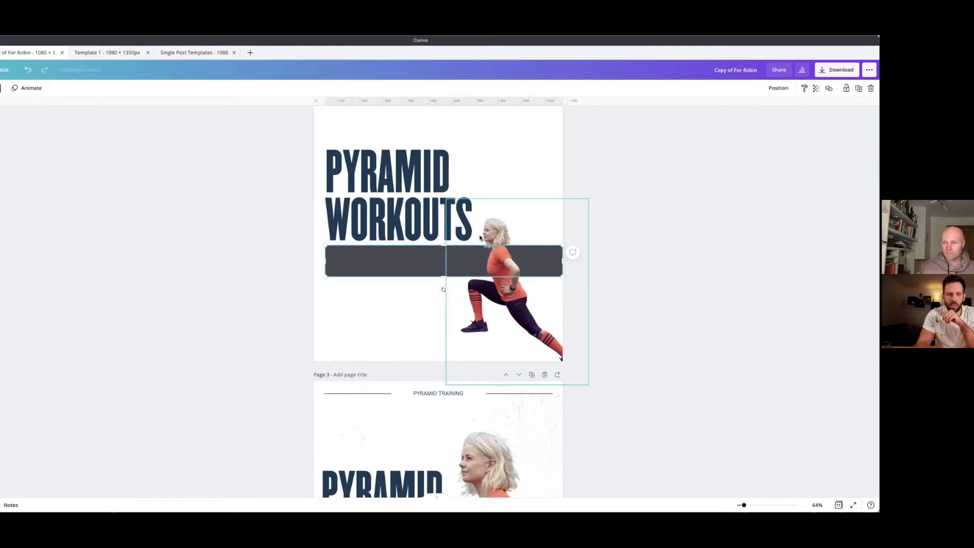
scroll(477, 235, "down", 5)
scroll(479, 231, "up", 2)
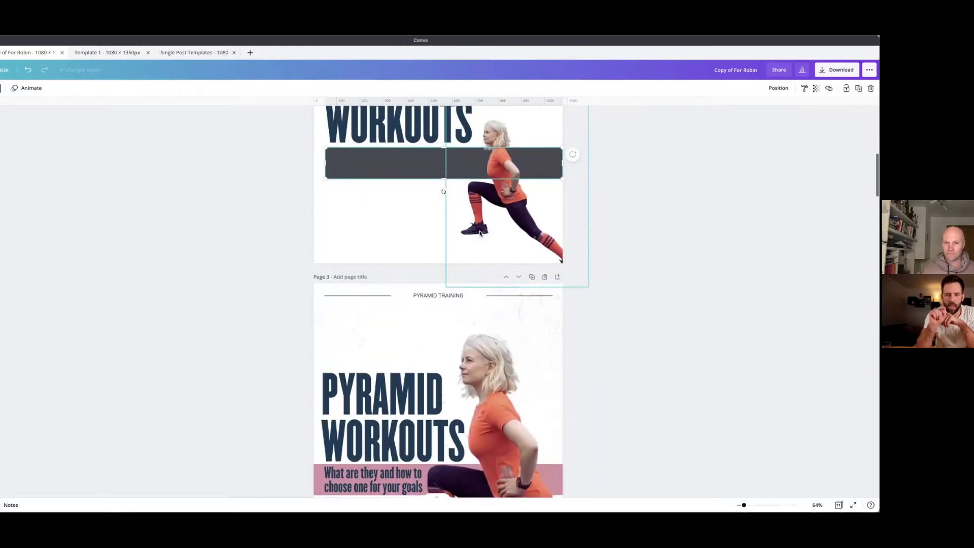
scroll(480, 236, "up", 2)
scroll(496, 235, "up", 1)
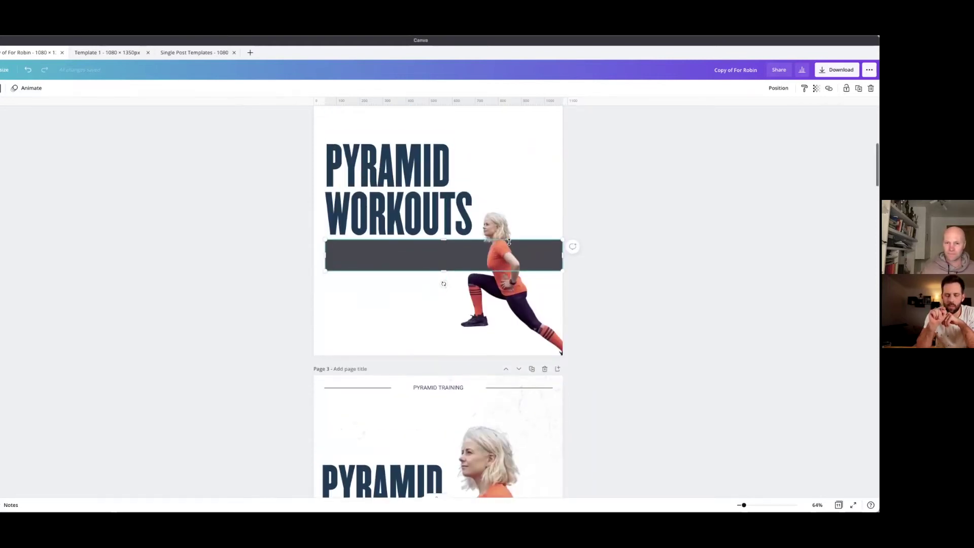
left_click(512, 288)
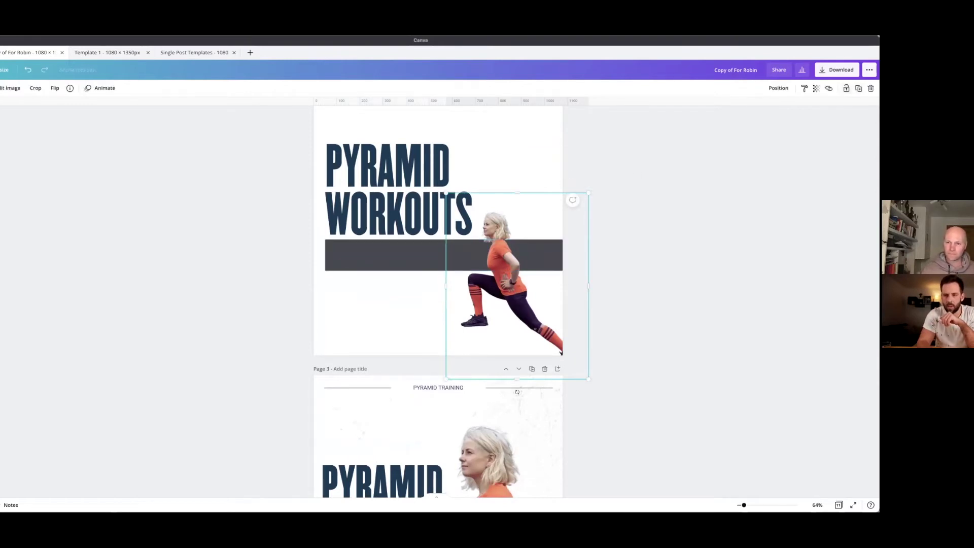
left_click_drag(496, 259, 461, 251)
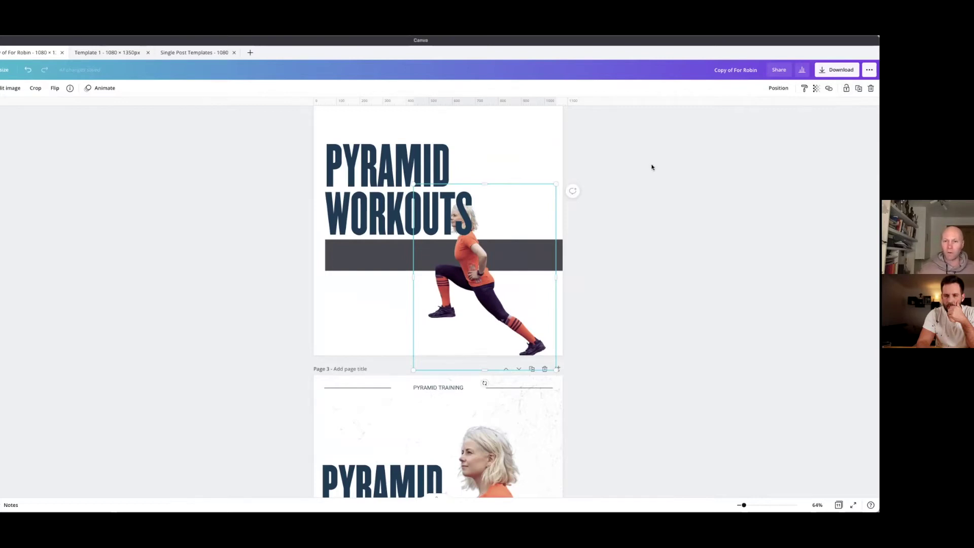
left_click_drag(555, 183, 620, 124)
mouse_move(497, 206)
left_mouse_down()
mouse_move(498, 183)
mouse_move(496, 214)
left_mouse_up()
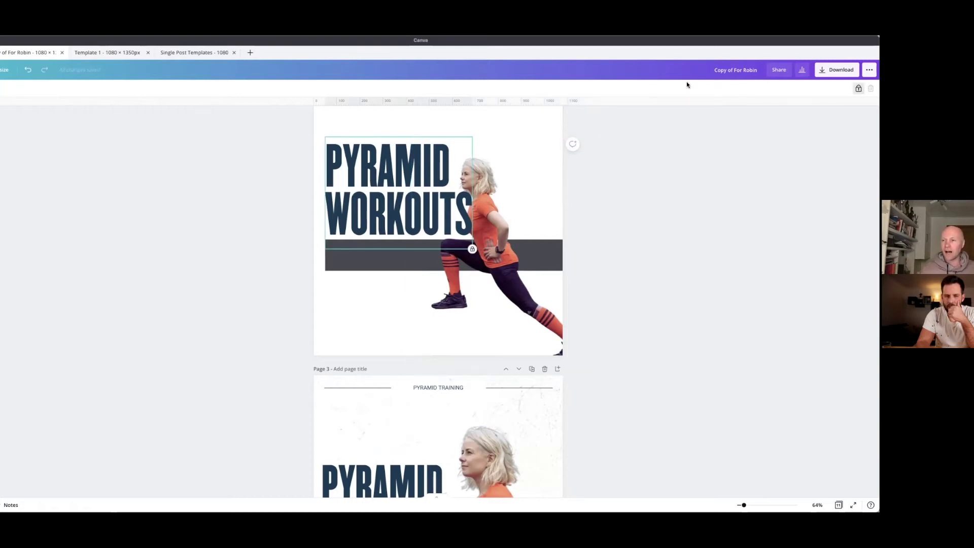
left_click(858, 88)
left_click(859, 89)
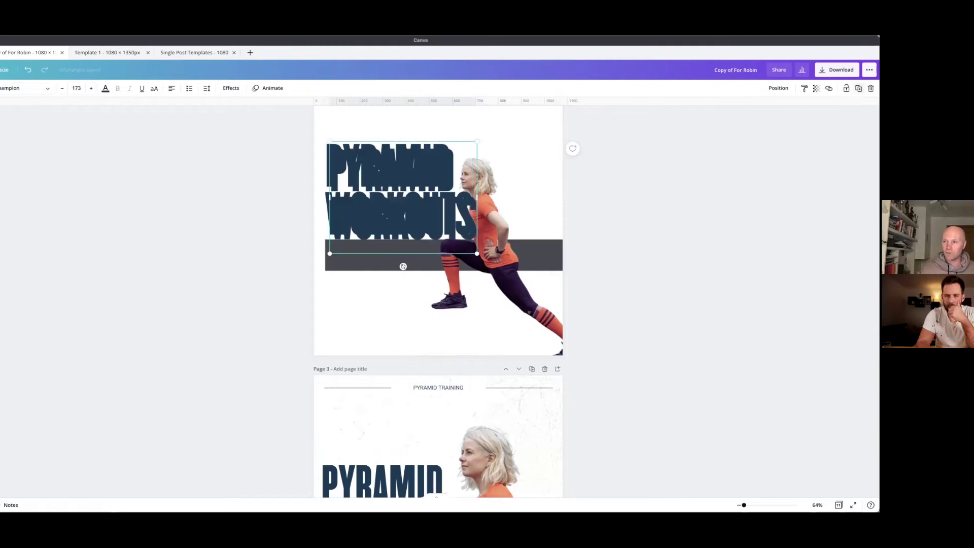
key("Delete")
left_click(390, 194)
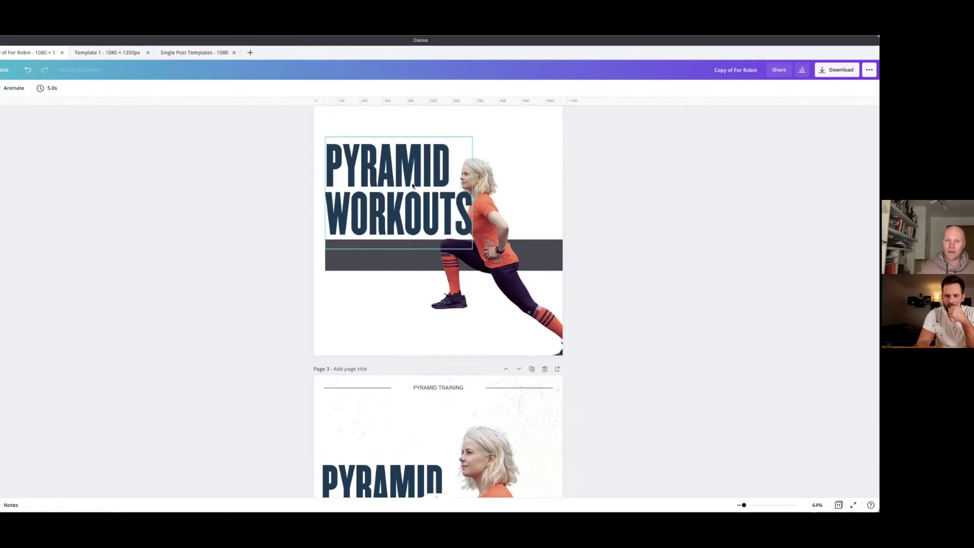
left_click(846, 88)
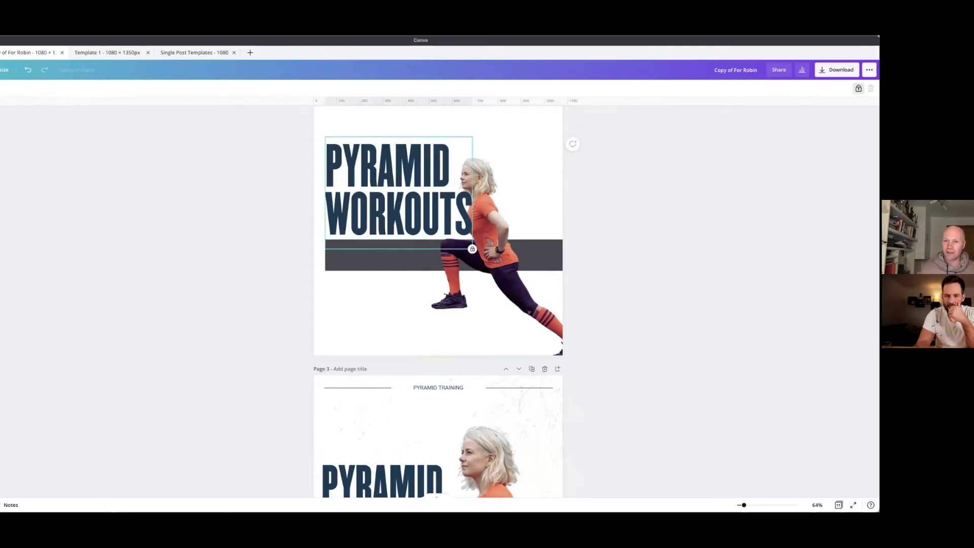
left_click(497, 284)
left_click(350, 121)
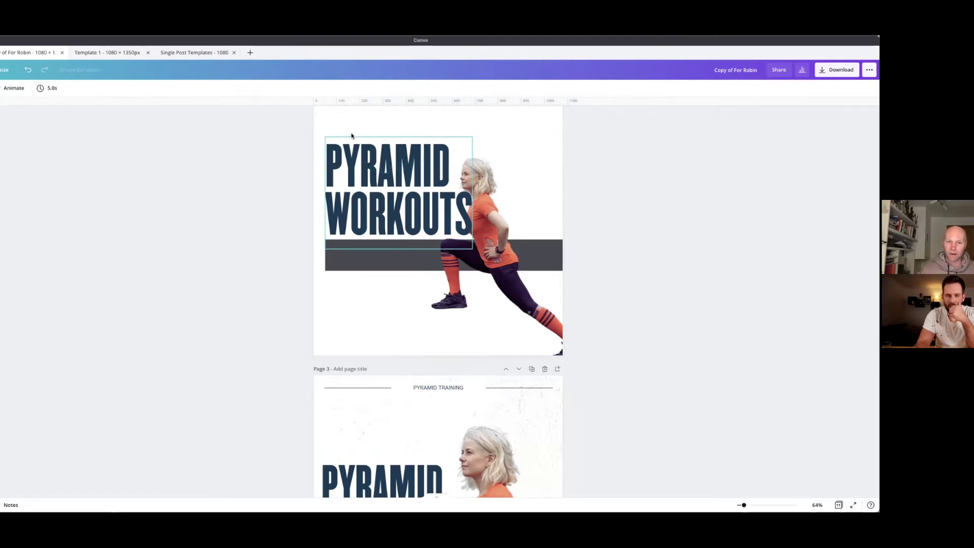
- Unlock the PYRAMID WORKOUTS heading on page 2 and nudge it slightly up from the band
left_click(406, 159)
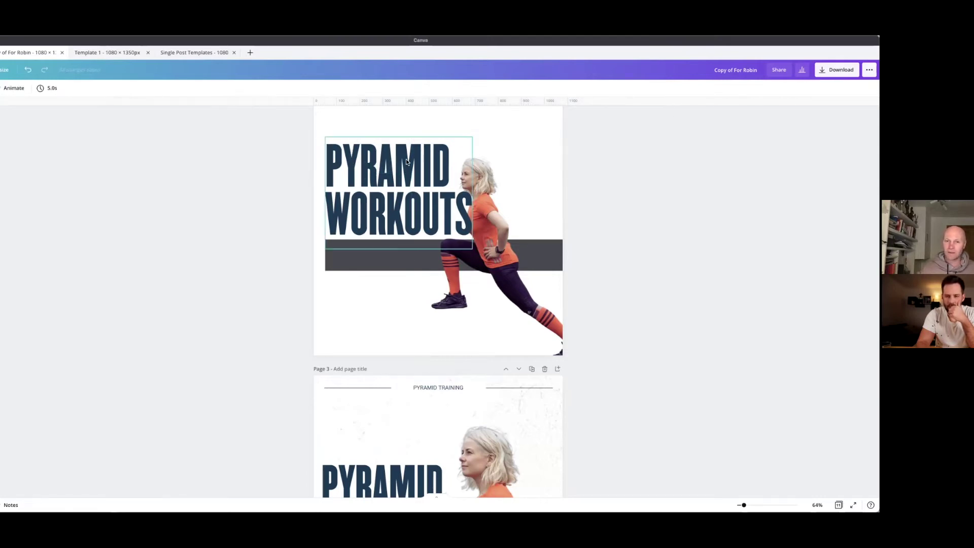
left_click(859, 89)
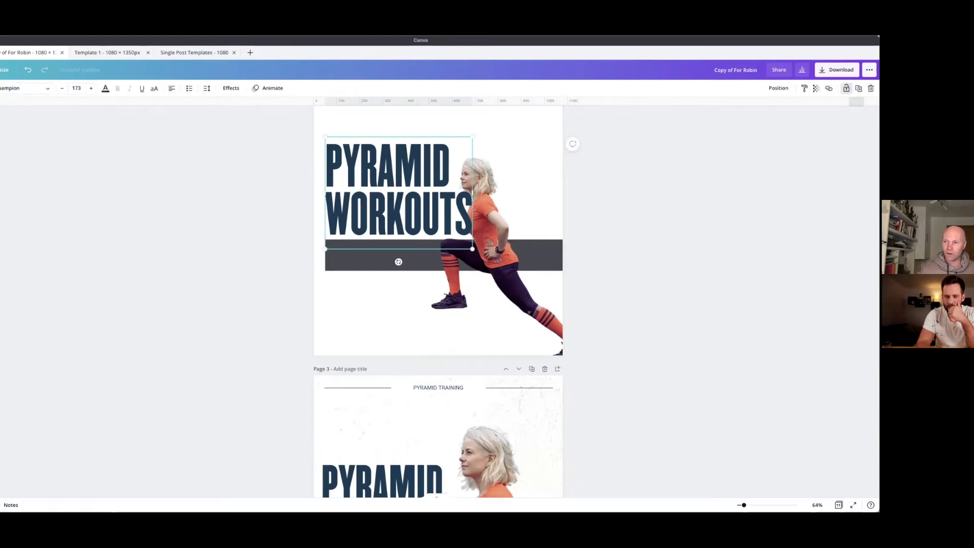
mouse_move(385, 208)
left_mouse_down()
mouse_move(388, 189)
mouse_move(385, 208)
left_mouse_up()
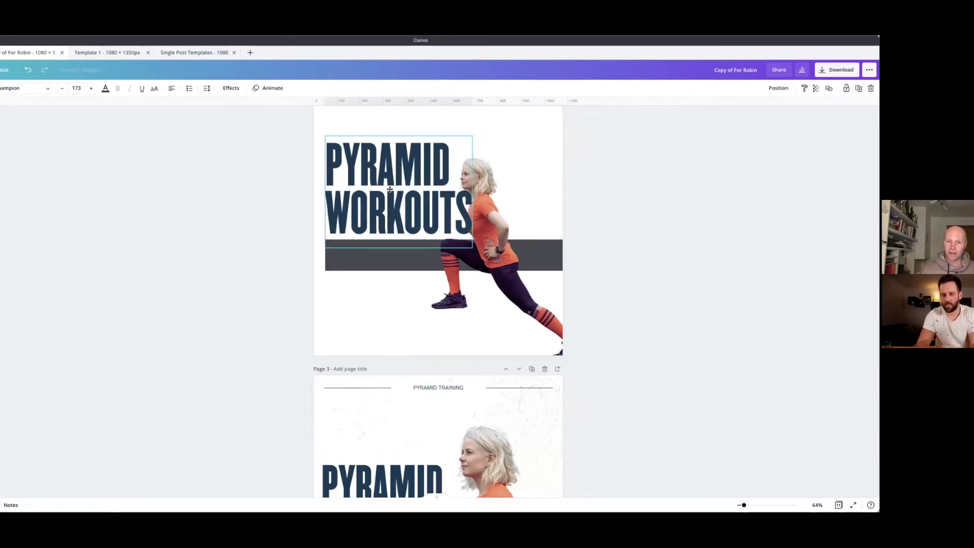
left_click(612, 199)
- Recolour the band behind the figure on page 2 with the document's dusty pink
left_click(333, 256)
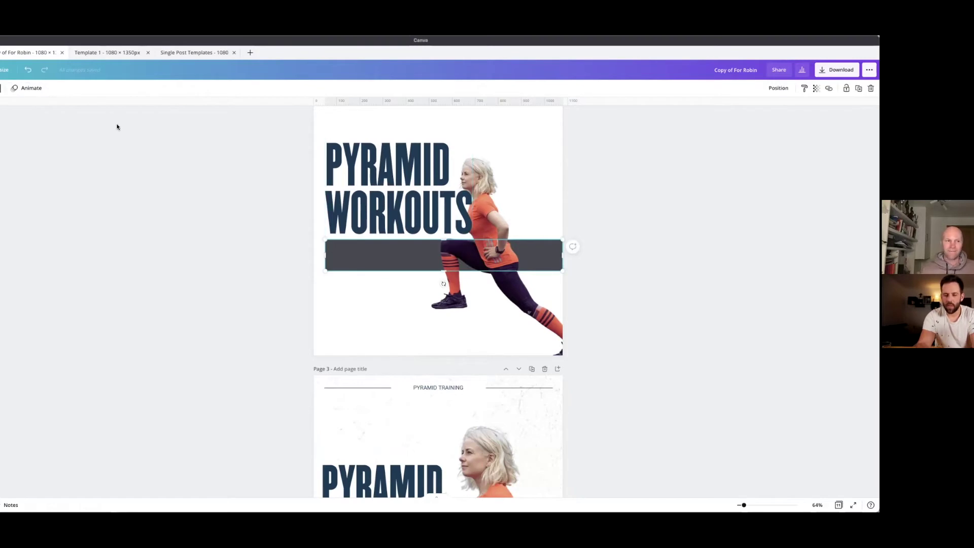
left_click(0, 89)
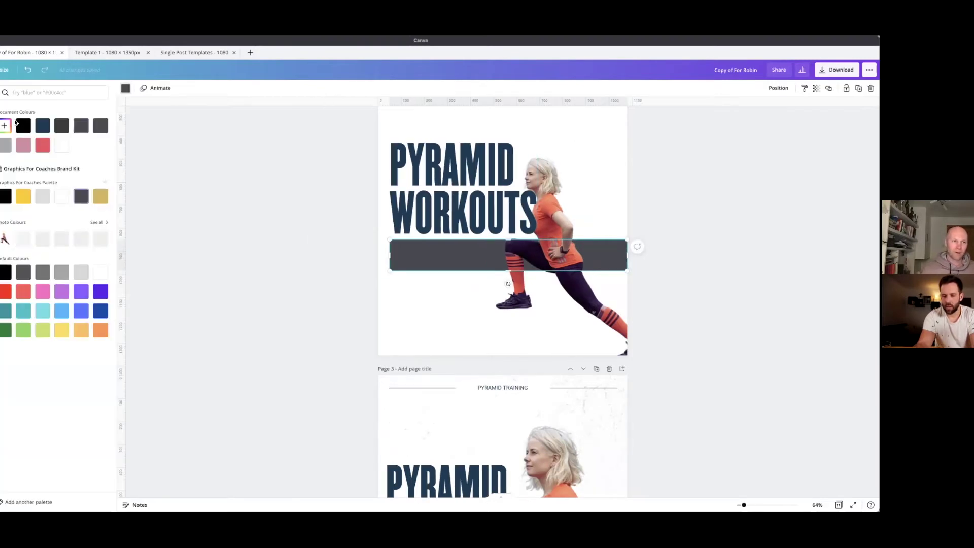
left_click(24, 147)
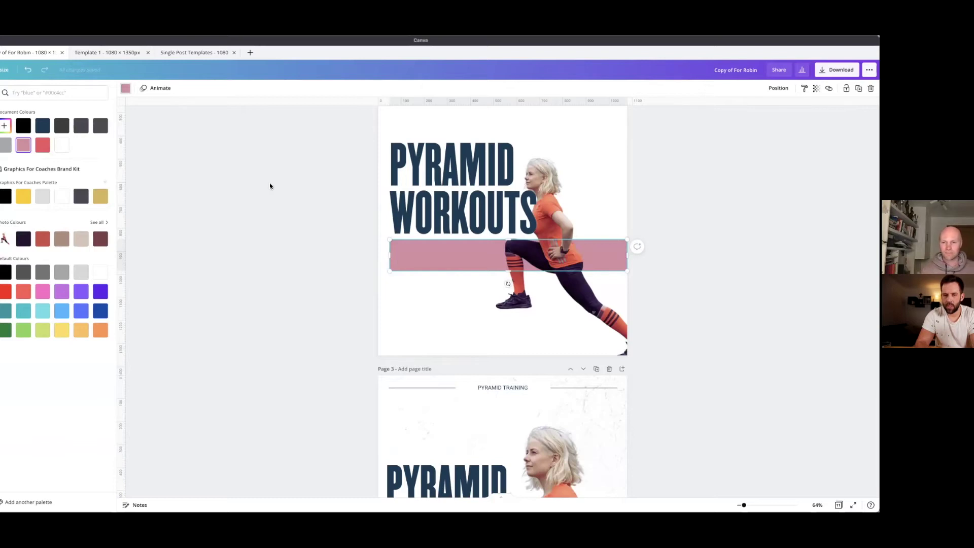
key("Escape")
- Shrink the page 2 heading to font size 154 so it clears the figure, following the page 3 cover
scroll(515, 231, "down", 5)
scroll(515, 231, "up", 3)
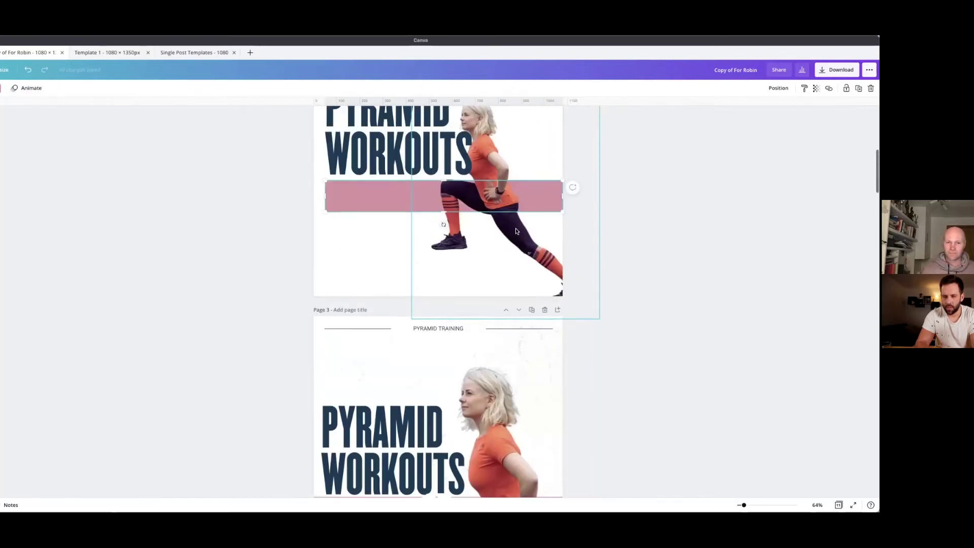
scroll(526, 223, "up", 3)
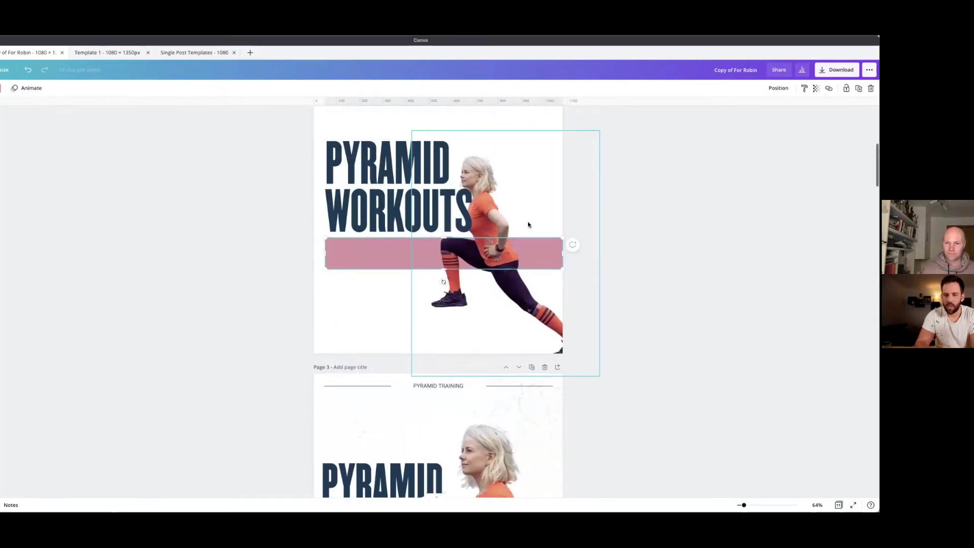
scroll(564, 274, "down", 4)
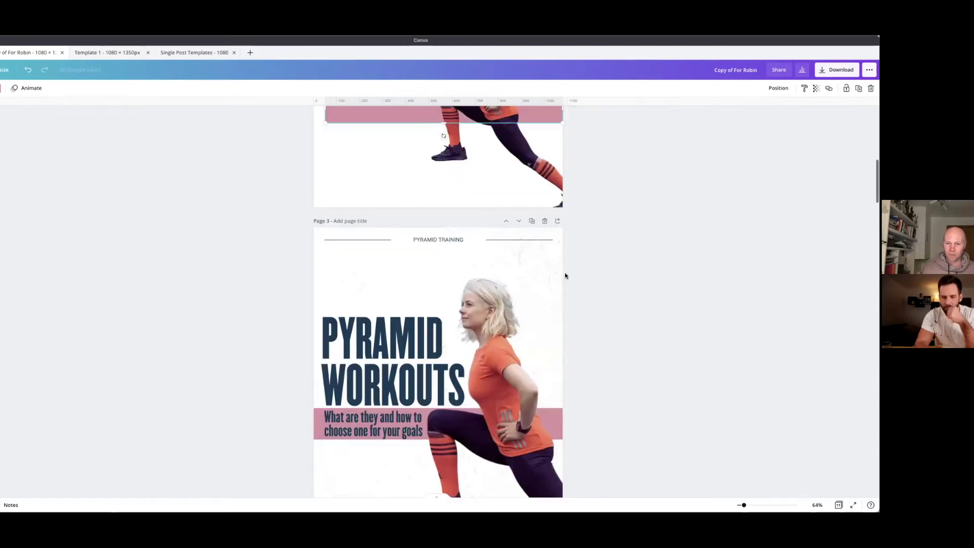
scroll(508, 228, "up", 3)
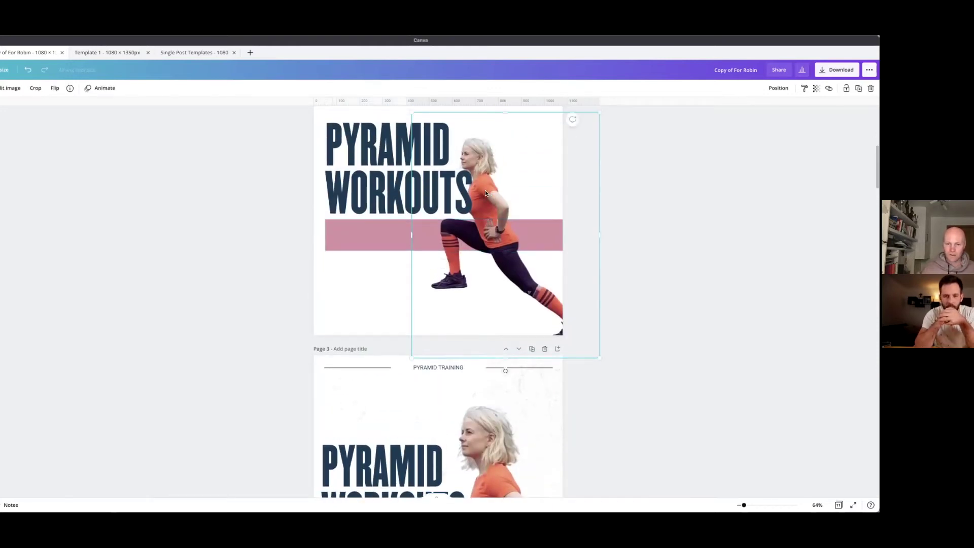
scroll(411, 233, "up", 1)
left_click(411, 233)
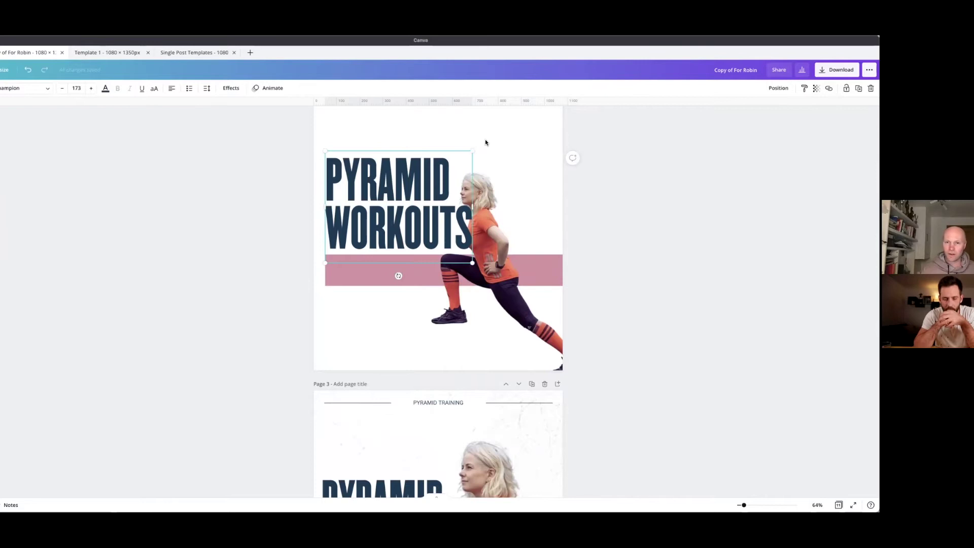
left_click_drag(472, 151, 456, 164)
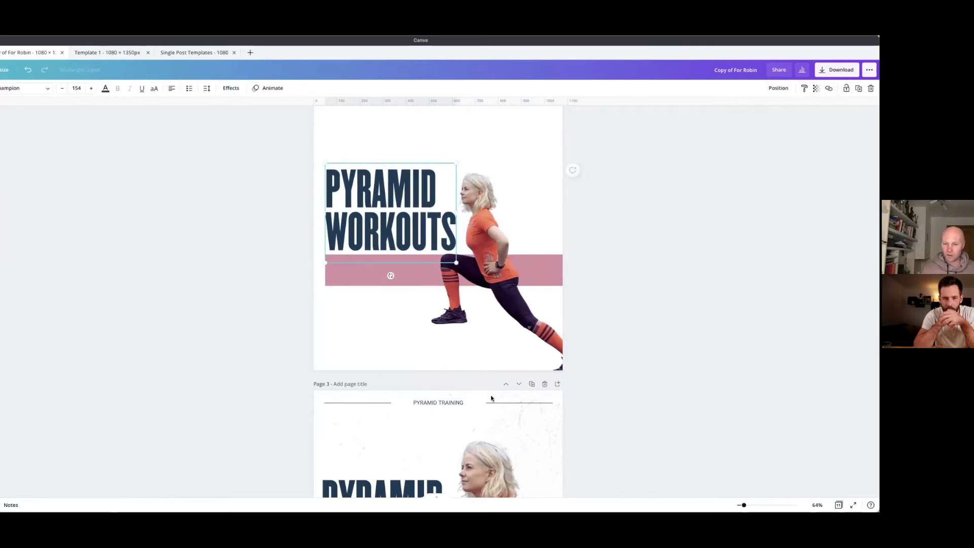
- Enlarge the cut-out figure on page 2 a little more and reposition it so its rear foot runs off the page's right edge
left_click(477, 208)
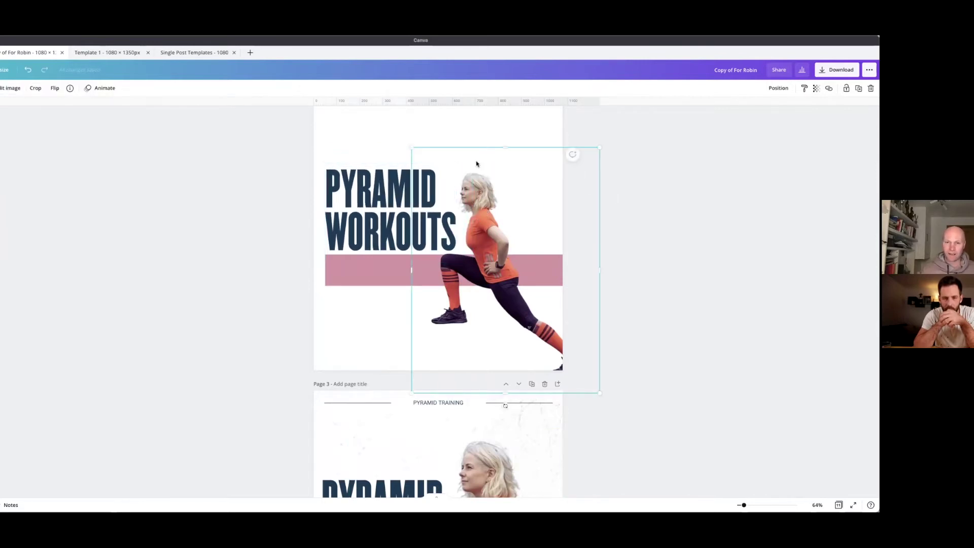
left_click_drag(411, 147, 374, 100)
left_click_drag(487, 216, 519, 238)
scroll(518, 228, "down", 10)
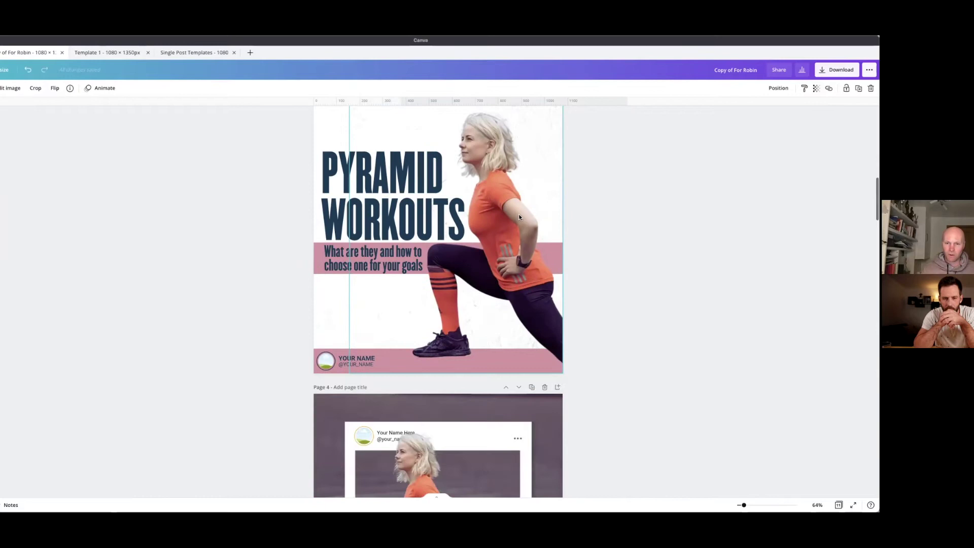
scroll(518, 214, "up", 5)
left_click(644, 193)
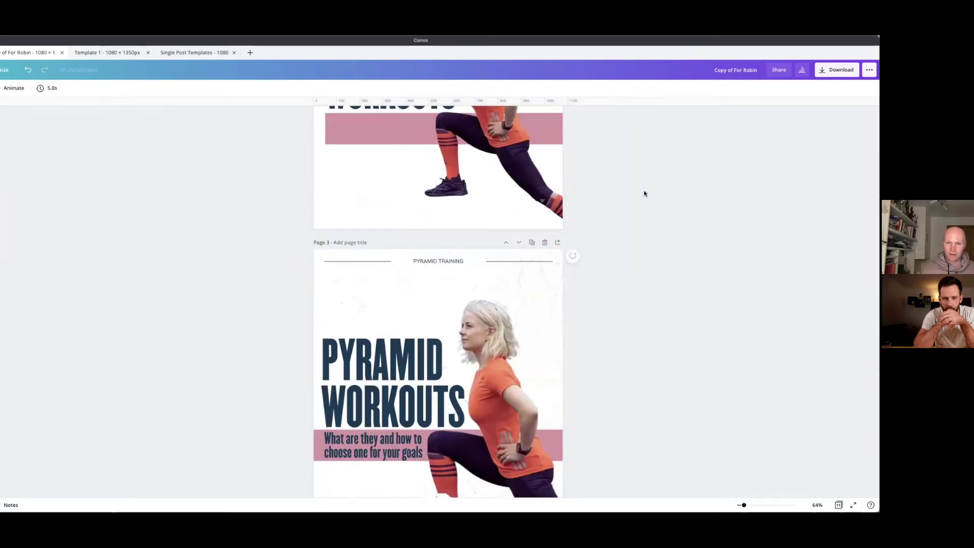
- Duplicate the pink band and place the copy along the bottom of page 2, flush with the left edge, like the page 3 footer
scroll(508, 277, "down", 3)
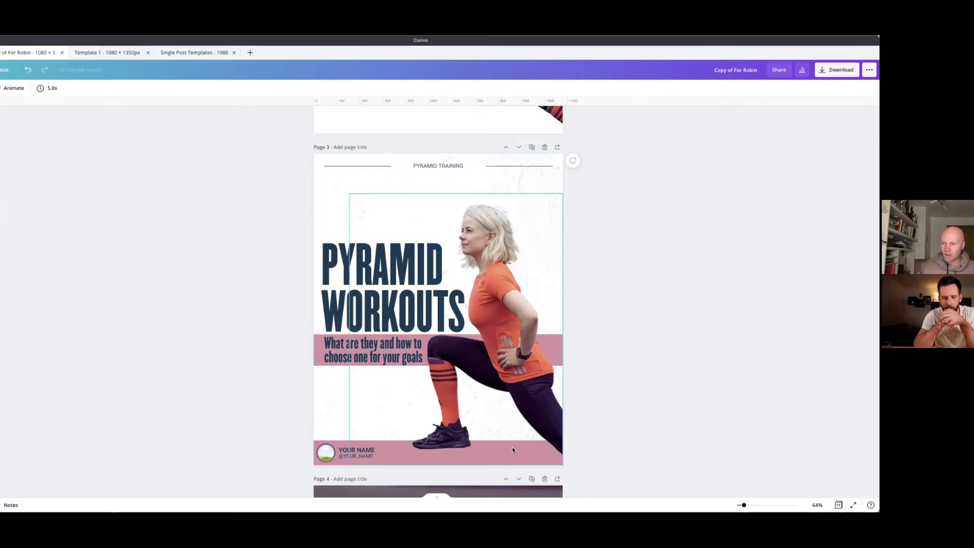
scroll(520, 430, "up", 8)
scroll(446, 250, "down", 5)
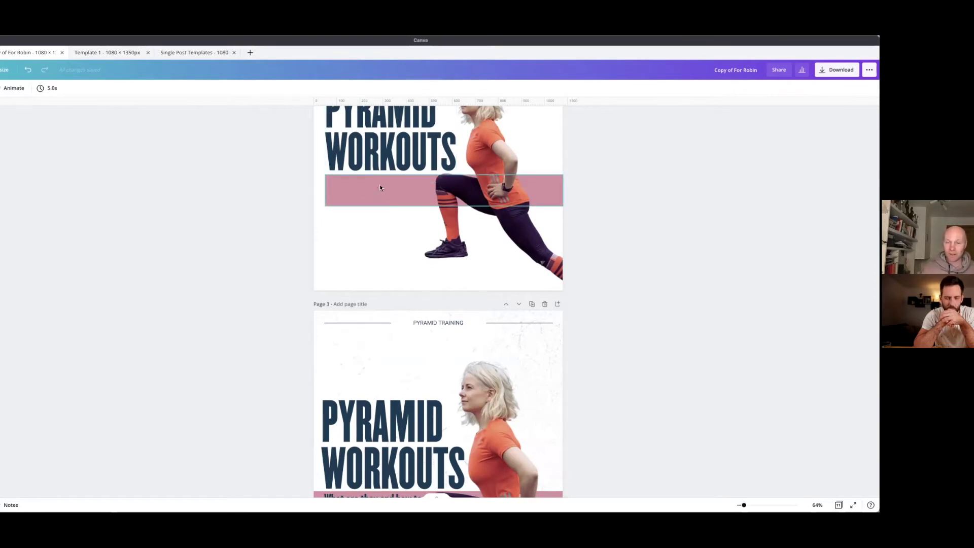
left_click(375, 202)
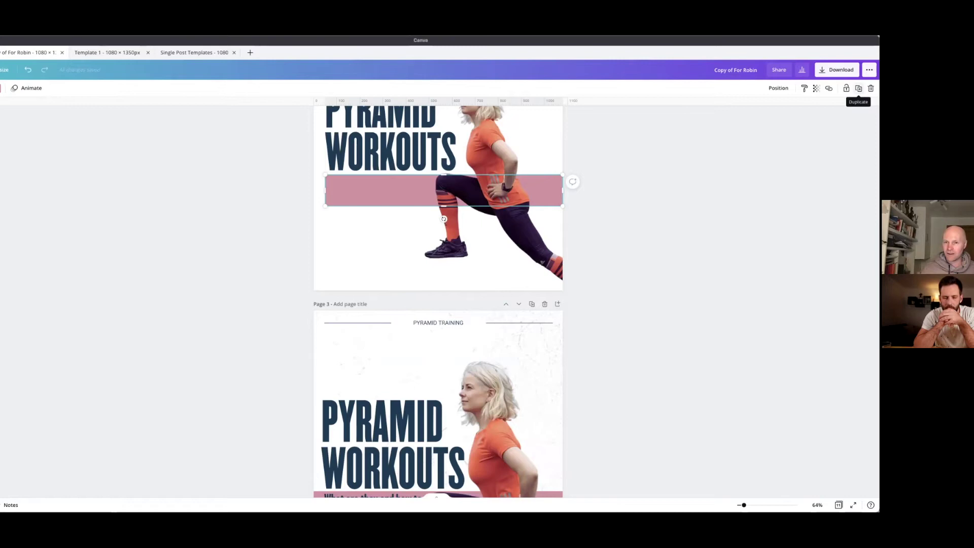
left_click(858, 88)
left_click_drag(453, 183, 417, 278)
key("Delete")
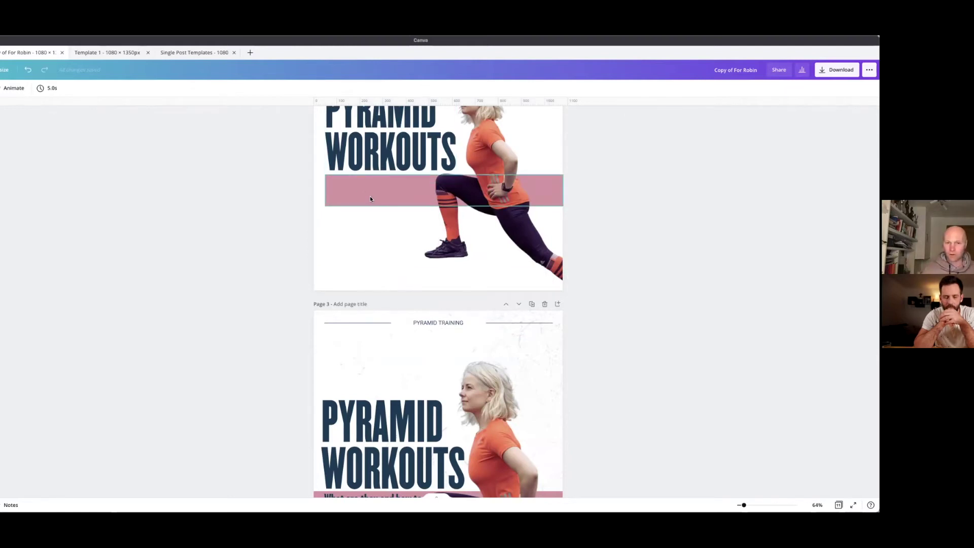
left_click_drag(372, 199, 359, 298)
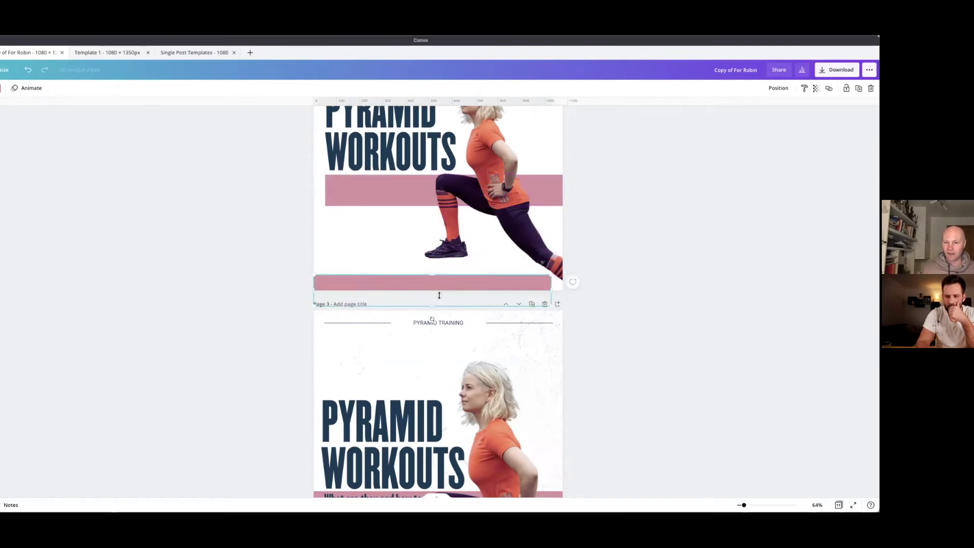
- Stretch the pink footer band on page 2 to the page's full width
left_click_drag(558, 282, 564, 281)
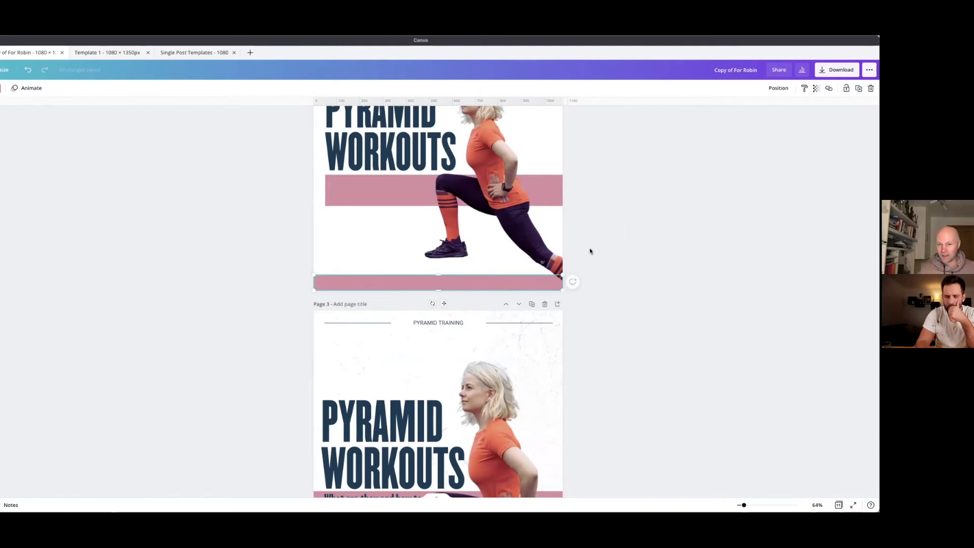
left_click_drag(628, 341, 550, 249)
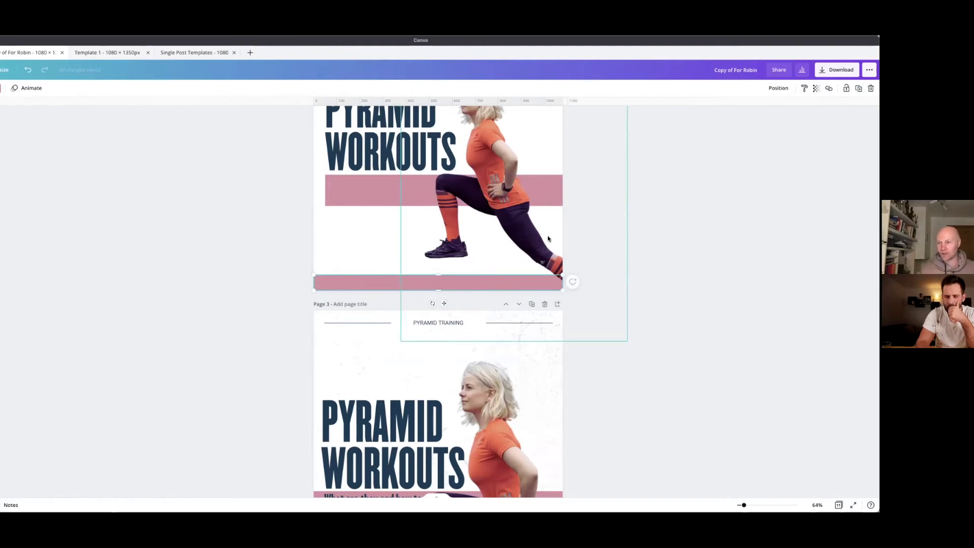
left_click(631, 241)
scroll(538, 213, "up", 1)
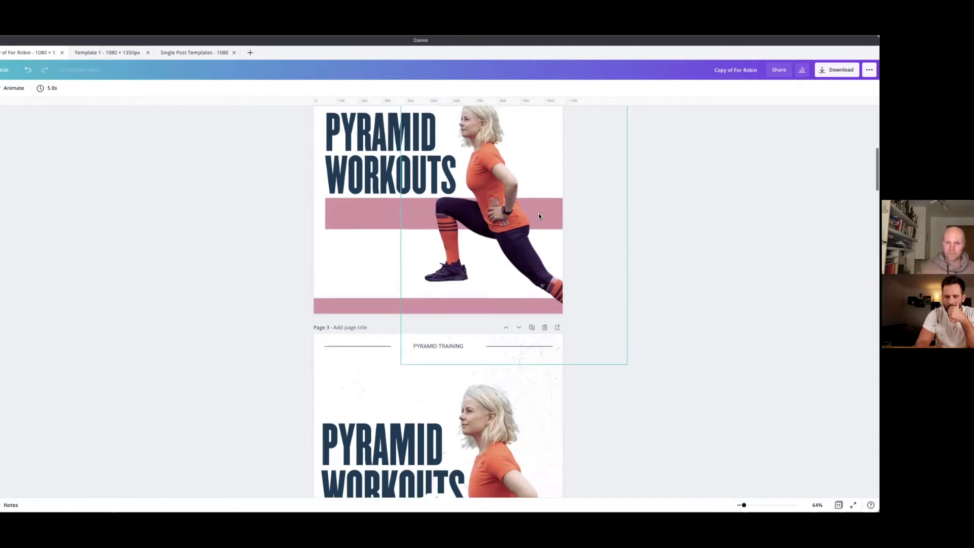
- Lower the cut-out figure on page 2 so its feet meet the footer band, and trim its frame to the page's bottom and right edges
left_click_drag(496, 207, 491, 227)
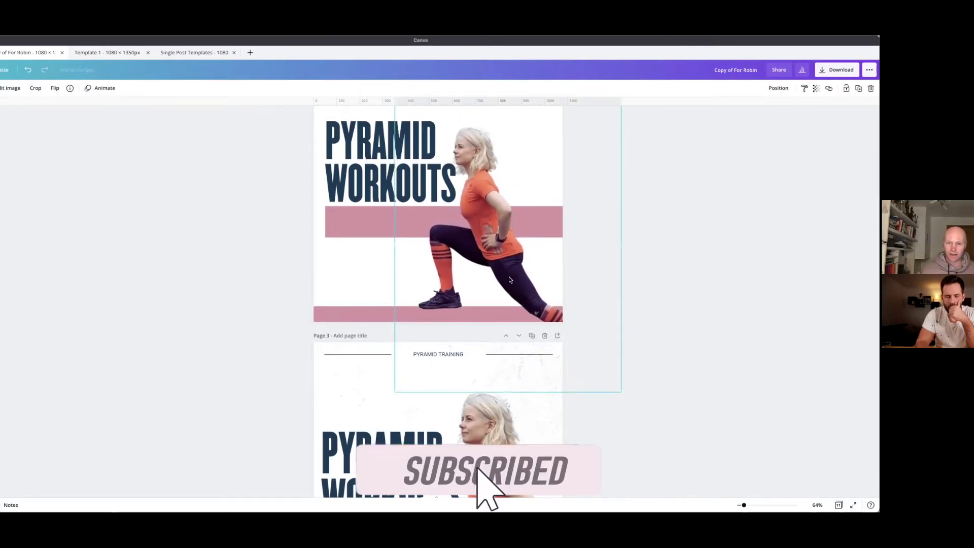
left_click_drag(510, 389, 508, 322)
left_click_drag(629, 208, 560, 212)
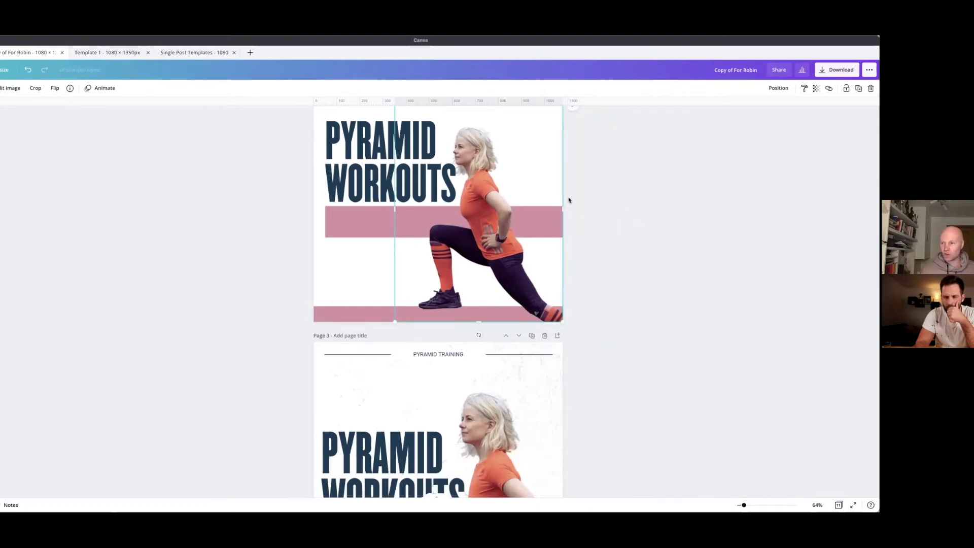
- Enlarge the cut-out figure slightly and shift it so its rear foot runs off the page's right edge
scroll(566, 223, "up", 3)
scroll(579, 182, "down", 4)
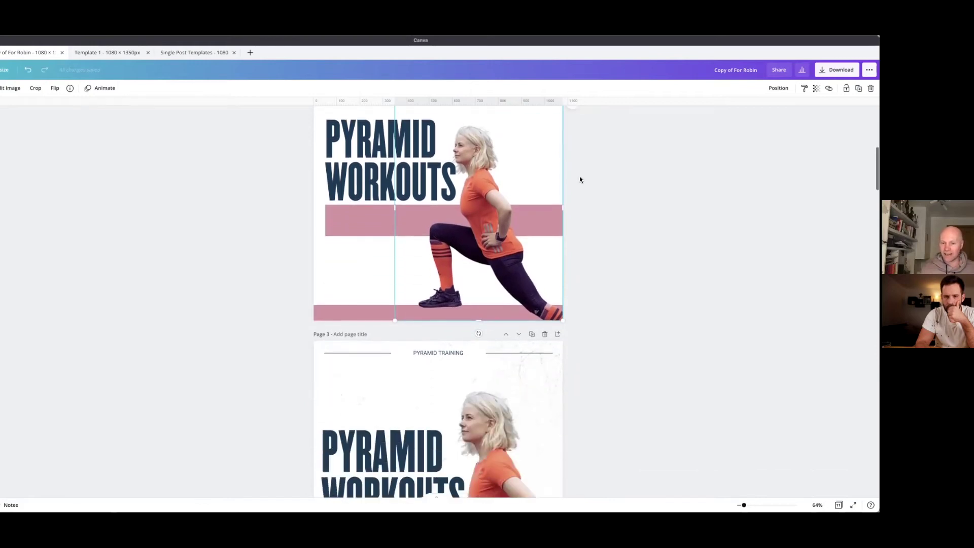
scroll(513, 198, "up", 5)
left_click_drag(394, 211, 380, 183)
left_click_drag(466, 239, 478, 234)
- Add a subheading to the blank area above the page 2 heading, reading "ADD YOUR SUBHEADING" and "ABOUT HERE" on two lines
scroll(482, 213, "down", 5)
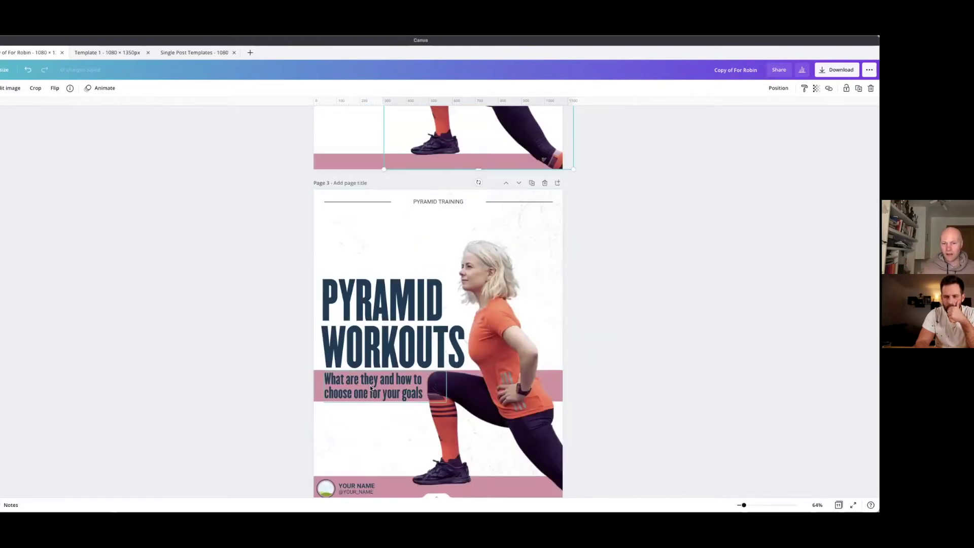
scroll(398, 205, "up", 5)
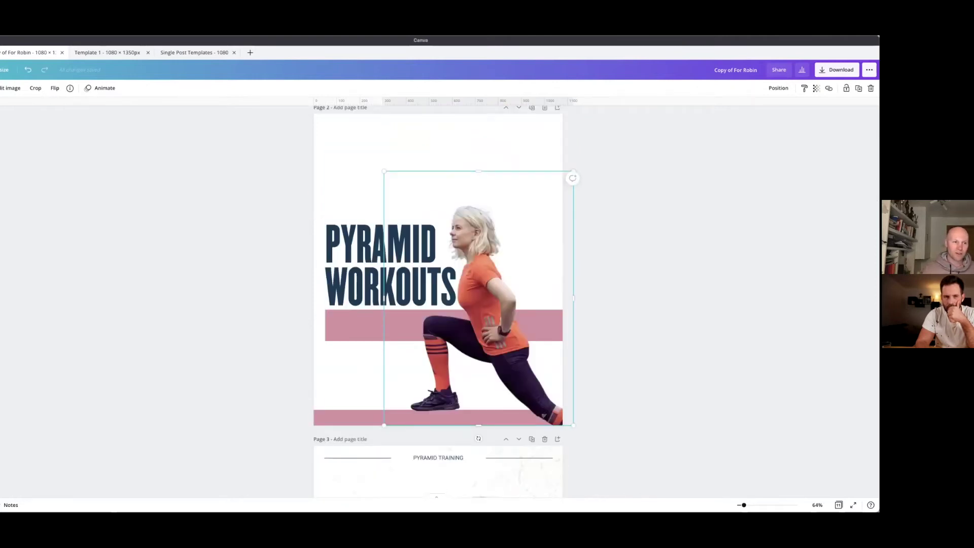
left_click(1, 295)
left_click(19, 155)
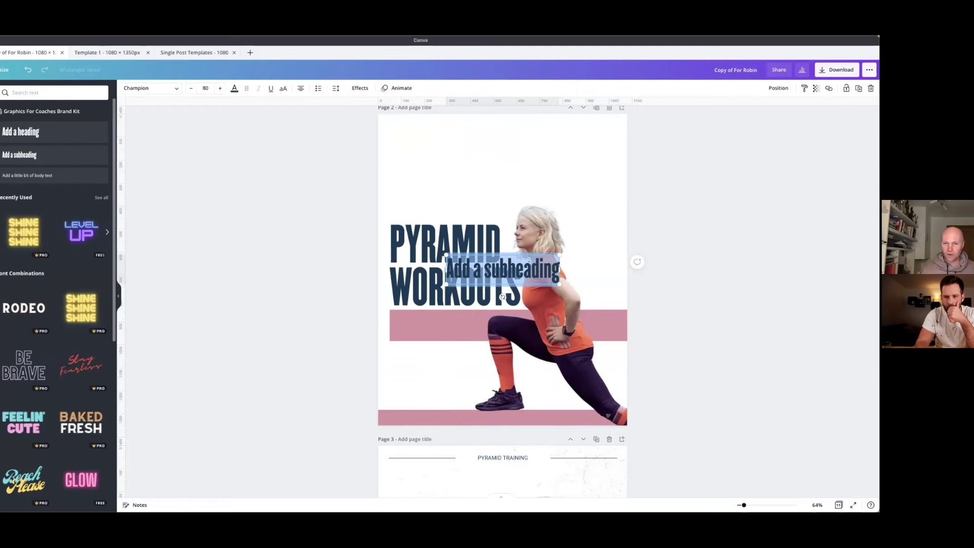
left_click_drag(528, 269, 500, 170)
left_click_drag(418, 167, 491, 165)
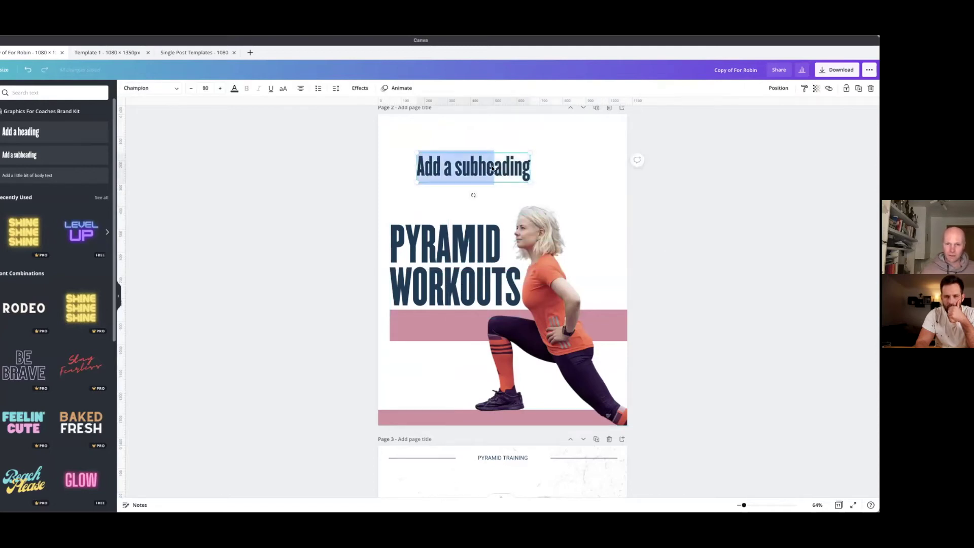
key("ctrl+a")
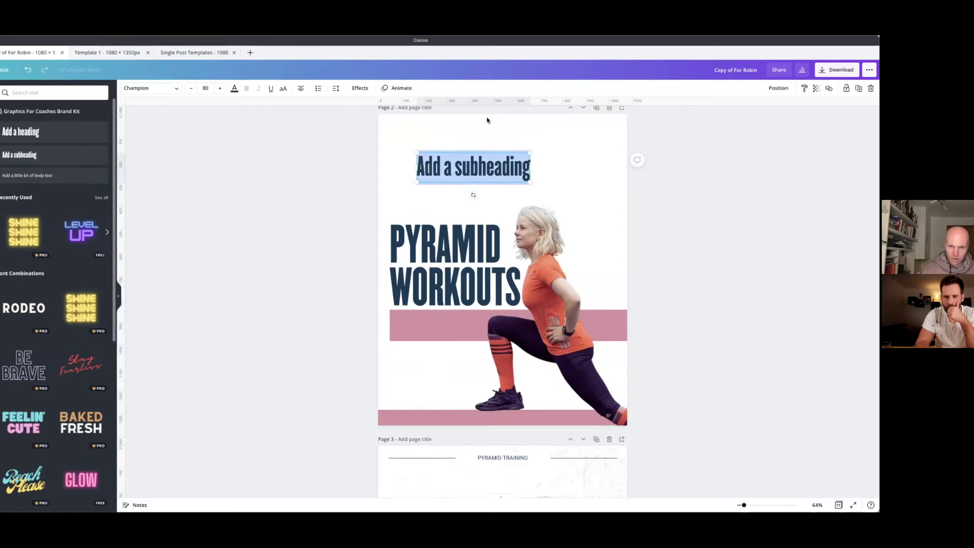
type("ADD YOUR SUBHEADING")
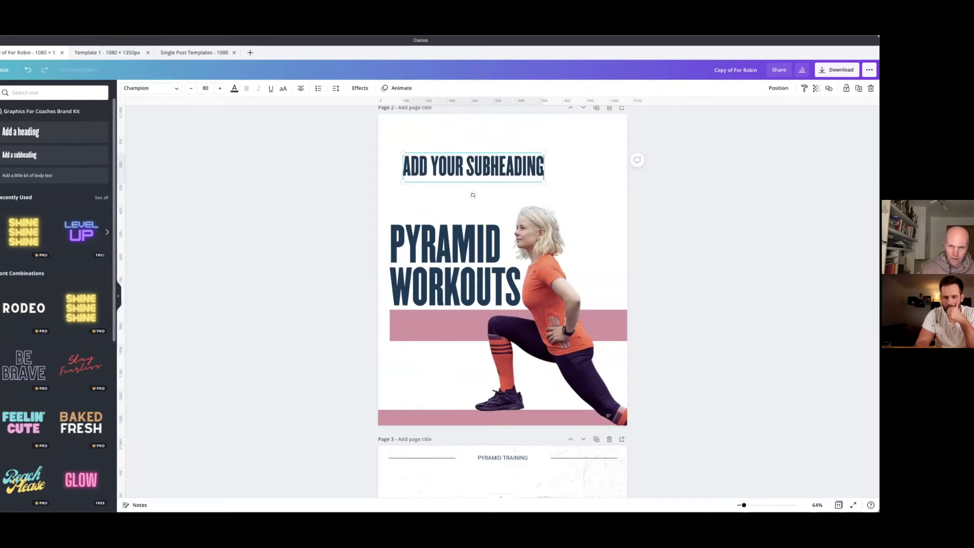
key("Return")
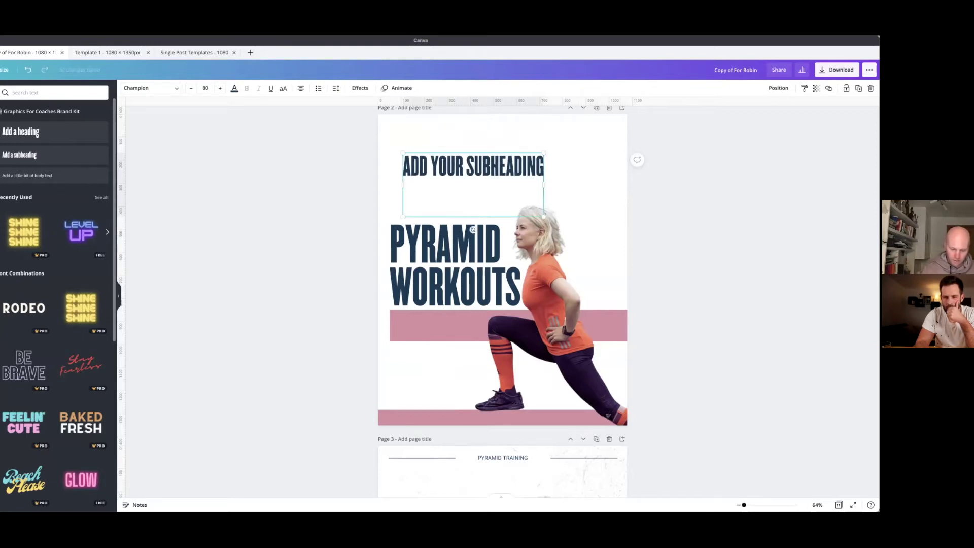
type("ABOUT HERE")
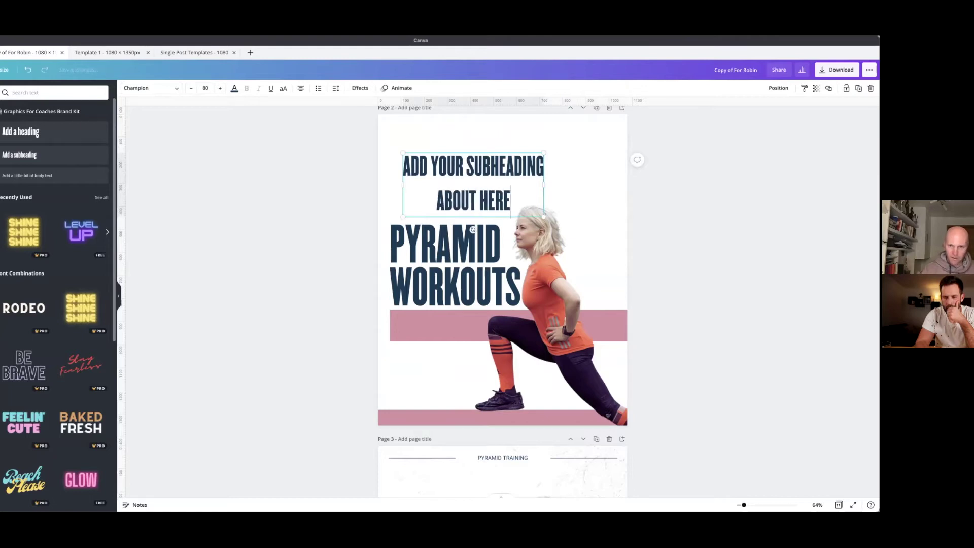
- Set the line spacing of the whole subheading to 0.9
key("ctrl+a")
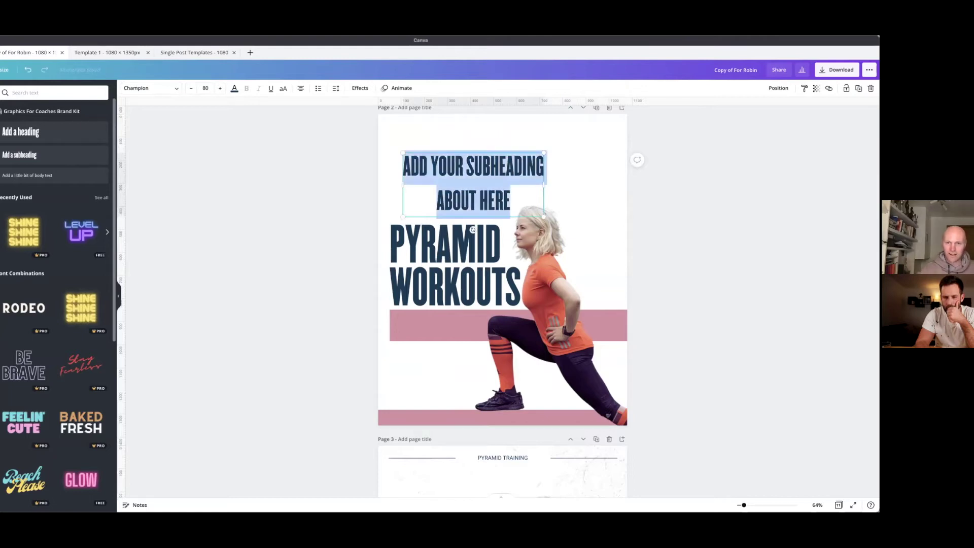
left_click(336, 89)
left_click(440, 127)
type("0.9")
key("Return")
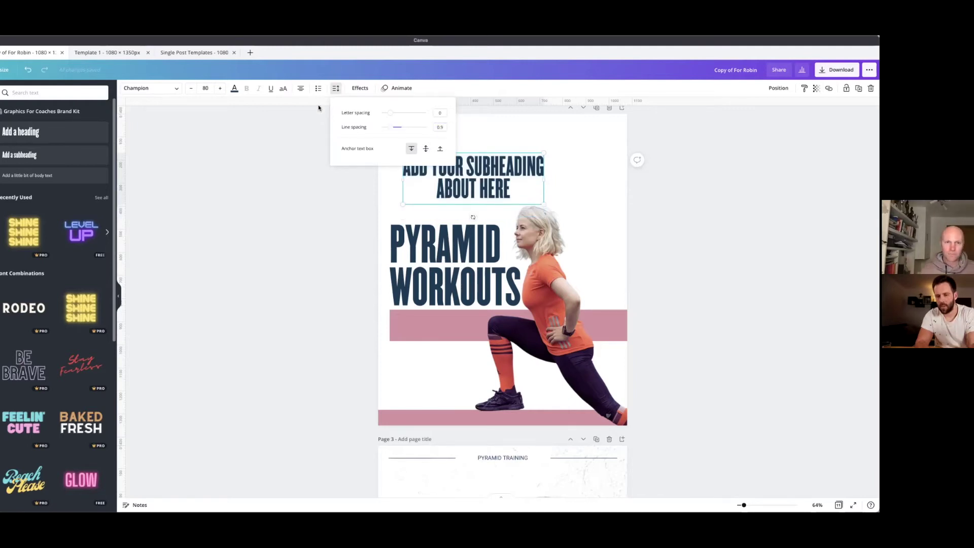
- Left-align the subheading and shrink it to fit on the pink band directly beneath the heading
left_click(301, 89)
left_click_drag(544, 204, 424, 320)
left_click(649, 189)
left_click(678, 264)
- Add a circular photo frame to page 2, shrink it and place it at the left of the footer band, like the page 3 avatar
scroll(555, 289, "down", 8)
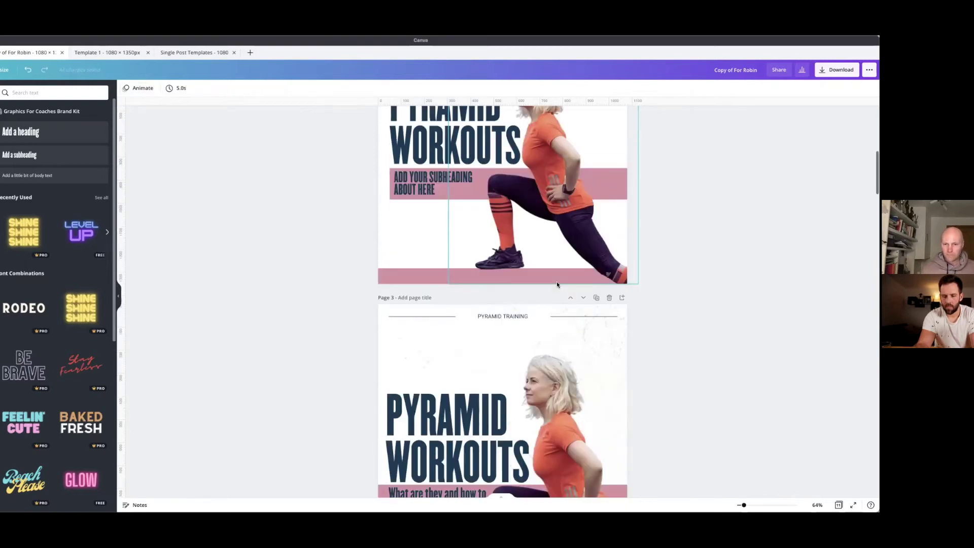
scroll(522, 350, "down", 1)
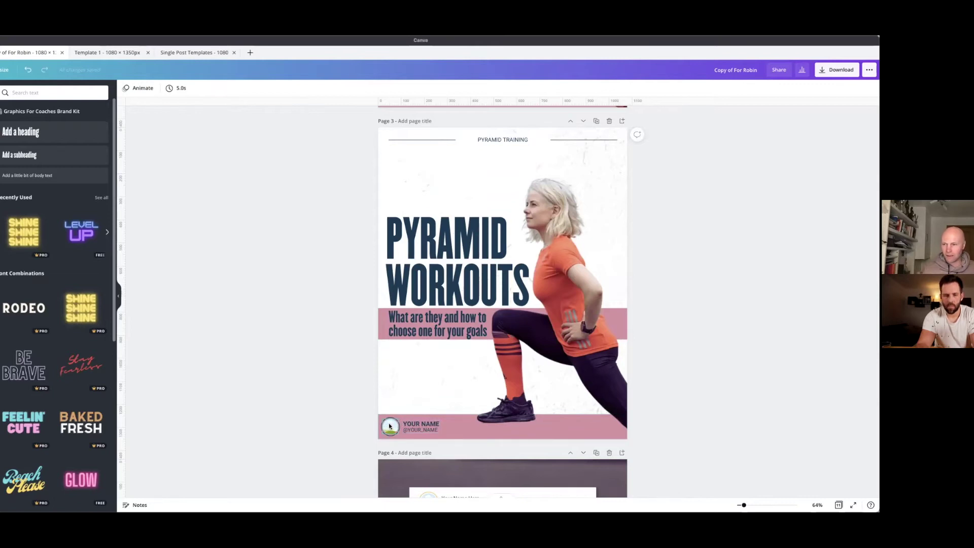
scroll(438, 200, "up", 9)
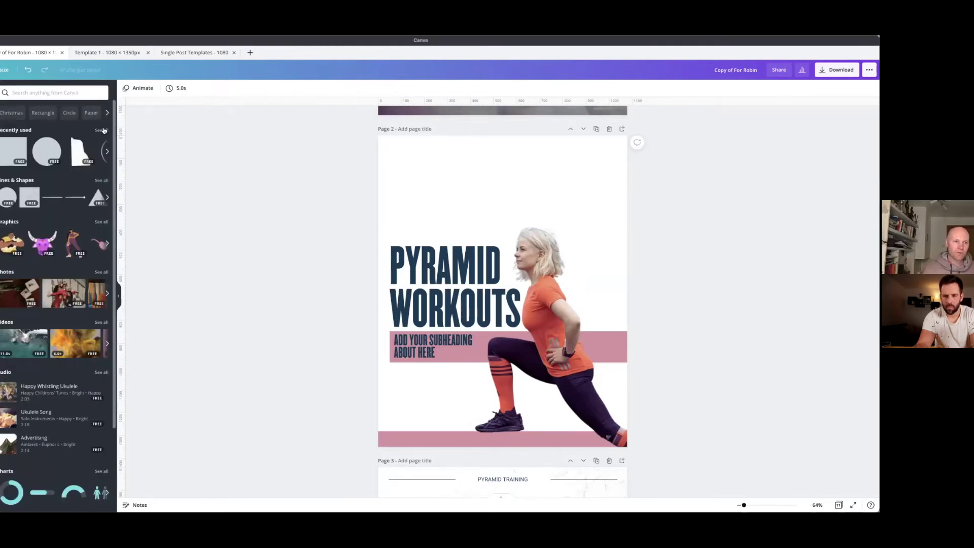
scroll(33, 348, "down", 2)
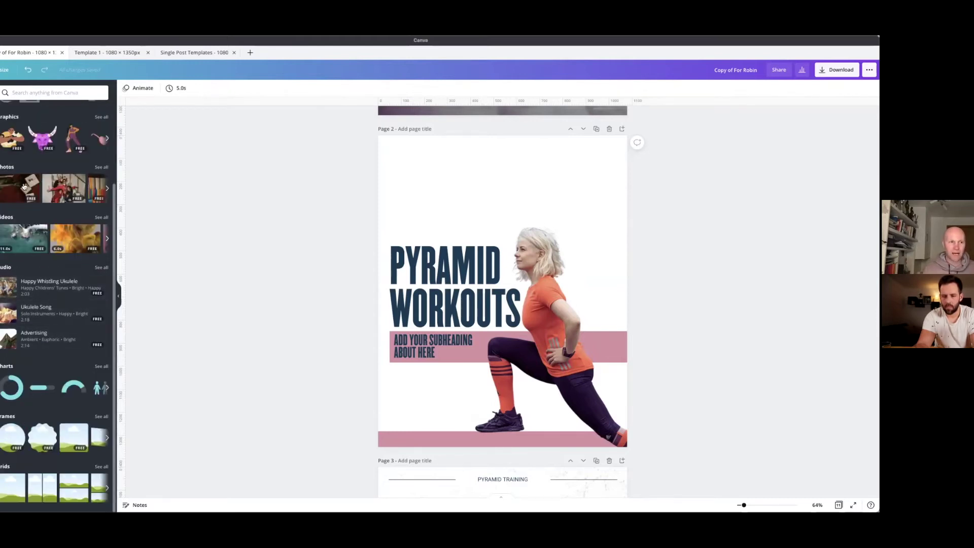
left_click(10, 440)
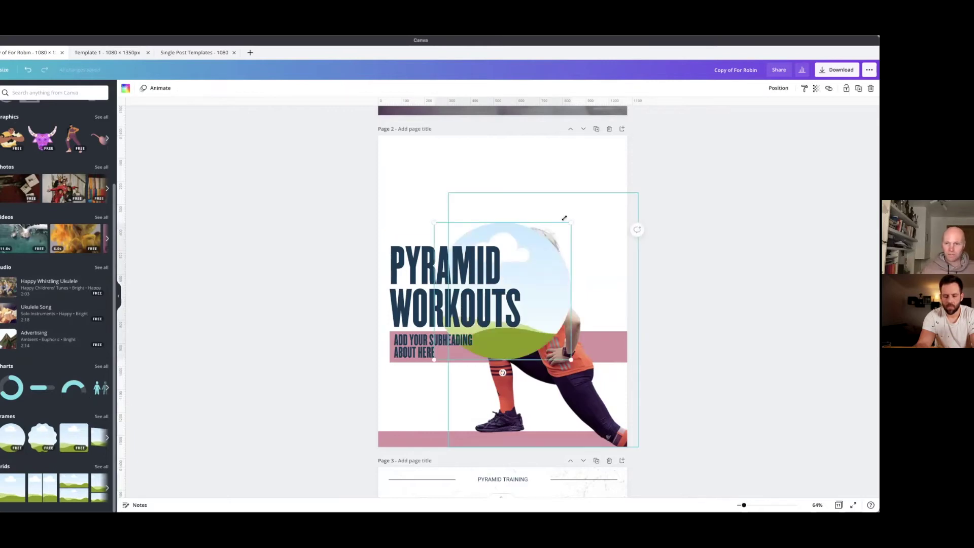
left_click_drag(434, 359, 541, 245)
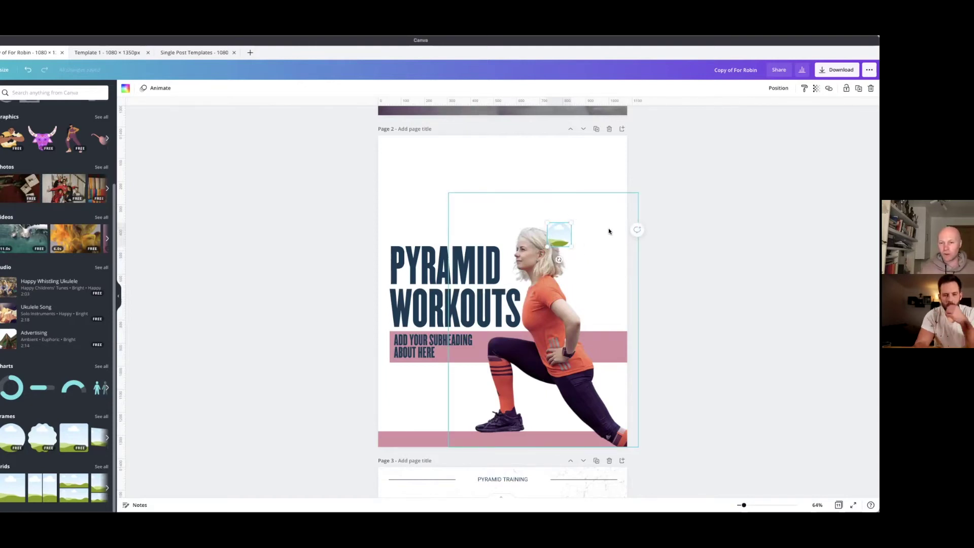
left_click_drag(571, 223, 394, 439)
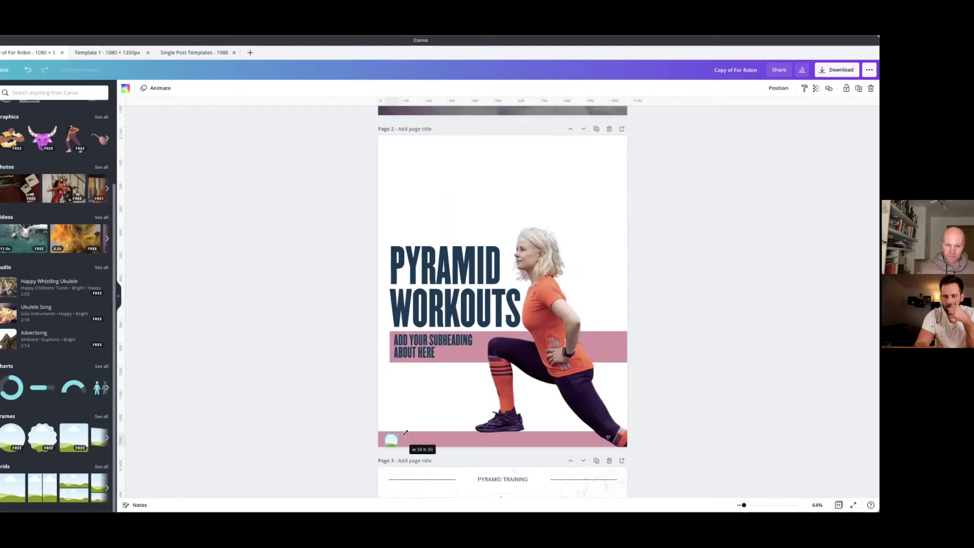
- Make the footer band taller and lock it, and enlarge the circular frame slightly to sit centred in the band's height
left_click(494, 434)
left_click_drag(495, 432, 505, 446)
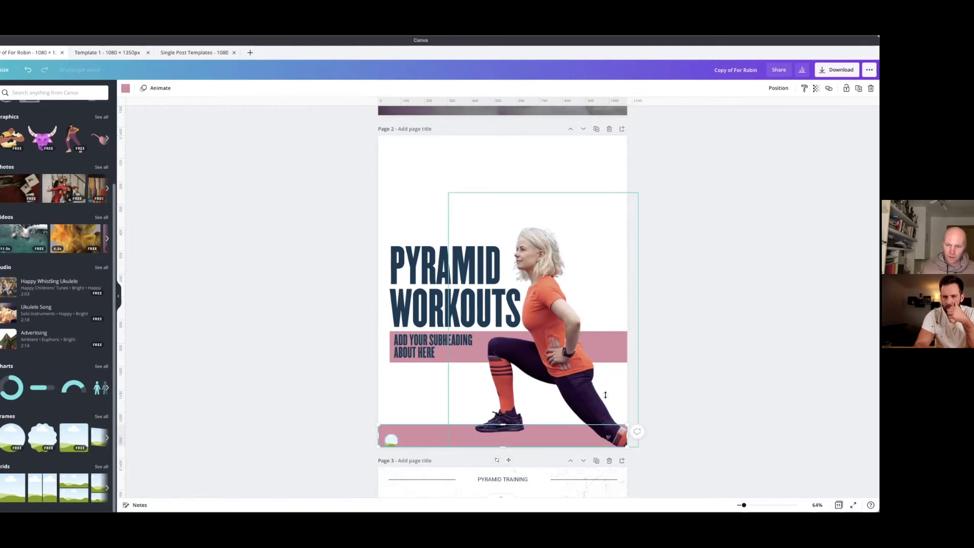
left_click(392, 438)
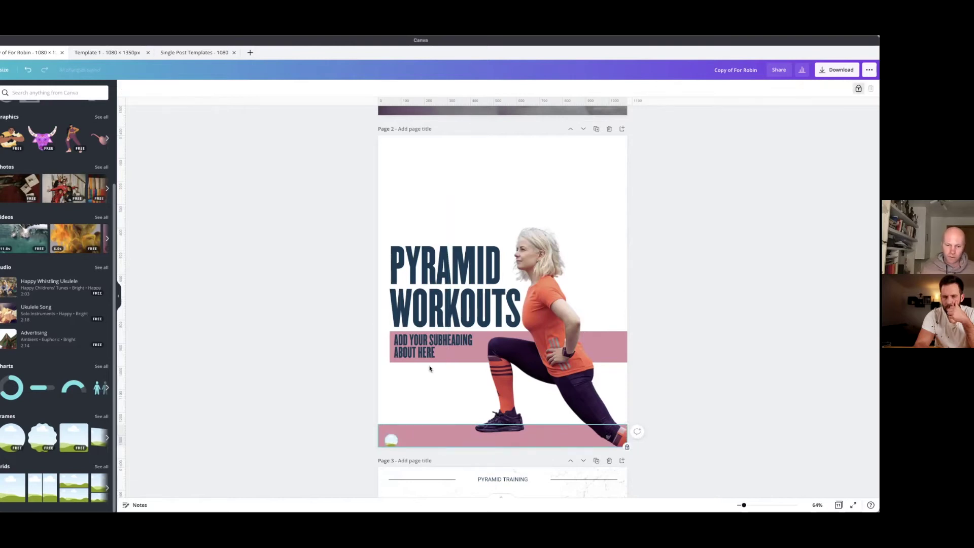
left_click(396, 435)
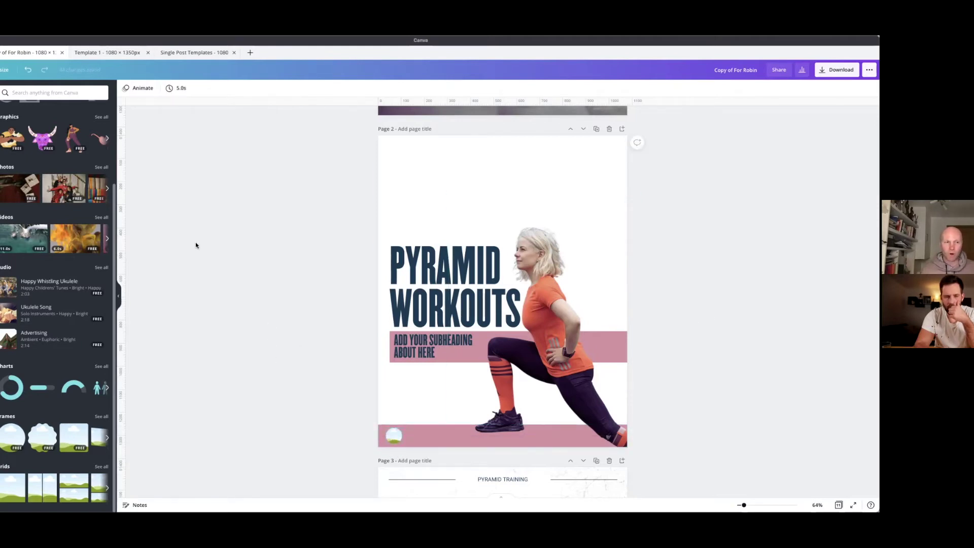
- Add a thin circle outline below the subheading at roughly avatar size, and lock the page 2 heading in place
scroll(74, 147, "up", 3)
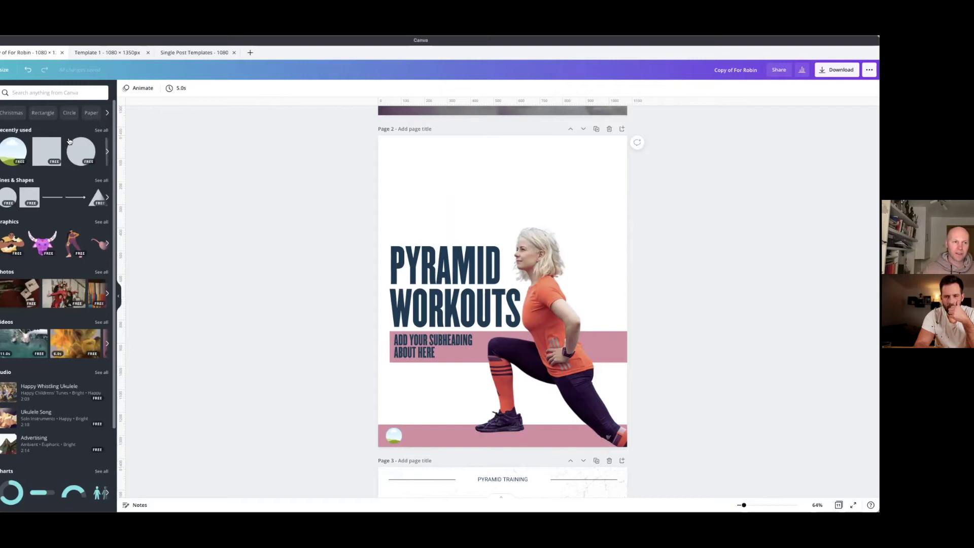
left_click(102, 181)
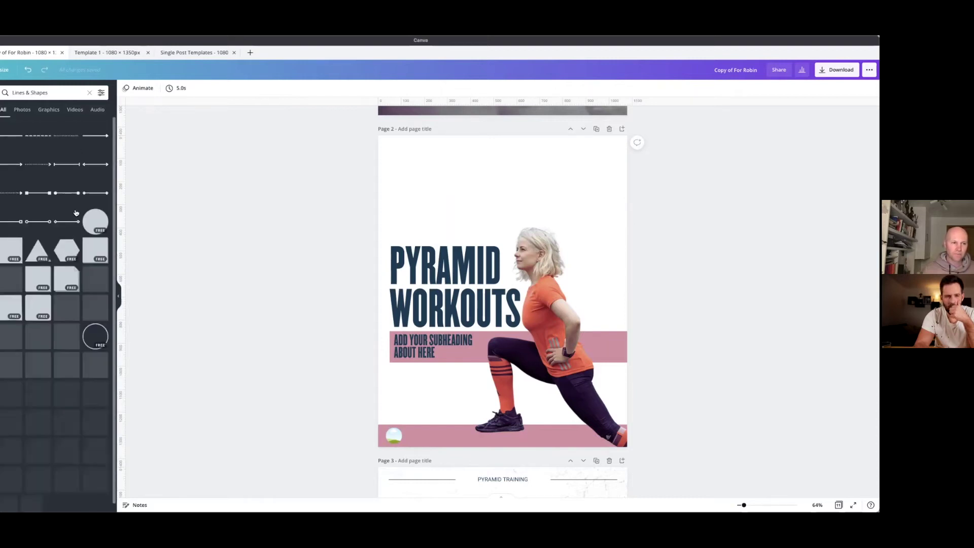
left_click(94, 338)
left_click_drag(571, 222, 488, 293)
left_click_drag(478, 326, 443, 395)
left_click_drag(463, 241, 450, 278)
key("alt+shift+l")
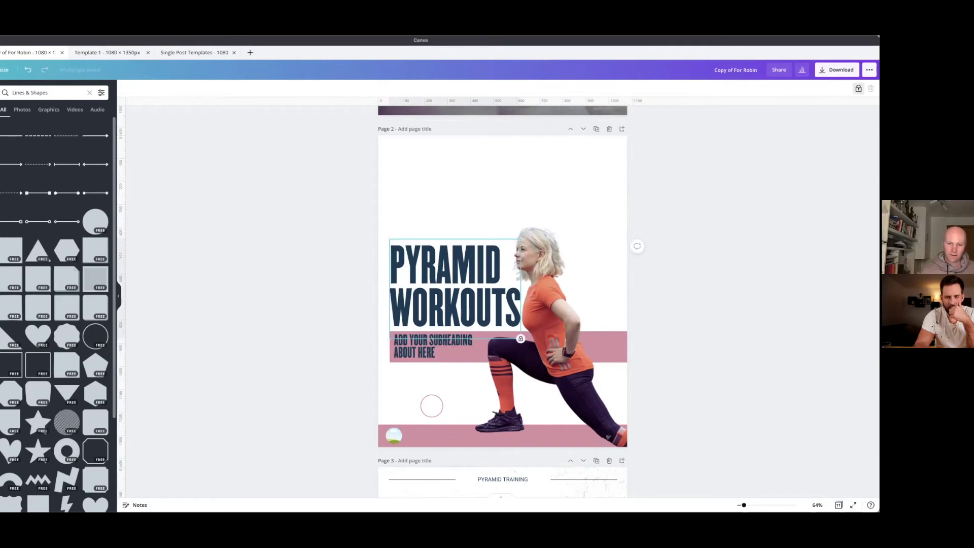
- Recolour the circle outline with the document's dark navy and fit it around the circular frame in the footer
left_click(428, 401)
left_click(126, 89)
left_click(42, 126)
left_click_drag(444, 395, 394, 436)
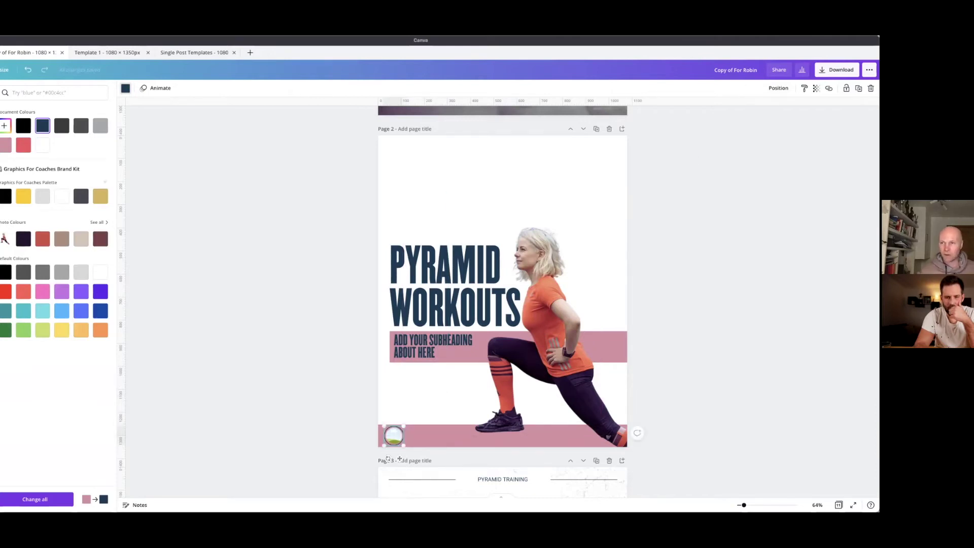
- Send the navy circle outline one layer backwards and nudge it slightly down and right of the circular frame
left_click(778, 88)
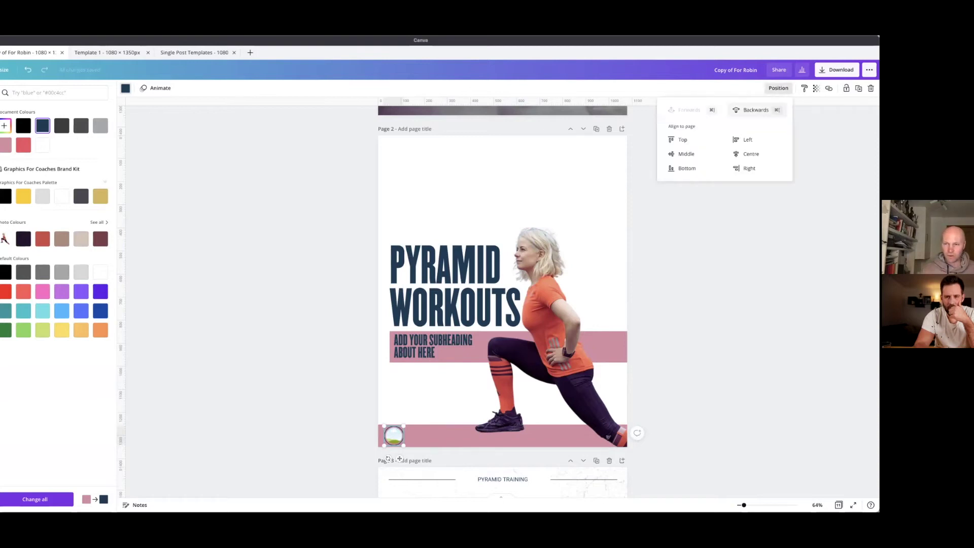
left_click(756, 109)
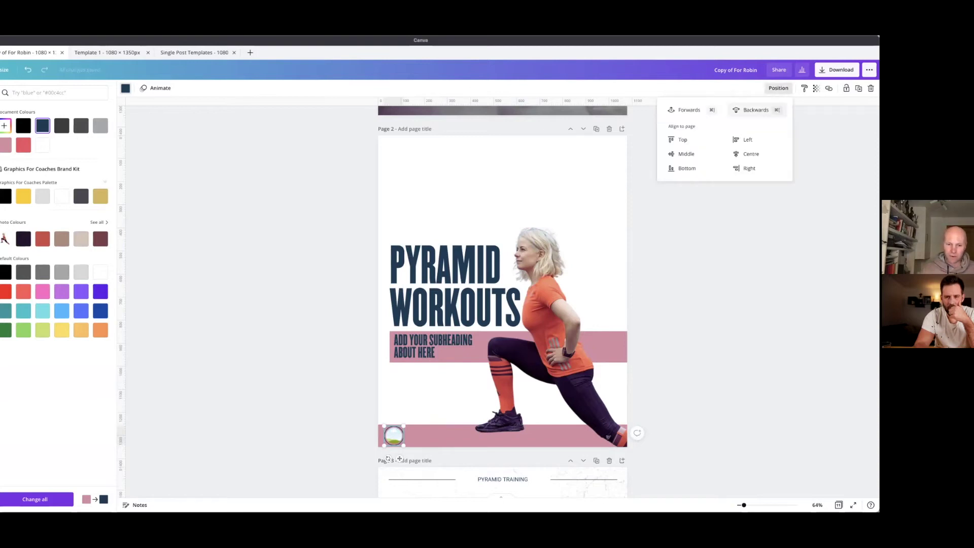
left_click(670, 248)
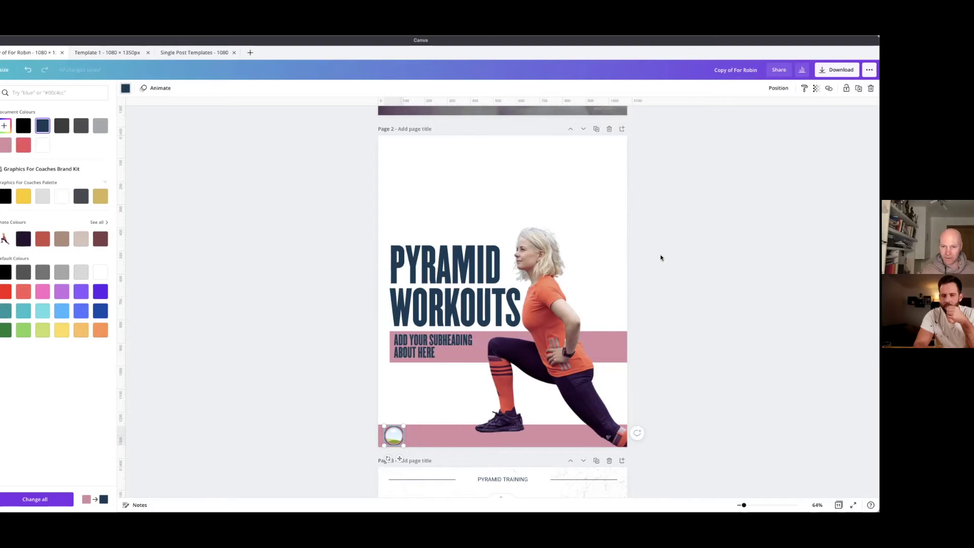
key("Escape")
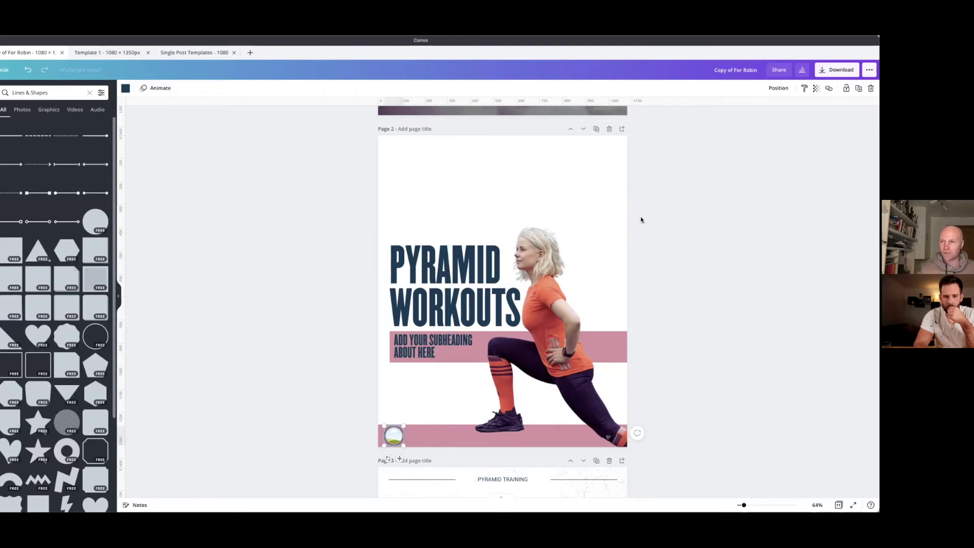
left_click_drag(394, 436, 397, 438)
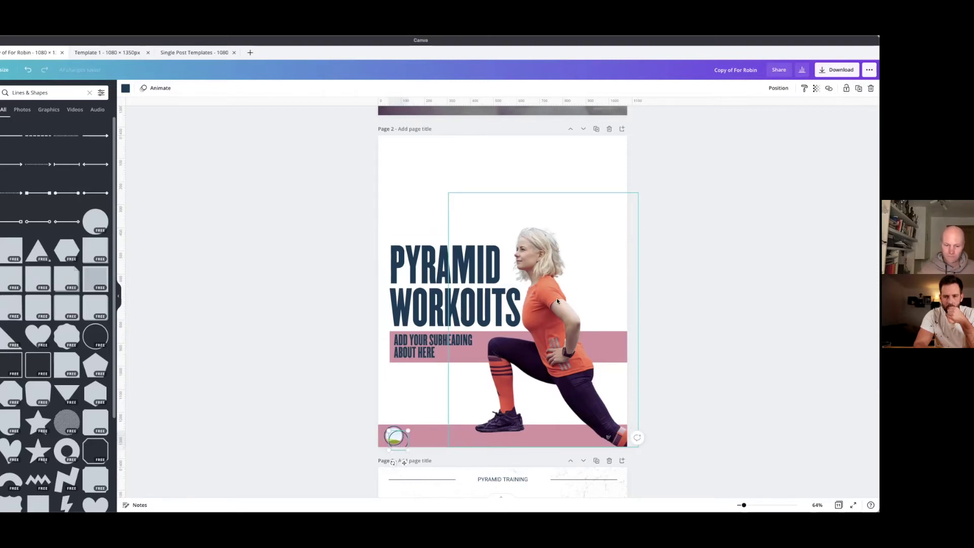
- Place a copy of the cut-out woman inside the circular frame in the footer band
left_click(555, 303)
left_click_drag(555, 303, 395, 435)
left_click(395, 436)
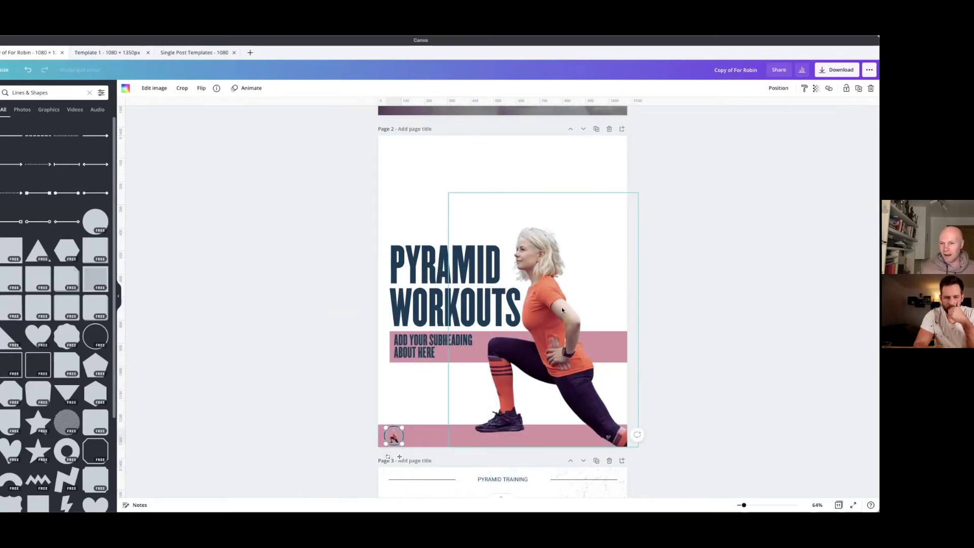
- Crop the avatar picture so that the woman's head fills the circular frame
left_click(182, 87)
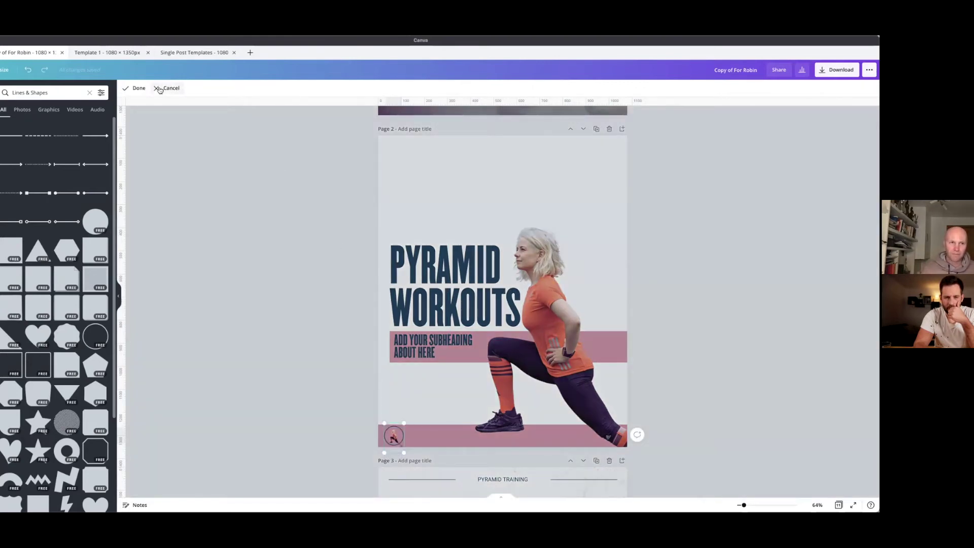
left_click(159, 89)
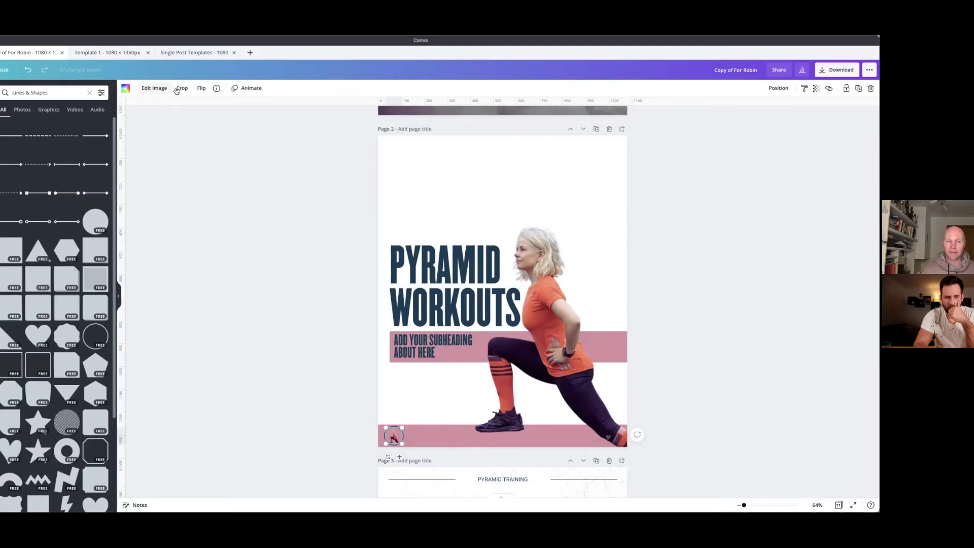
left_click(183, 88)
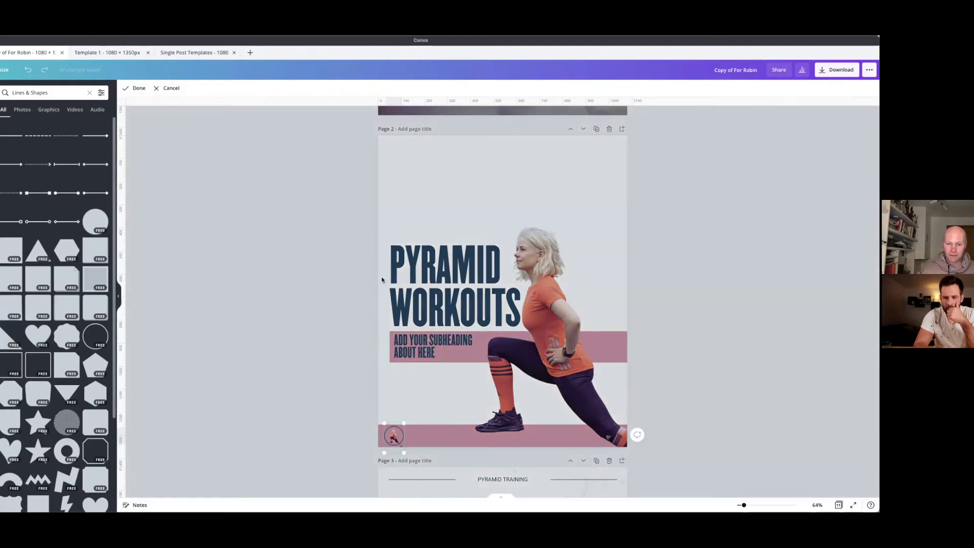
left_click_drag(409, 419, 404, 464)
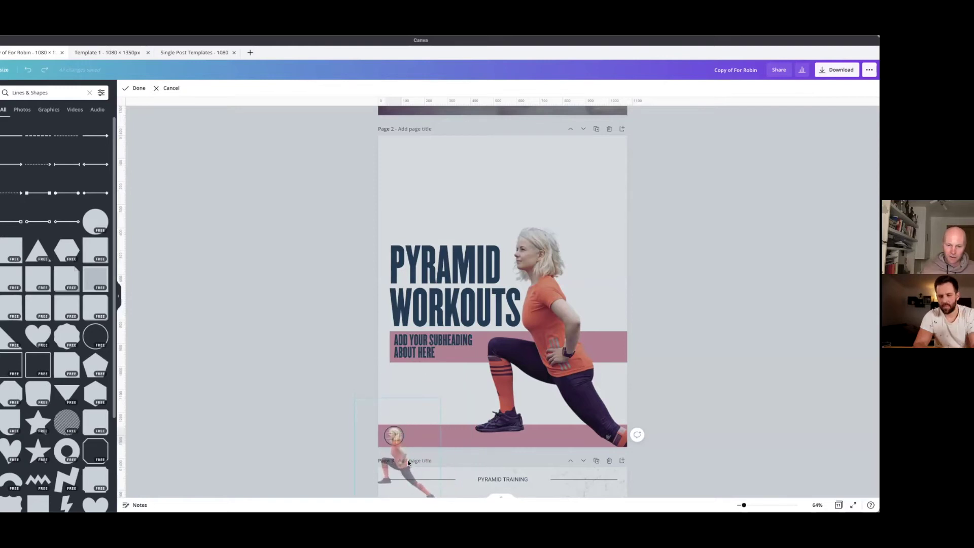
left_click(457, 405)
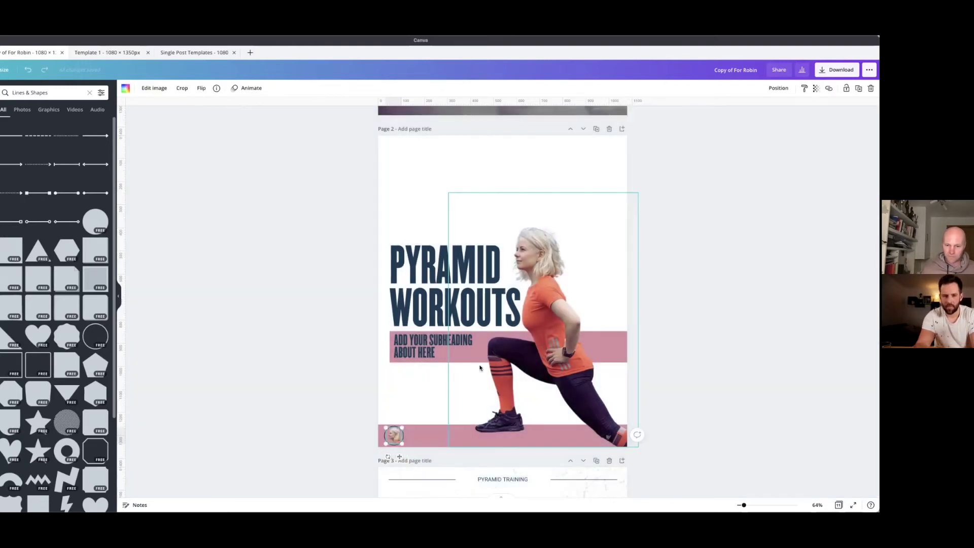
left_click(714, 297)
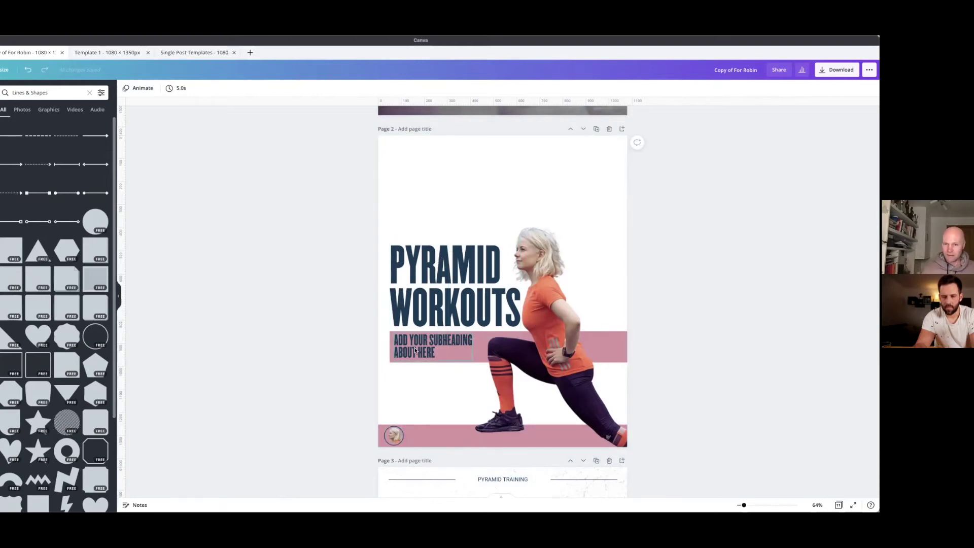
- Add the body text "PYRAMID WORKOUT" to page 2, shrink it to size 14.6 and centre it near the page's top edge
scroll(553, 285, "up", 5)
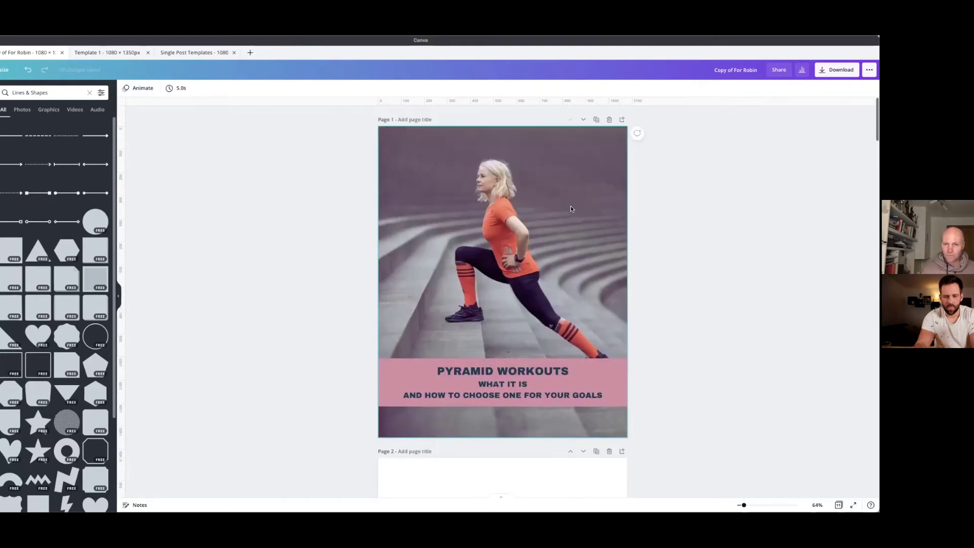
scroll(564, 206, "down", 10)
scroll(579, 236, "down", 1)
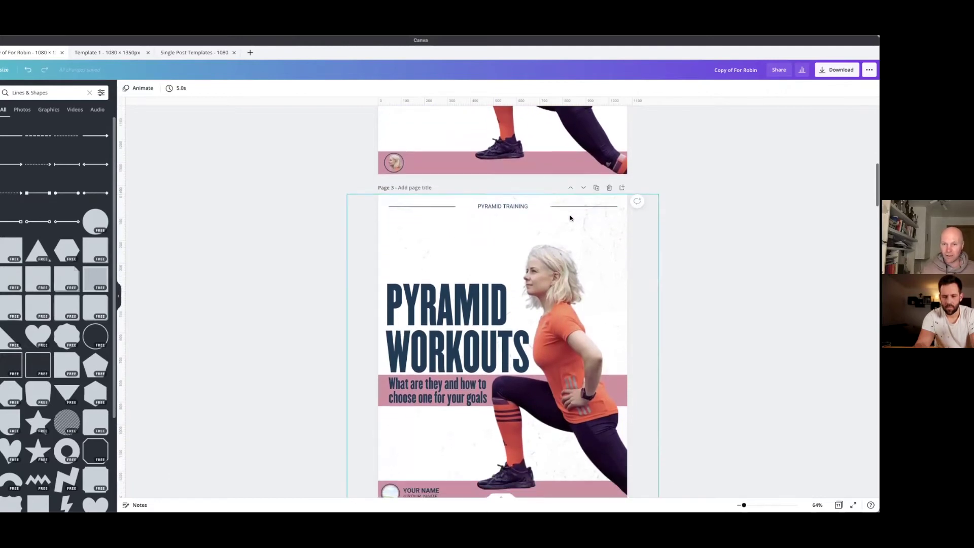
scroll(561, 214, "up", 6)
scroll(551, 214, "up", 1)
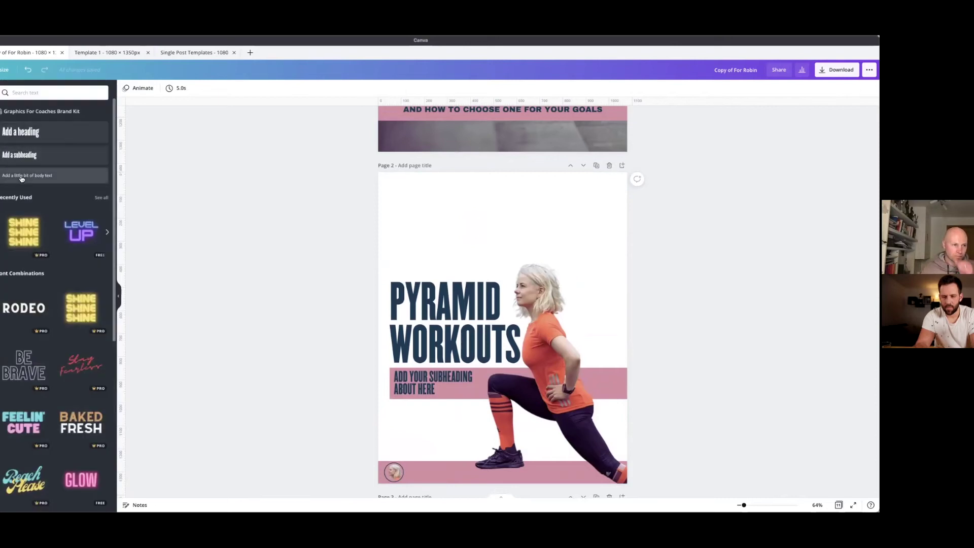
left_click(16, 176)
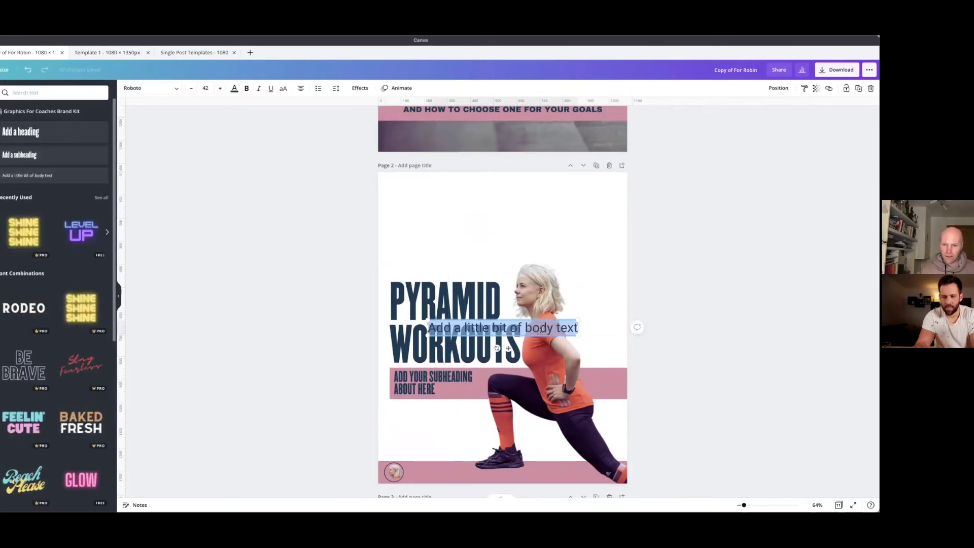
left_click_drag(512, 331, 510, 206)
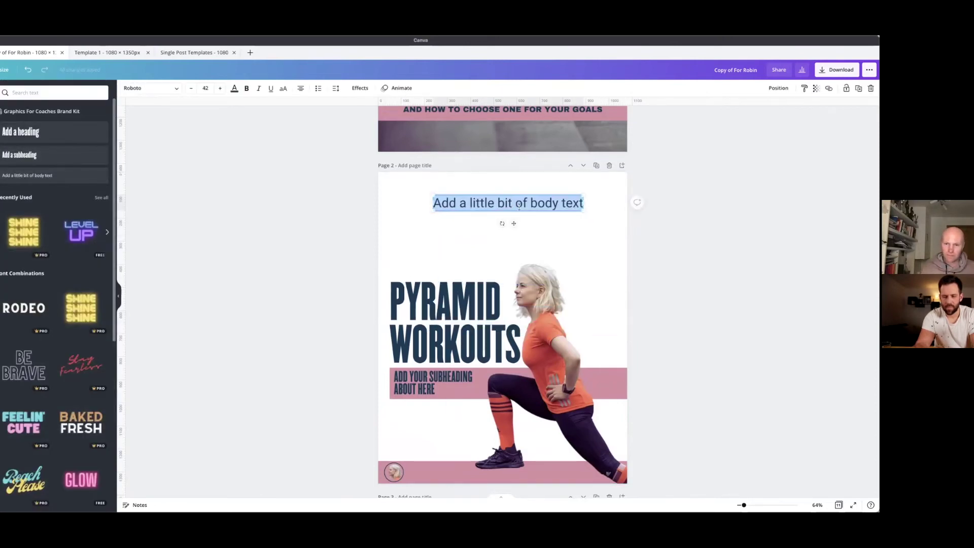
type("P")
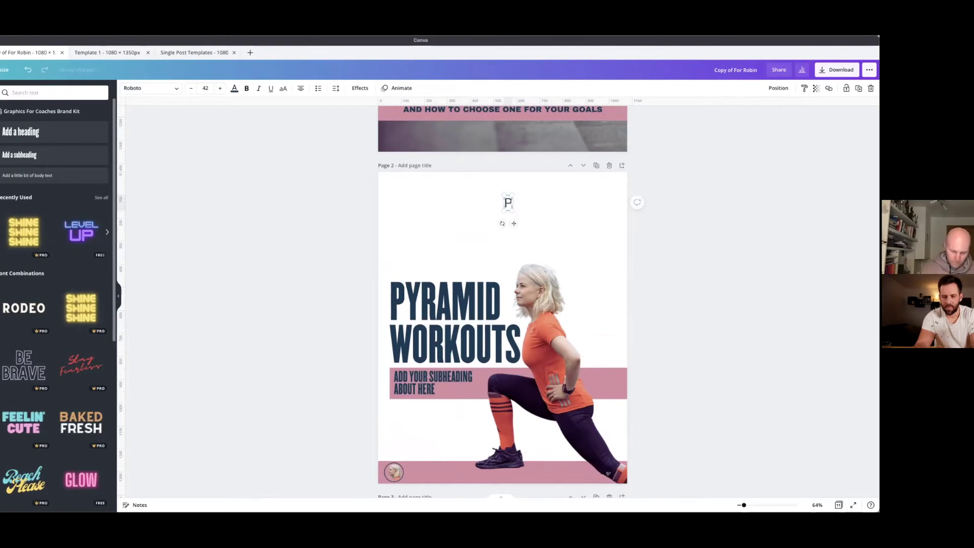
type("YRAMID WORKOUT")
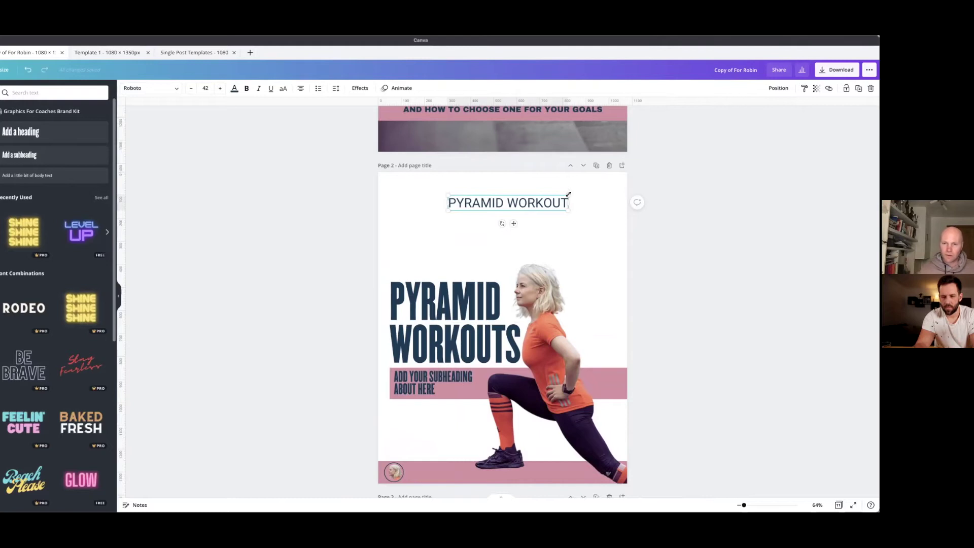
left_click_drag(568, 194, 507, 200)
left_click(471, 221)
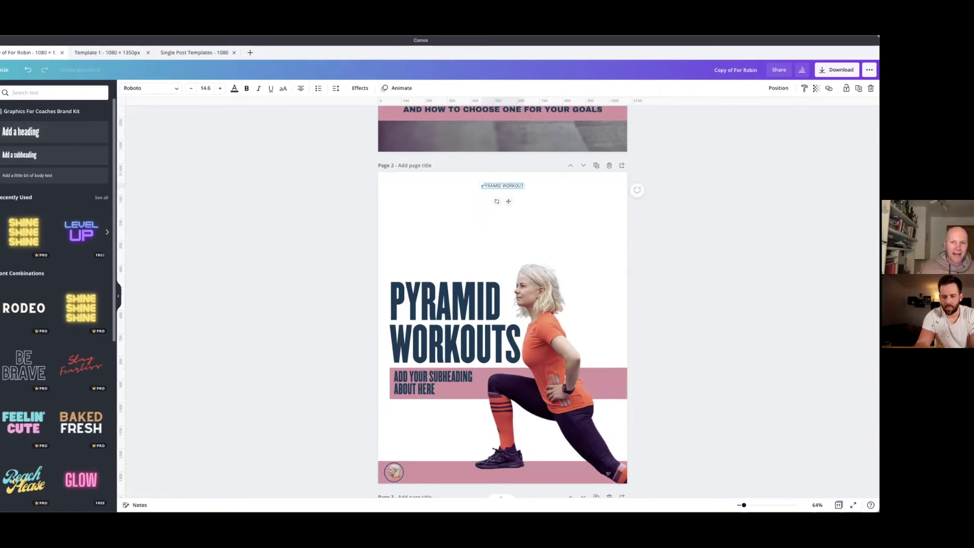
- Add a plain solid line to page 2 and place it level with and right of the small PYRAMID WORKOUT label
scroll(427, 397, "down", 3)
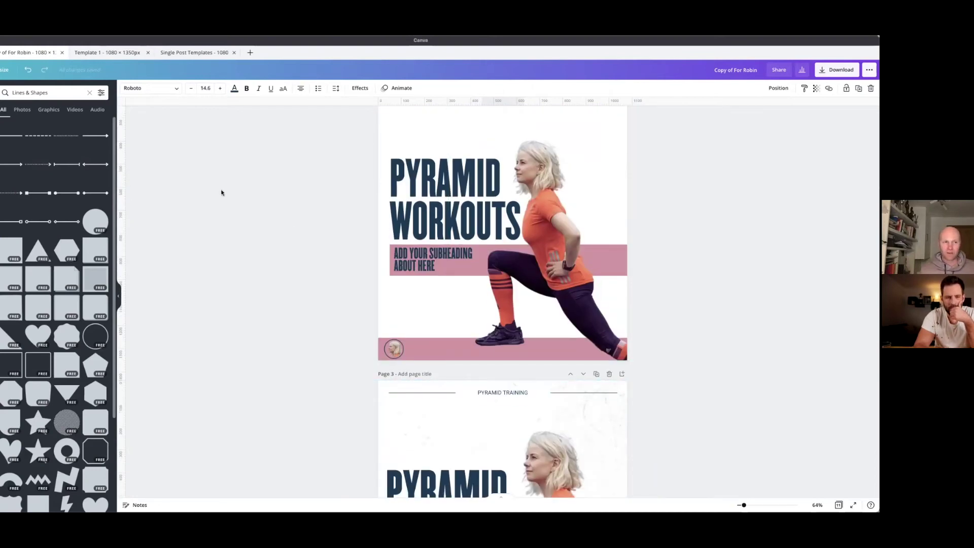
left_click(14, 136)
scroll(510, 315, "up", 3)
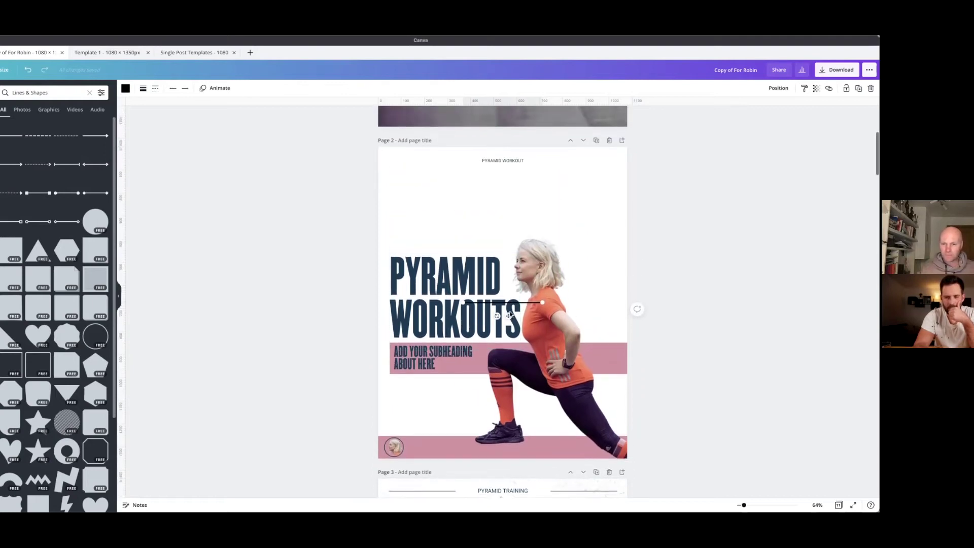
left_click_drag(510, 315, 579, 180)
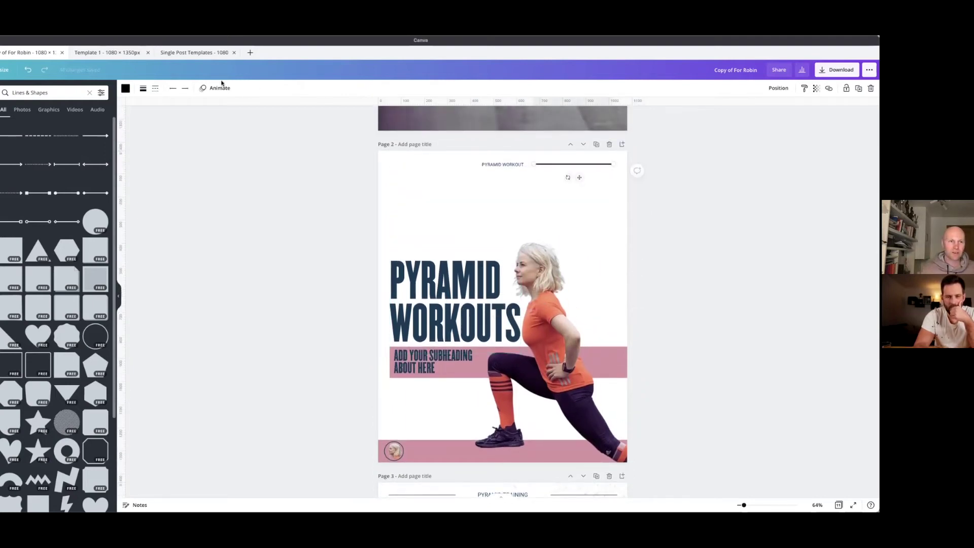
- Set the weight of the line beside the small label to 2
left_click(143, 88)
left_click(244, 110)
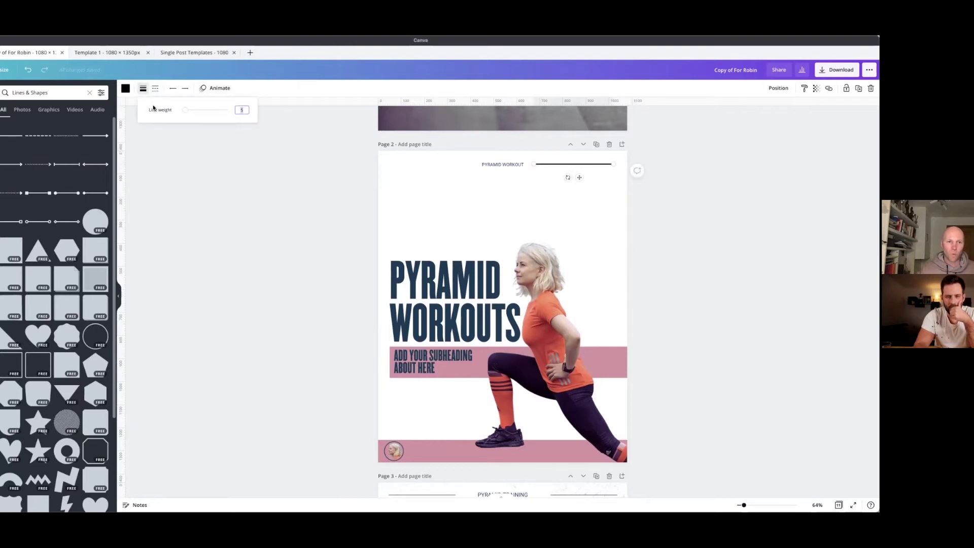
key("Escape")
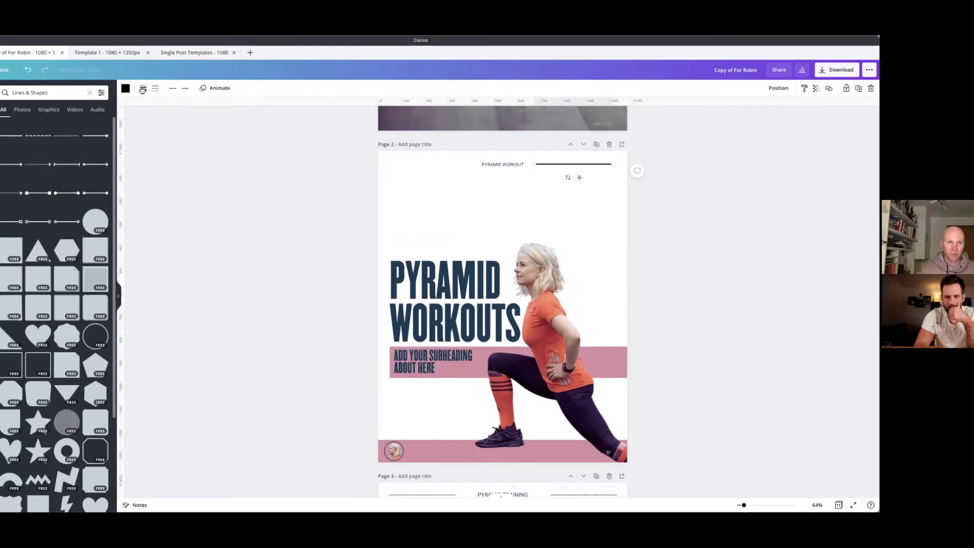
left_click(143, 88)
left_click(242, 110)
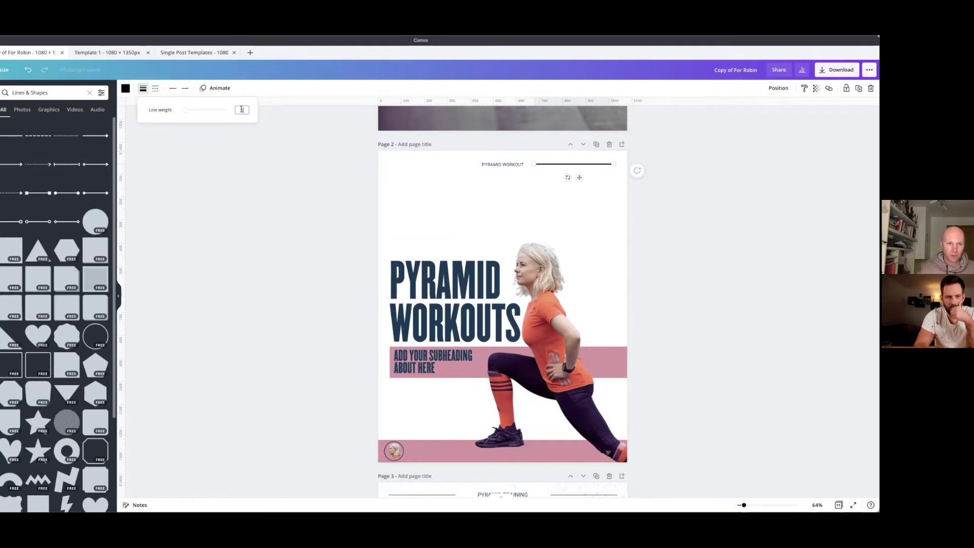
type("2")
key("Return")
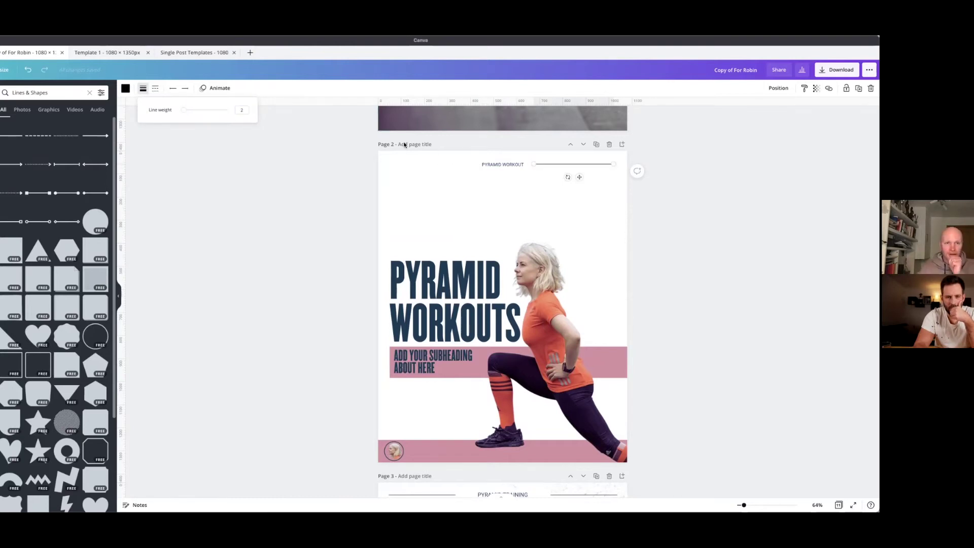
key("Escape")
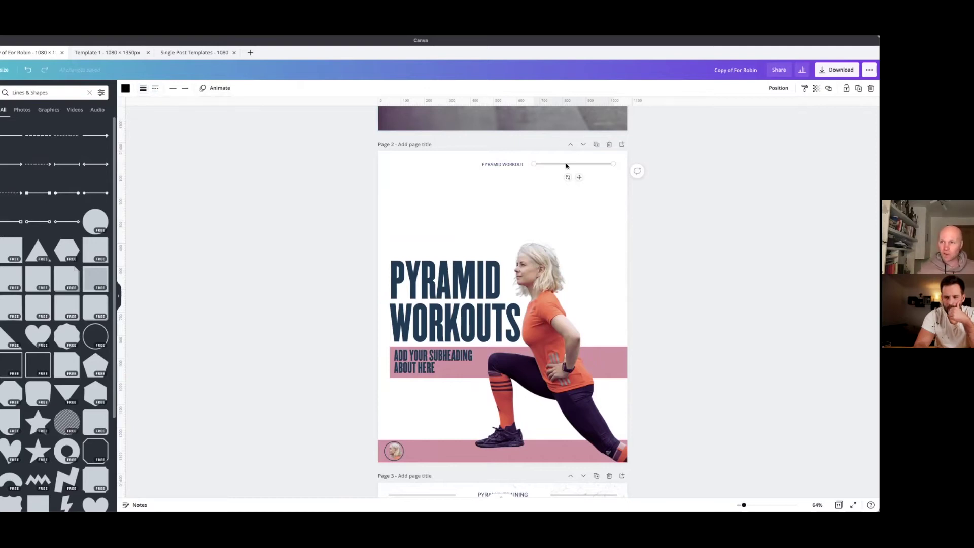
- Duplicate the thin line and place the copy at the same height on the left side of the small label
left_click(859, 89)
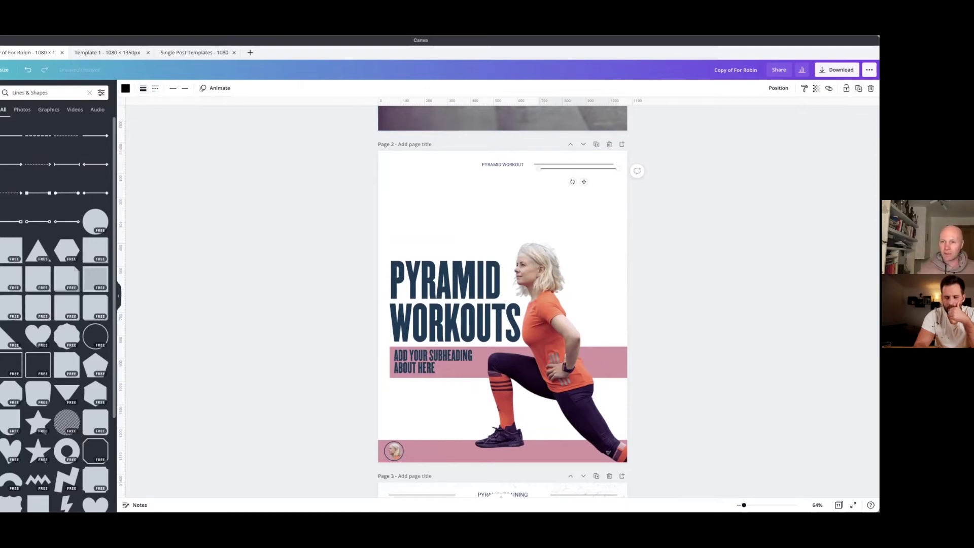
left_click_drag(574, 182, 426, 178)
left_click(657, 209)
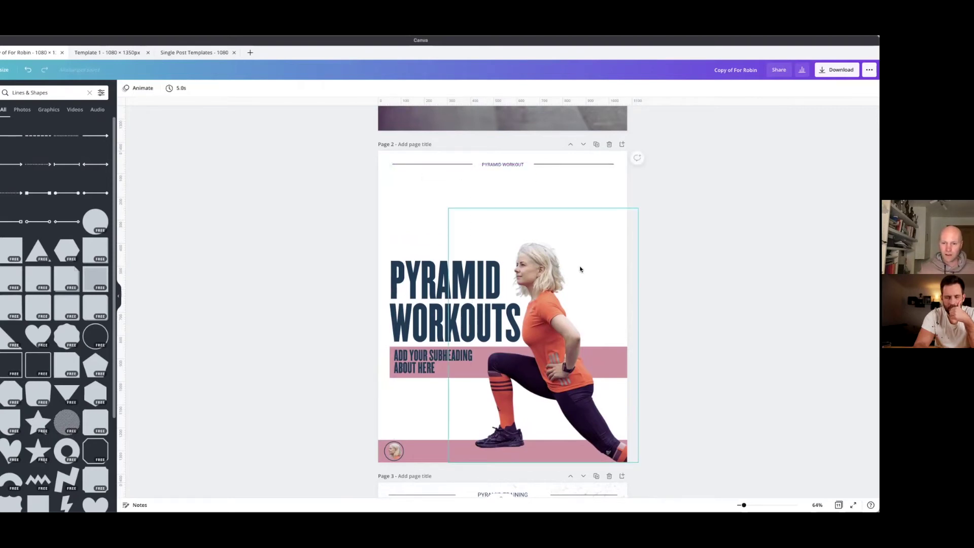
scroll(626, 299, "down", 6)
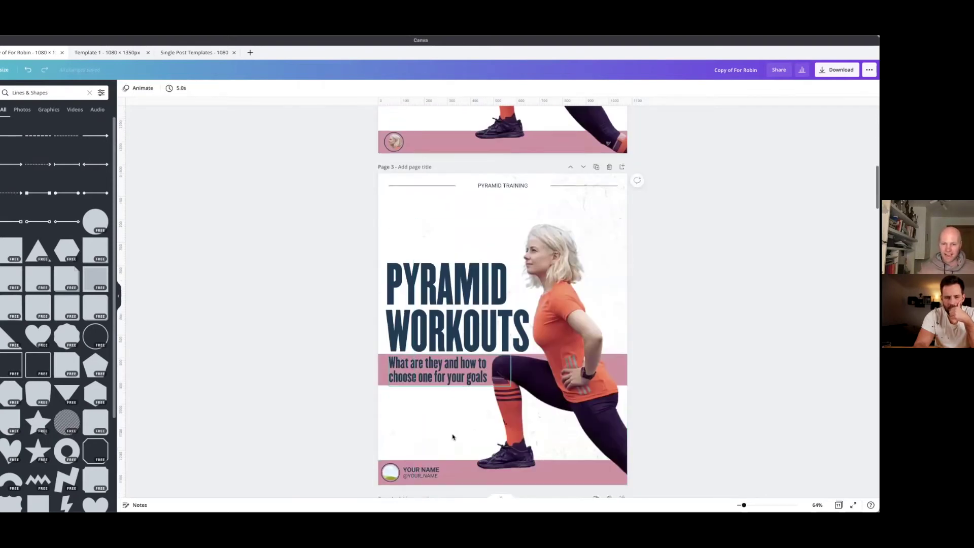
scroll(498, 192, "up", 6)
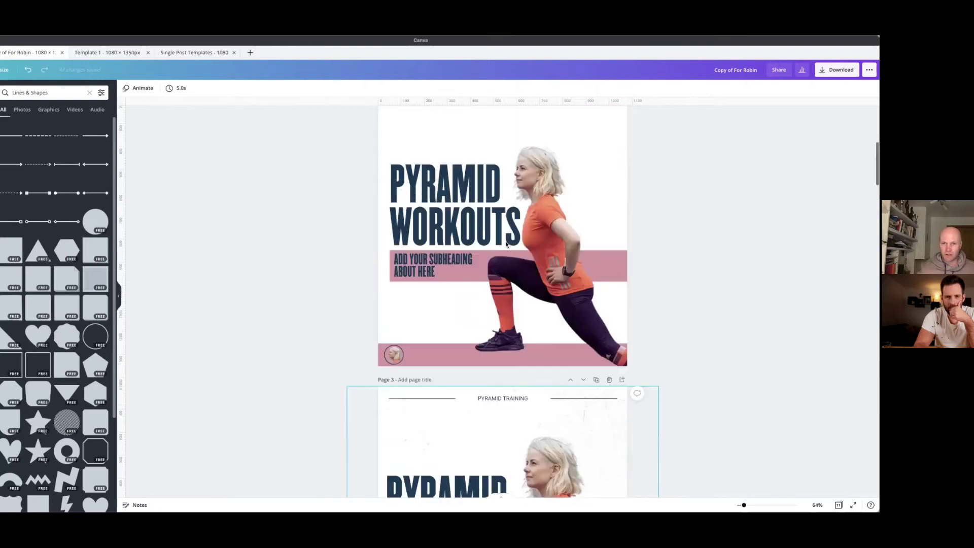
left_click(502, 196)
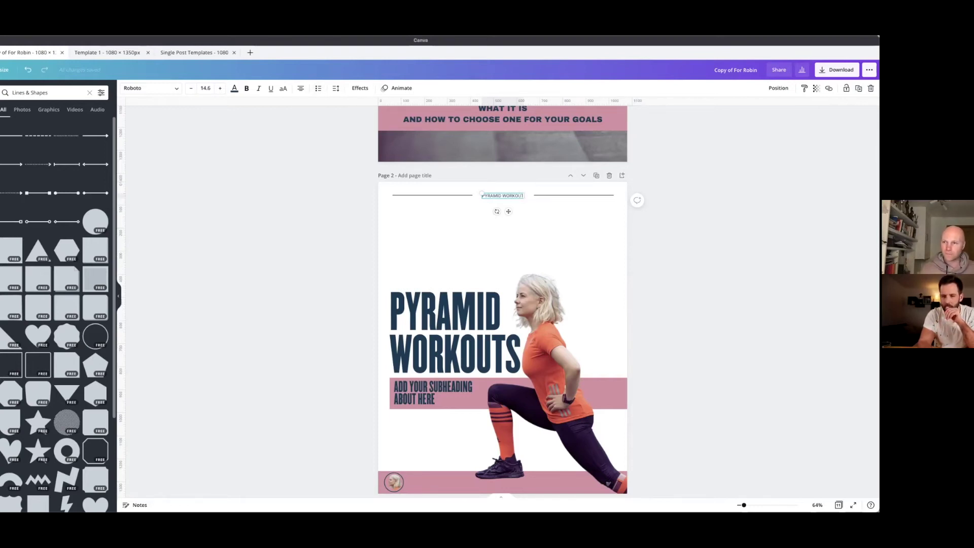
key("ctrl+d")
left_click_drag(515, 217, 515, 242)
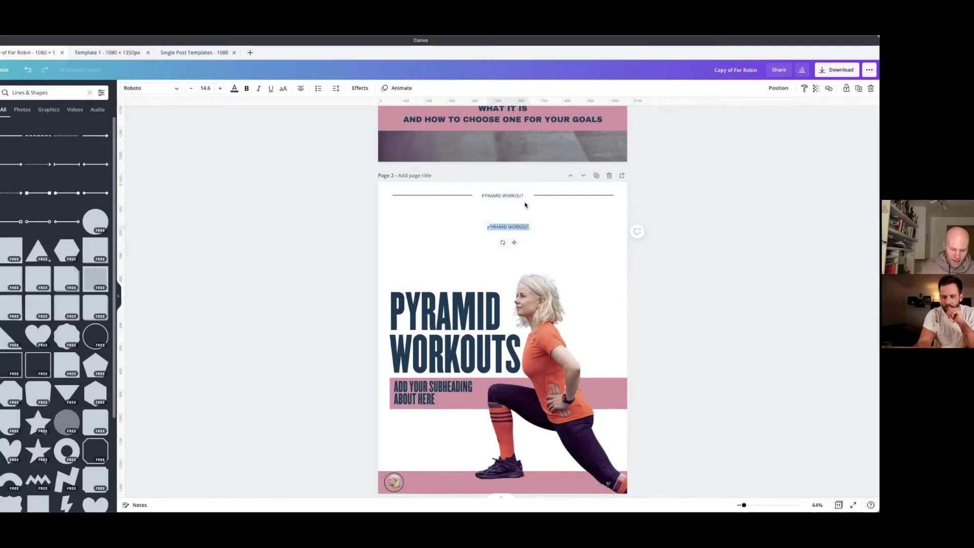
type("YOUR NAME")
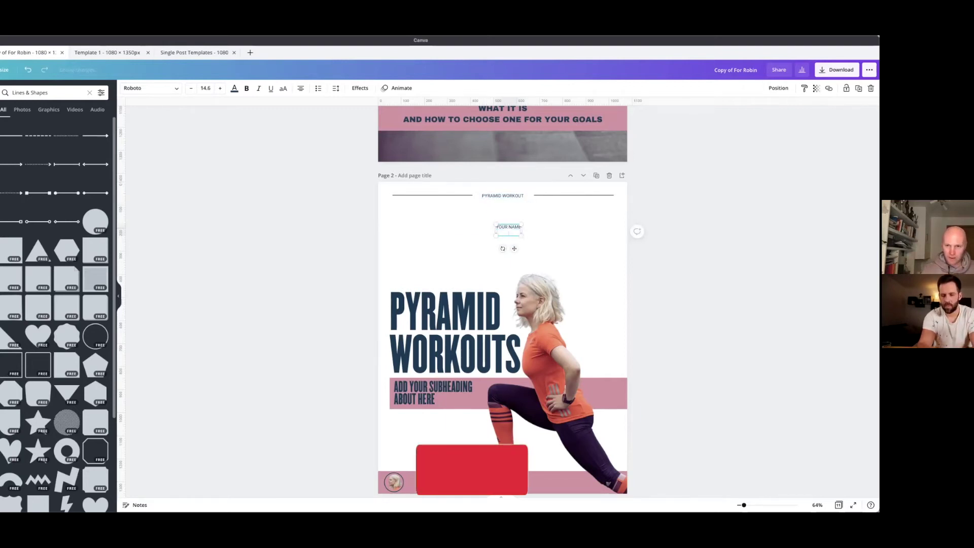
type(" Y")
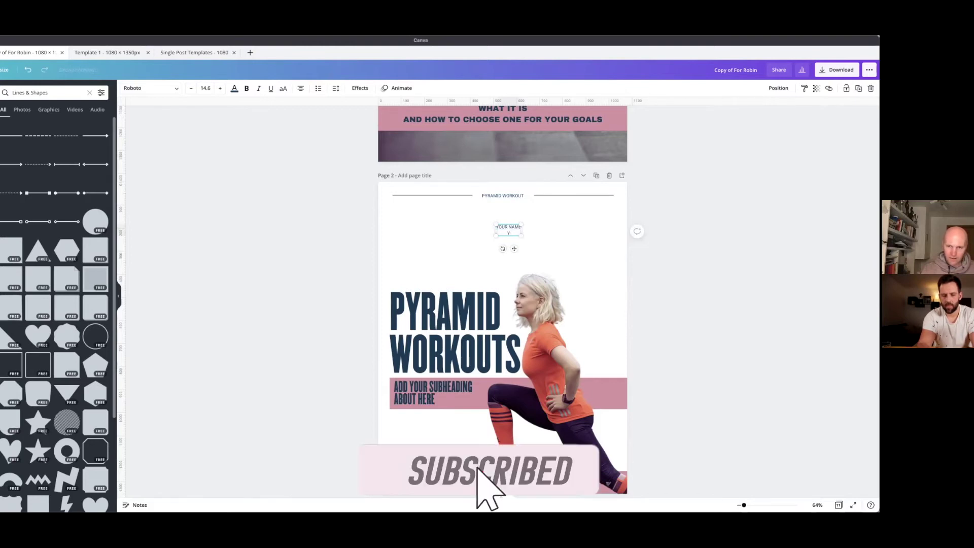
type("YOUR_NAME")
- Left-align the two-line name and handle text and set its line spacing to 1
key("ctrl+a")
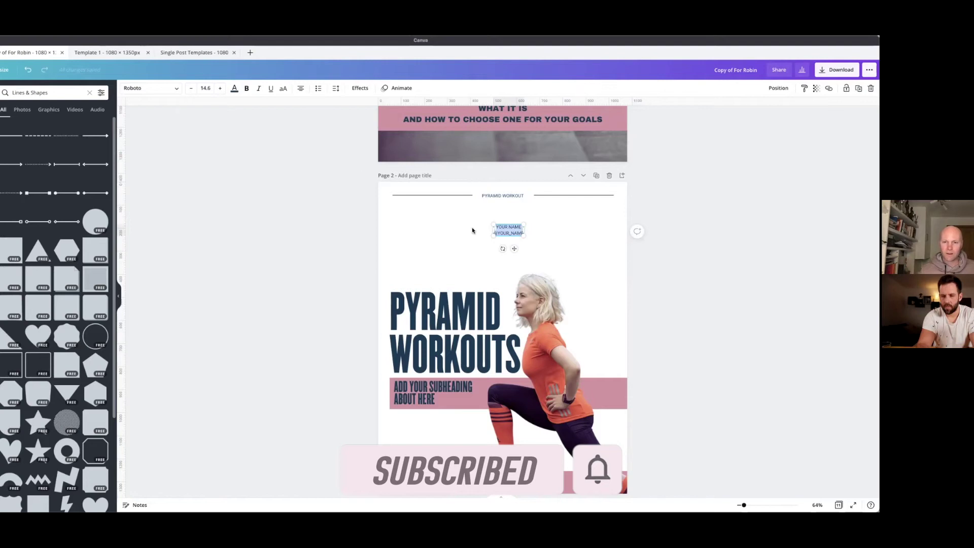
left_click(300, 90)
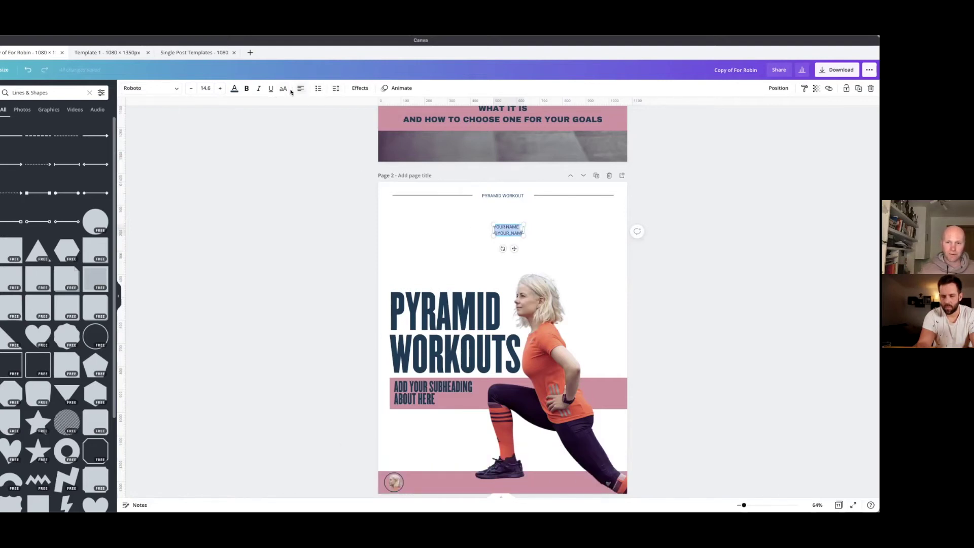
left_click_drag(524, 235, 524, 234)
left_click(336, 87)
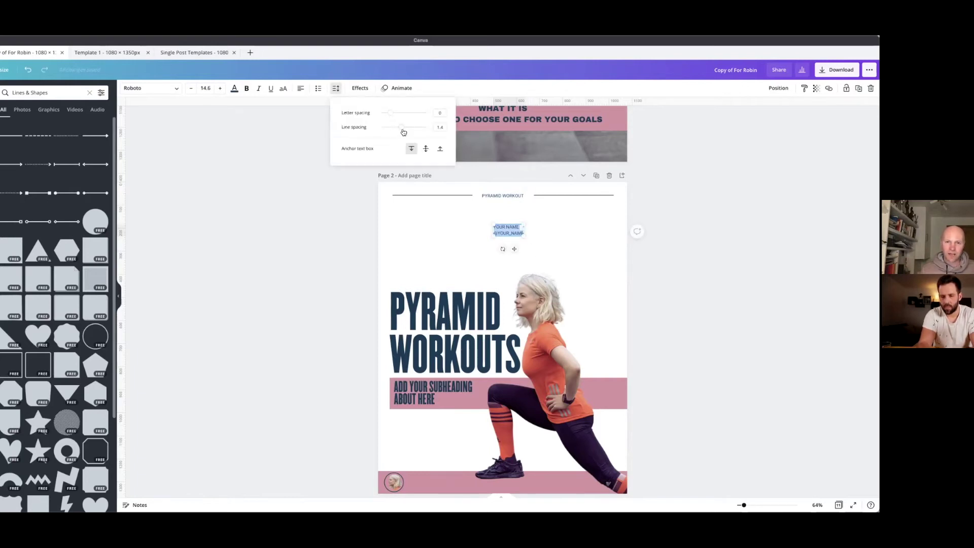
left_click(440, 127)
type("1")
key("Return")
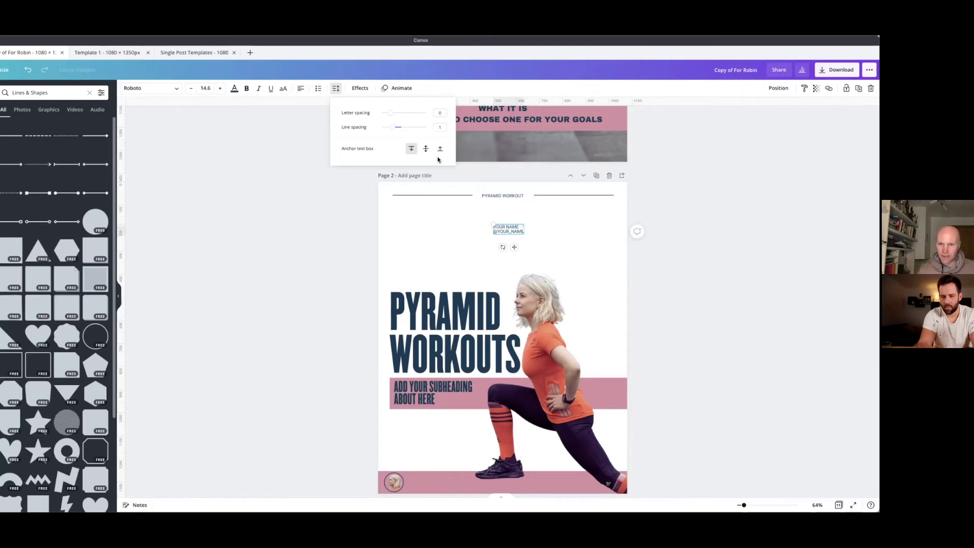
left_click(528, 234)
left_click_drag(525, 234, 429, 498)
key("Escape")
left_click(515, 238)
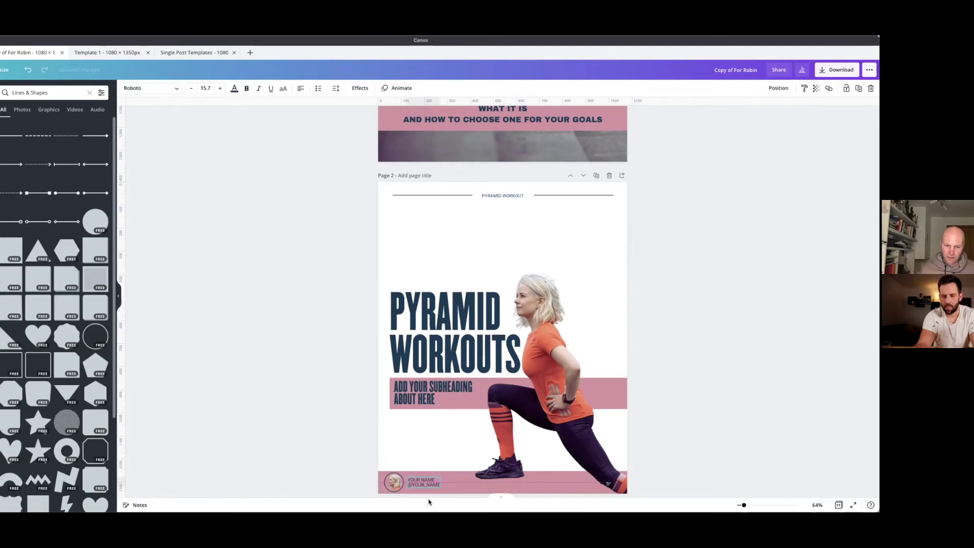
left_click(650, 305)
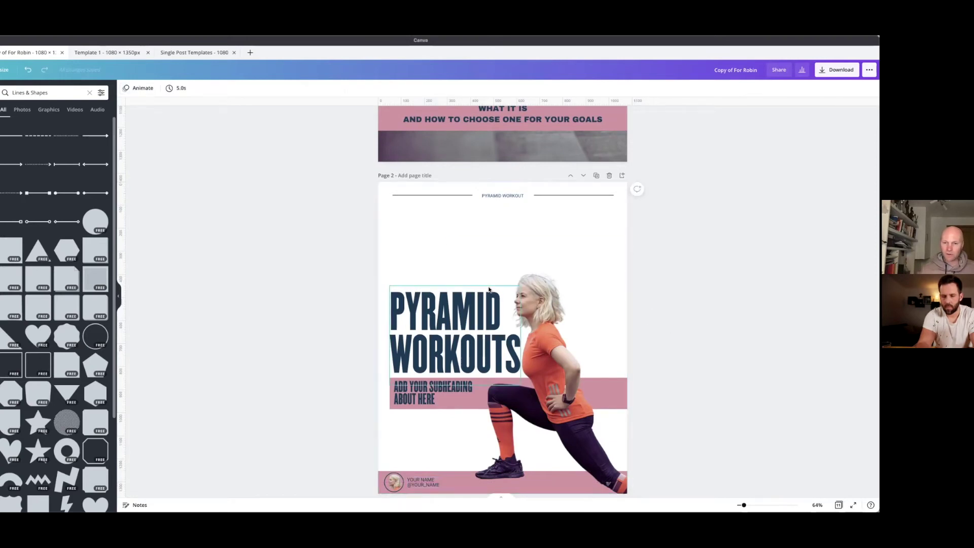
- Search the element library for "texture" and add a fine scratched black texture to page 2
scroll(549, 249, "down", 3)
scroll(549, 242, "down", 4)
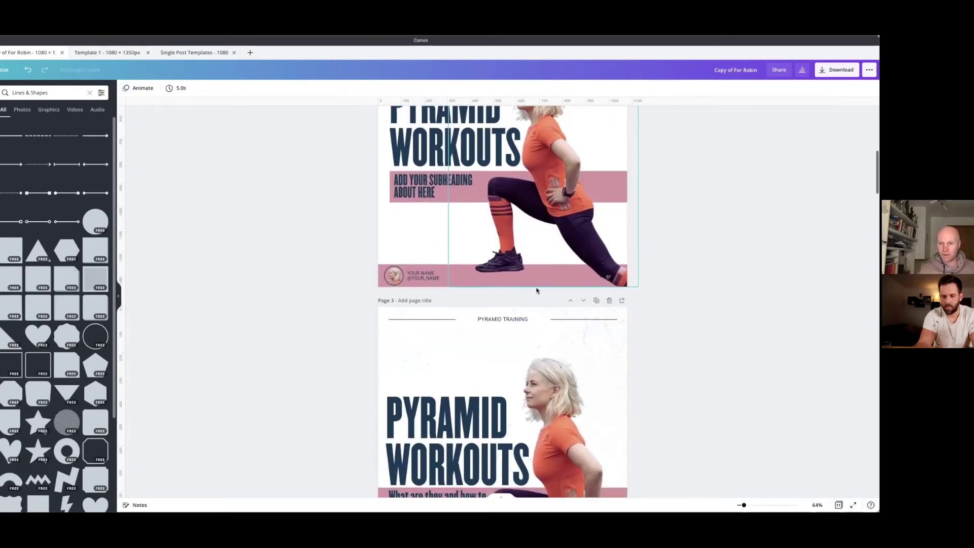
scroll(598, 285, "down", 1)
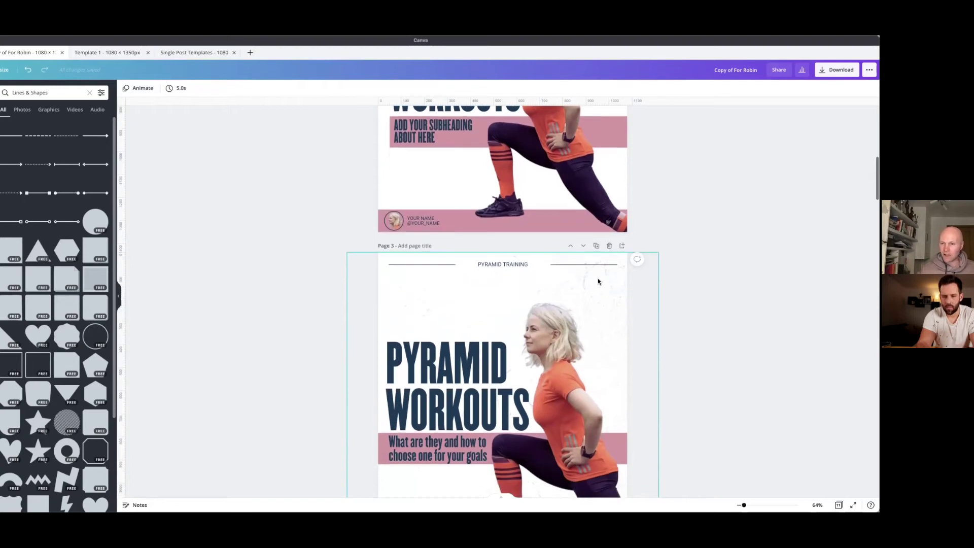
scroll(590, 284, "up", 2)
scroll(590, 282, "up", 5)
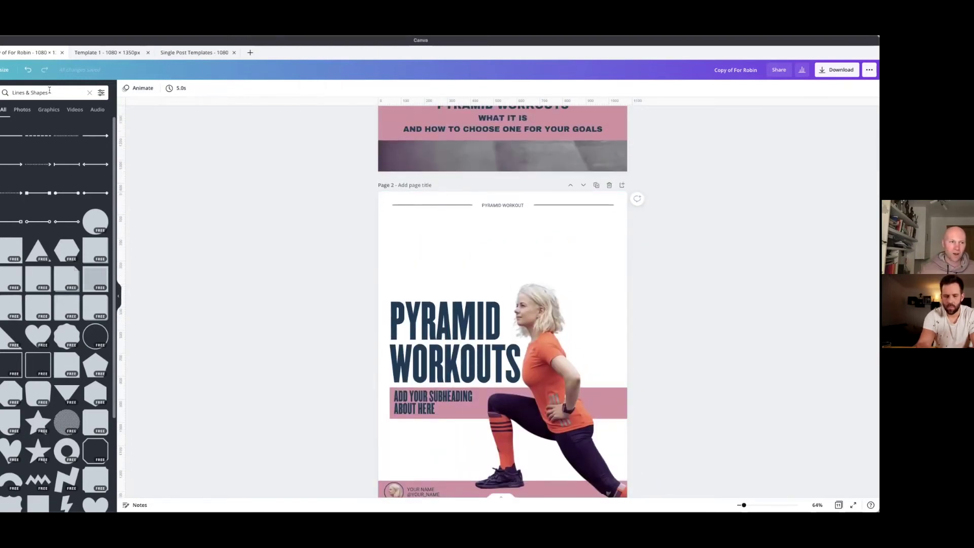
left_click_drag(49, 93, 7, 92)
left_click(89, 93)
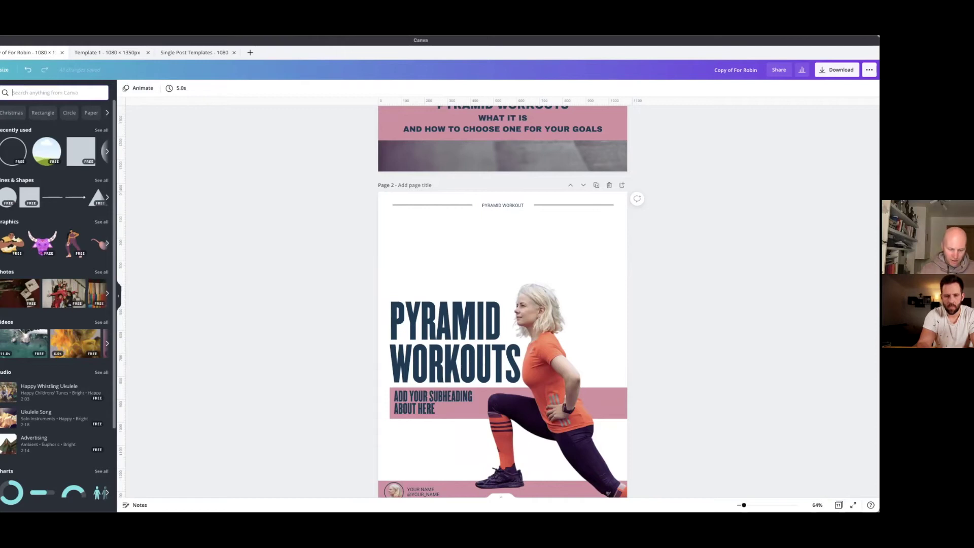
type("TE")
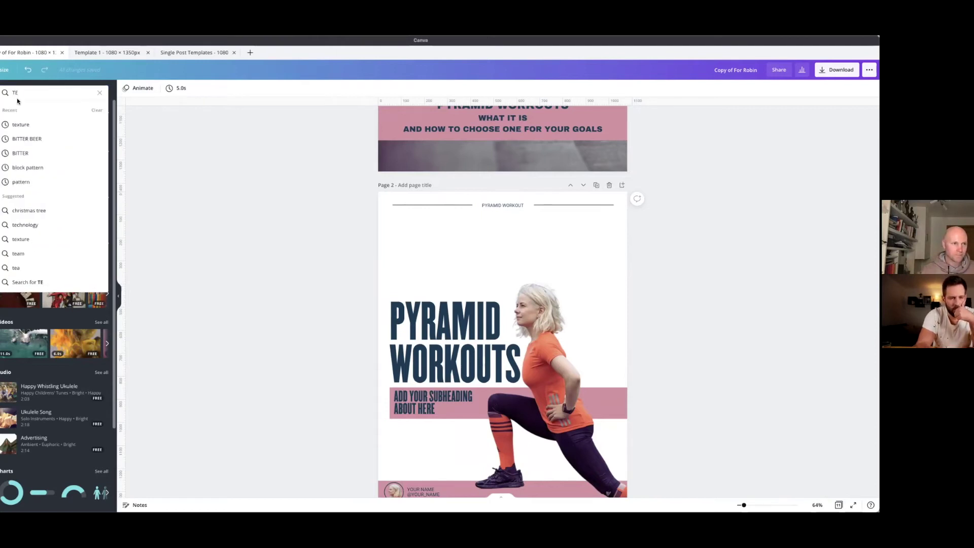
left_click(17, 125)
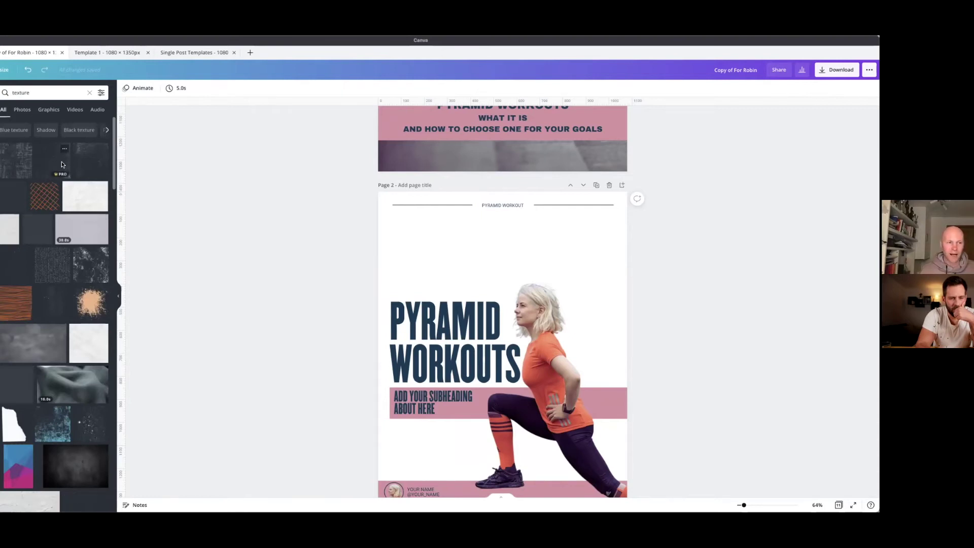
left_click(88, 162)
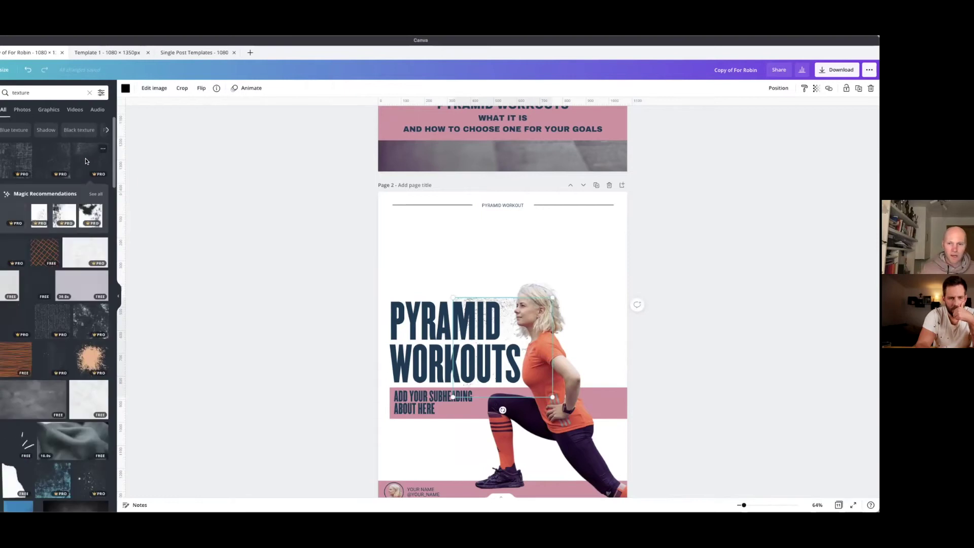
- Enlarge the scratched texture until it covers nearly the whole of page 2 and send it to the back
left_click_drag(553, 297, 703, 184)
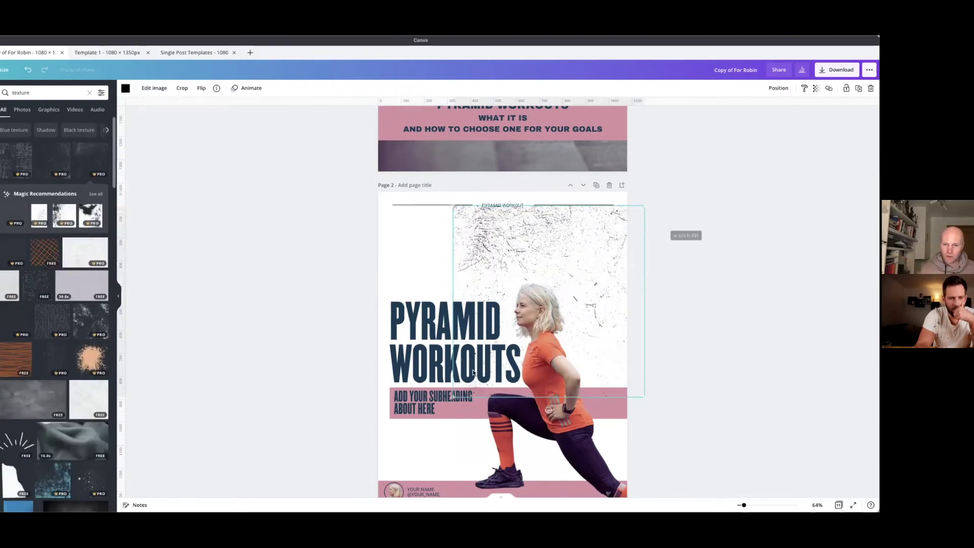
left_click_drag(453, 398, 361, 488)
left_click_drag(657, 199, 662, 196)
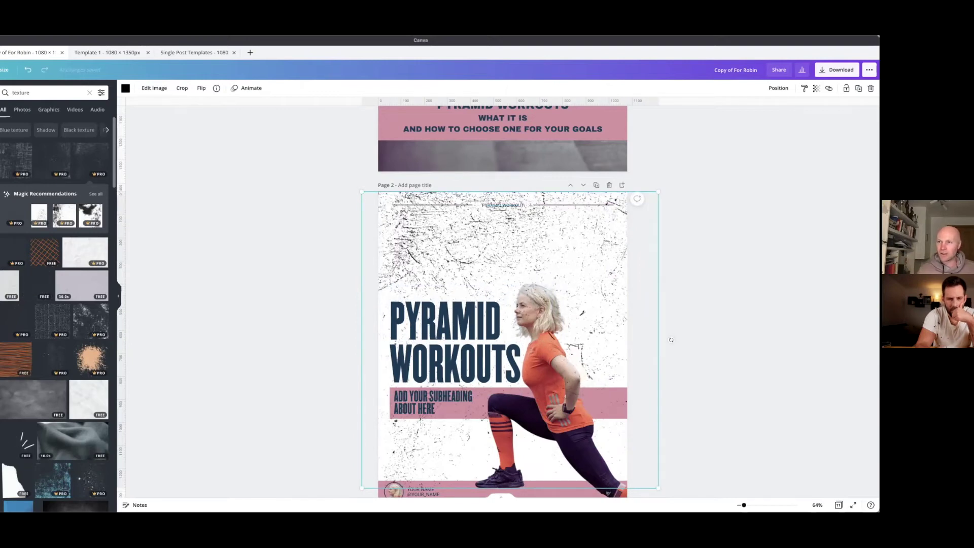
left_click(778, 88)
left_click(750, 125)
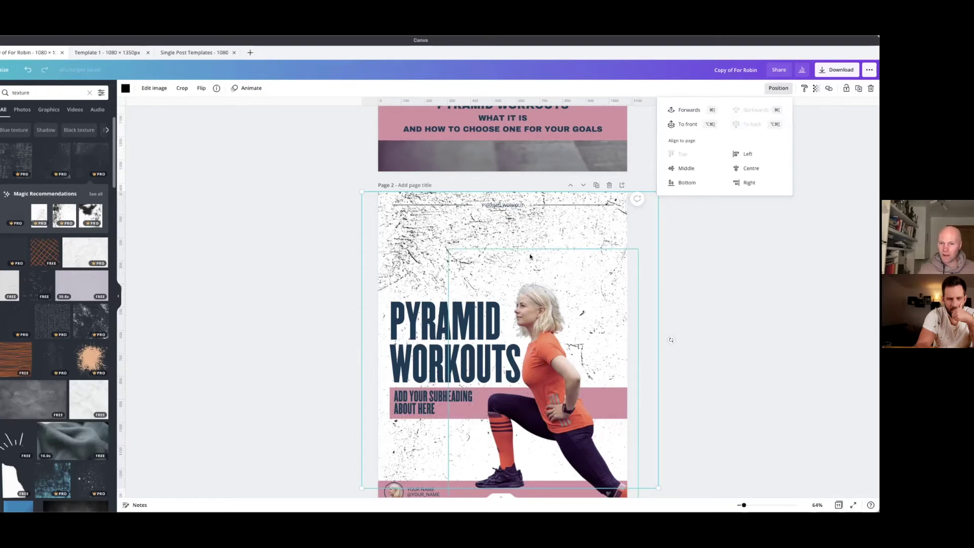
key("Escape")
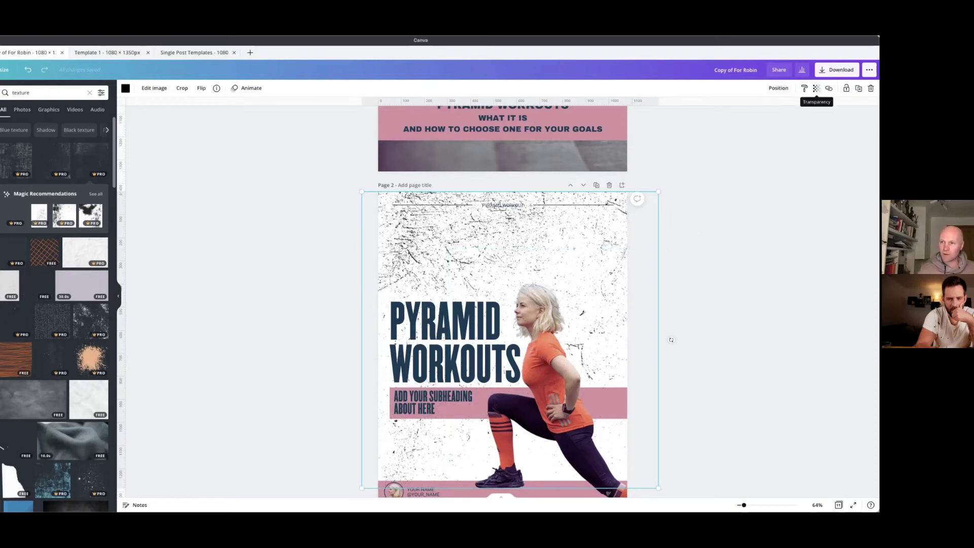
- Lower the background texture's opacity until only faint scratches show behind the cover's content
left_click(816, 88)
left_click_drag(789, 109, 751, 111)
left_click(505, 294)
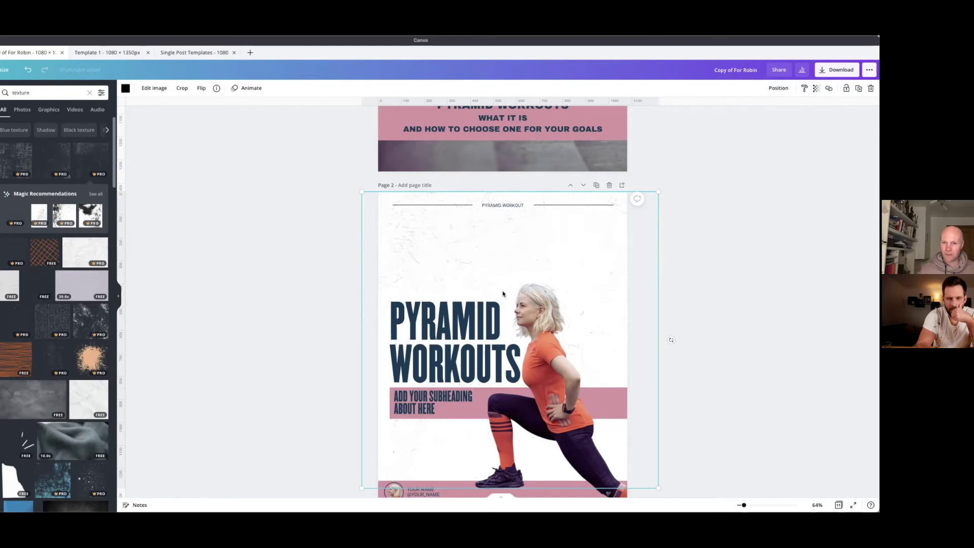
left_click(670, 307)
- Compare the rebuilt cover on page 2 with the original design on page 3
scroll(653, 300, "down", 1)
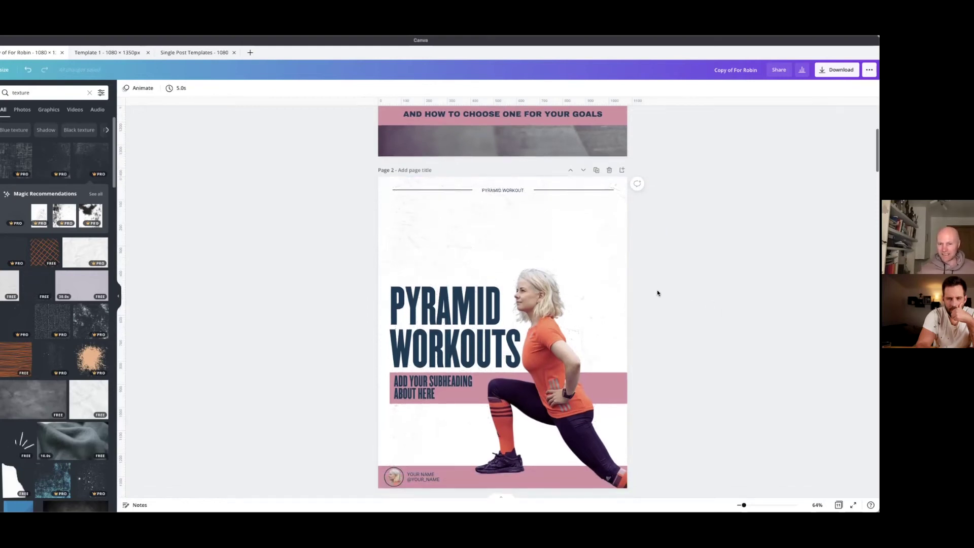
scroll(657, 292, "down", 1)
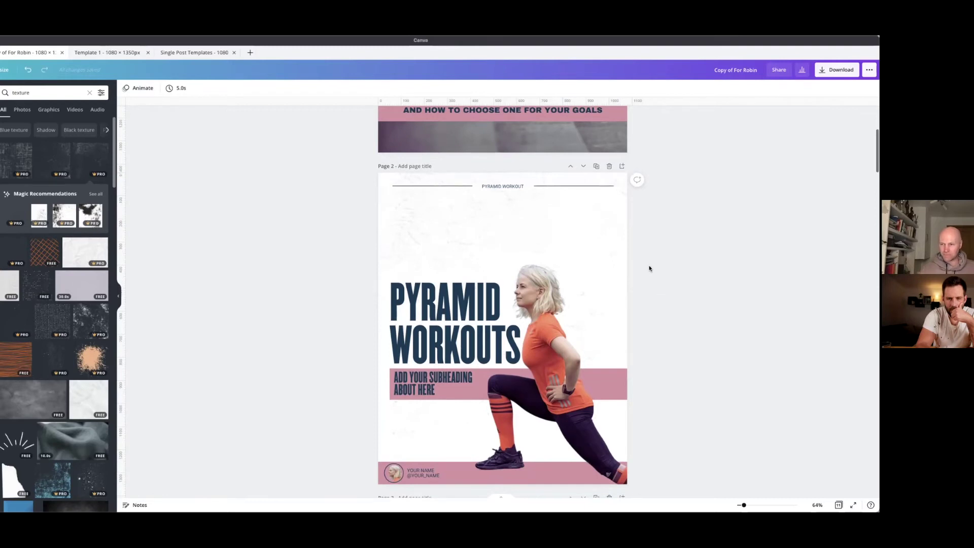
scroll(652, 314, "up", 2)
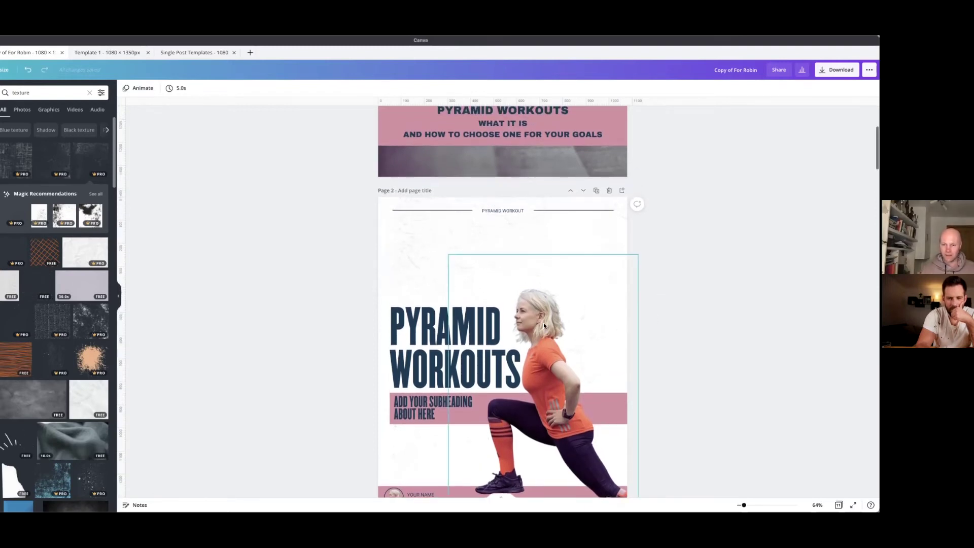
scroll(545, 325, "down", 4)
scroll(545, 326, "down", 10)
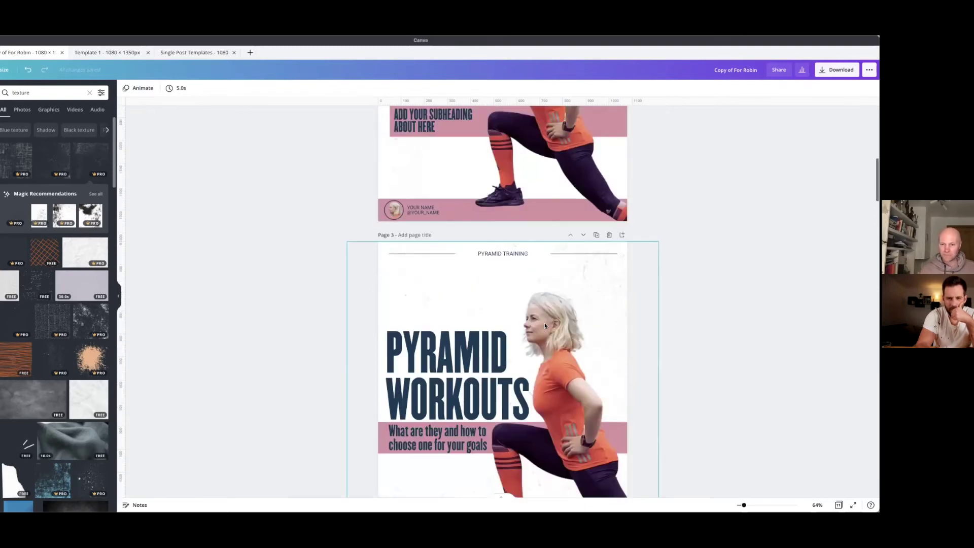
scroll(669, 320, "up", 10)
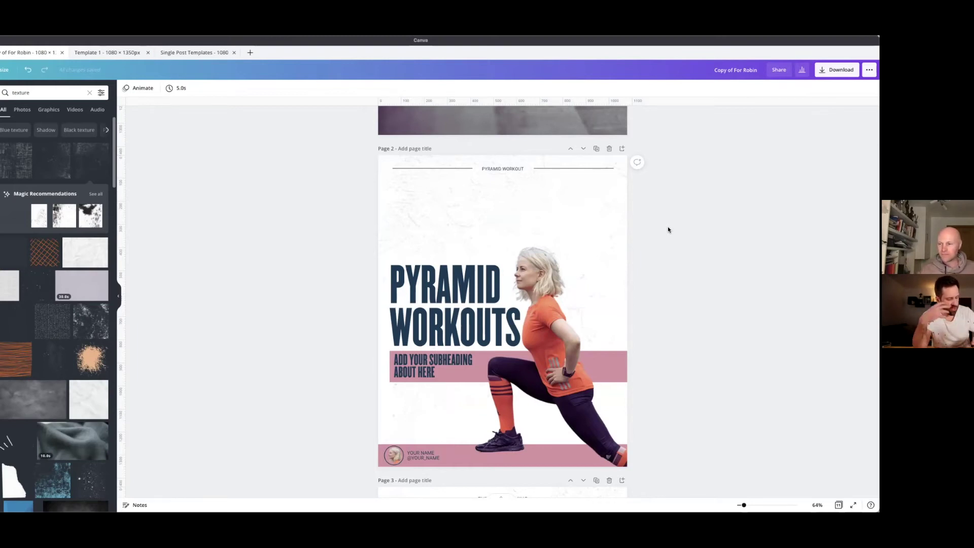
- Enlarge the cut-out figure on page 2 and crop away its right side behind the body
left_click(119, 295)
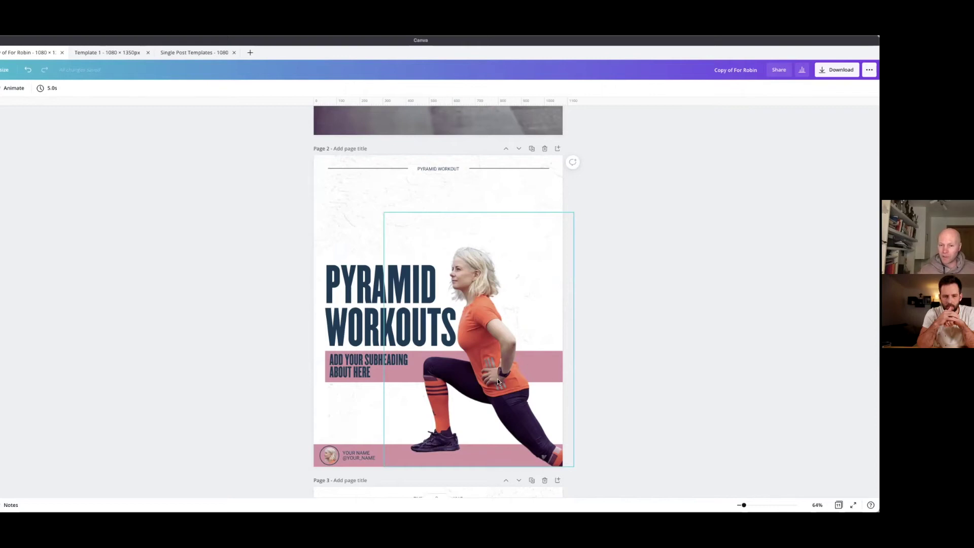
left_click(483, 307)
left_click_drag(483, 306, 459, 285)
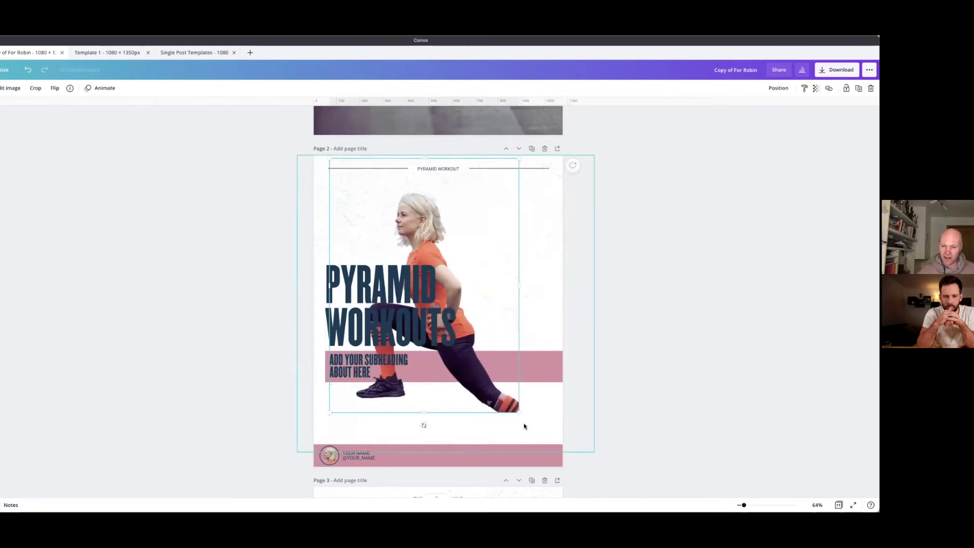
left_click_drag(550, 422, 550, 426)
left_click_drag(437, 434, 462, 456)
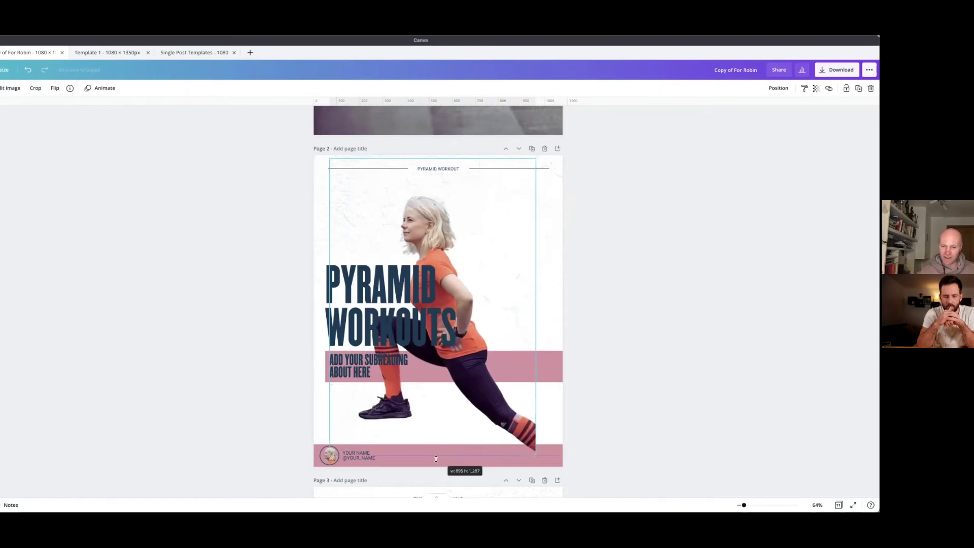
left_click_drag(537, 309, 467, 302)
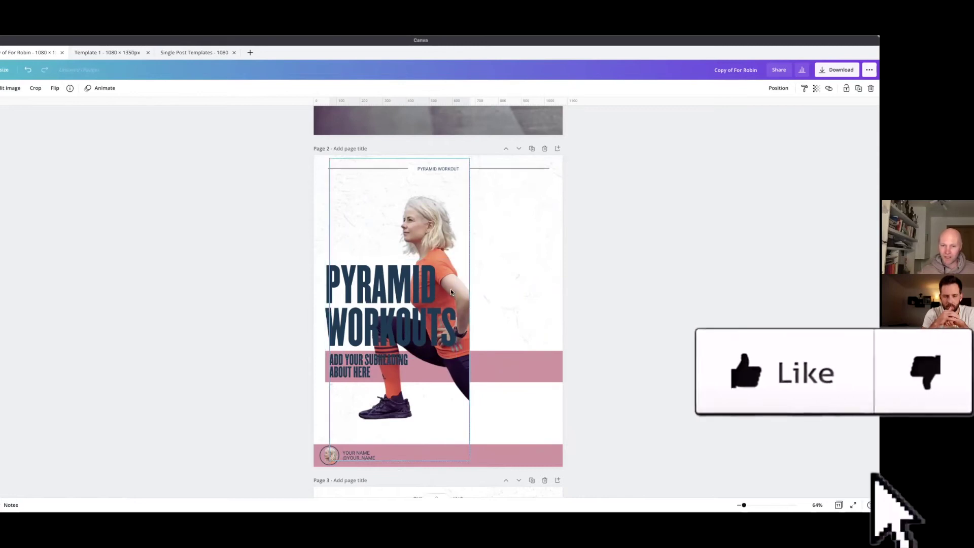
- Move the figure beside the PYRAMID WORKOUTS heading, enlarge it further and extend its crop to the page's right edge
left_click_drag(442, 222, 534, 264)
left_click_drag(421, 200, 367, 169)
left_click_drag(548, 289, 536, 295)
left_click_drag(557, 332, 586, 331)
left_click(585, 332)
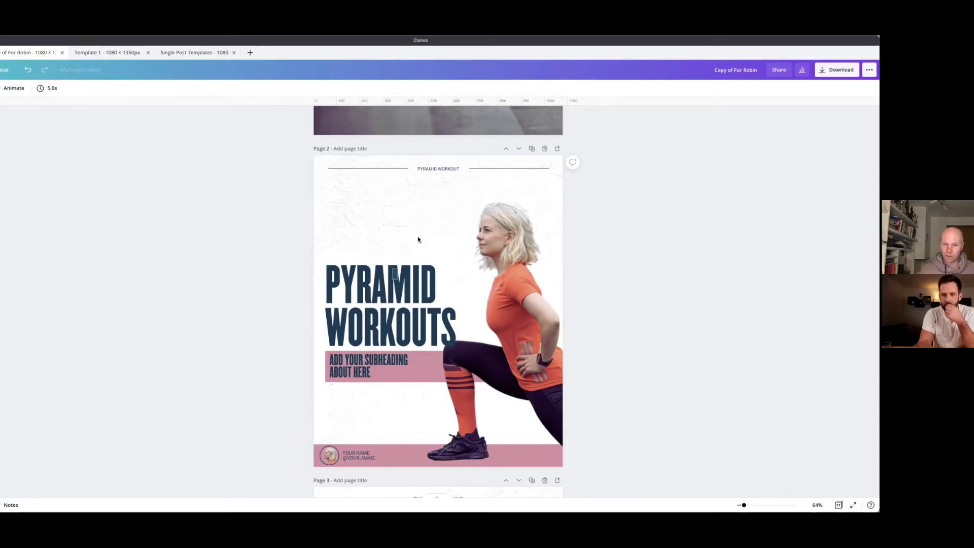
- Duplicate the PYRAMID WORKOUTS heading several times and scatter the overlapping copies across page 2
left_click(401, 278)
left_click(858, 88)
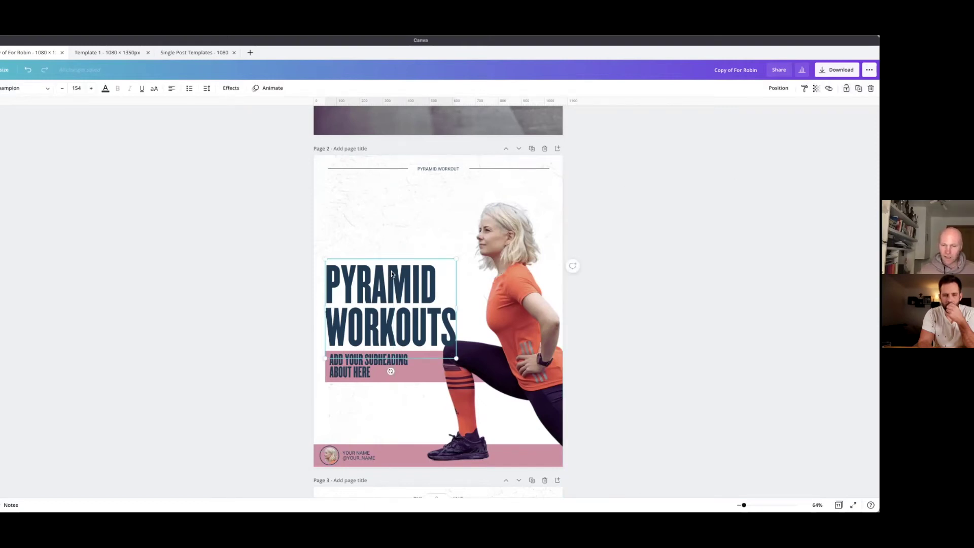
left_click_drag(375, 291, 420, 282)
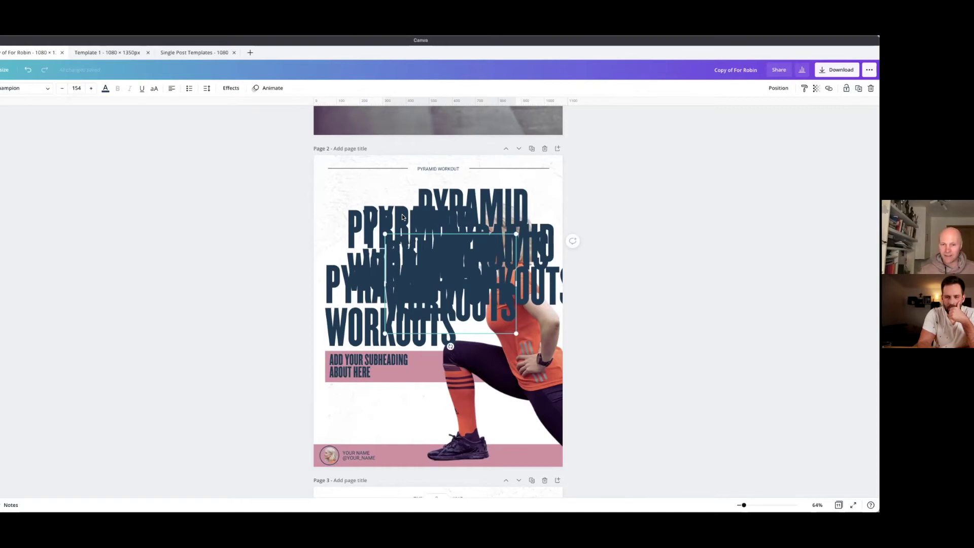
left_click(606, 163)
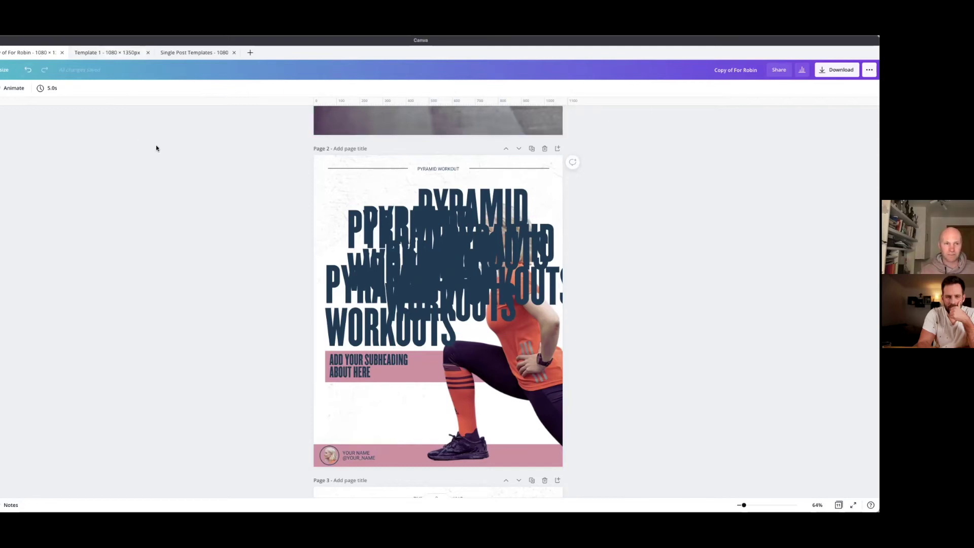
- Undo all the scattered heading duplicates so only the original PYRAMID WORKOUTS heading is left
left_click(28, 70)
left_click(29, 70)
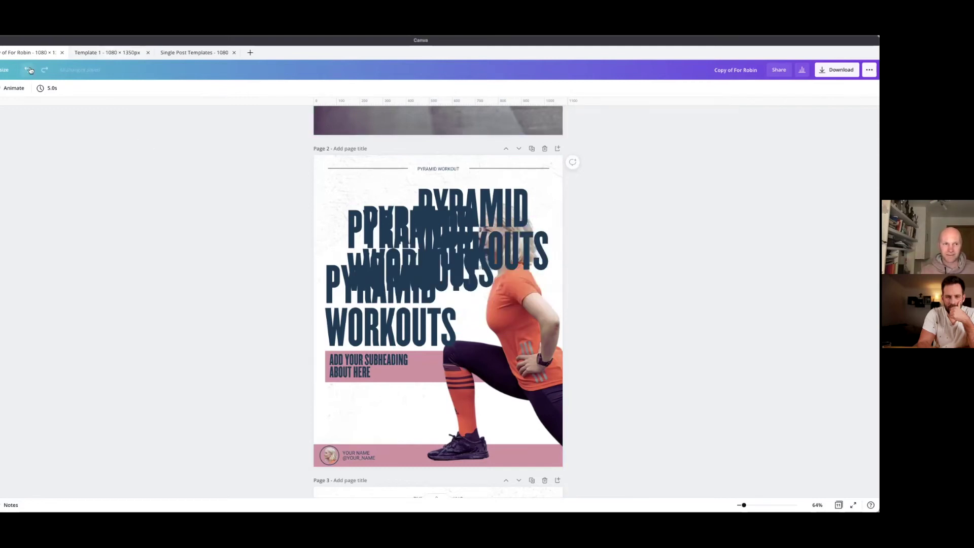
left_click(29, 70)
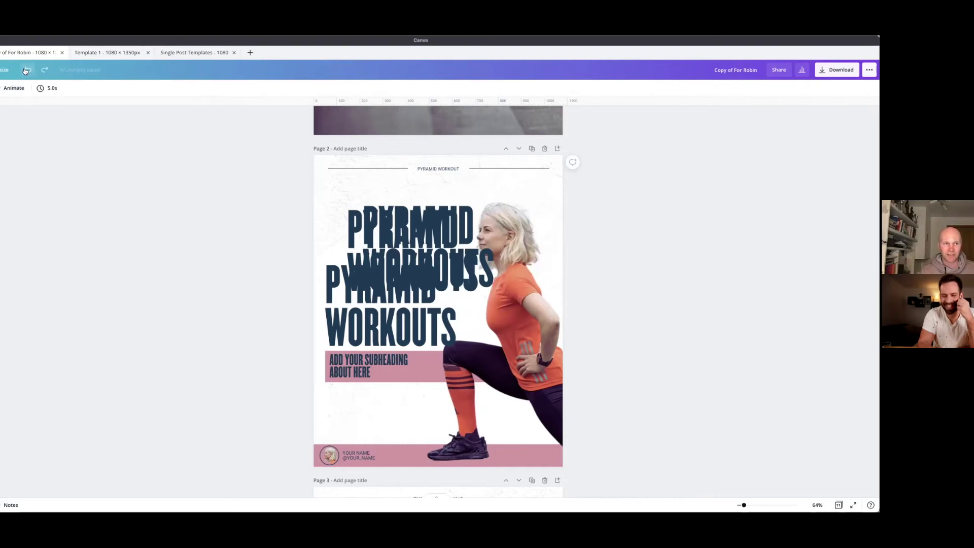
left_click(26, 70)
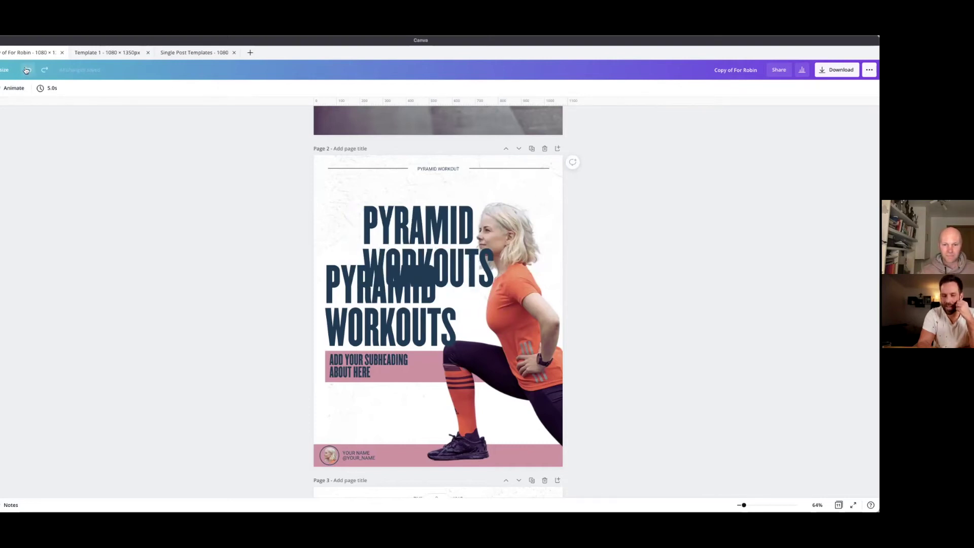
left_click(26, 70)
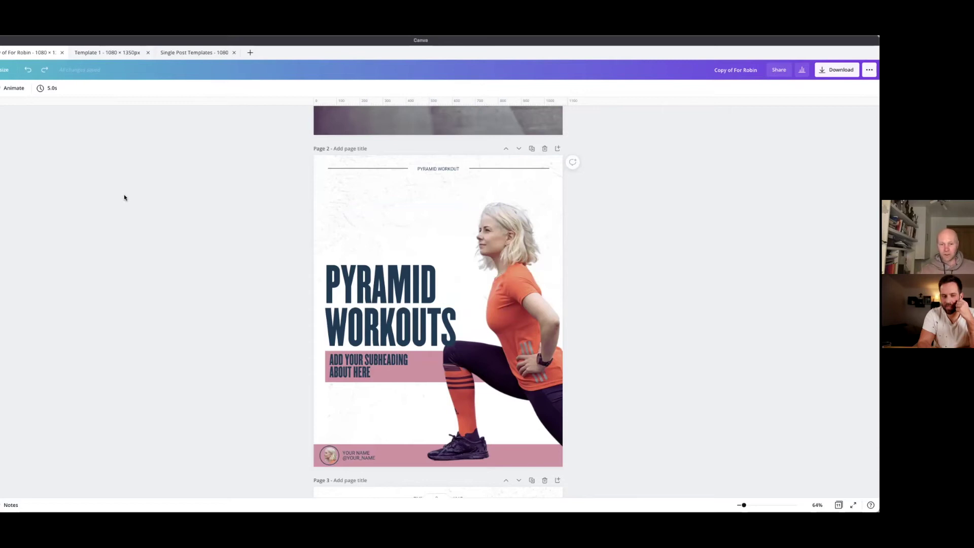
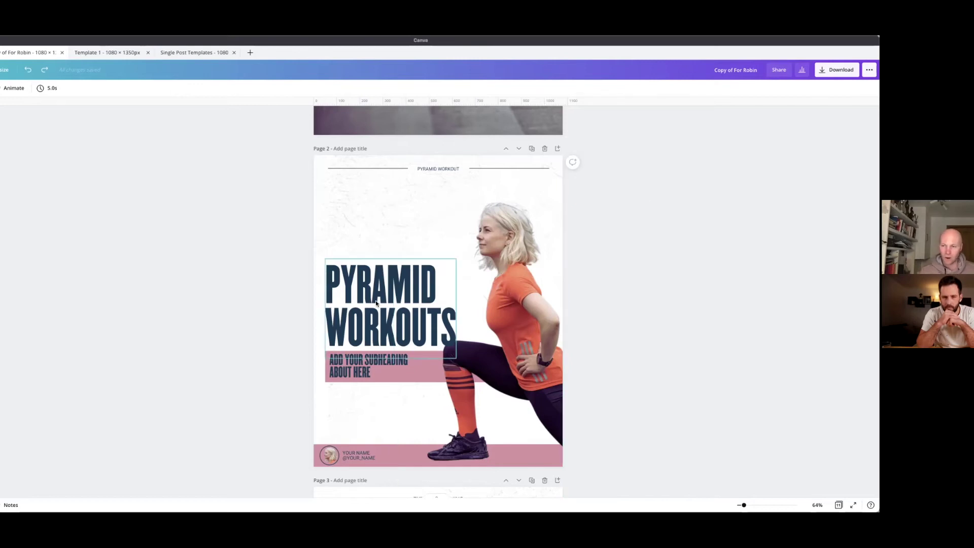
- Shrink the PYRAMID WORKOUTS heading above the subheading and shift the figure left with its crop extended to the page edge
left_click(447, 271)
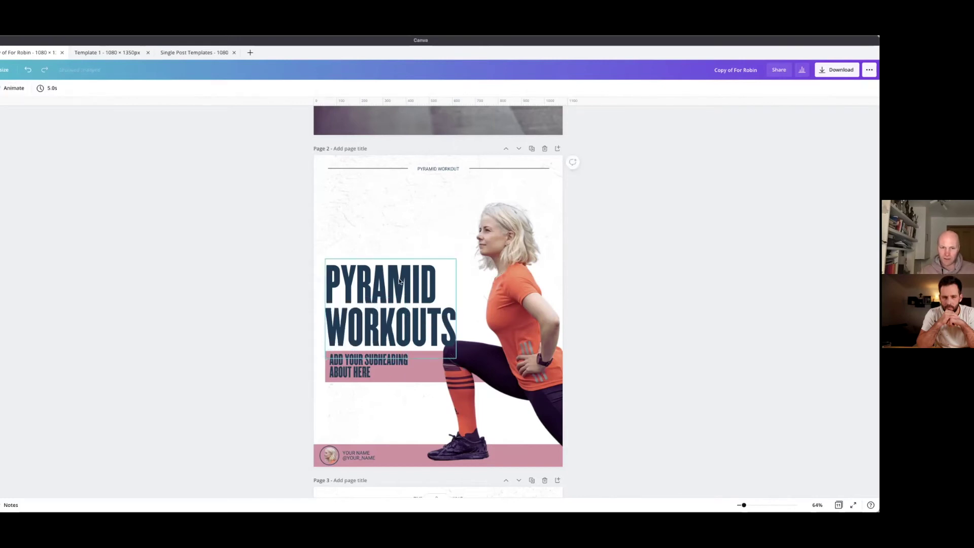
left_click_drag(456, 259, 444, 299)
left_click(498, 270)
left_click_drag(502, 272, 468, 275)
left_click_drag(531, 328, 563, 329)
left_click(648, 191)
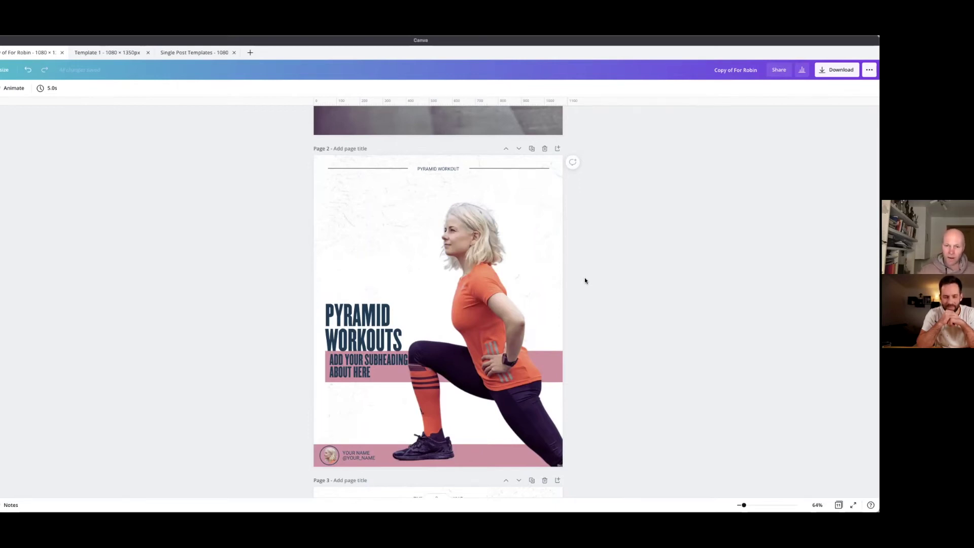
left_click(366, 199)
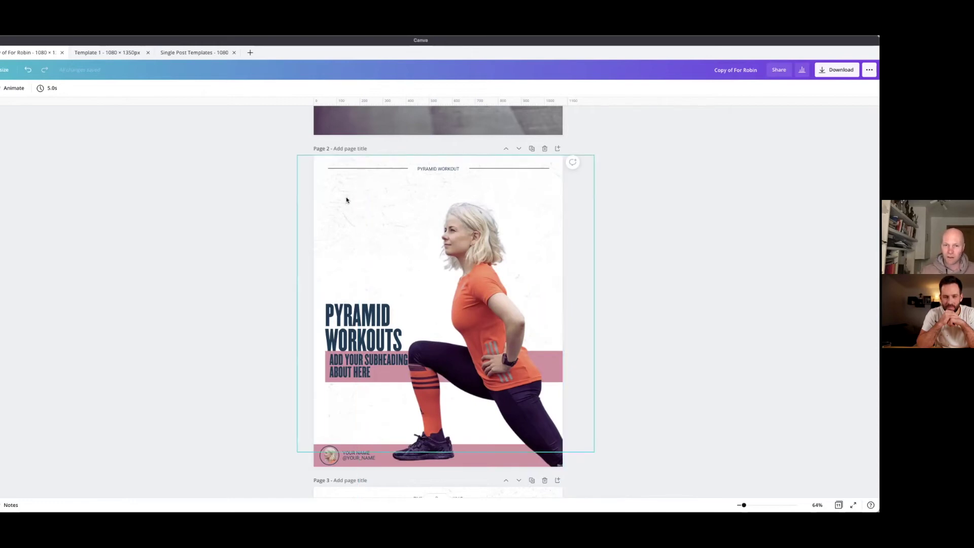
- Delete the faint background texture, the profile picture with its circle, and the name and handle text from page 2
key("Delete")
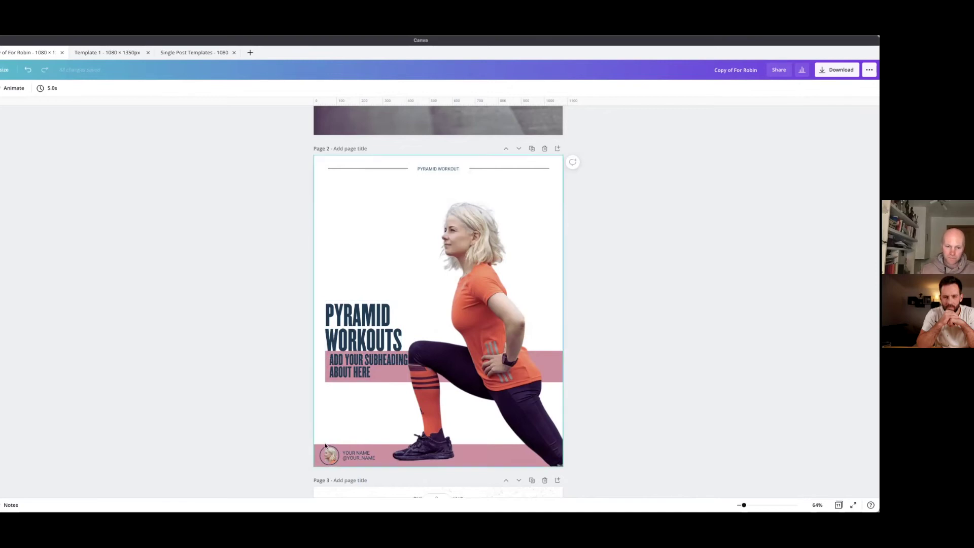
left_click(331, 457)
key("Delete")
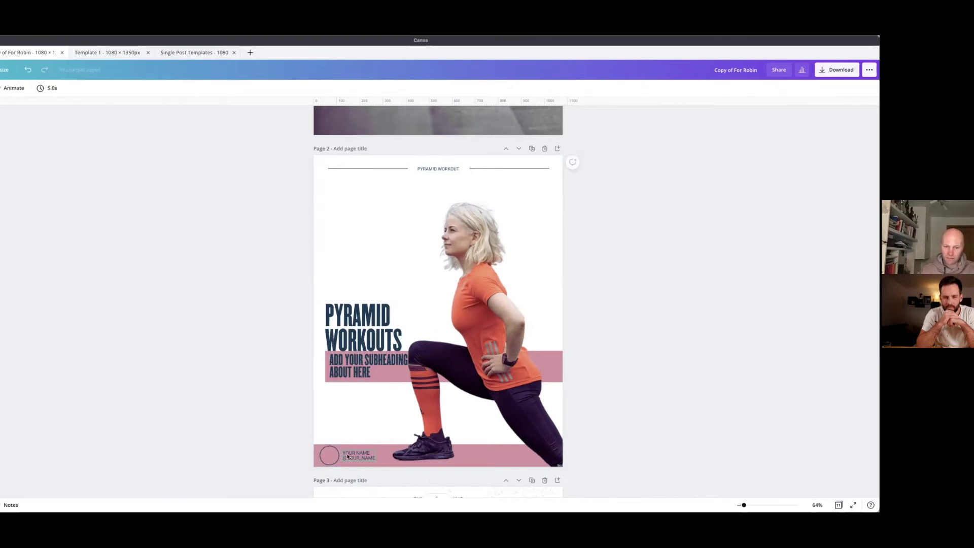
left_click(334, 455)
key("Delete")
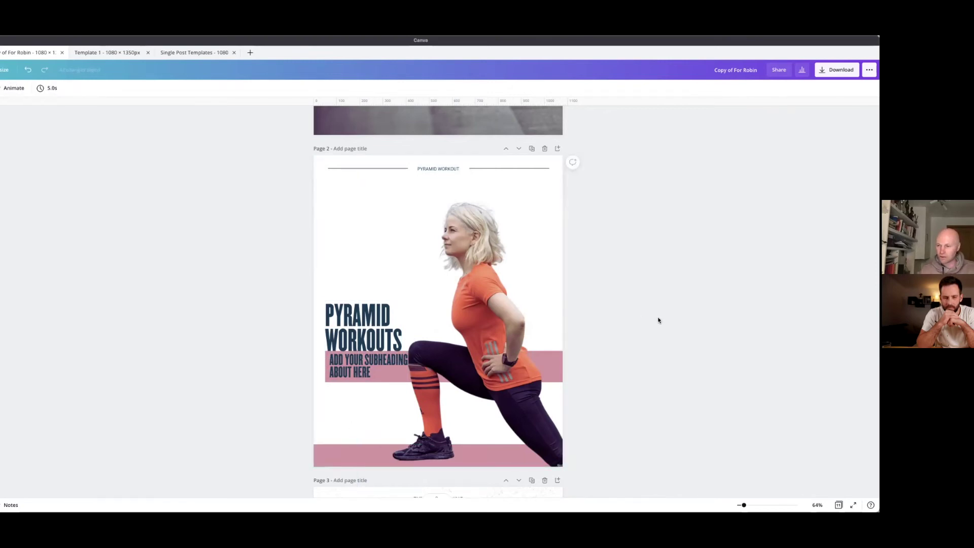
- Enlarge the PYRAMID WORKOUTS heading on page 2 to about 515 wide and delete the pink footer band
left_click(358, 332)
left_click_drag(438, 253, 433, 259)
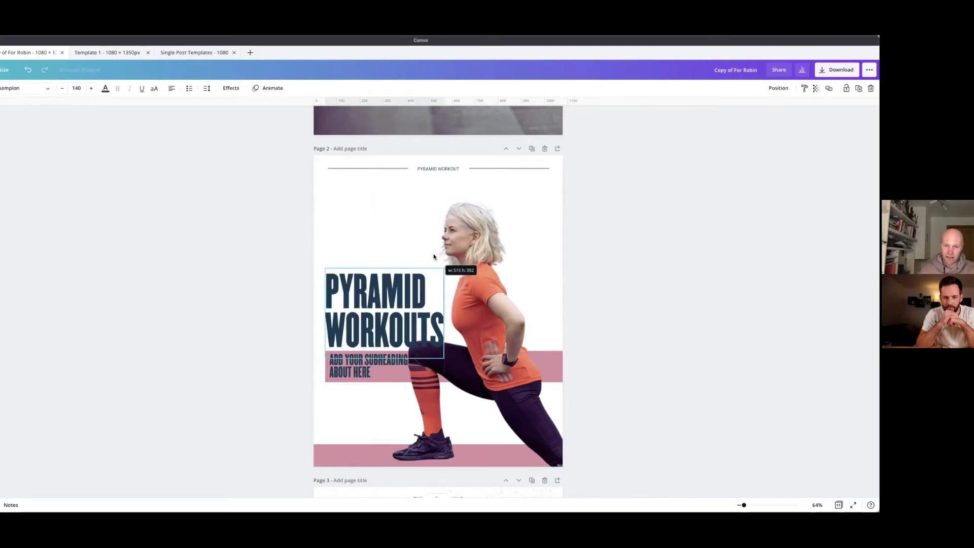
left_click(598, 294)
left_click(340, 452)
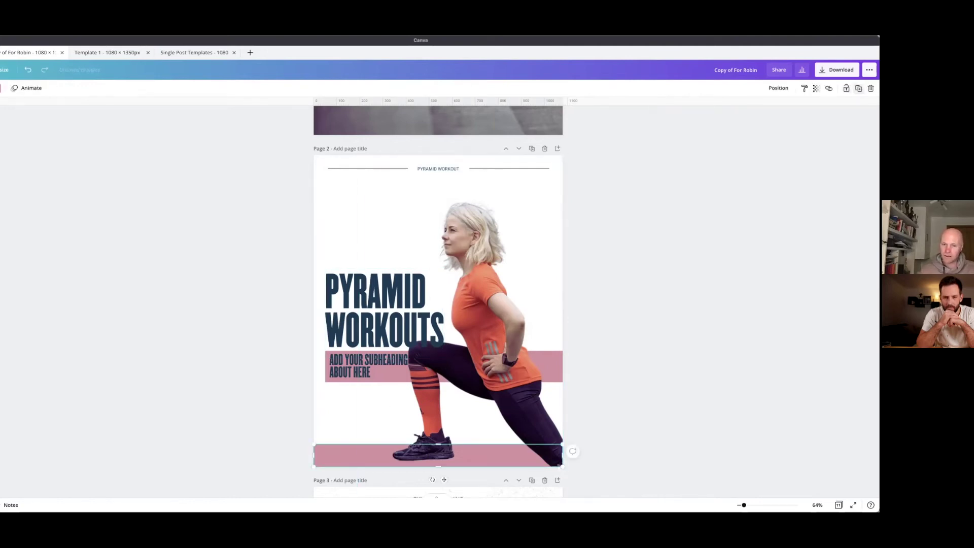
key("Delete")
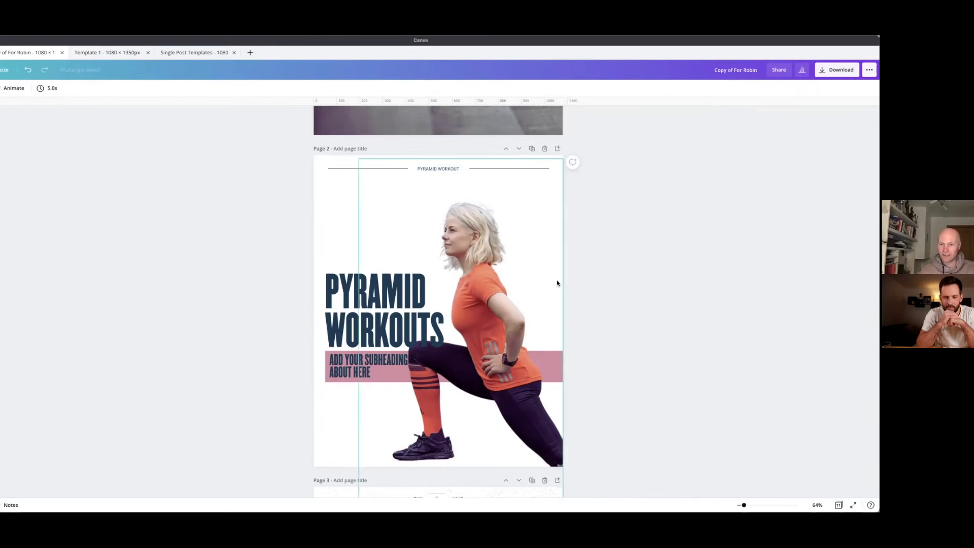
- Delete the PYRAMID WORKOUTS heading from page 2 and undo the deletion
left_click(544, 353)
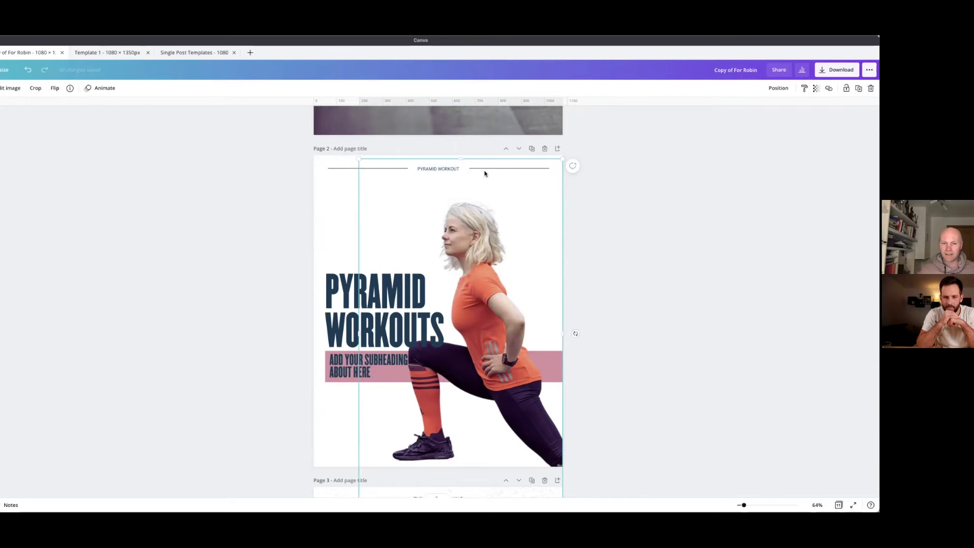
left_click(343, 279)
key("Delete")
left_click(617, 241)
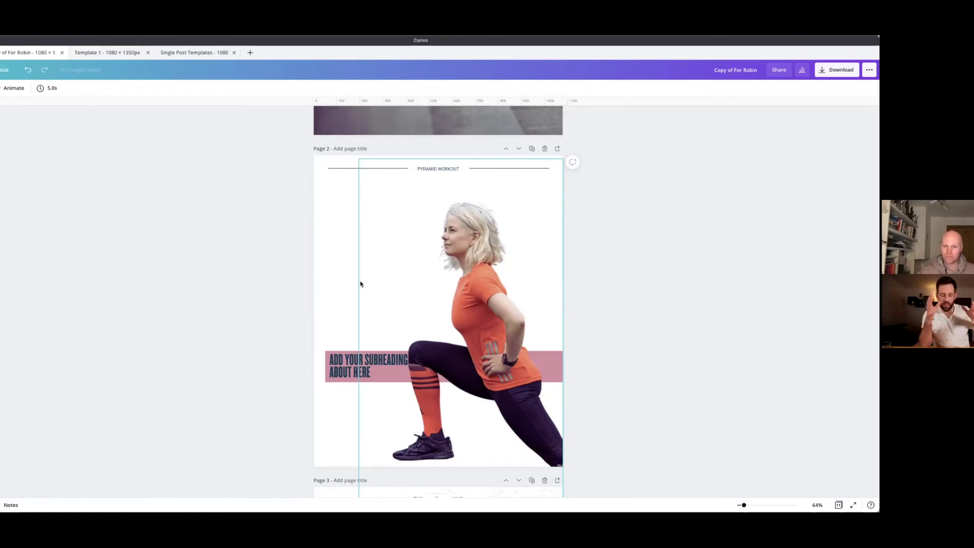
left_click(28, 70)
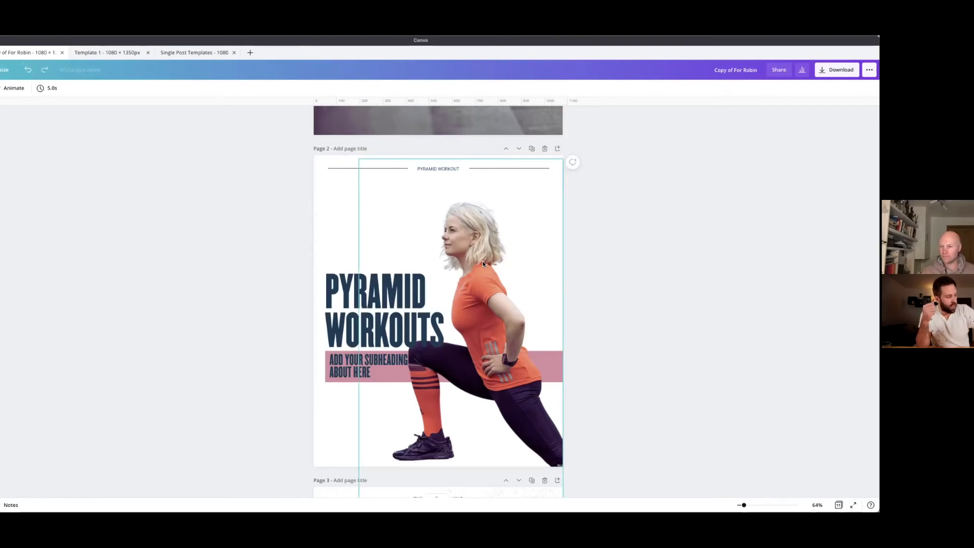
left_click(459, 183)
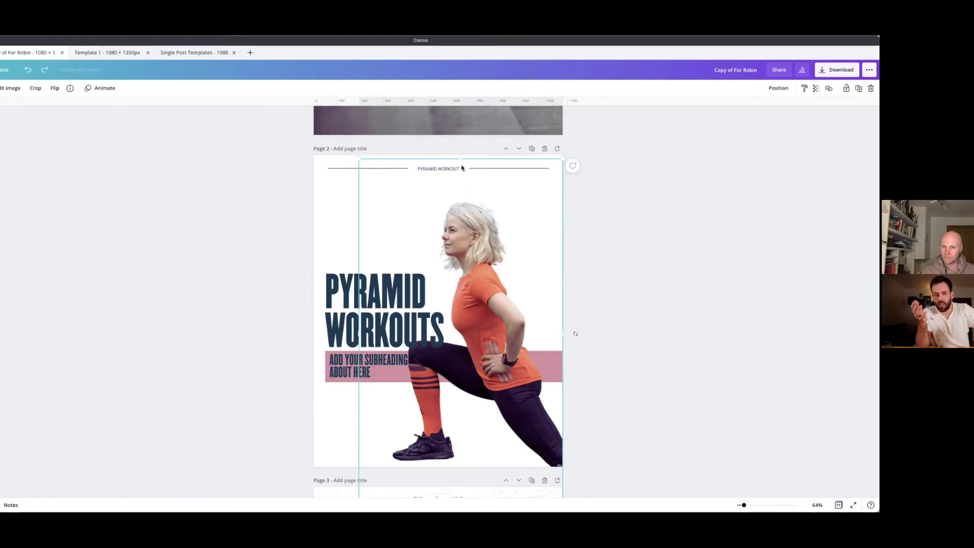
left_click(605, 210)
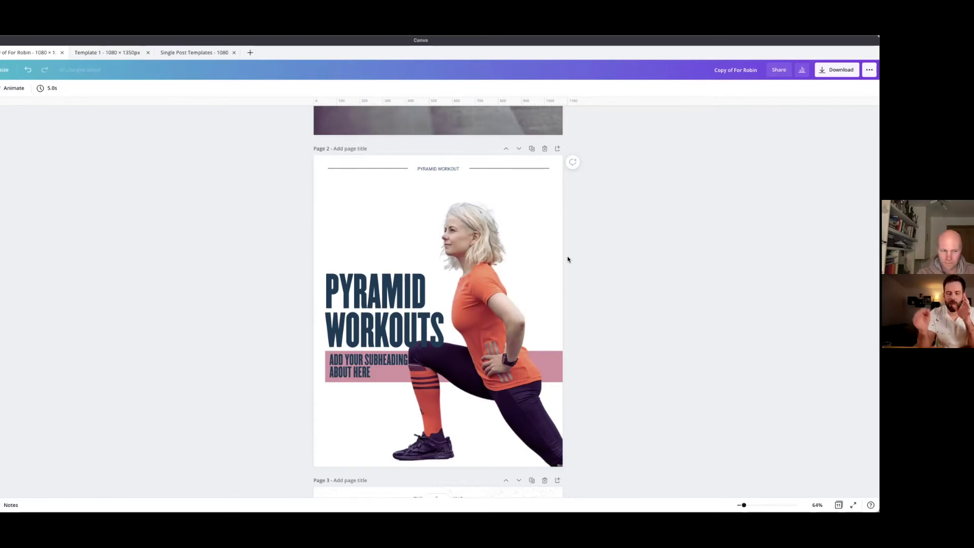
left_click(49, 406)
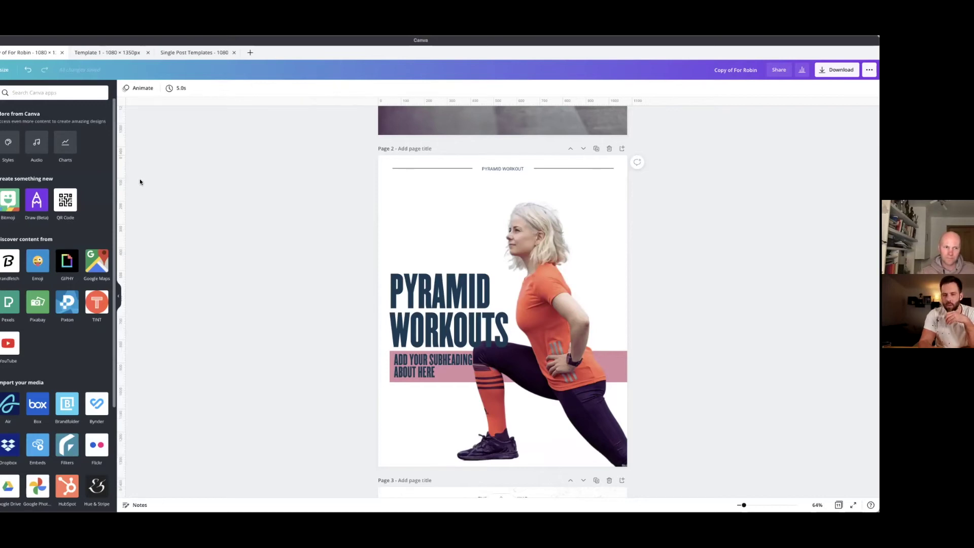
left_click(120, 295)
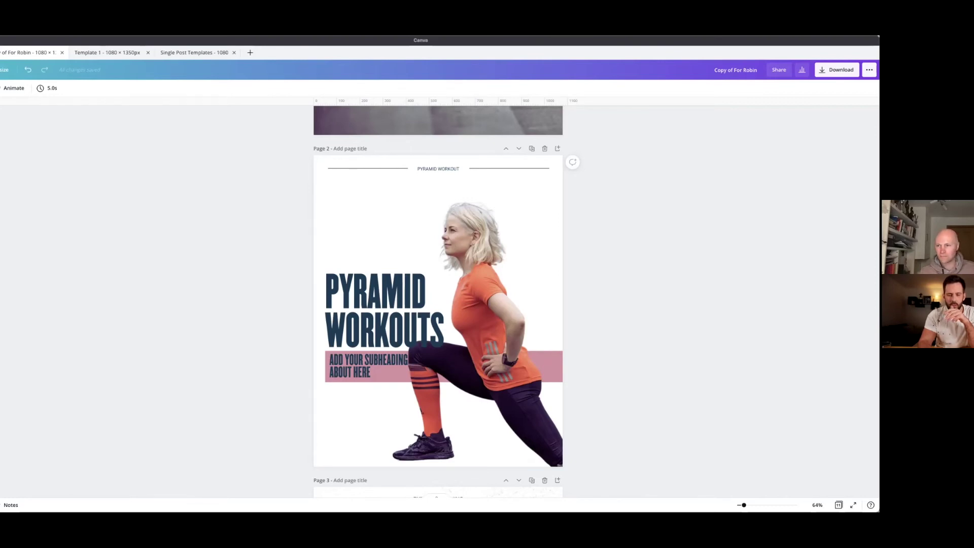
- Review the cover variations on pages 1 to 4, comparing the heading layouts with the social post mock-up
scroll(389, 198, "up", 6)
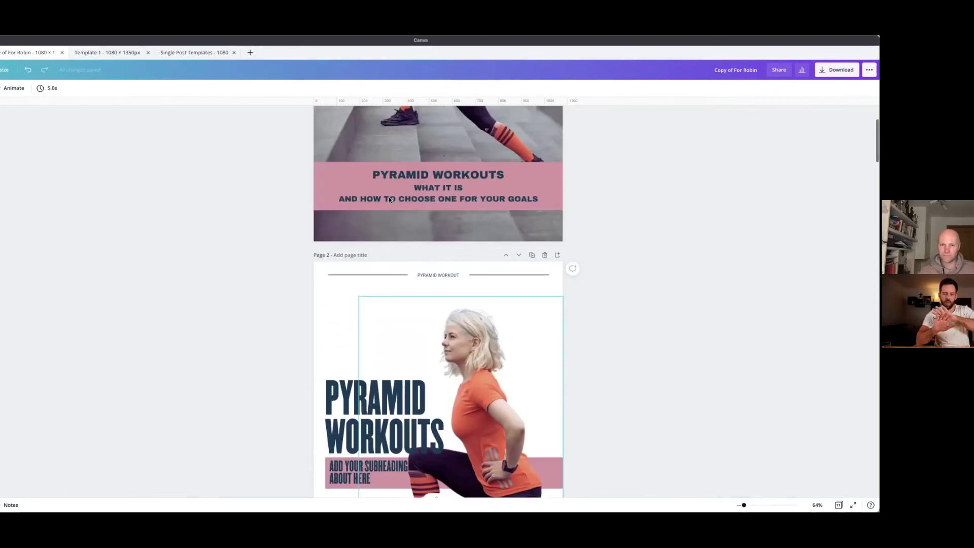
scroll(389, 200, "down", 10)
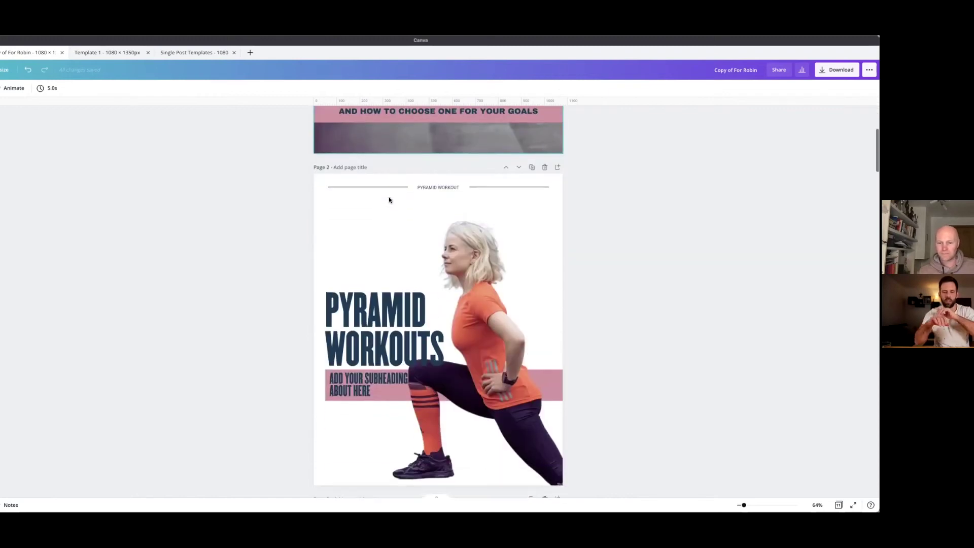
scroll(389, 199, "down", 8)
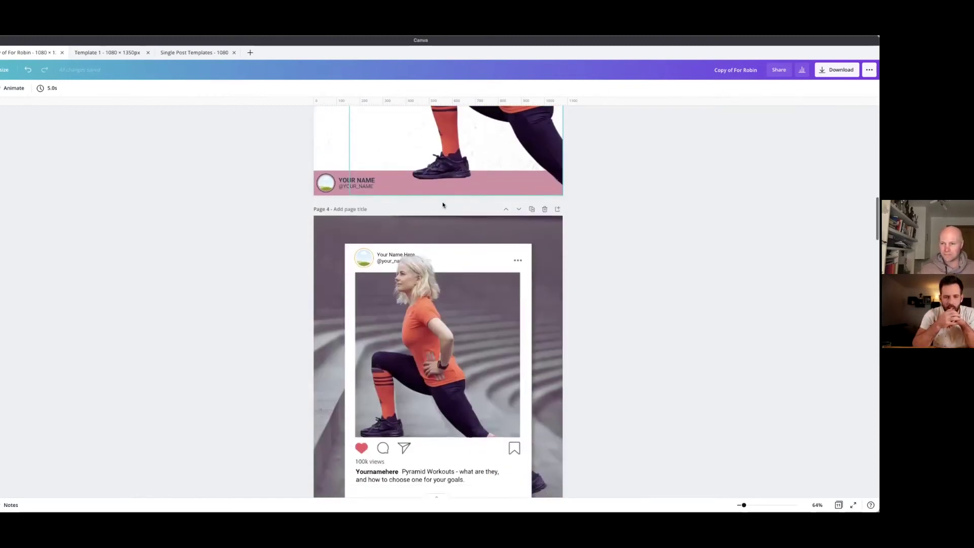
scroll(451, 222, "down", 3)
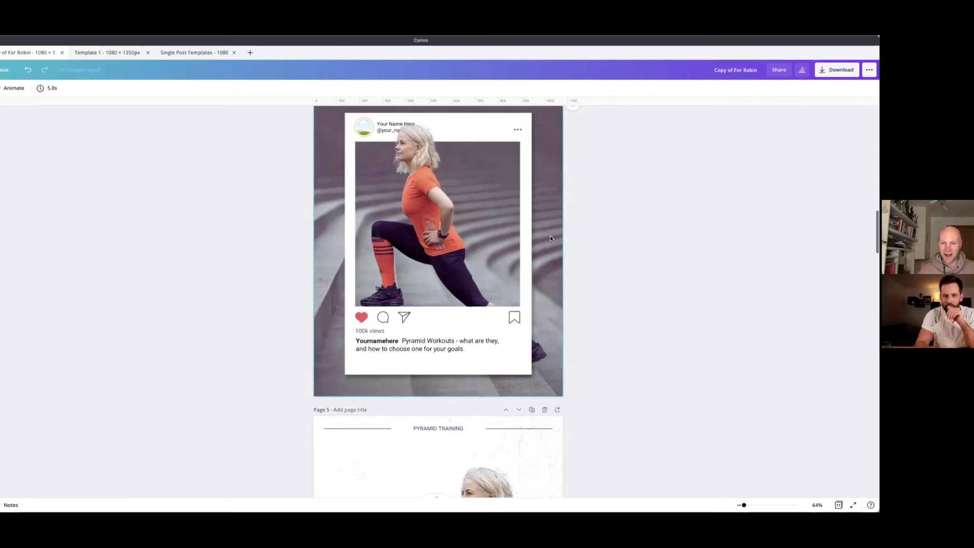
scroll(550, 236, "up", 1)
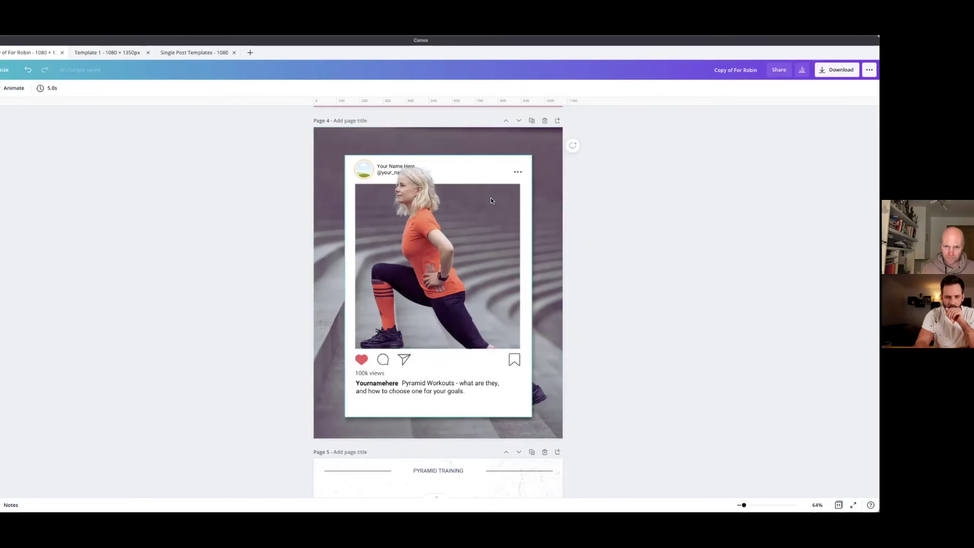
scroll(491, 200, "up", 5)
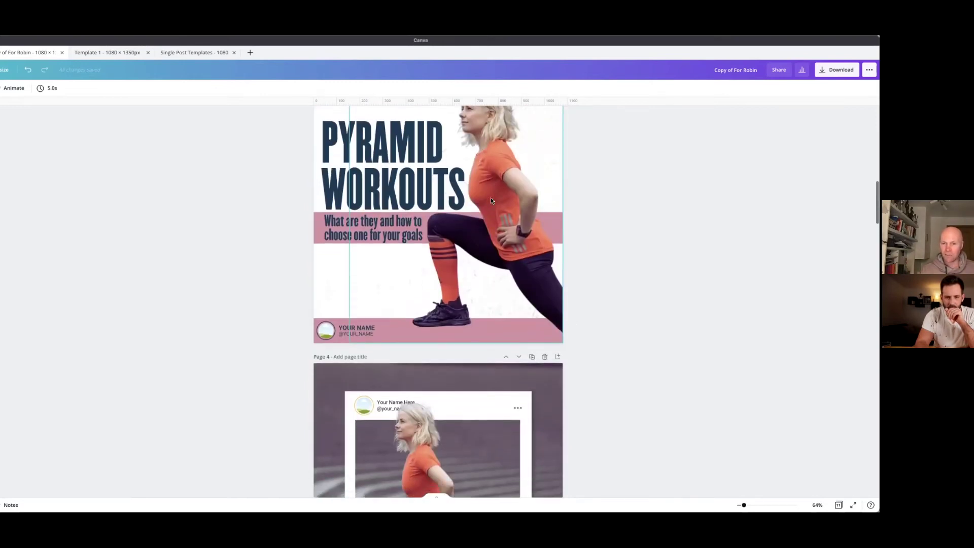
scroll(483, 302, "down", 4)
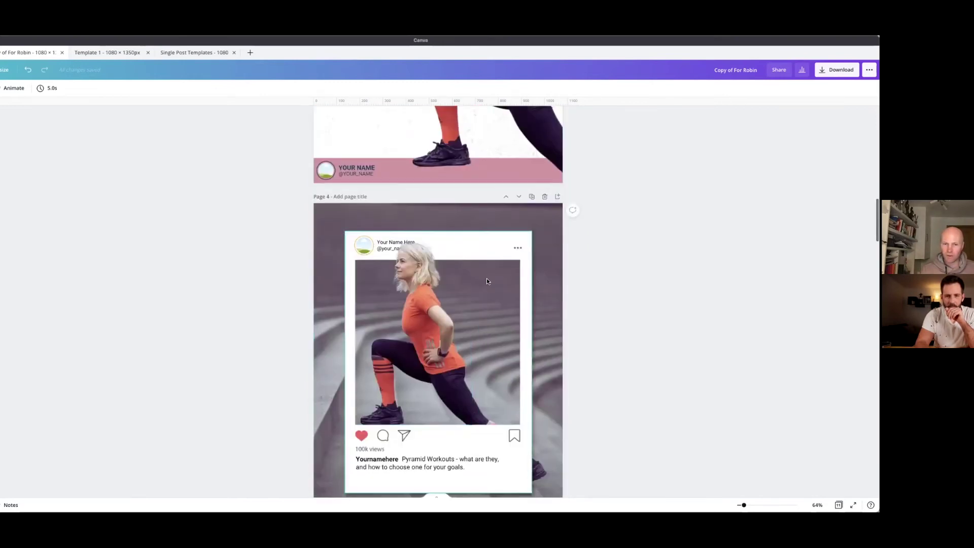
scroll(486, 302, "down", 1)
scroll(507, 254, "up", 2)
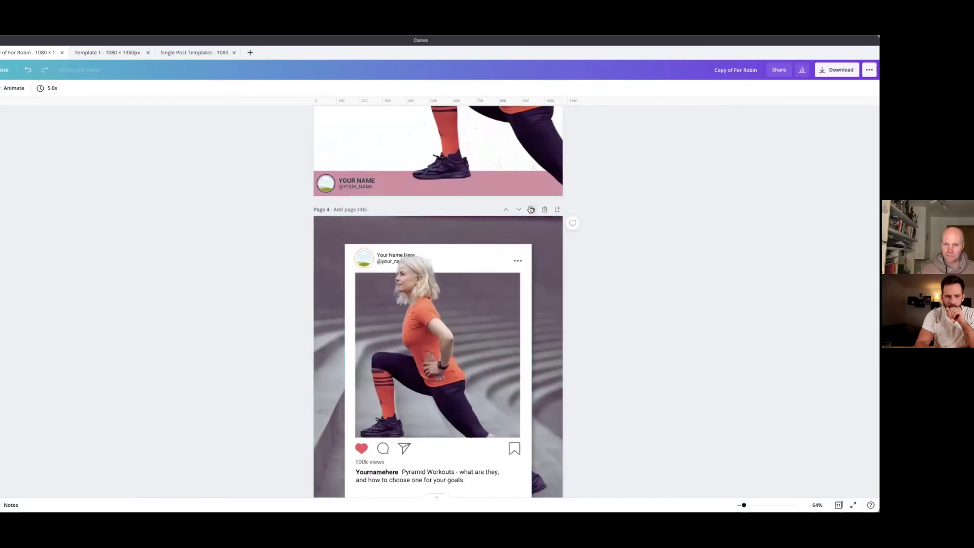
- Duplicate the social post mock-up page and delete the white post frame from the copy
left_click(531, 209)
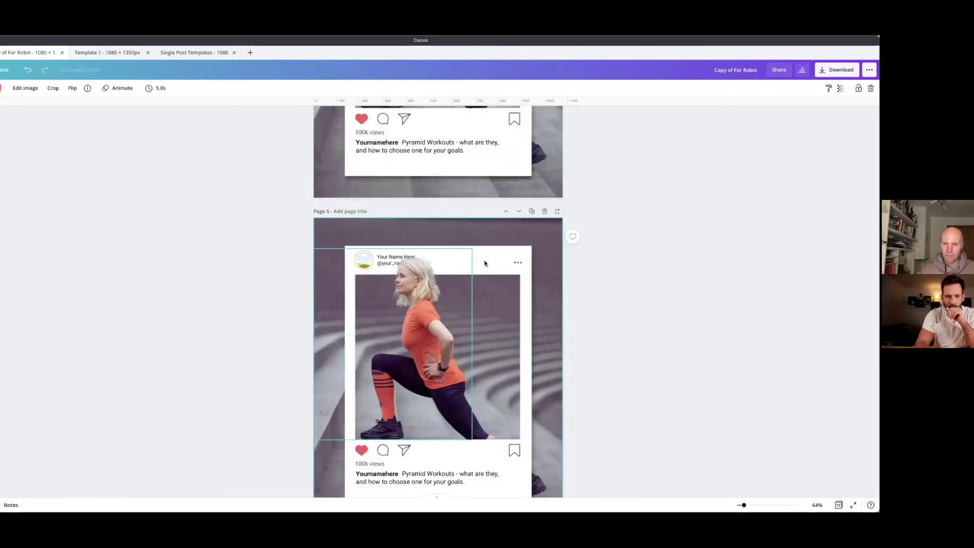
left_click(487, 262)
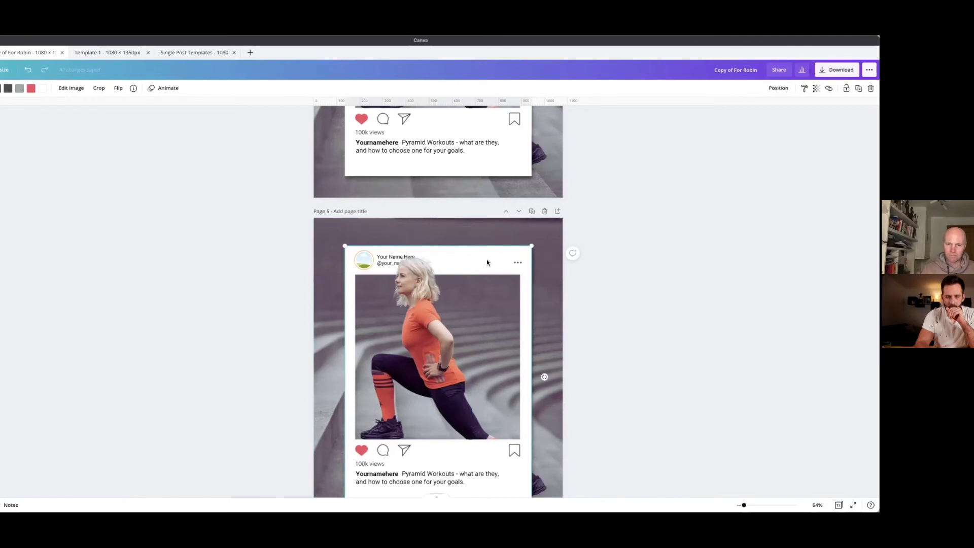
key("Delete")
- Unlock and delete the profile picture and its ring, and remove the name and handle text from page 5
left_click(371, 260)
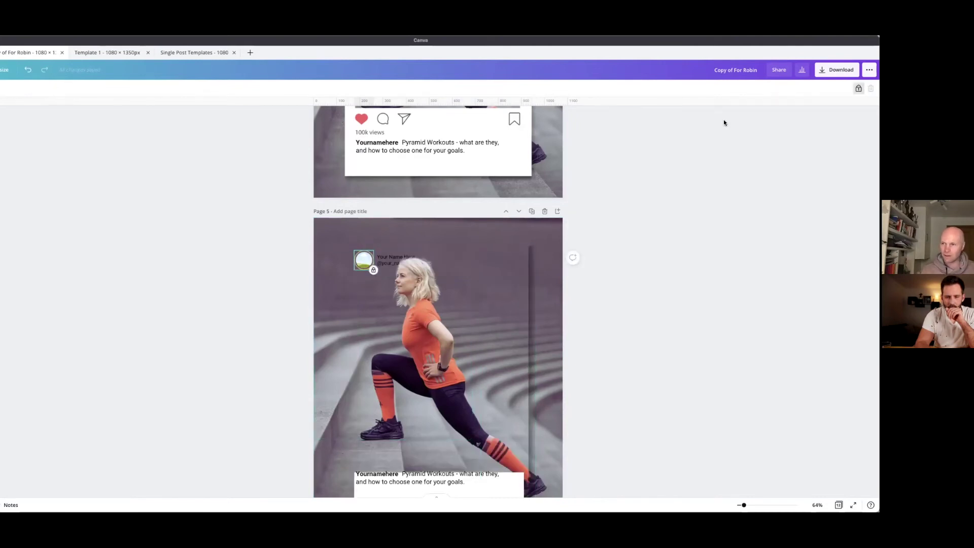
left_click(352, 249)
left_click(361, 260)
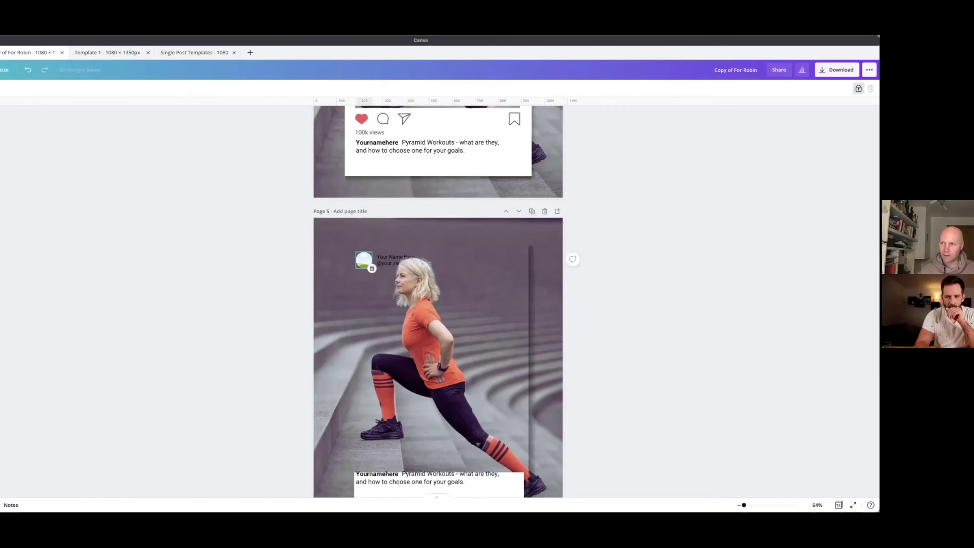
left_click(681, 148)
left_click(391, 260)
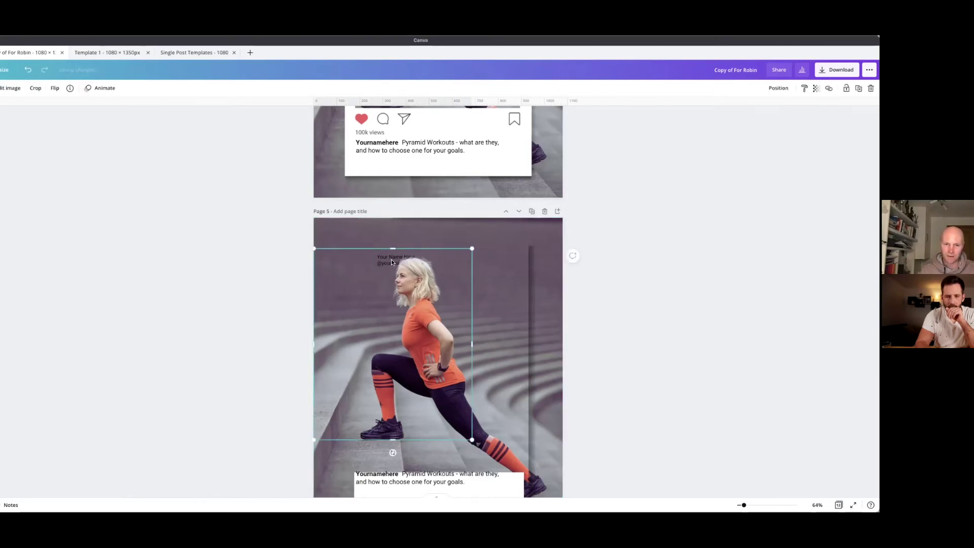
left_click(387, 261)
left_click(451, 267)
left_click(425, 279)
scroll(422, 299, "down", 5)
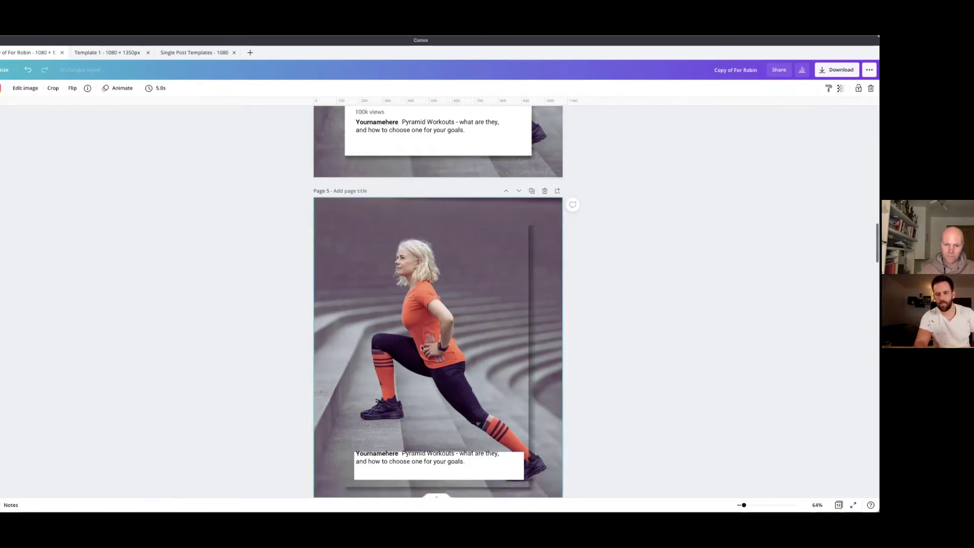
- Remove the Pyramid Workouts caption text, the locked white box and the Yournamehere label from page 5
left_click(482, 355)
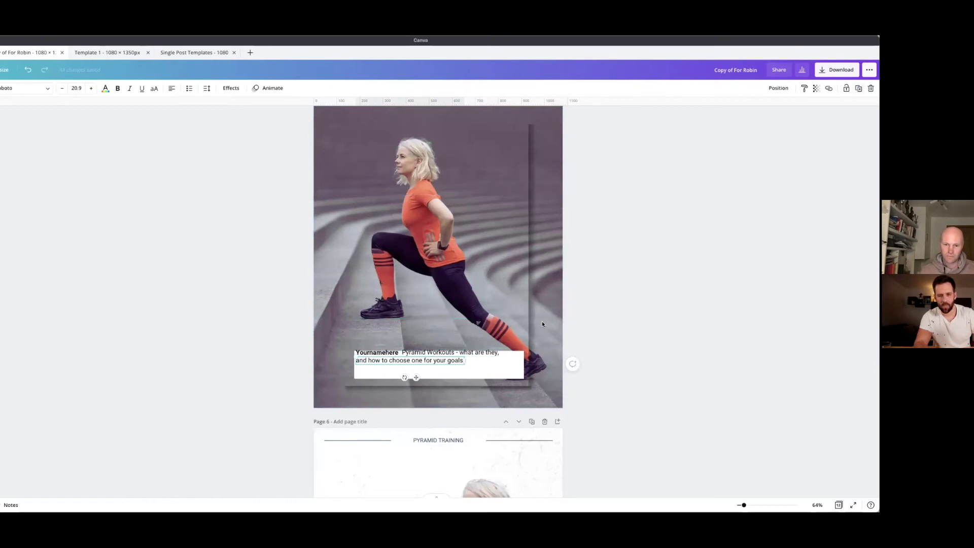
left_click_drag(466, 361, 402, 353)
key("BackSpace")
key("Escape")
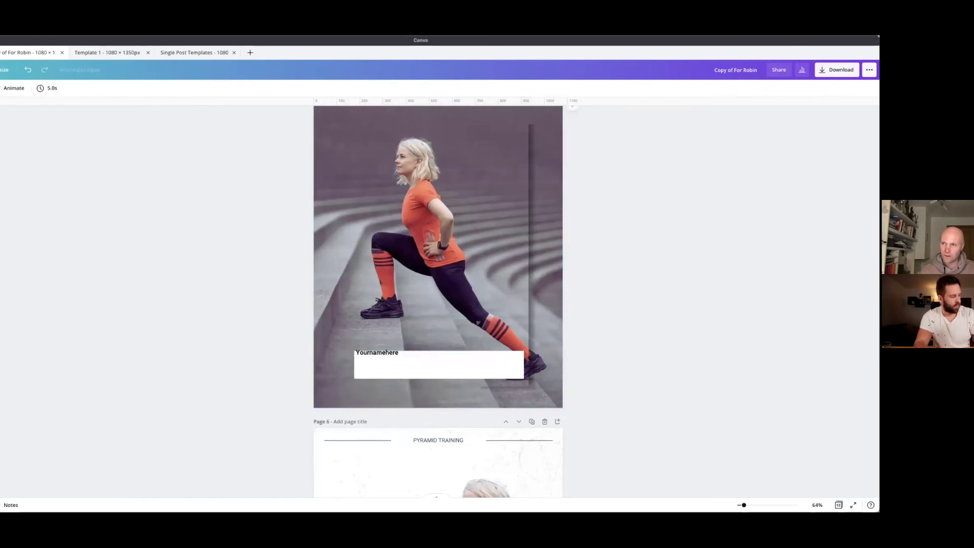
left_click(468, 368)
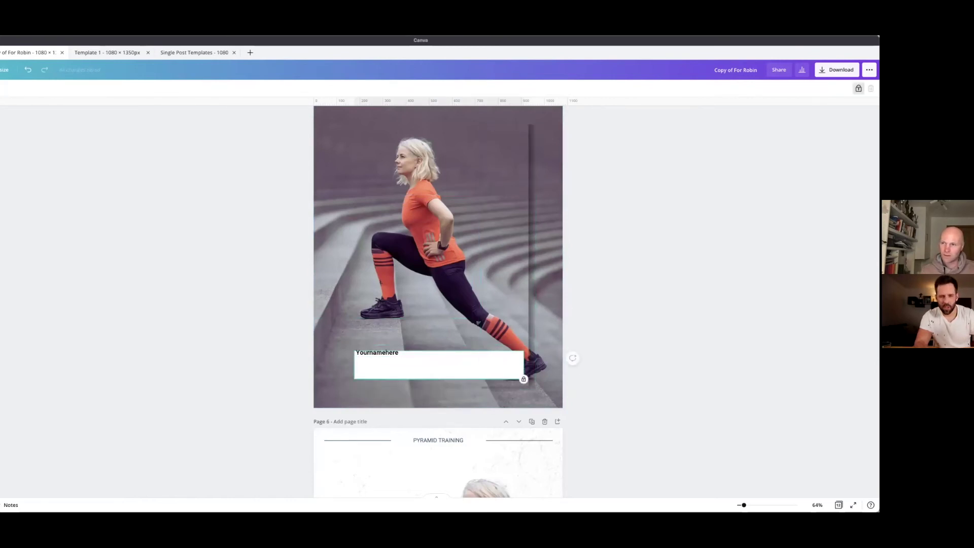
key("Delete")
left_click(382, 353)
key("Delete")
- Delete the leftover frame shadow and the overlaid cut-out pieces of the figure from page 5
left_click(531, 252)
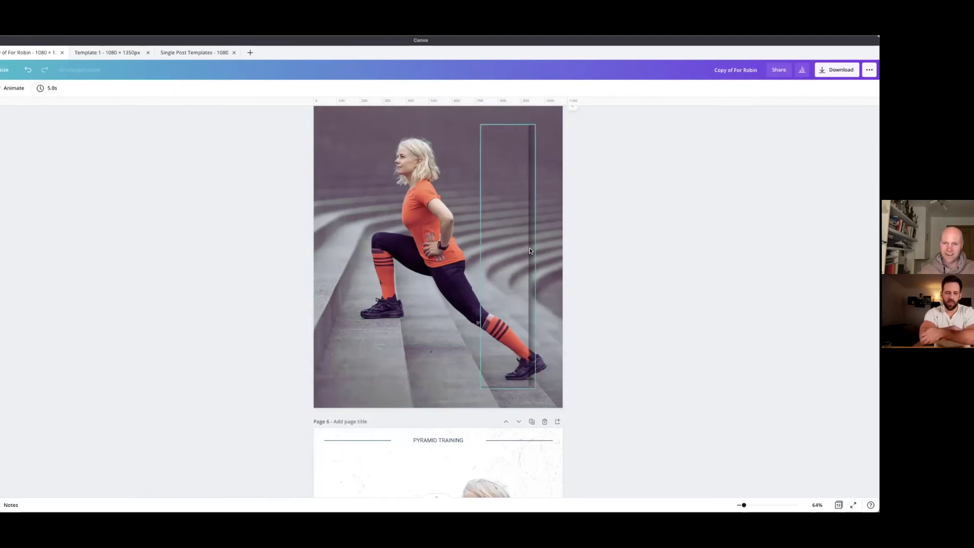
key("Delete")
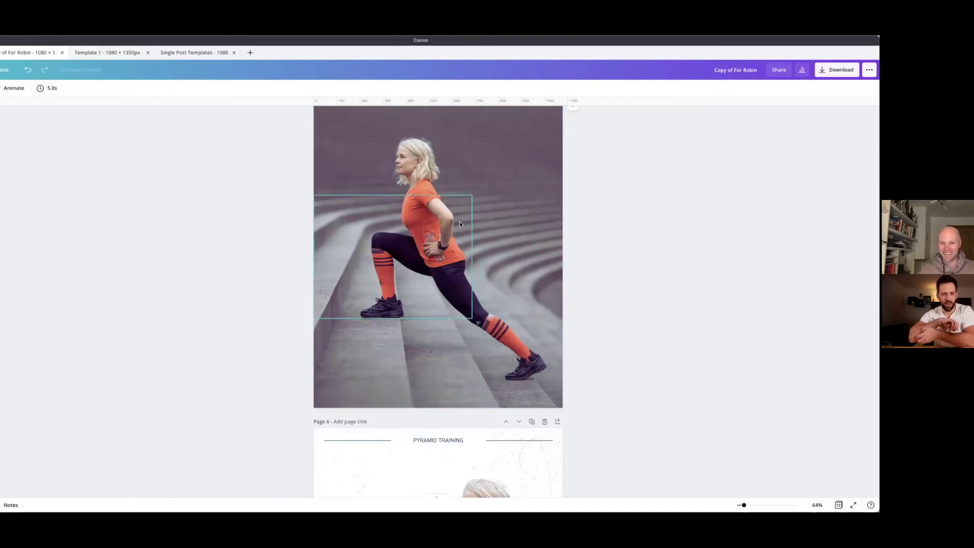
left_click(423, 212)
key("Delete")
left_click(437, 254)
key("Delete")
- Detach the stair-lunge photo from the background of page 5
left_click(445, 235)
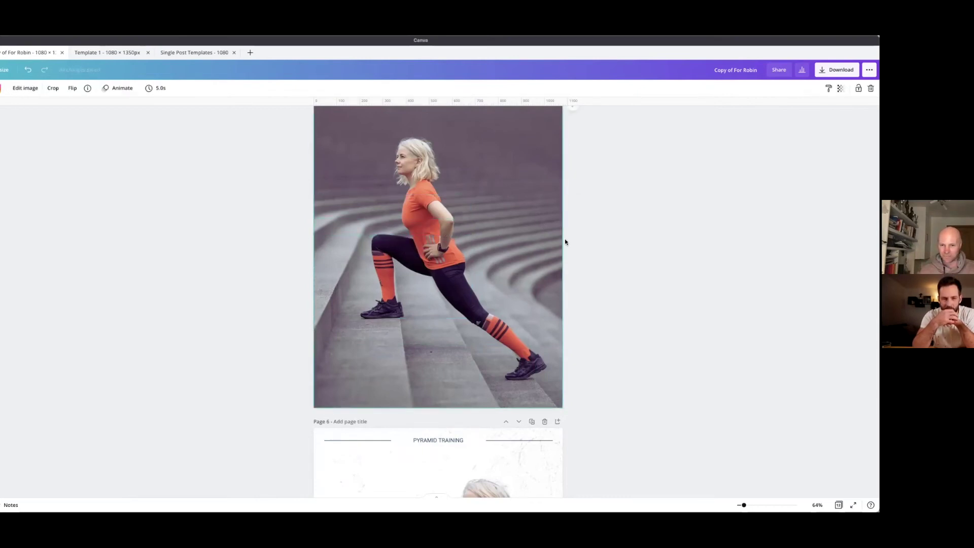
right_click(489, 252)
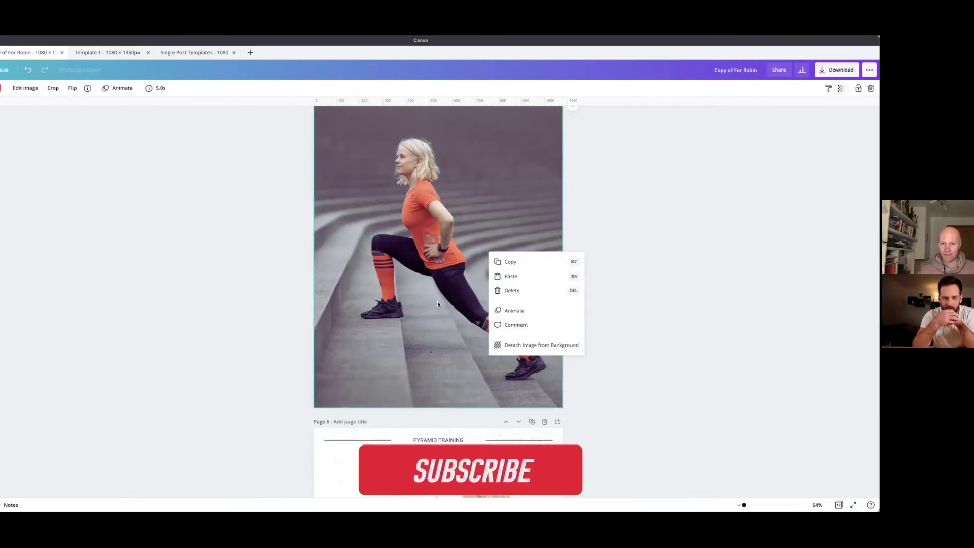
left_click(528, 344)
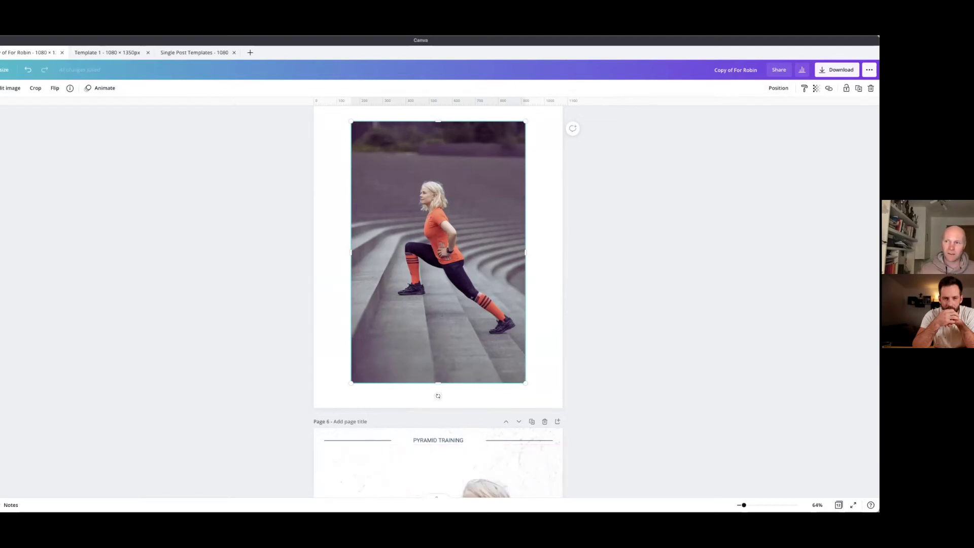
- Remove the background from the copied stair-lunge photo and align the cut-out figure exactly over the original on page 5
mouse_move(428, 203)
left_mouse_down()
mouse_move(454, 212)
mouse_move(427, 203)
left_mouse_up()
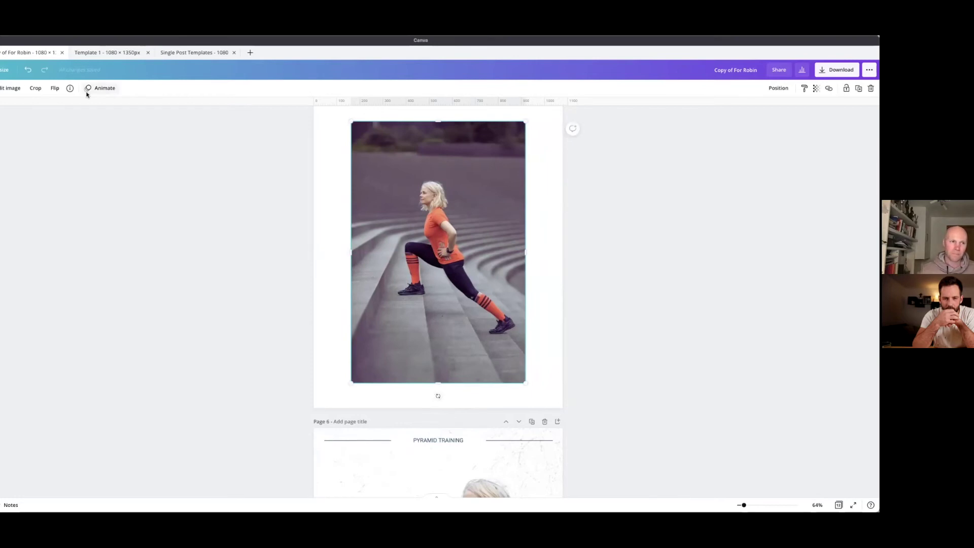
left_click(10, 88)
left_click(12, 170)
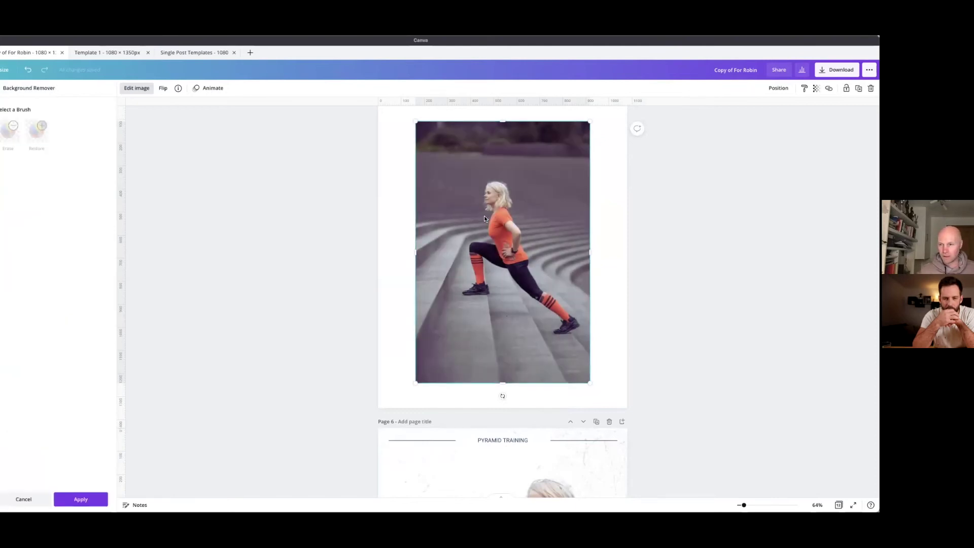
left_click_drag(512, 183, 513, 122)
mouse_move(507, 227)
left_mouse_down()
mouse_move(567, 228)
mouse_move(503, 228)
left_mouse_up()
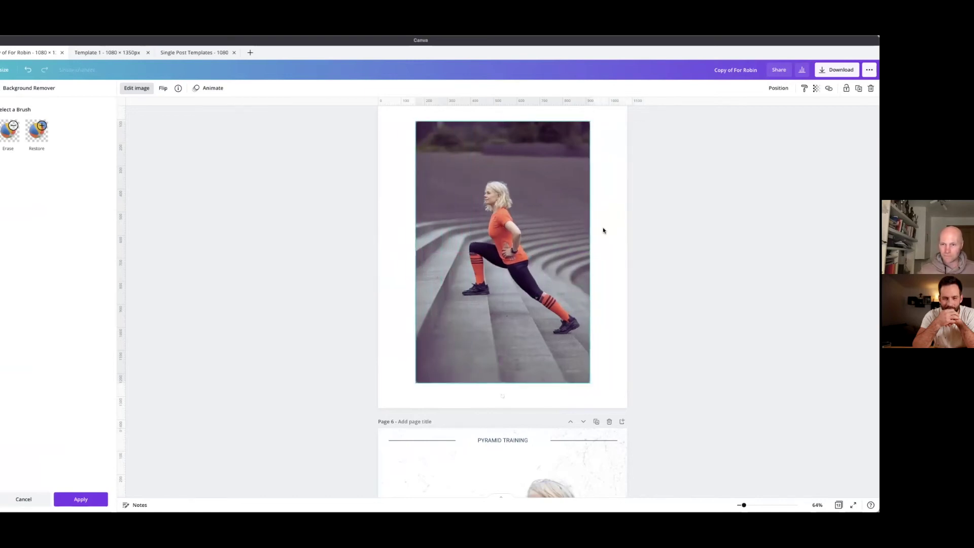
key("Escape")
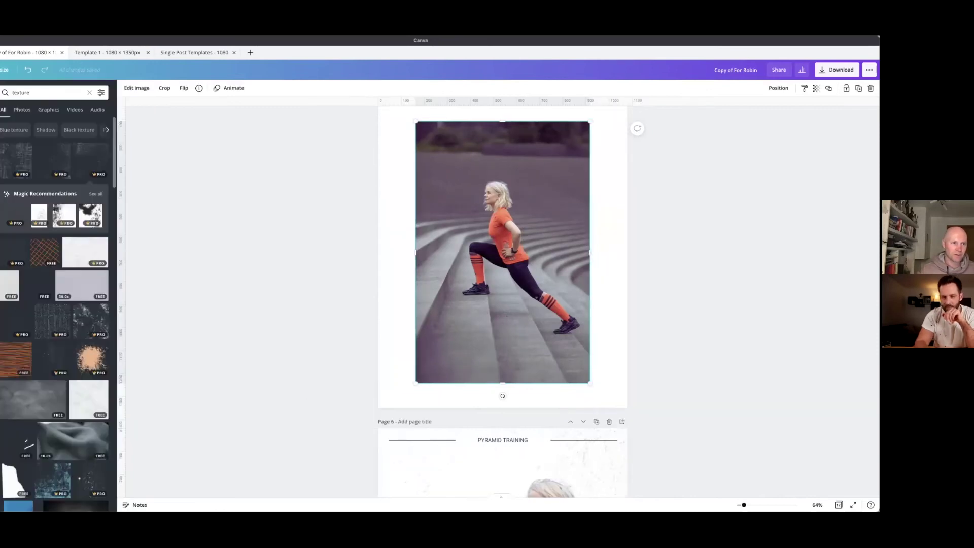
- Search the elements for "instagram frame" and try the white post frame over the small photo, deleting it again
left_click(16, 92)
type("INST")
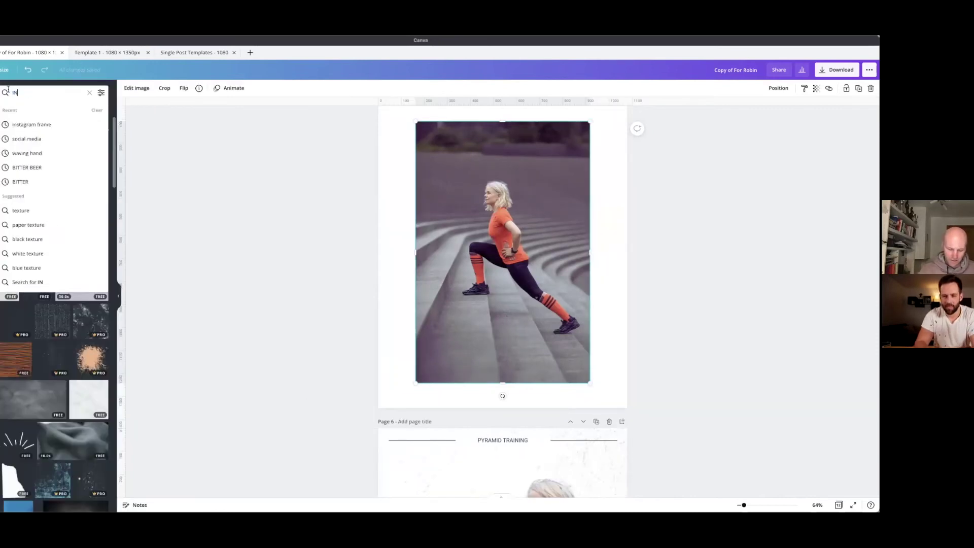
left_click(11, 125)
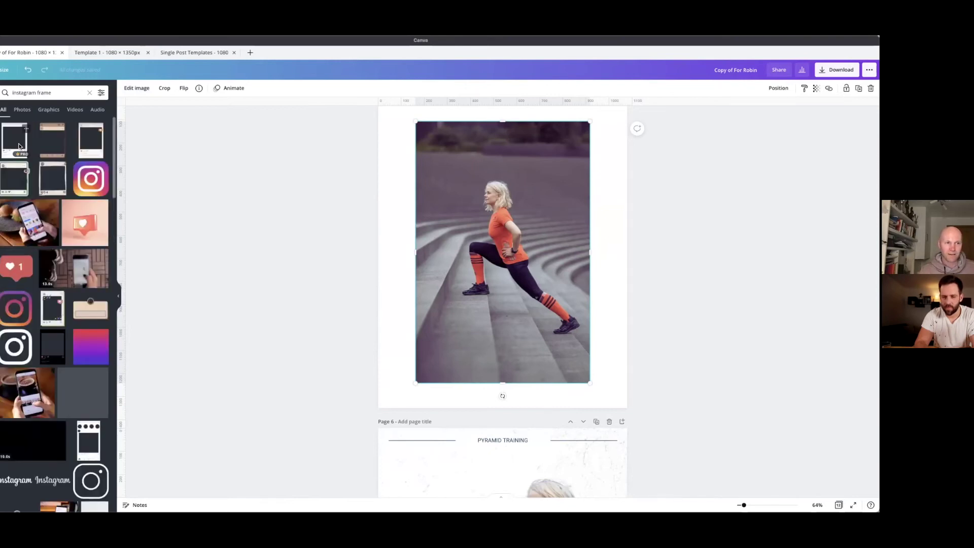
left_click(21, 144)
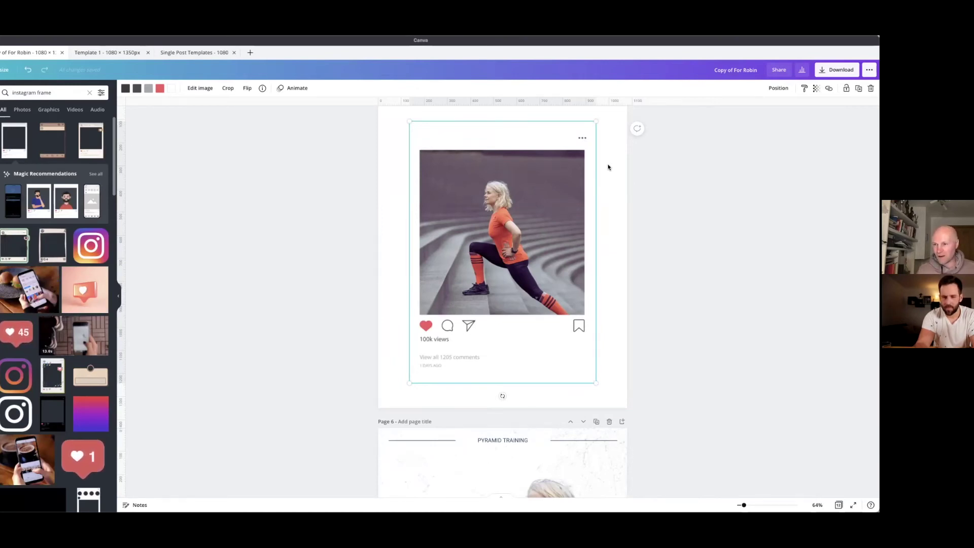
left_click_drag(585, 124, 551, 154)
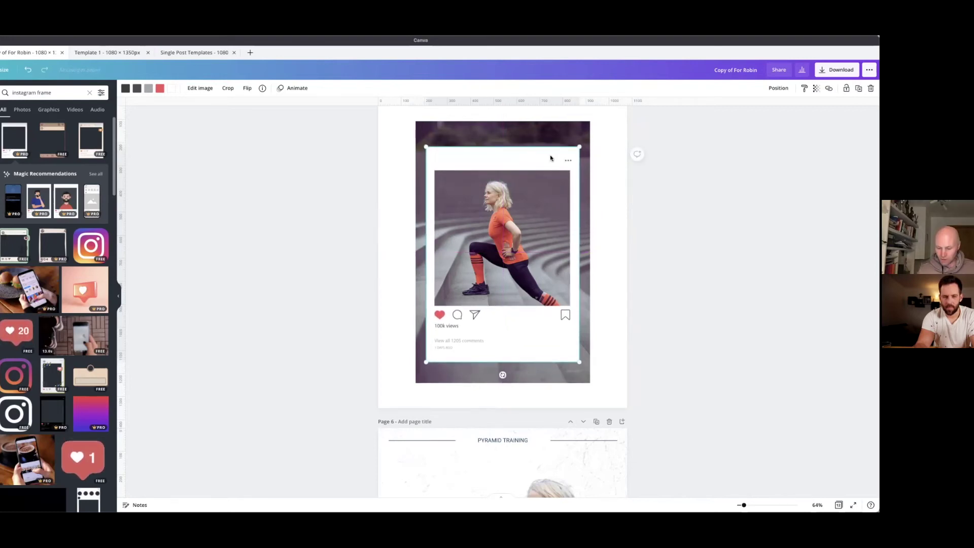
key("Delete")
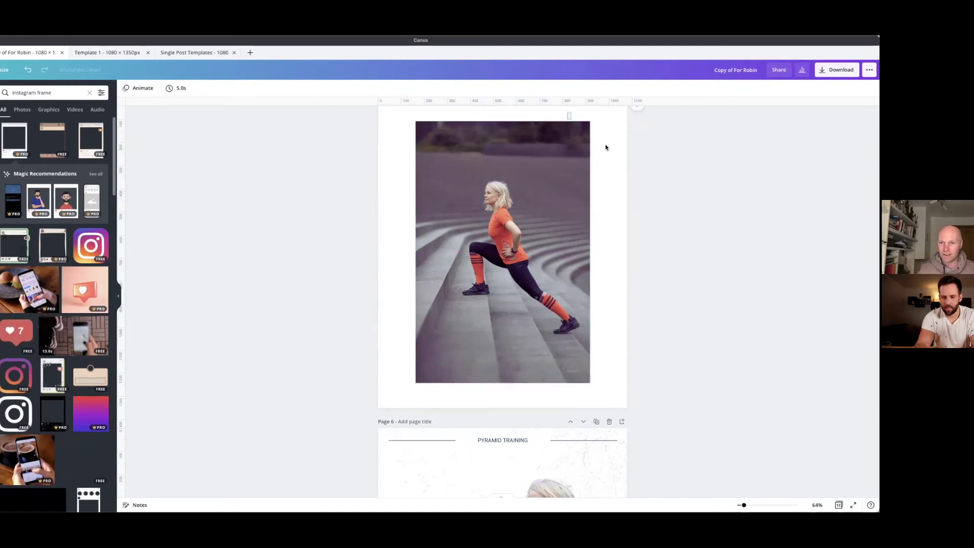
- Select the photo and its cut-out together and enlarge them to cover the whole of page 5
left_click(581, 154)
left_click_drag(406, 389, 375, 435)
left_click_drag(589, 122, 642, 118)
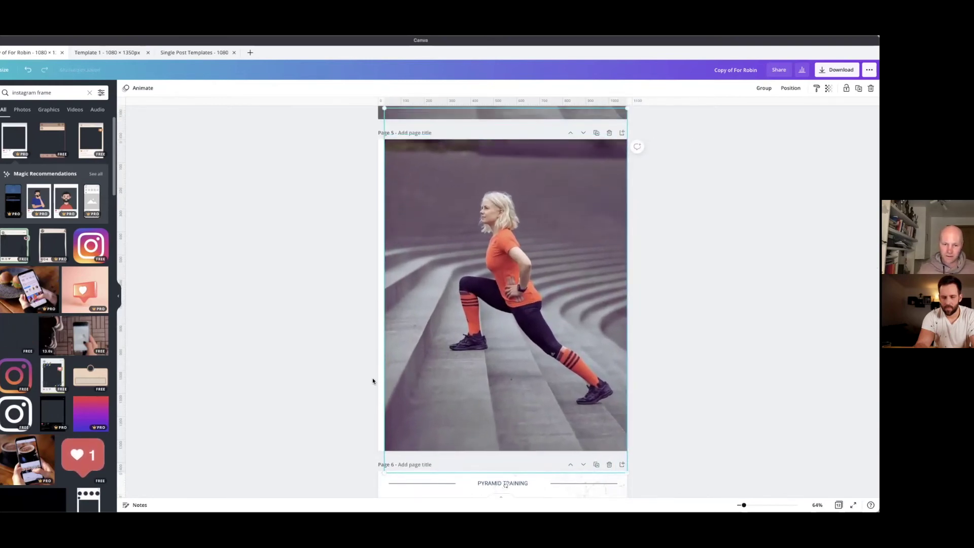
left_click_drag(384, 471, 357, 485)
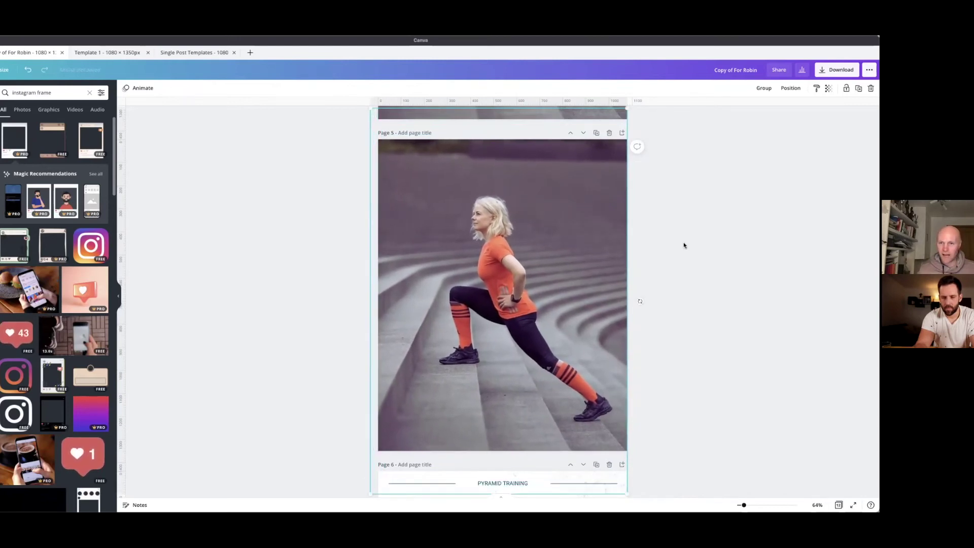
- Crop the cut-out layer's upper edge to just above the head and its lower edge to just below the rear shoe
left_click(498, 212)
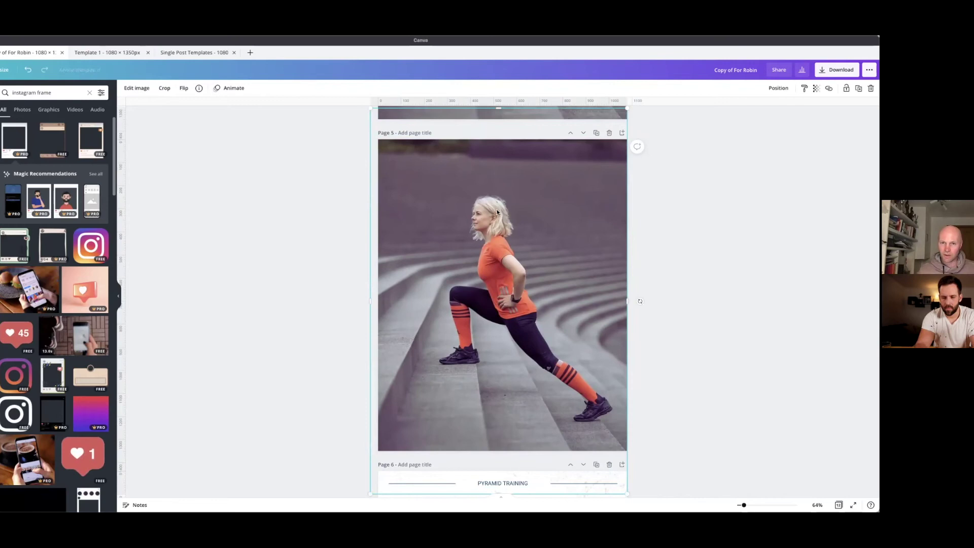
left_click_drag(498, 194, 498, 199)
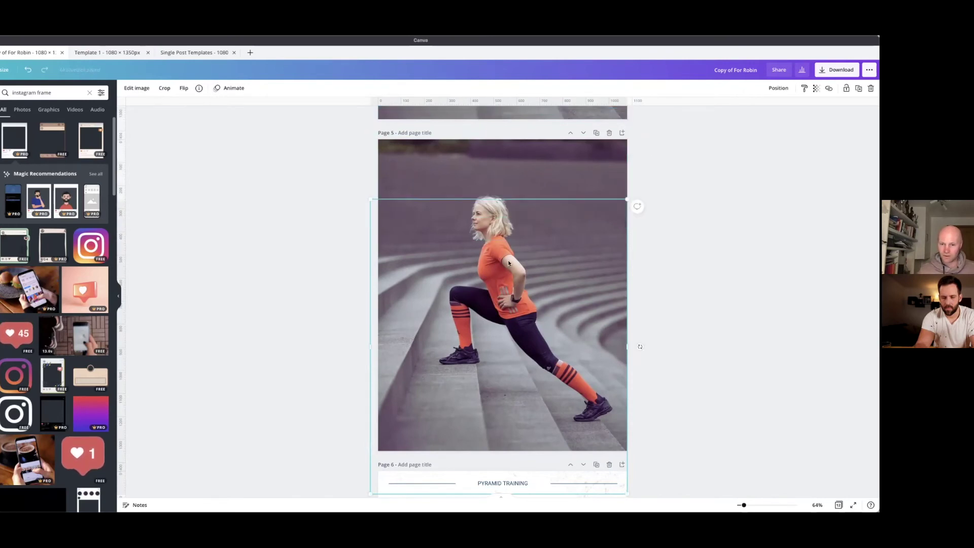
scroll(526, 465, "down", 1)
left_click_drag(502, 469, 503, 399)
left_click(216, 140)
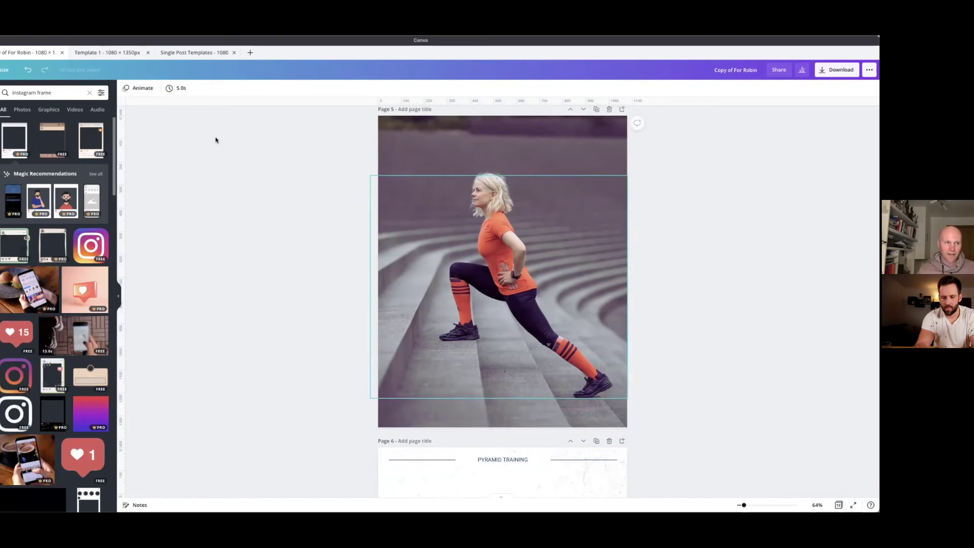
- Add the white Instagram post frame to page 5 and send it backwards so it sits behind the cut-out figure
left_click(18, 140)
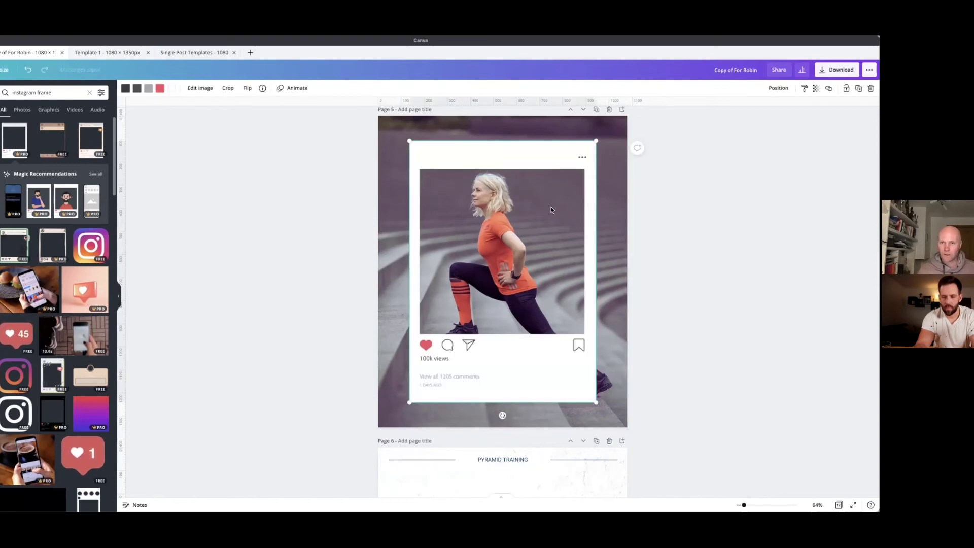
scroll(552, 209, "up", 1)
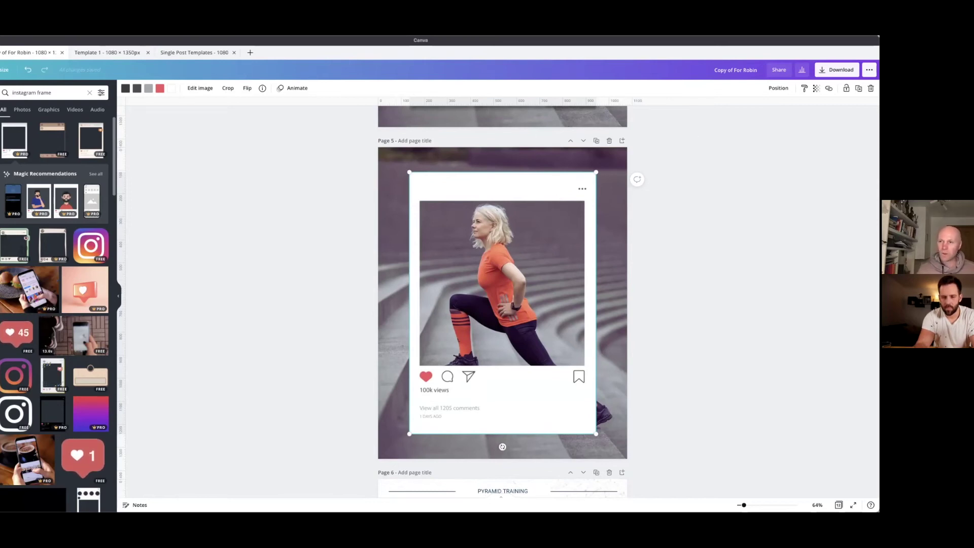
left_click(779, 88)
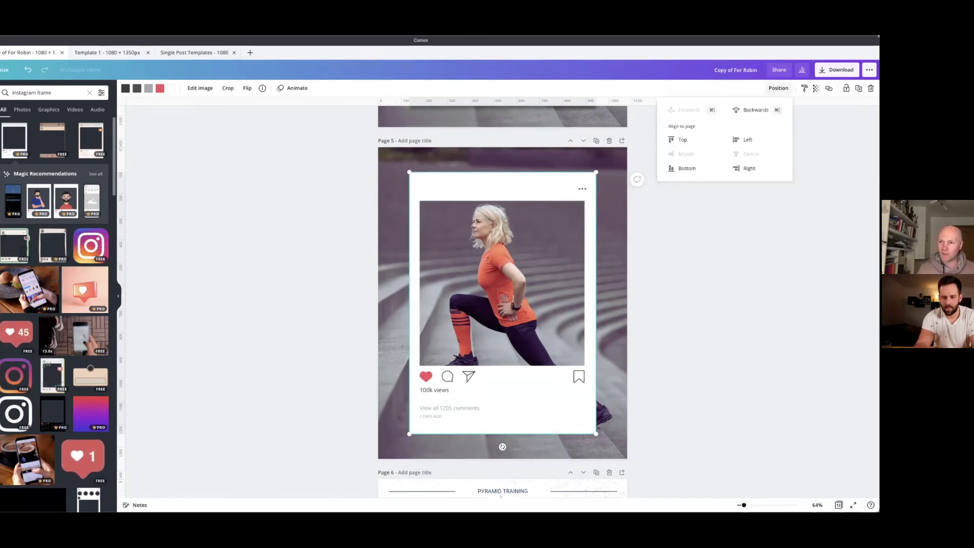
left_click(755, 109)
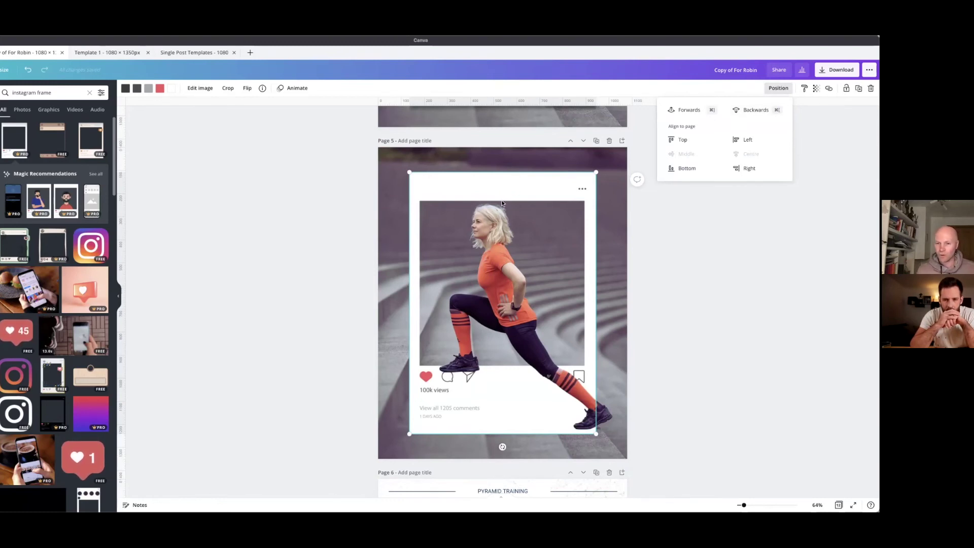
- Move the post frame slightly down, keeping it centred, so the figure's head overlaps the upper edge of its picture window
left_click(498, 262)
left_click_drag(499, 262, 497, 268)
left_click_drag(519, 188, 519, 192)
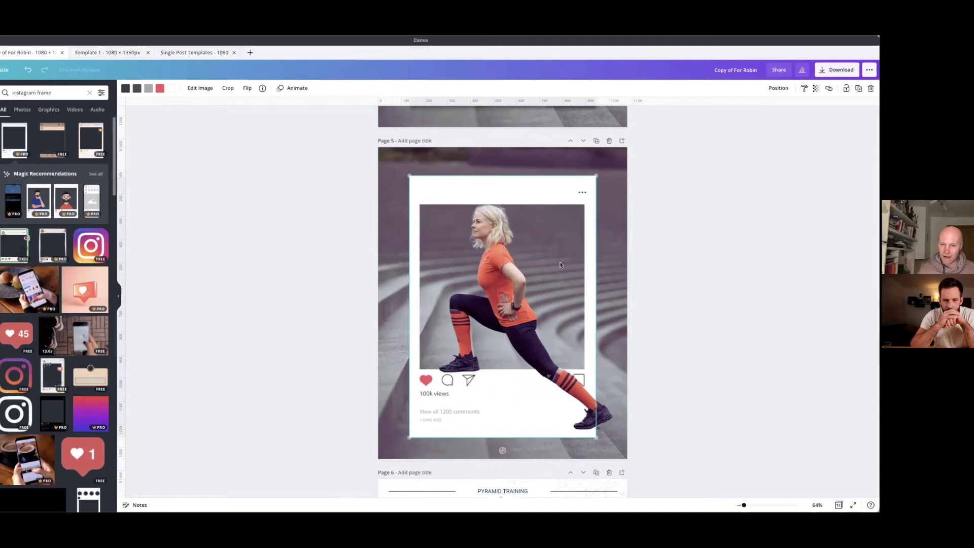
left_click_drag(513, 191, 516, 195)
- Crop the cut-out figure at the lower edge of the frame's picture window and extend its upper edge above the head
left_click(588, 403)
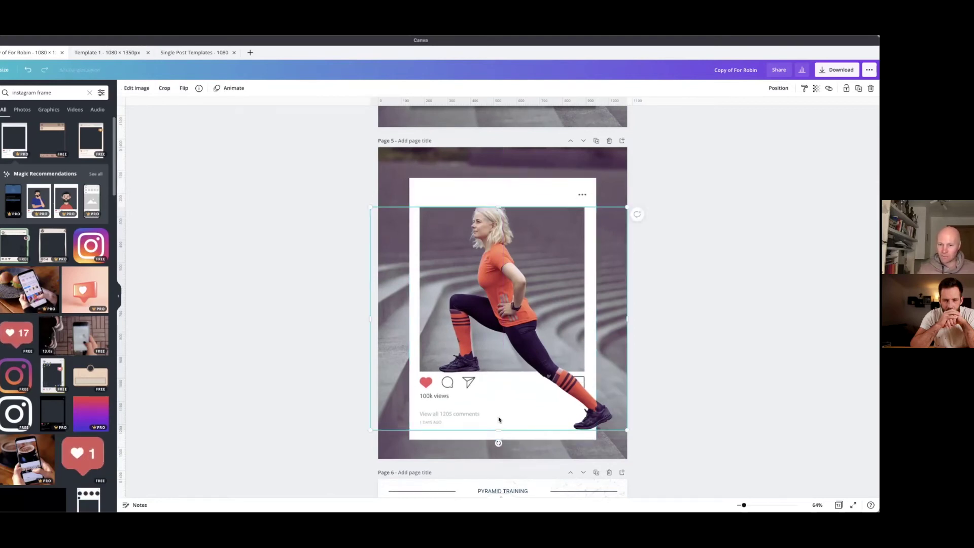
left_click_drag(499, 429, 505, 372)
left_click_drag(501, 206, 500, 199)
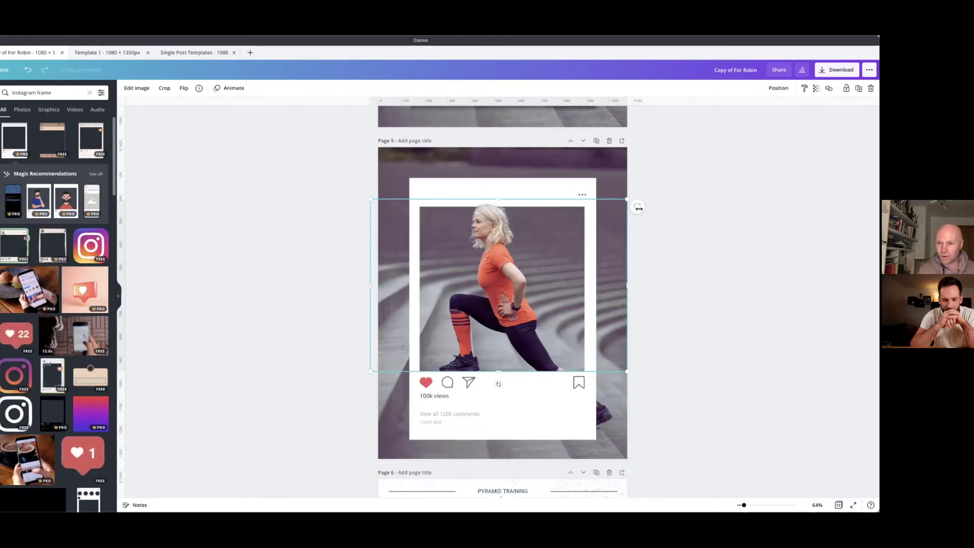
left_click(667, 197)
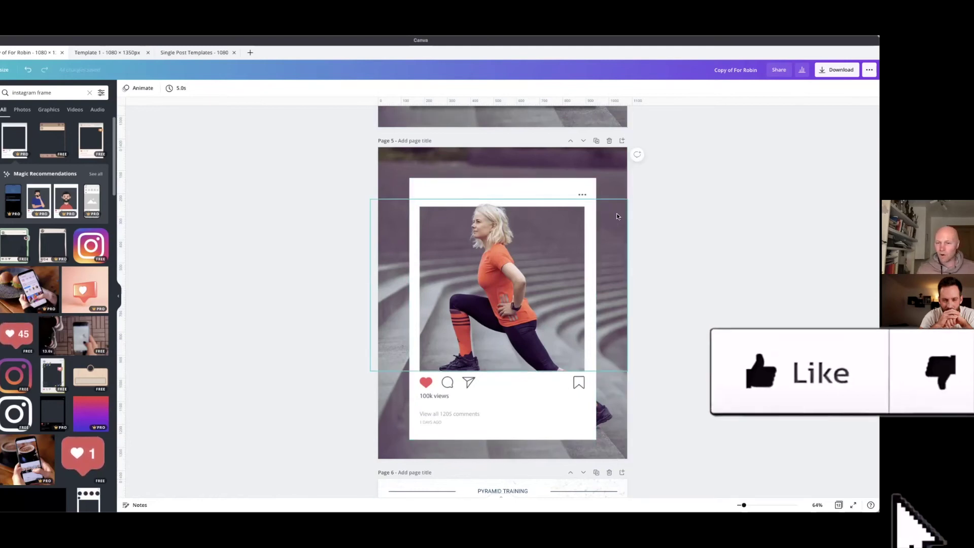
- Search the elements for "shadow" and add a soft shadow graphic to page 5
left_click(59, 92)
type("shadow")
left_click(15, 121)
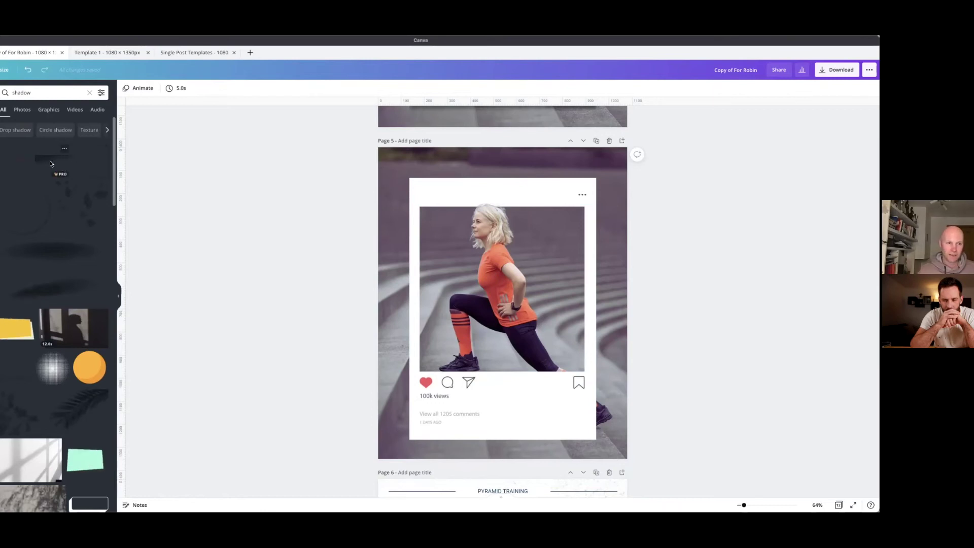
left_click(84, 164)
- Stretch the shadow over the post frame's right half, slightly past its upper and lower edges, and send it behind the frame
left_click_drag(528, 279, 608, 209)
left_click_drag(538, 340, 532, 448)
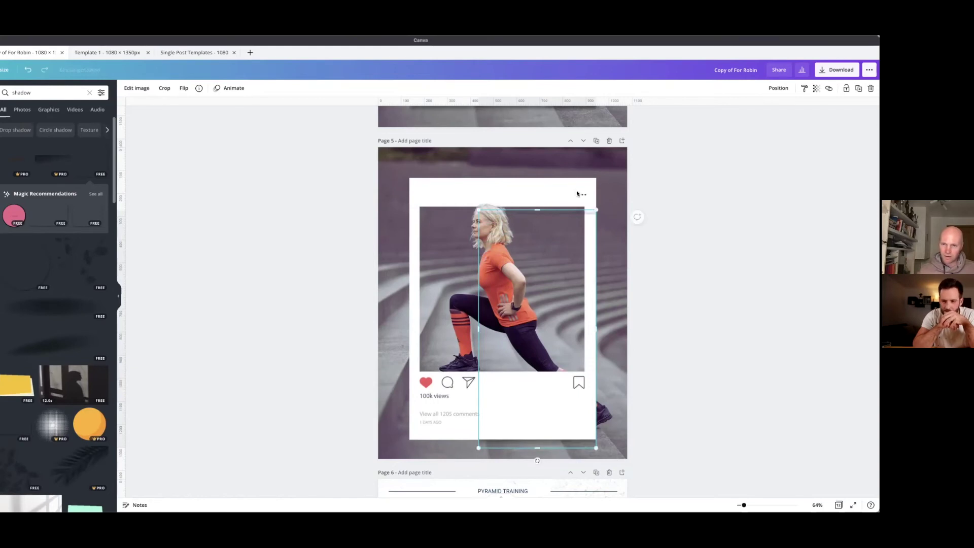
left_click_drag(537, 210, 539, 176)
left_click_drag(537, 448, 537, 452)
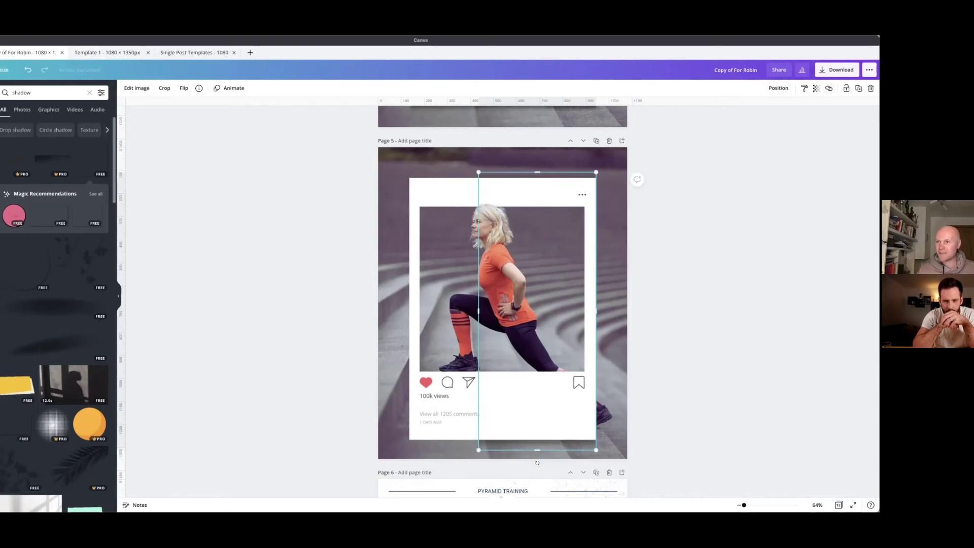
left_click(778, 88)
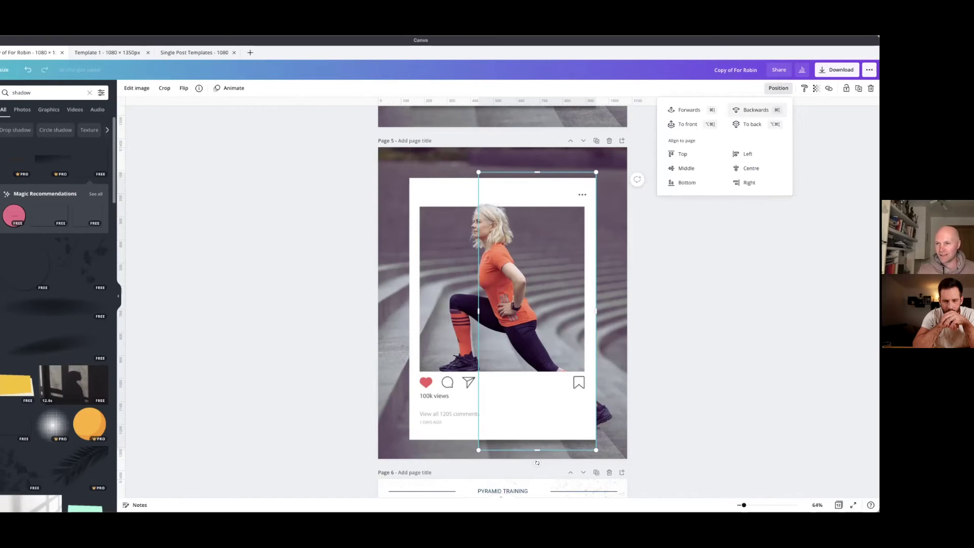
left_click(676, 276)
left_click(676, 213)
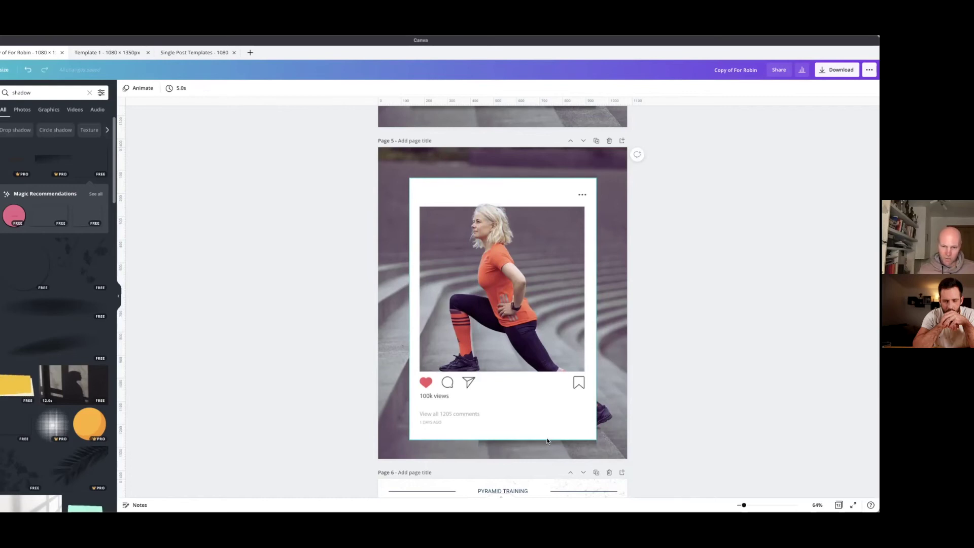
- Copy the shadow to the post frame's left half and narrow the copy so it meets the first shadow without overlapping
left_click_drag(545, 445, 478, 446)
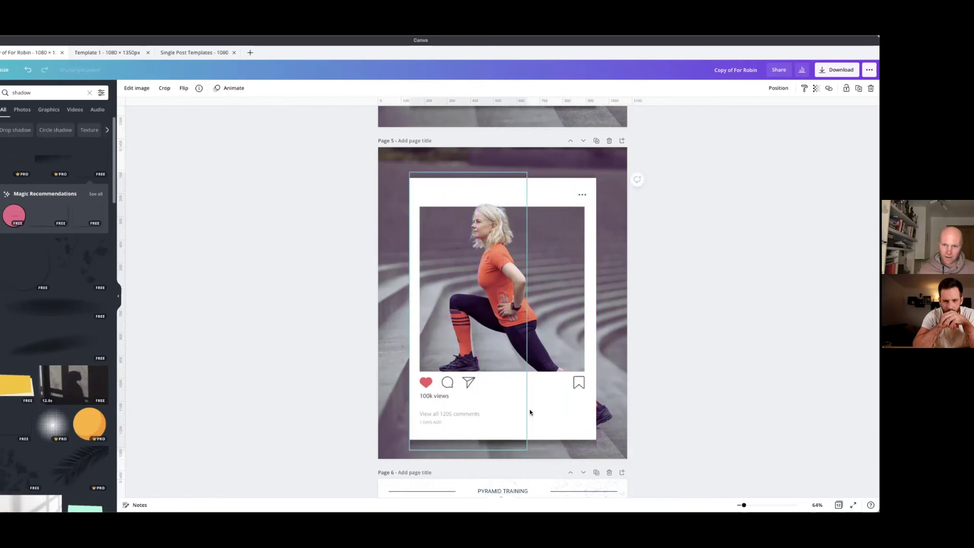
left_click(699, 307)
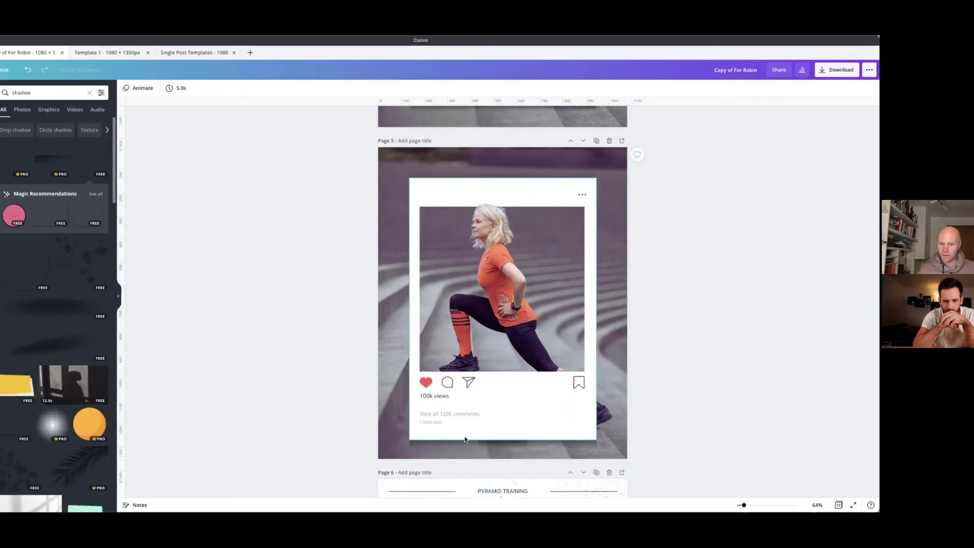
left_click(480, 443)
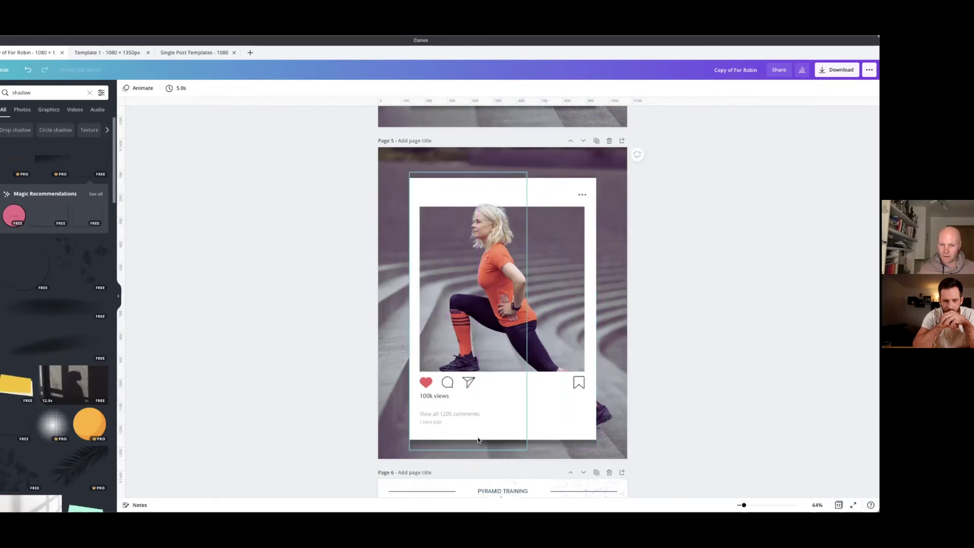
left_click_drag(527, 329, 479, 331)
left_click(655, 411)
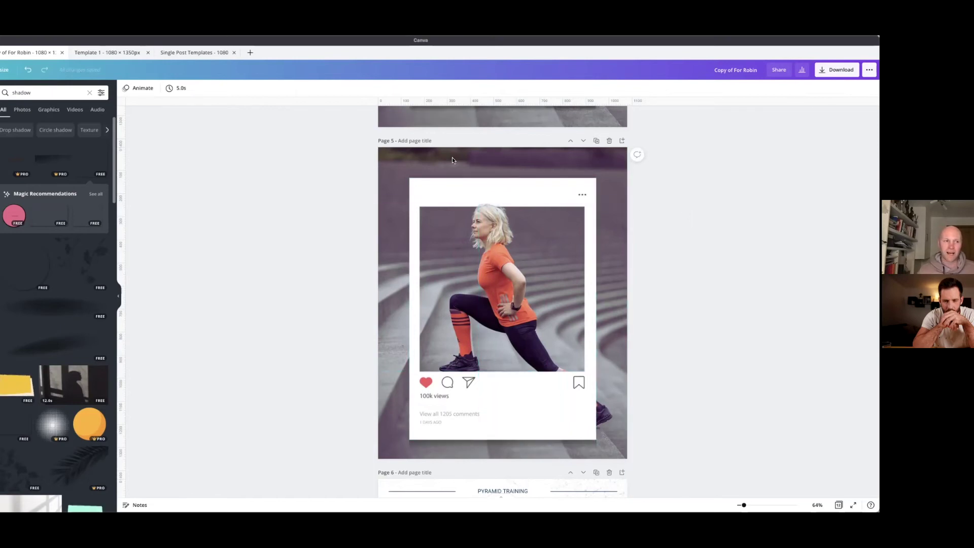
- Add a body text line, scale it down to size 18.9 and place it in the post frame's white header
left_click(2, 172)
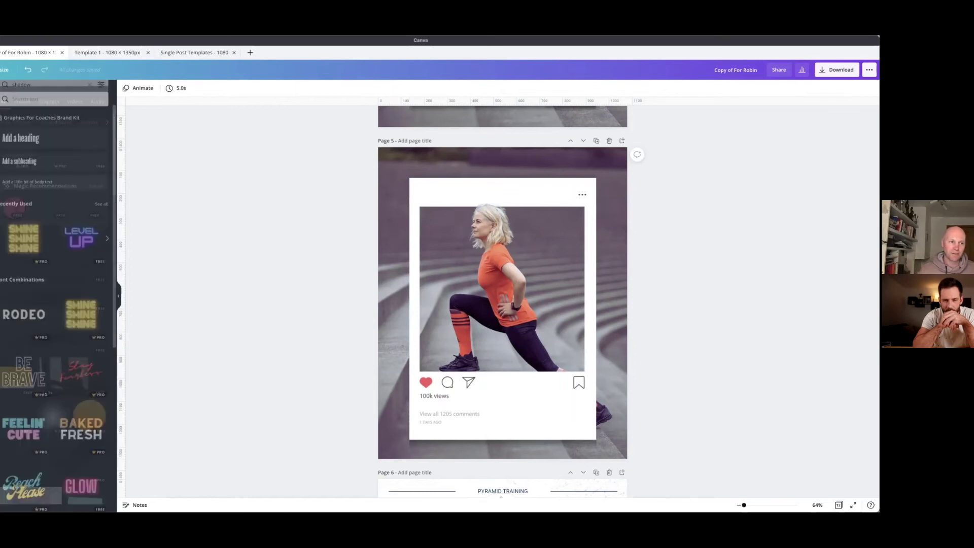
left_click(28, 175)
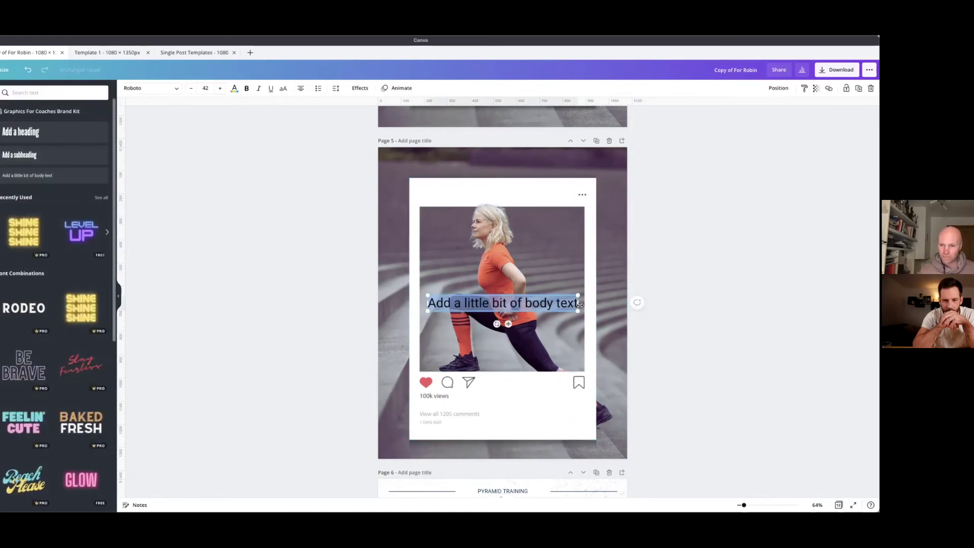
left_click_drag(577, 313, 488, 210)
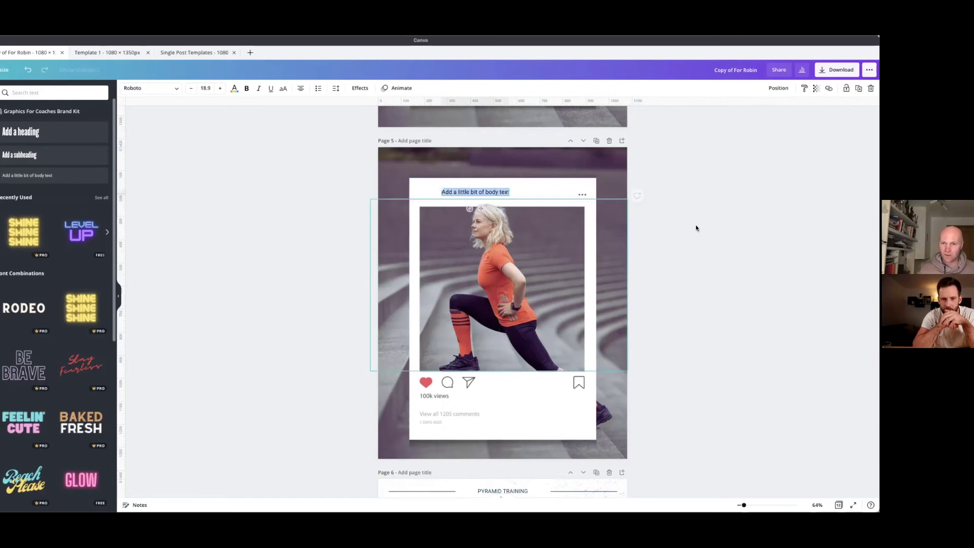
left_click(679, 224)
scroll(56, 152, "up", 1)
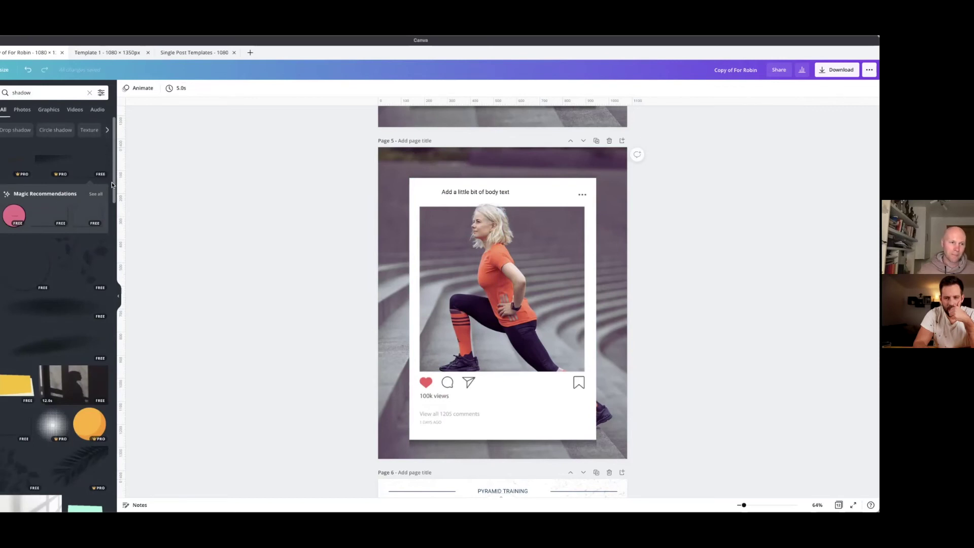
- Add a circular photo frame, shrink it and place it in the post header, just before the body text
left_click(90, 92)
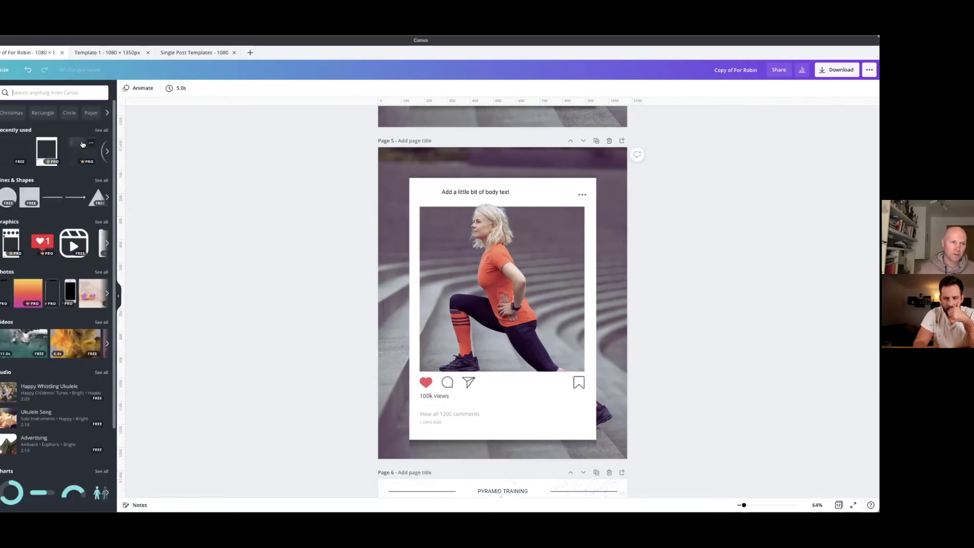
scroll(56, 284, "down", 3)
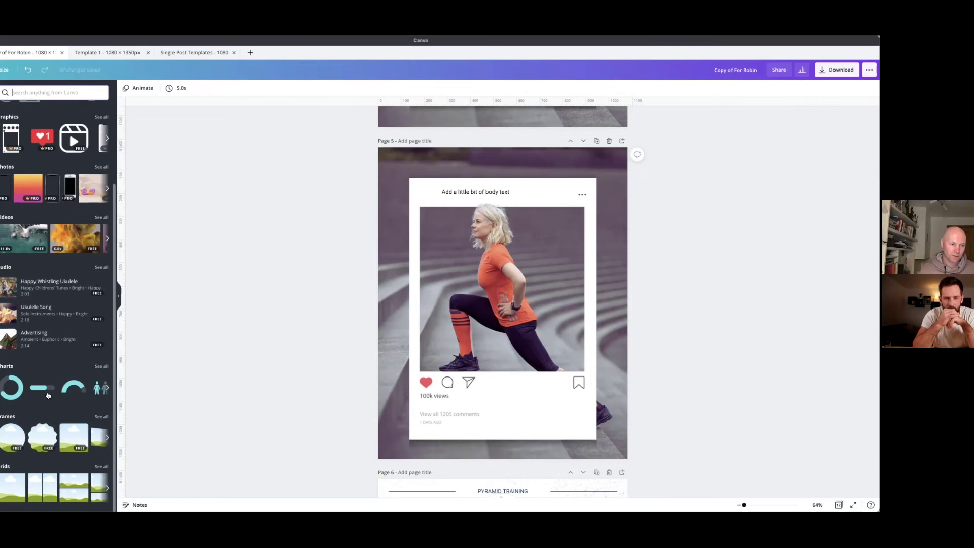
left_click(11, 437)
left_click_drag(552, 254, 456, 250)
left_click_drag(426, 209, 430, 193)
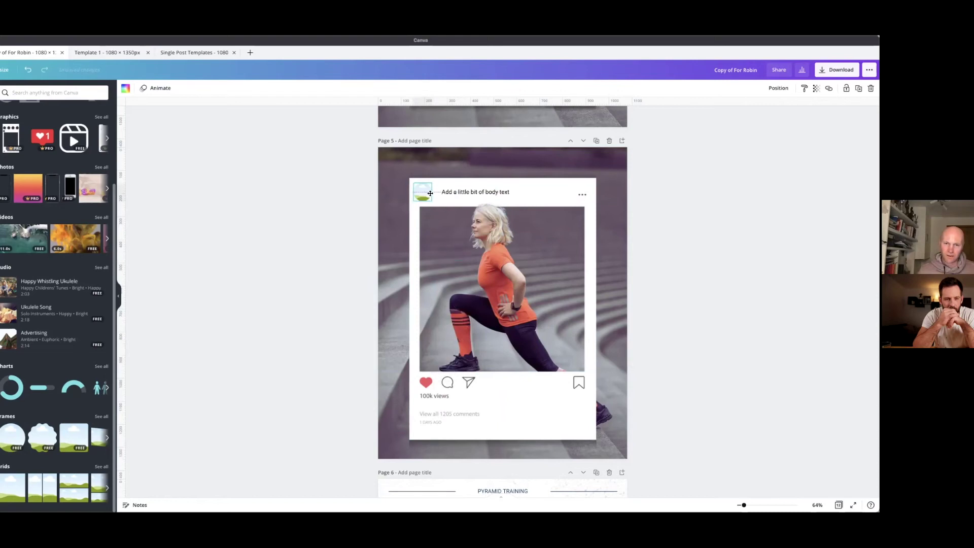
- Change the header text to YOUR NAME HERE and move it close beside the circular frame
double_click(466, 192)
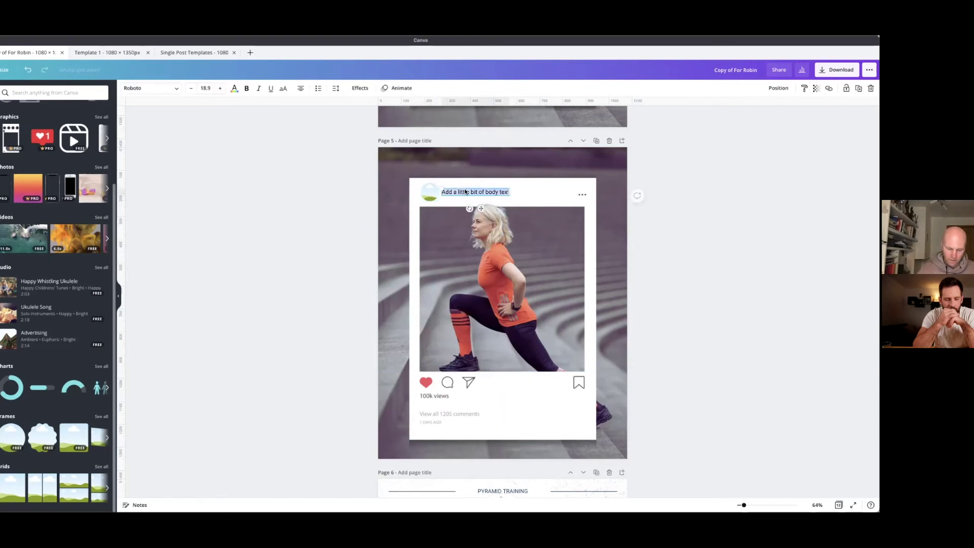
type("YOUR NAME HERE")
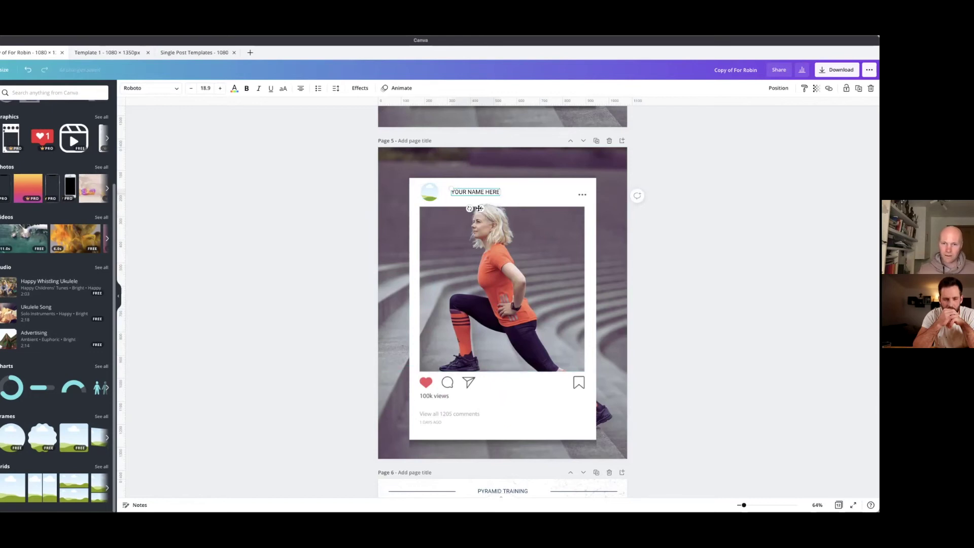
left_click_drag(479, 208, 472, 208)
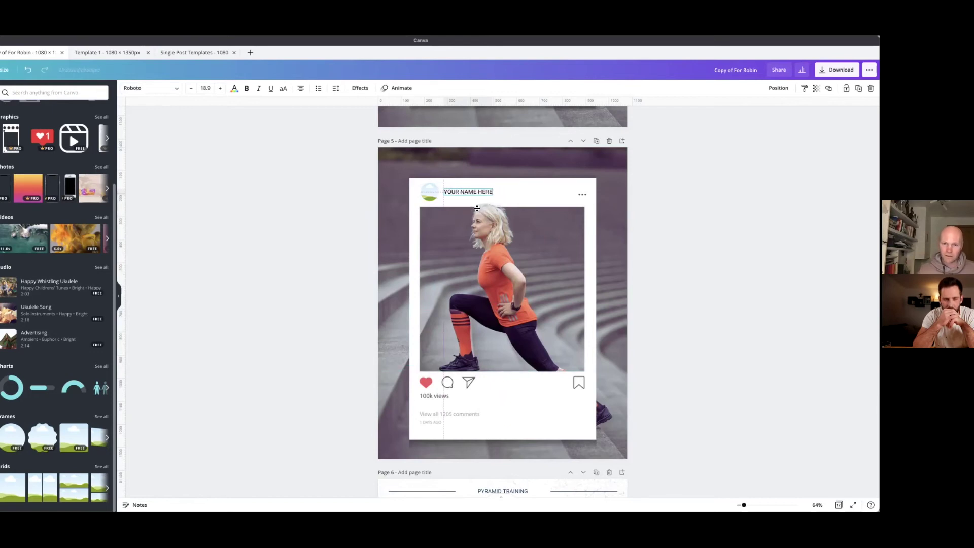
left_click(688, 264)
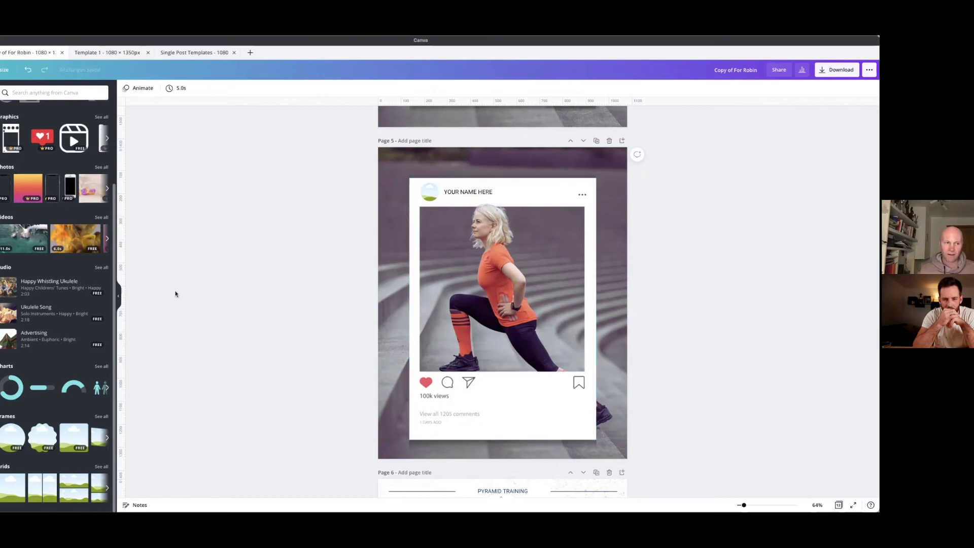
- Add a square shape, size it to cover the comments text under 100k views and colour it white
scroll(25, 195, "up", 3)
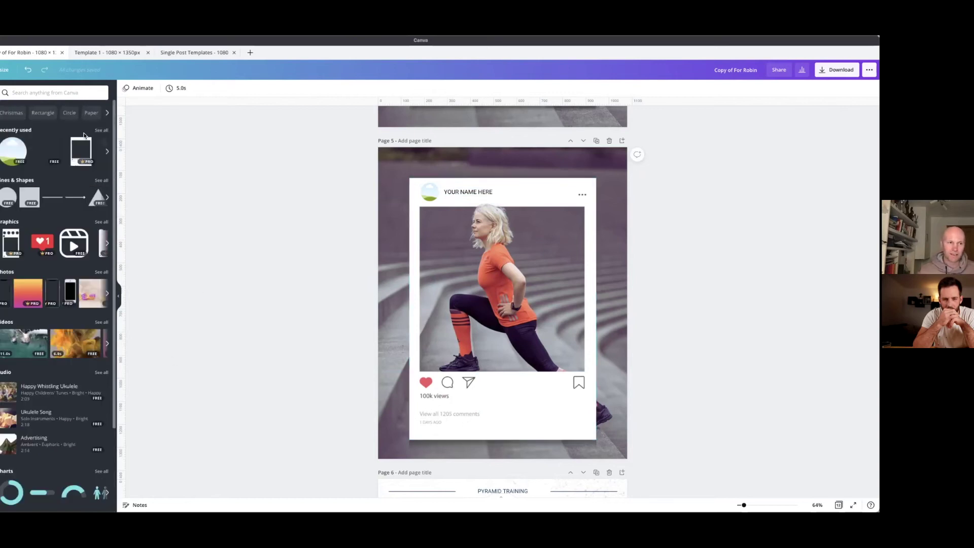
left_click(26, 195)
left_click_drag(502, 234, 483, 416)
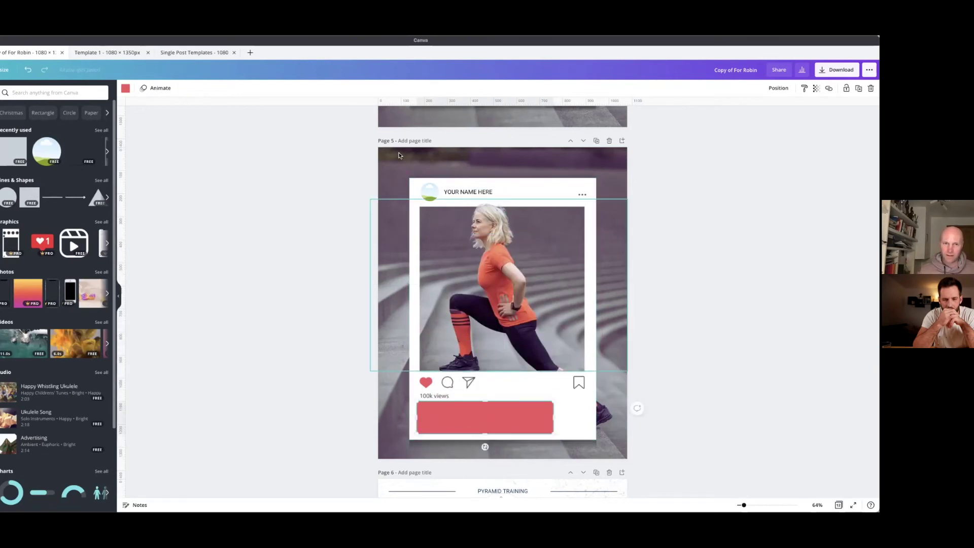
left_click(125, 88)
left_click(43, 146)
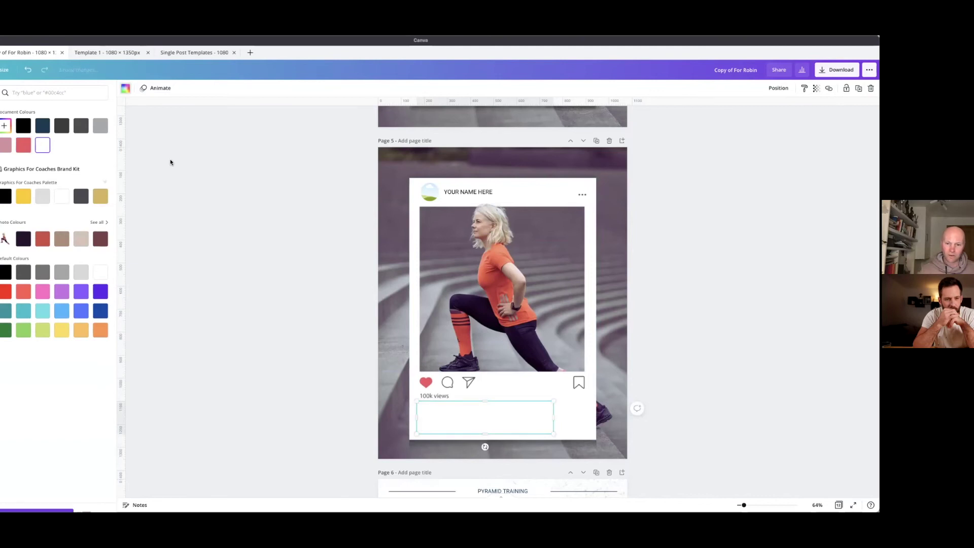
left_click(170, 159)
- Select the post frame together with the white cover rectangle and lock them in place
left_click(484, 352)
left_click(514, 420, "shift")
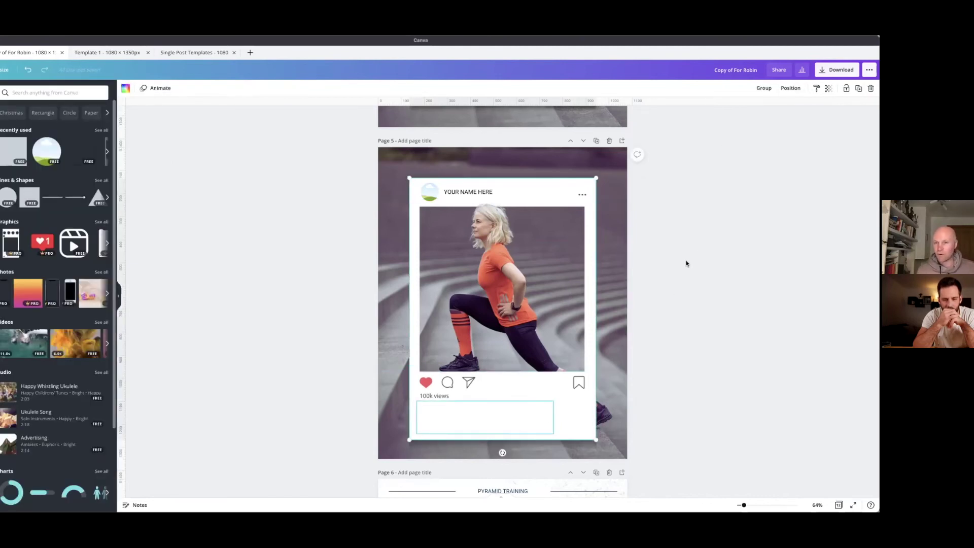
left_click(702, 246)
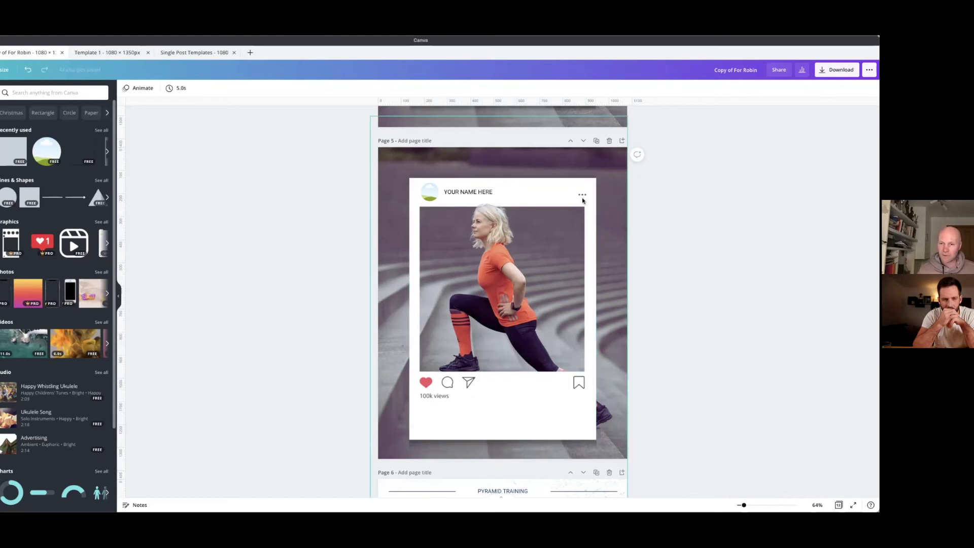
left_click(543, 190)
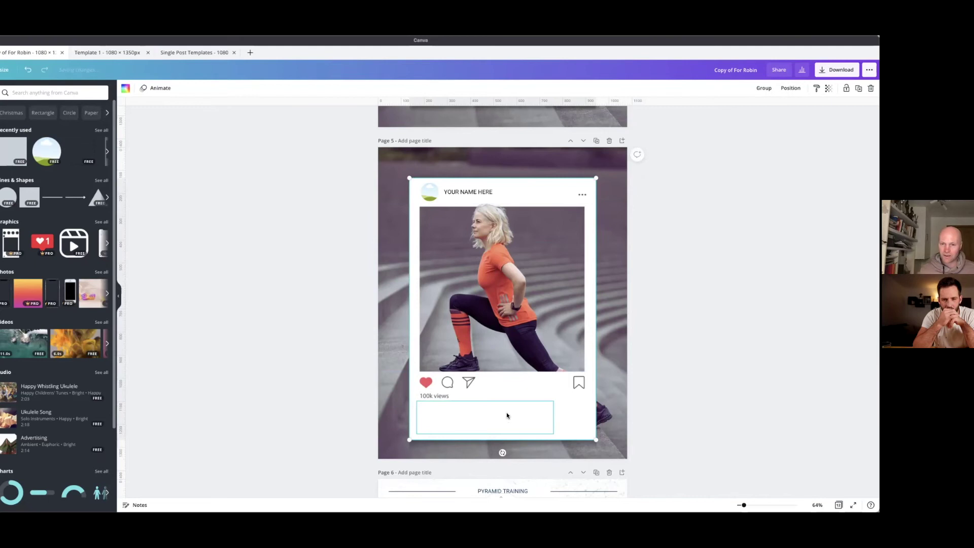
key("alt+shift+l")
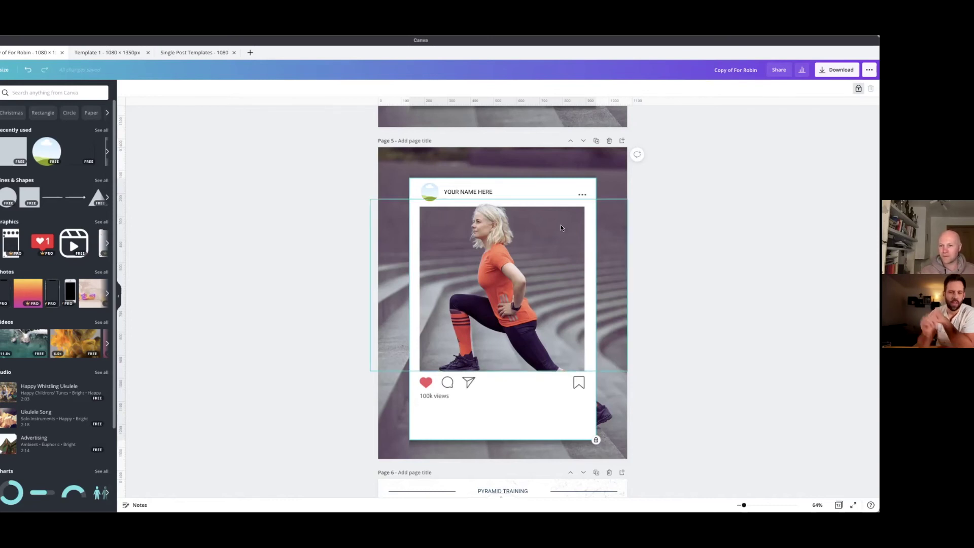
- Look over the cover variations on pages 6 to 9
scroll(574, 201, "down", 2)
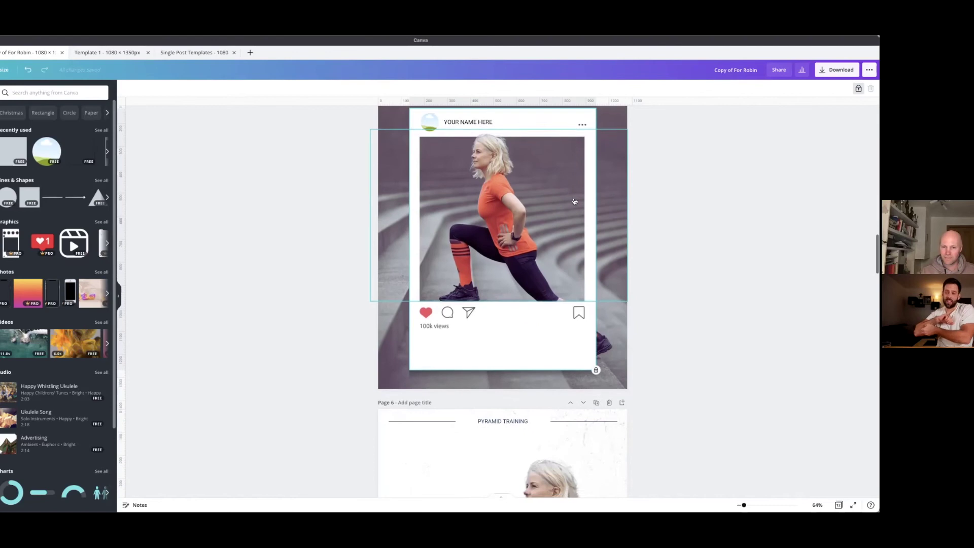
scroll(574, 201, "up", 4)
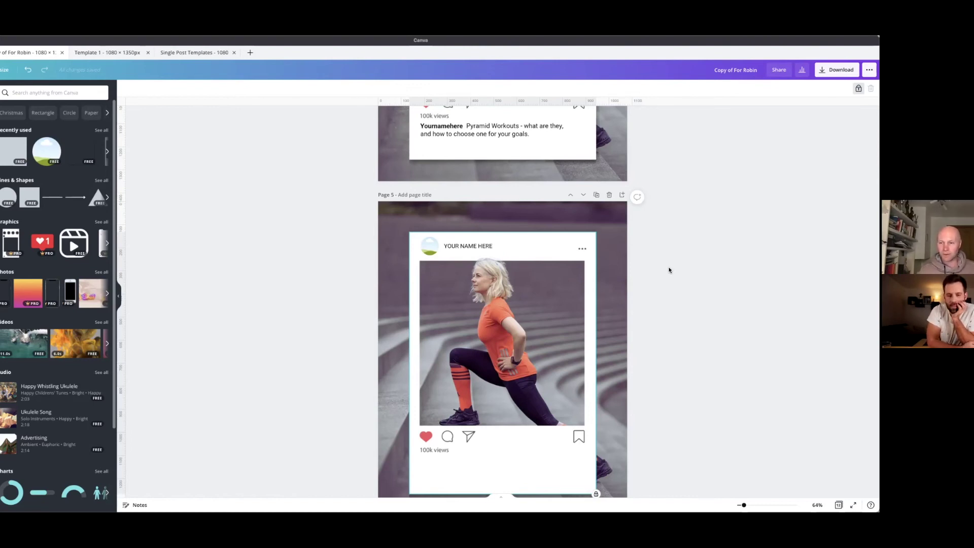
scroll(669, 270, "down", 5)
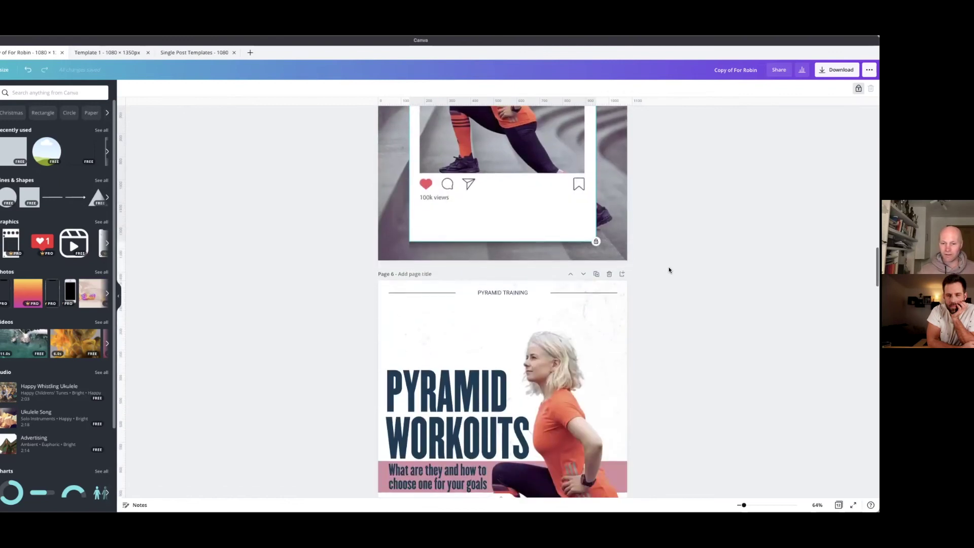
scroll(670, 270, "down", 9)
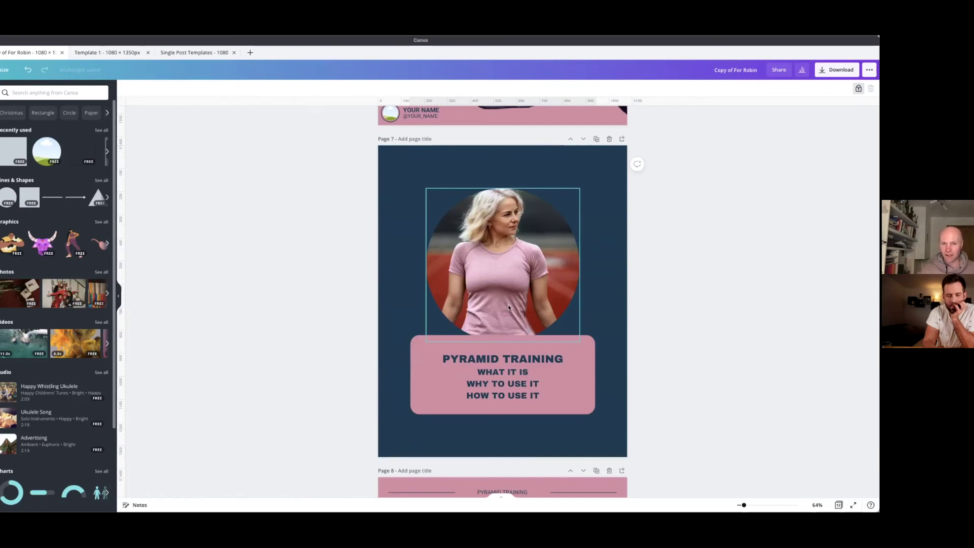
scroll(398, 355, "down", 2)
scroll(399, 357, "down", 3)
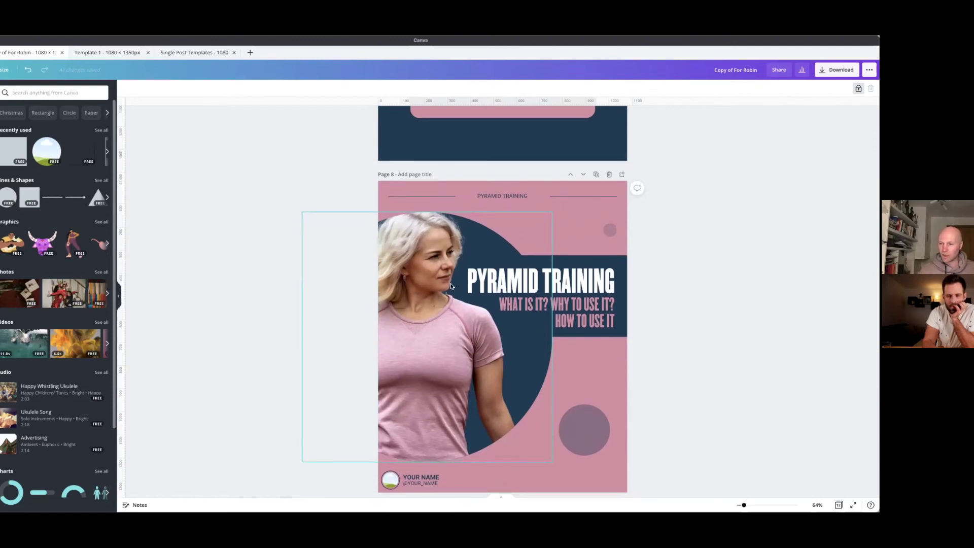
scroll(451, 287, "down", 6)
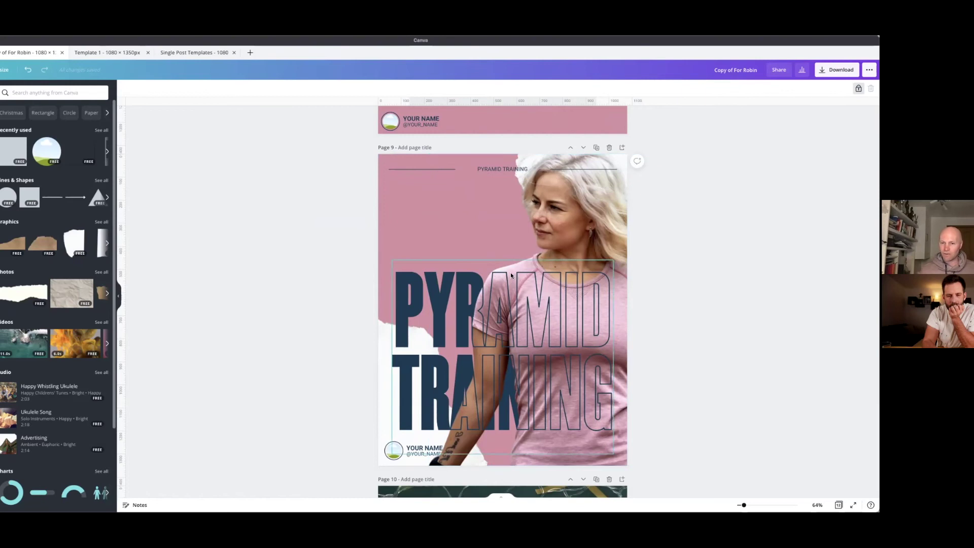
- Unlock the woman cut-out on page 9 and shift it towards the page's centre, away from the right edge
left_click(574, 225)
left_click(598, 219)
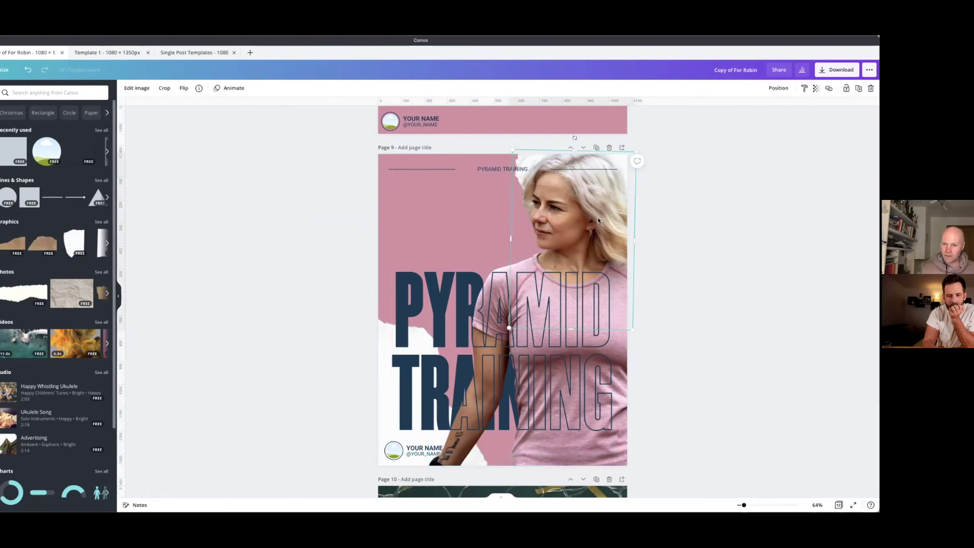
left_click(461, 247)
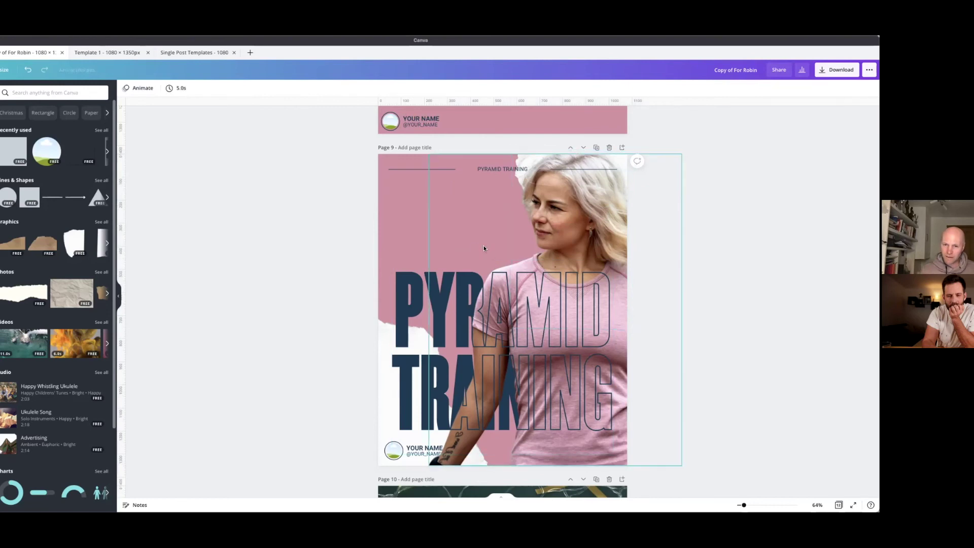
left_click(491, 248)
left_click(490, 240)
key("alt+shift+l")
left_click_drag(468, 222, 437, 221)
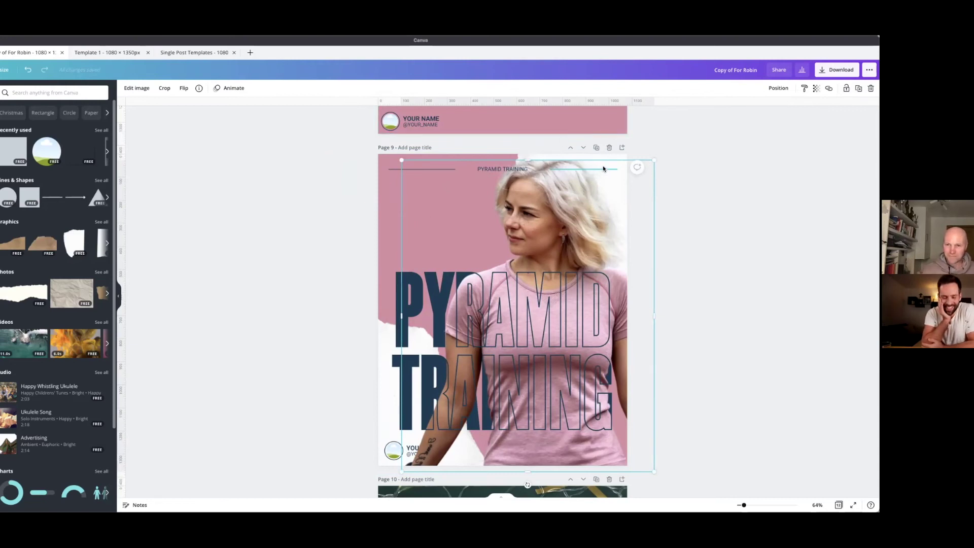
- Duplicate page 9 and remove the pink background and torn paper pieces from the copy
left_click(596, 148)
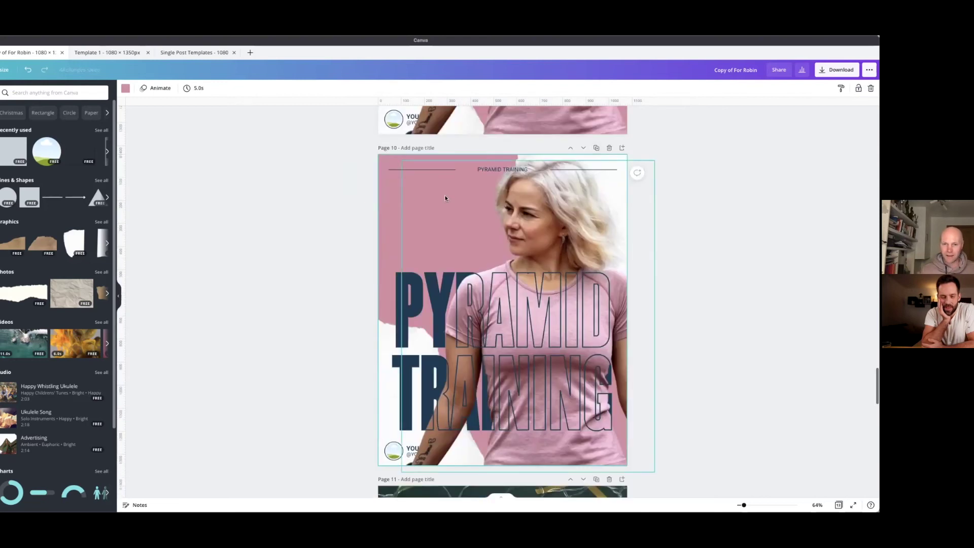
key("Delete")
left_click(381, 339)
key("Escape")
left_click(400, 456)
key("Escape")
- Clear the profile picture, the PYRAMID TRAINING header line and the woman cut-out from page 10
left_click(391, 457)
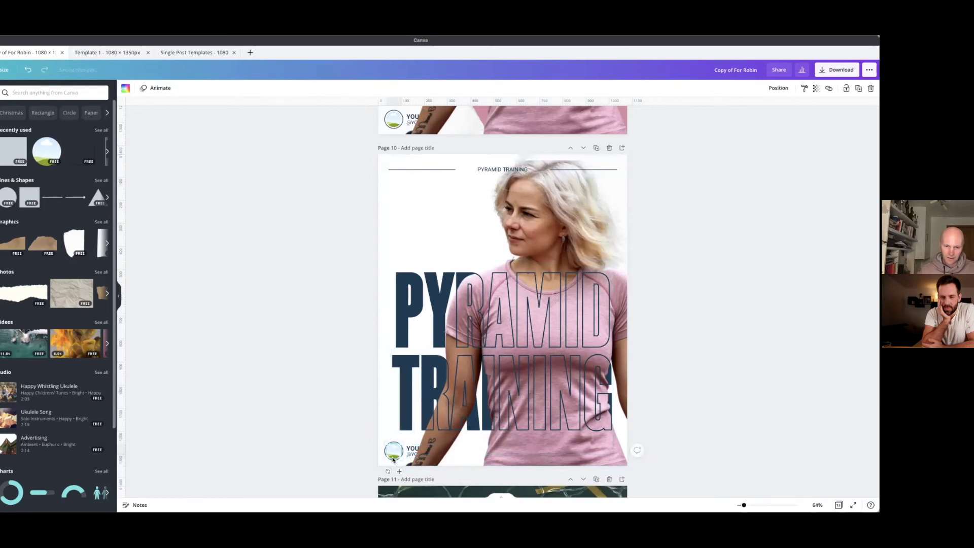
left_click(556, 230)
left_click_drag(394, 176, 376, 247)
mouse_move(484, 161)
left_mouse_down()
mouse_move(624, 194)
mouse_move(589, 202)
left_mouse_up()
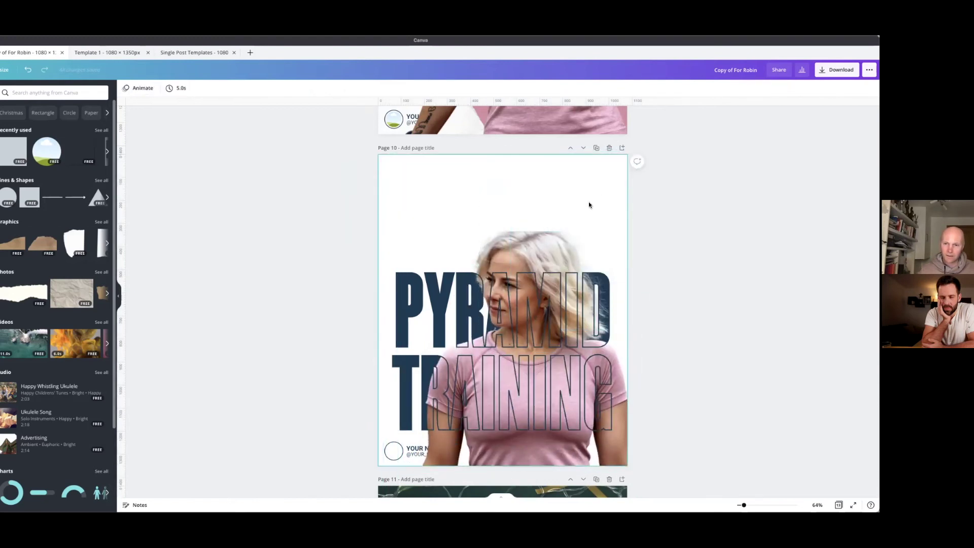
left_click_drag(597, 260, 594, 185)
key("Delete")
- Move page 10's solid PYRAMID TRAINING title up to the page's middle and clear the leftover name block
left_click(508, 278)
mouse_move(508, 278)
left_mouse_down()
mouse_move(553, 219)
mouse_move(595, 208)
mouse_move(501, 287)
mouse_move(491, 249)
mouse_move(502, 244)
mouse_move(490, 255)
mouse_move(512, 269)
mouse_move(507, 294)
left_mouse_up()
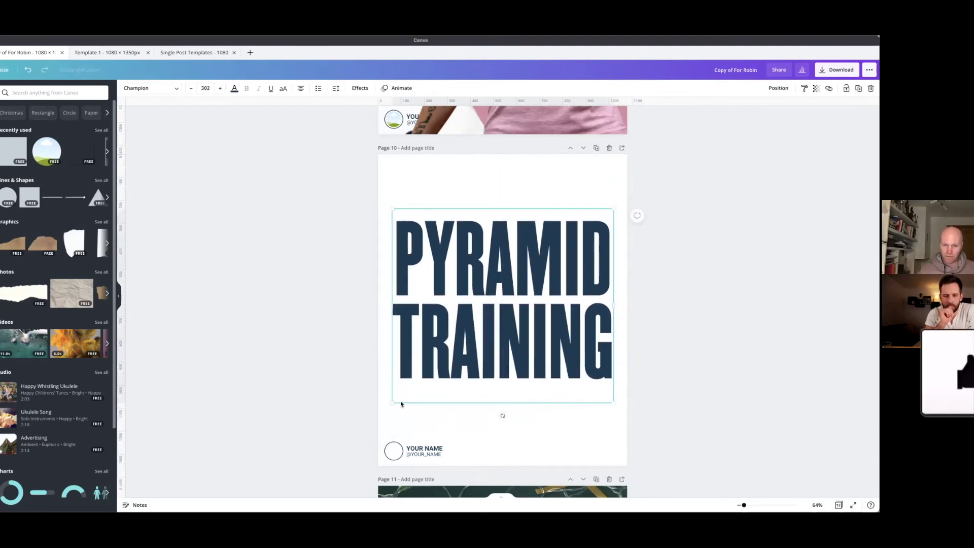
left_click(447, 441)
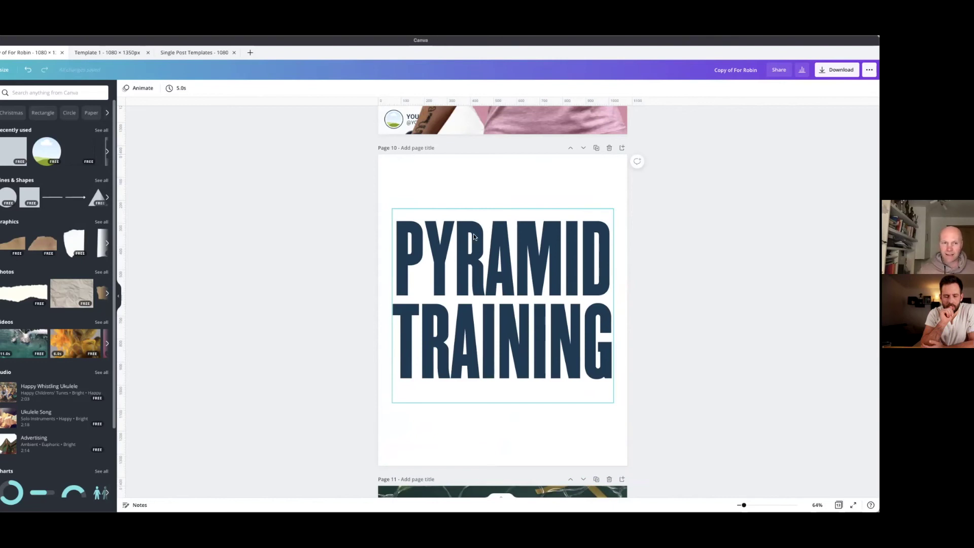
- Duplicate the PYRAMID TRAINING title, align the copy exactly over the original and apply the Hollow text effect to it
key("Tab")
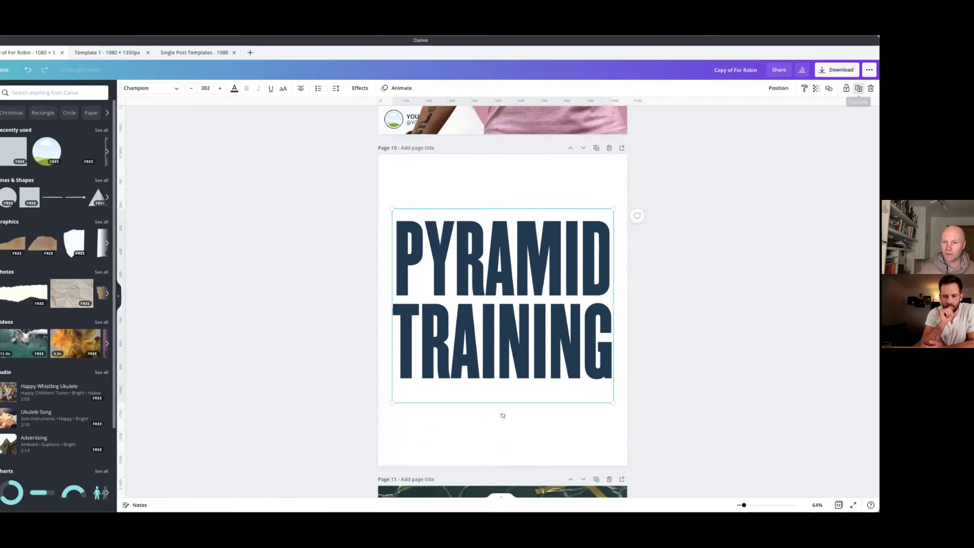
left_click(859, 89)
left_click_drag(531, 283, 525, 270)
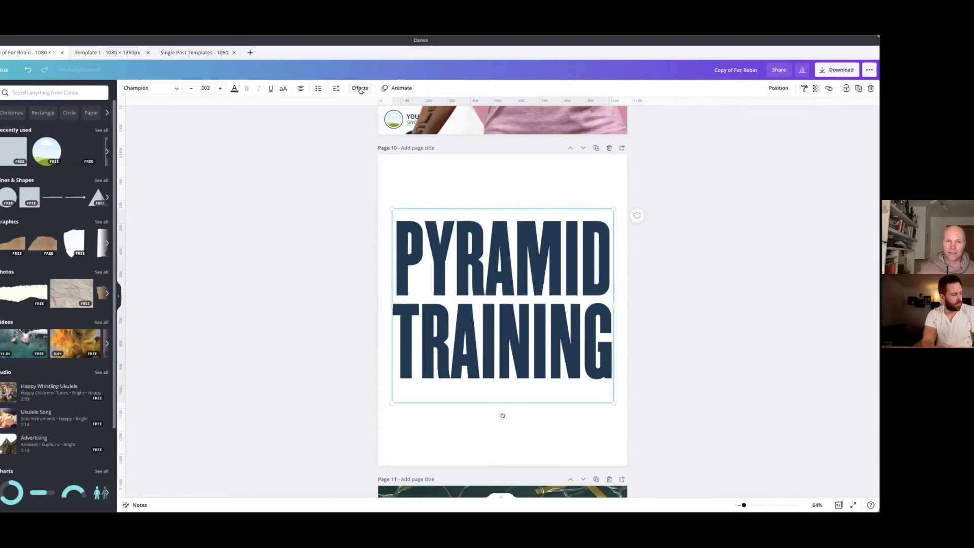
left_click(359, 88)
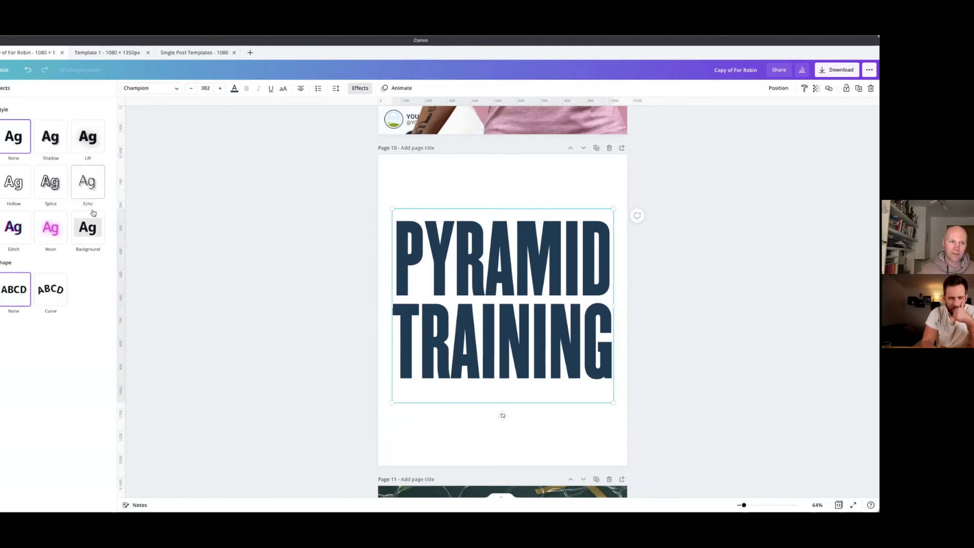
left_click(15, 181)
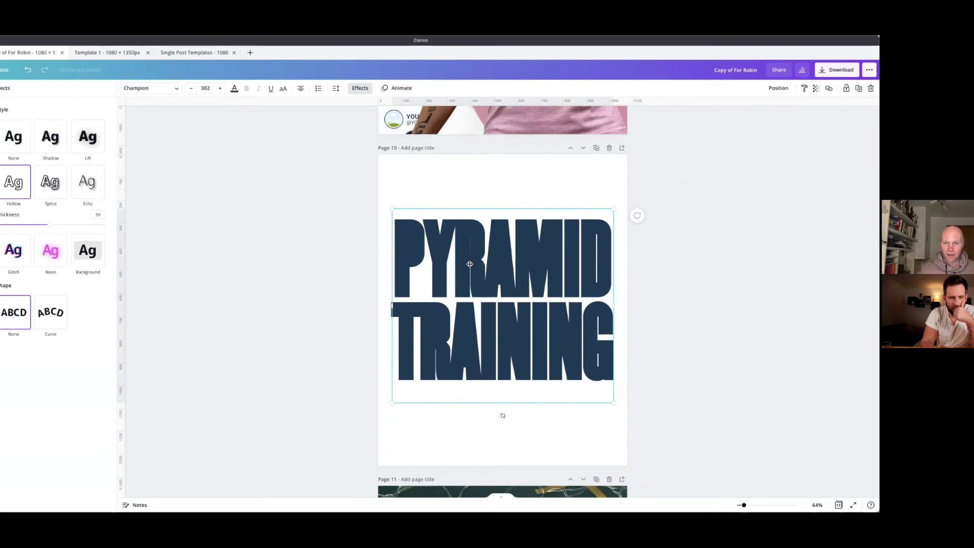
- Set the hollow title's outline thickness to 9 with the copy moved aside, and realign it exactly over the solid title
left_click_drag(470, 264, 478, 187)
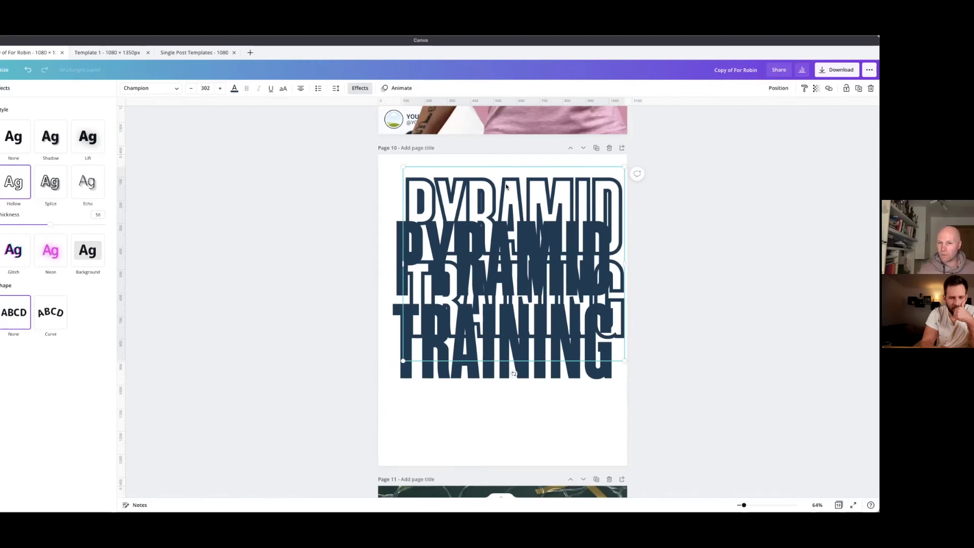
left_click_drag(49, 224, 5, 225)
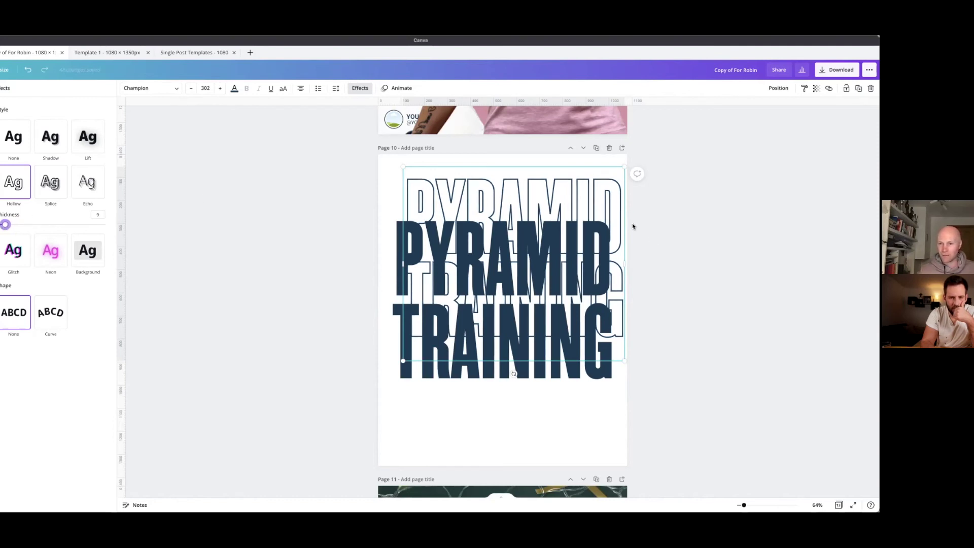
left_click_drag(585, 189, 574, 229)
key("Escape")
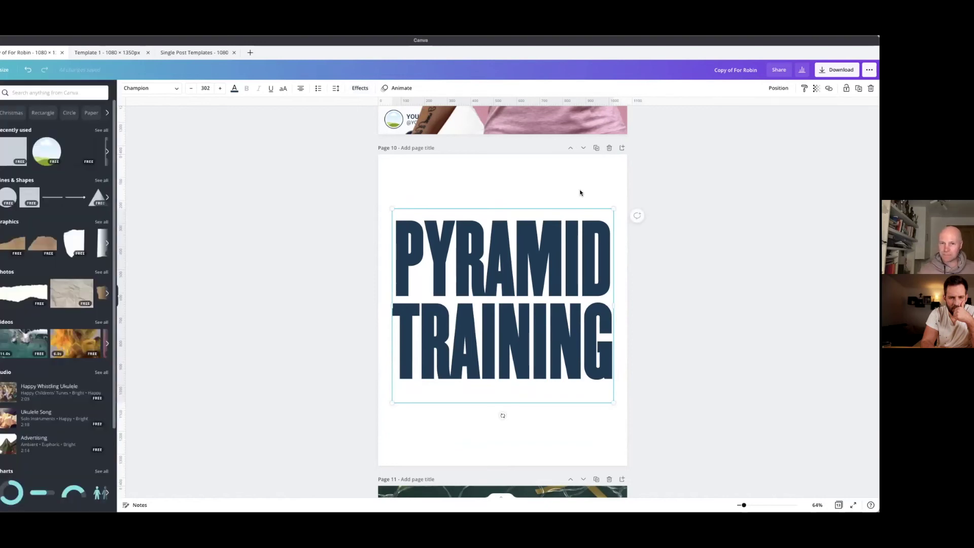
- Move the woman cut-out from page 9 onto page 10 and position it over the PYRAMID TRAINING title
scroll(584, 149, "up", 1)
scroll(584, 148, "up", 5)
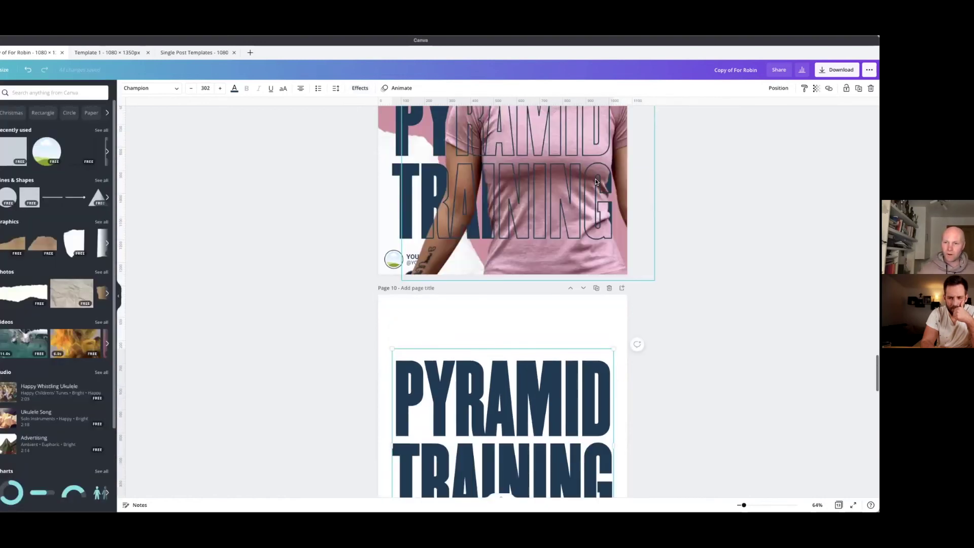
left_click_drag(571, 135, 561, 443)
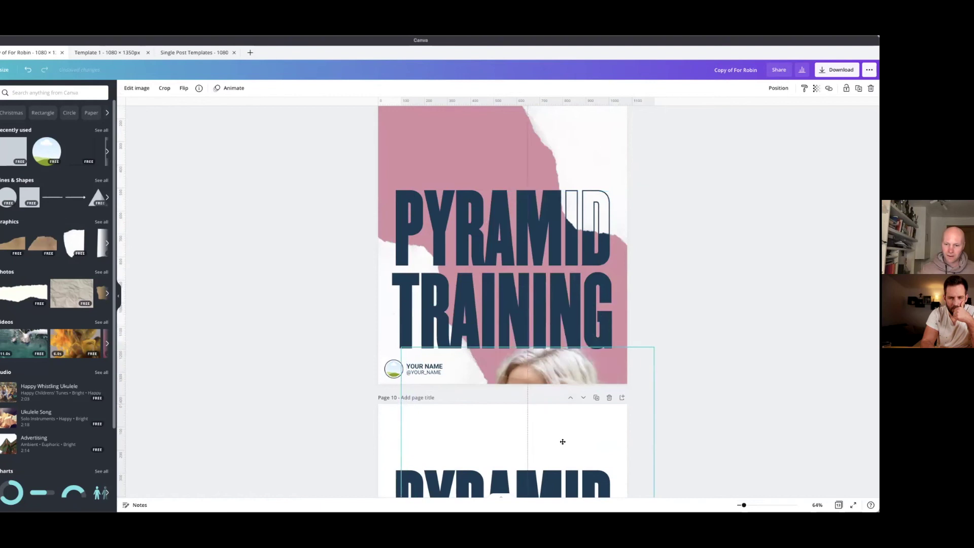
scroll(568, 396, "down", 1)
scroll(575, 350, "down", 2)
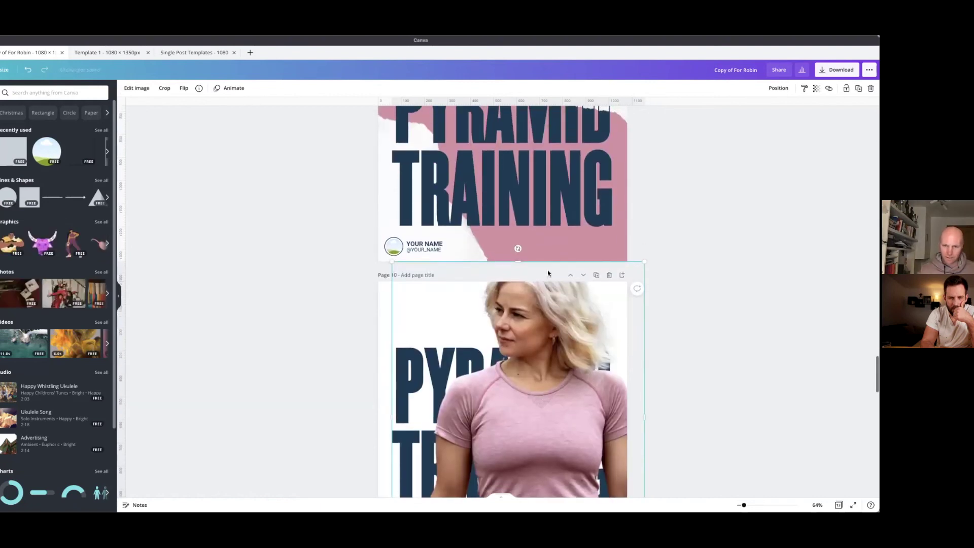
scroll(563, 254, "up", 2)
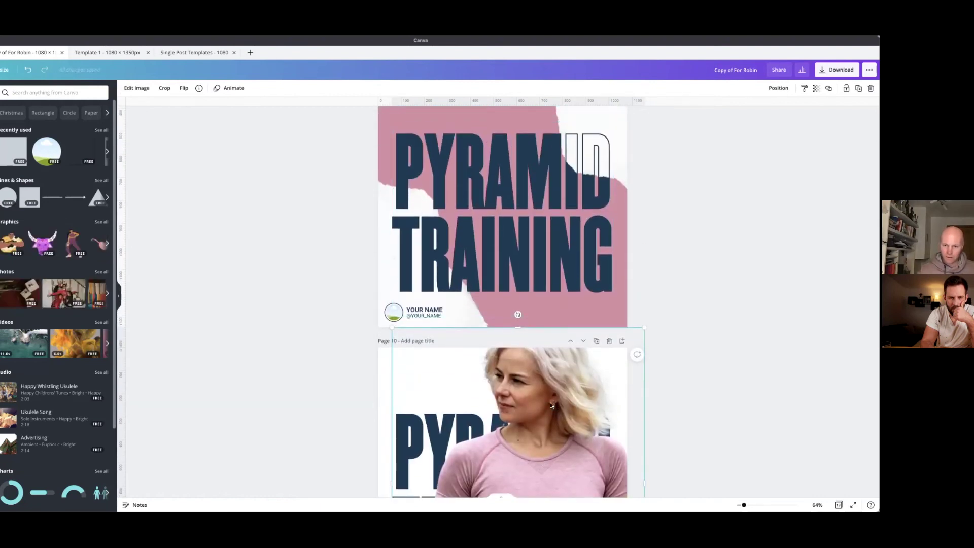
scroll(559, 355, "down", 3)
left_click_drag(545, 277, 520, 305)
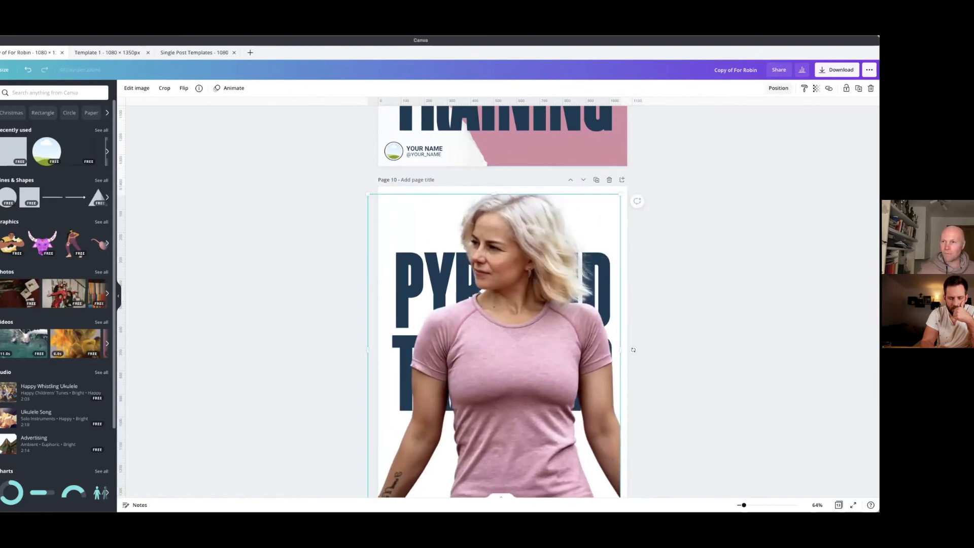
- Send the woman cut-out one layer backwards, between the solid and hollow titles, and shift it toward page 10's right side
left_click(778, 87)
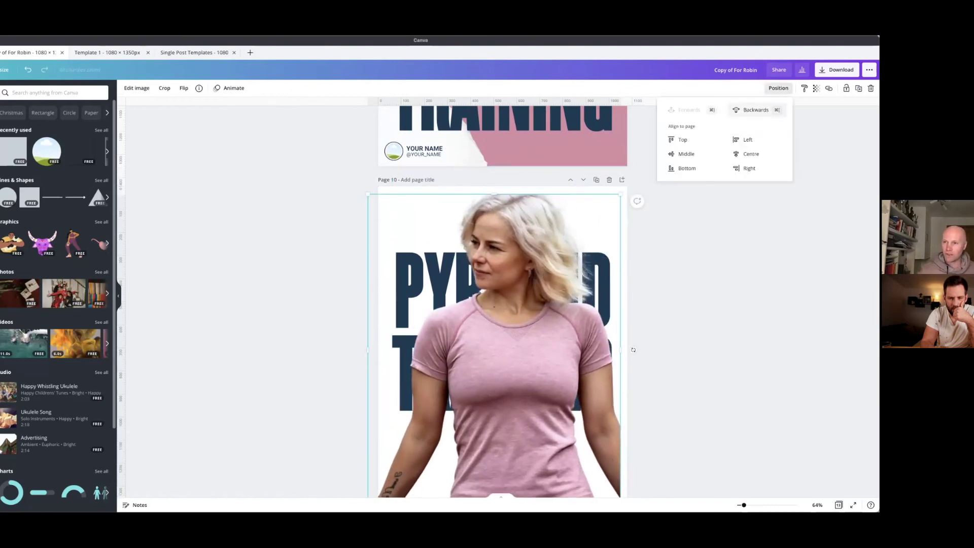
left_click(757, 109)
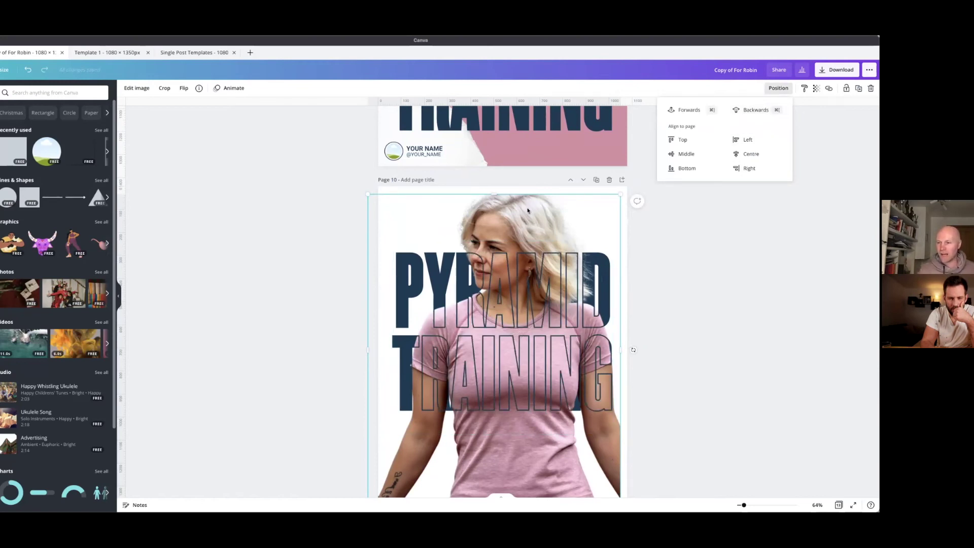
left_click_drag(525, 224, 550, 245)
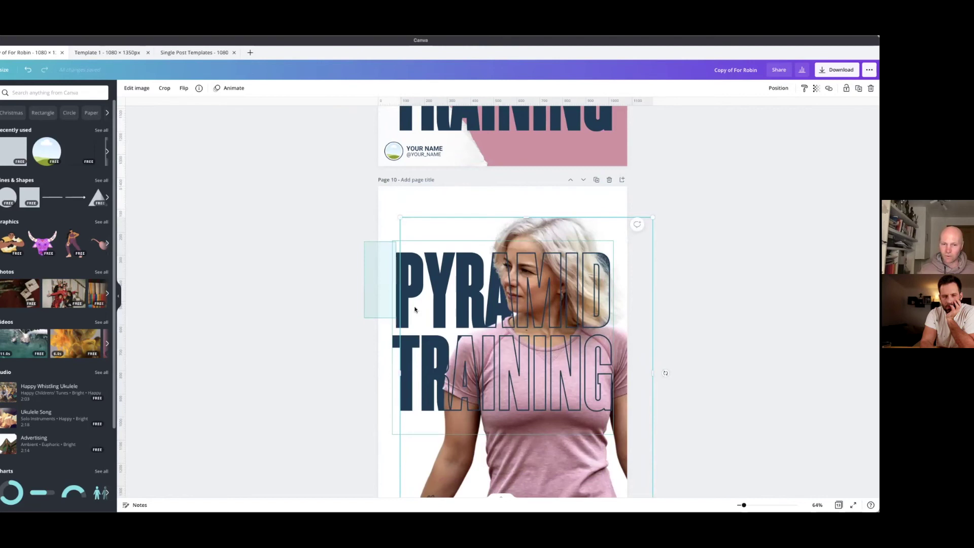
- Lower both stacked PYRAMID TRAINING titles to the woman's chest, and shift titles and cut-out up together so her head meets page 10's top
left_click(443, 284)
left_click_drag(443, 283, 445, 373)
left_click(562, 282)
scroll(577, 271, "down", 2)
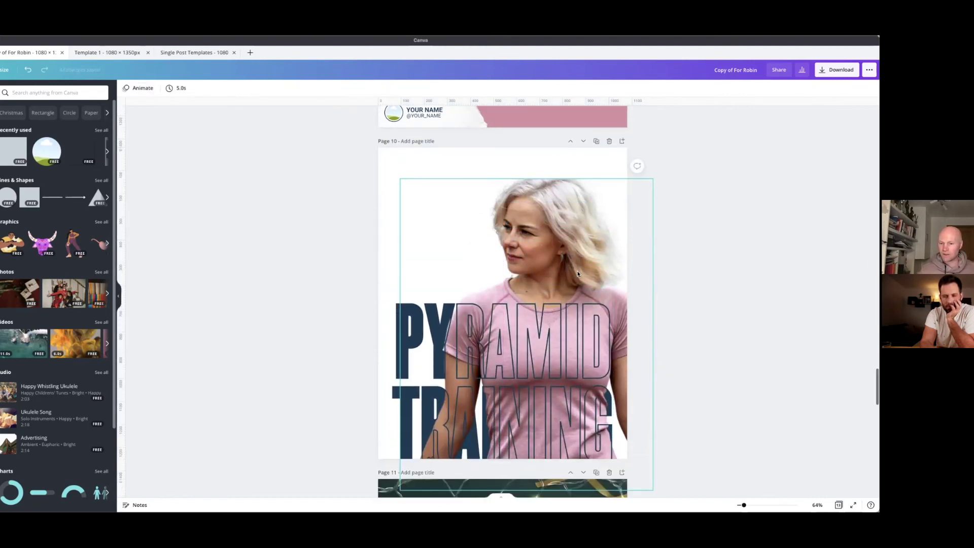
left_click_drag(401, 293, 366, 390)
left_click_drag(474, 346, 474, 316)
left_click(706, 240)
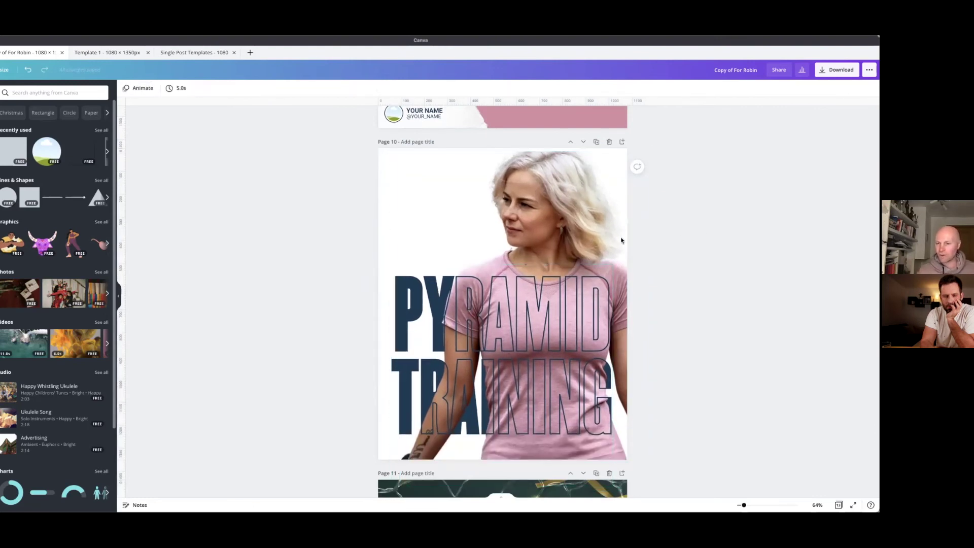
- Examine the Hollow effect settings of page 9's PYRAMID TRAINING title
scroll(619, 236, "up", 2)
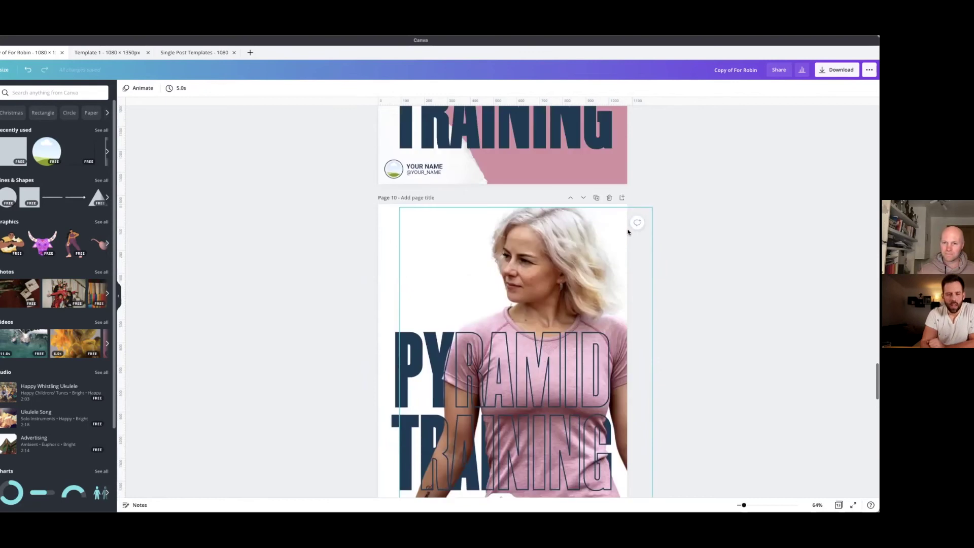
scroll(631, 232, "up", 3)
scroll(639, 232, "up", 4)
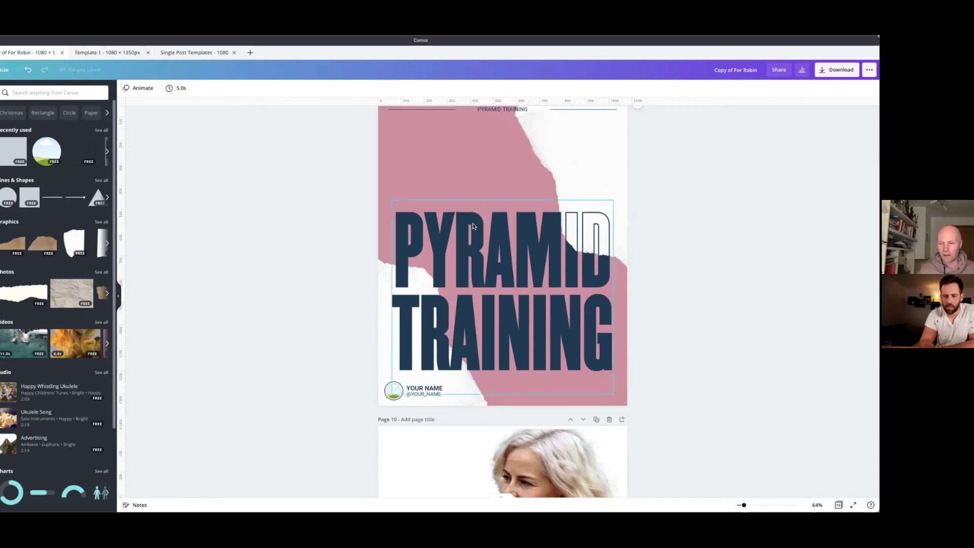
left_click(416, 203)
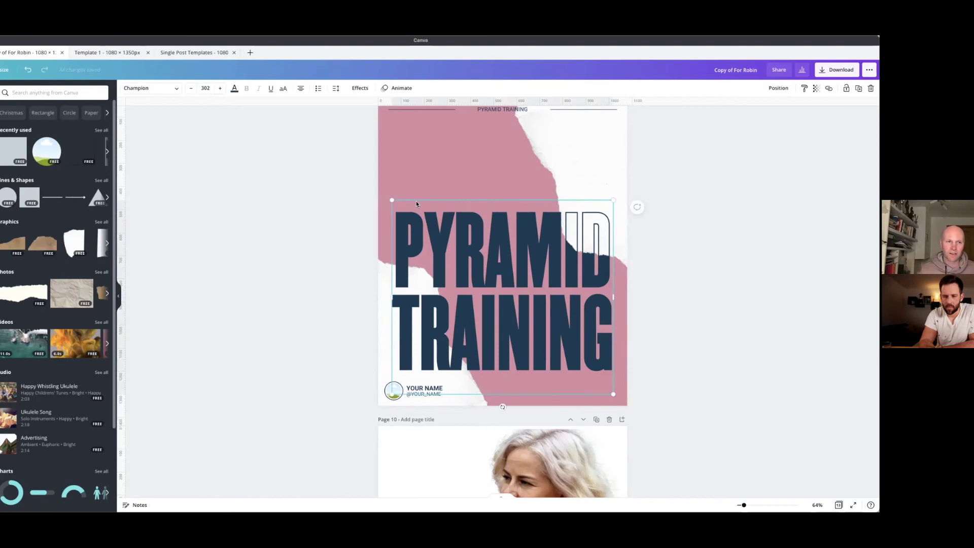
left_click(360, 89)
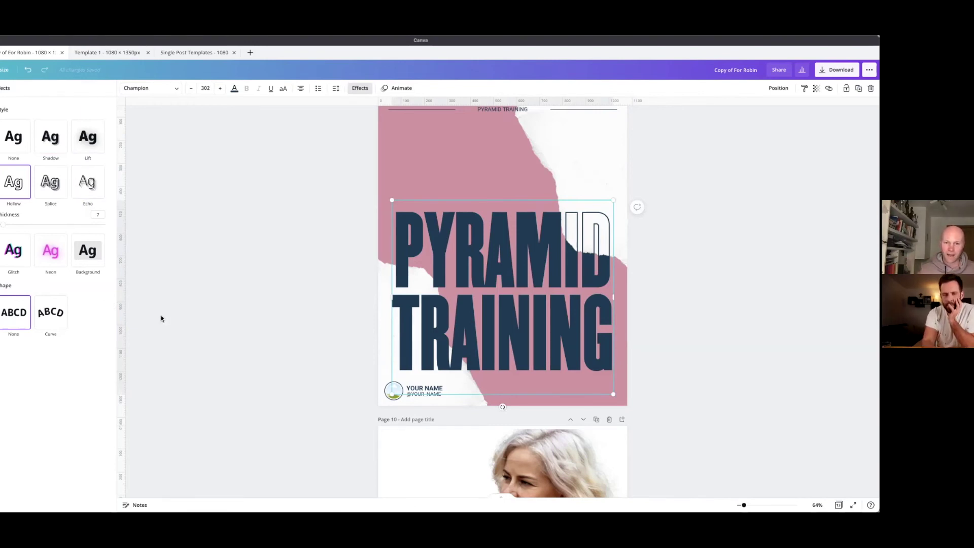
key("Escape")
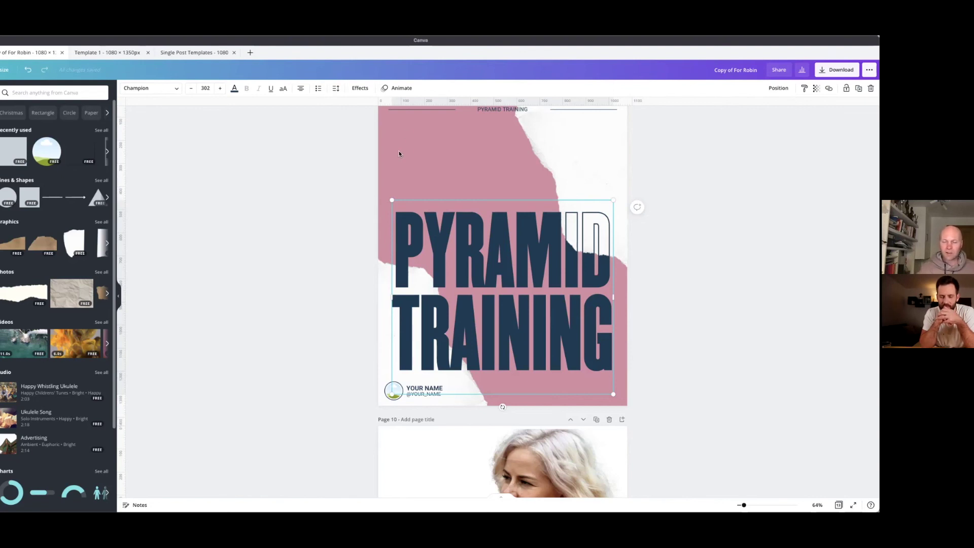
- Switch to the Graphics for Coaches - Nutrition Template design and look through its cover, overview and frequently asked questions pages
scroll(447, 147, "up", 1)
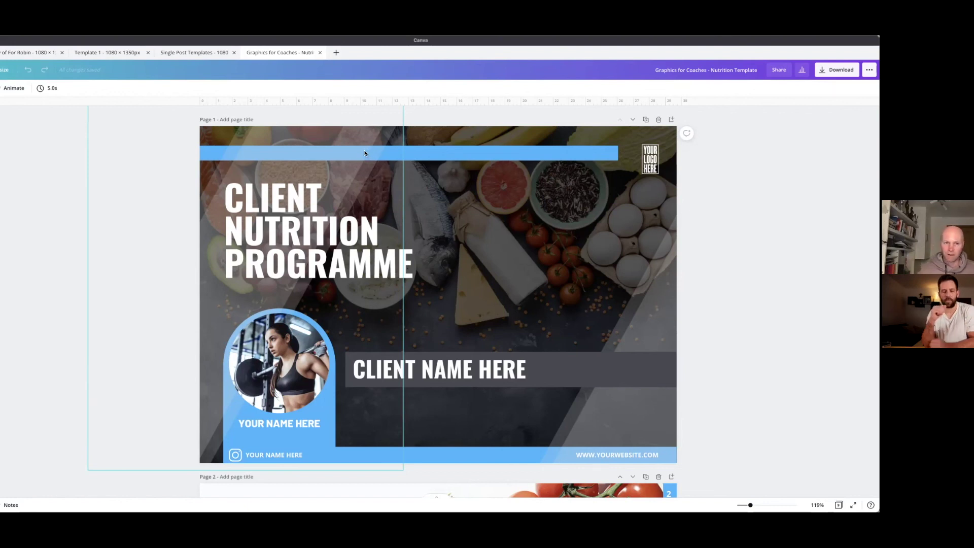
scroll(350, 152, "down", 3)
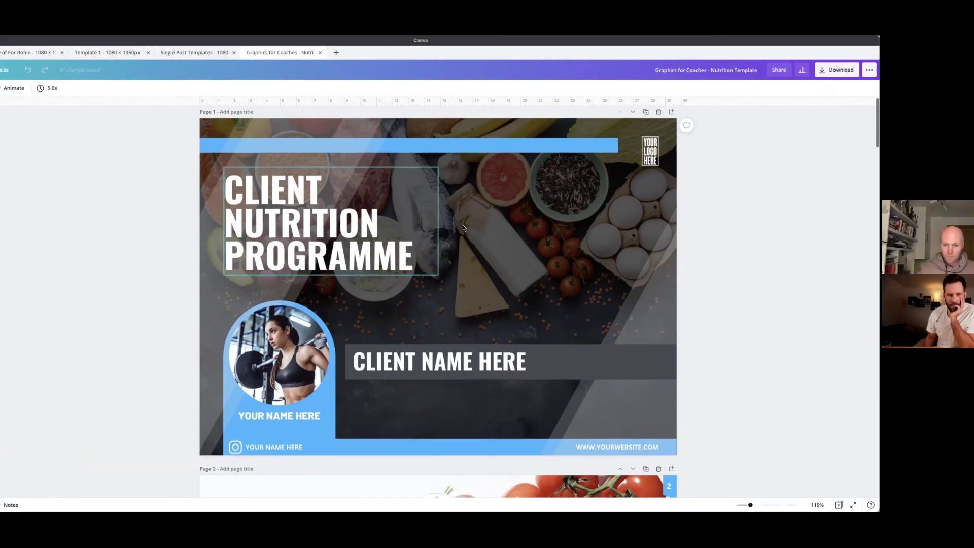
scroll(357, 163, "up", 3)
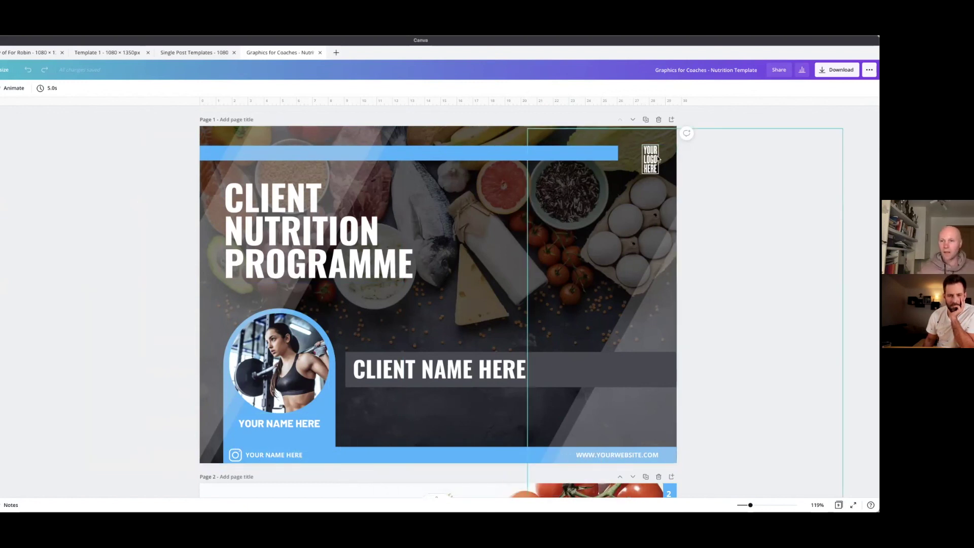
scroll(651, 161, "down", 10)
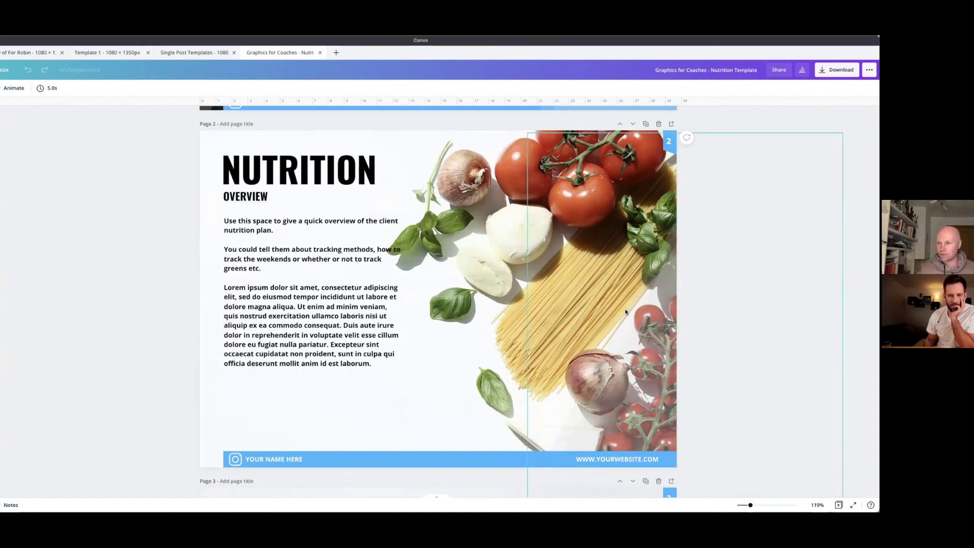
scroll(622, 314, "down", 6)
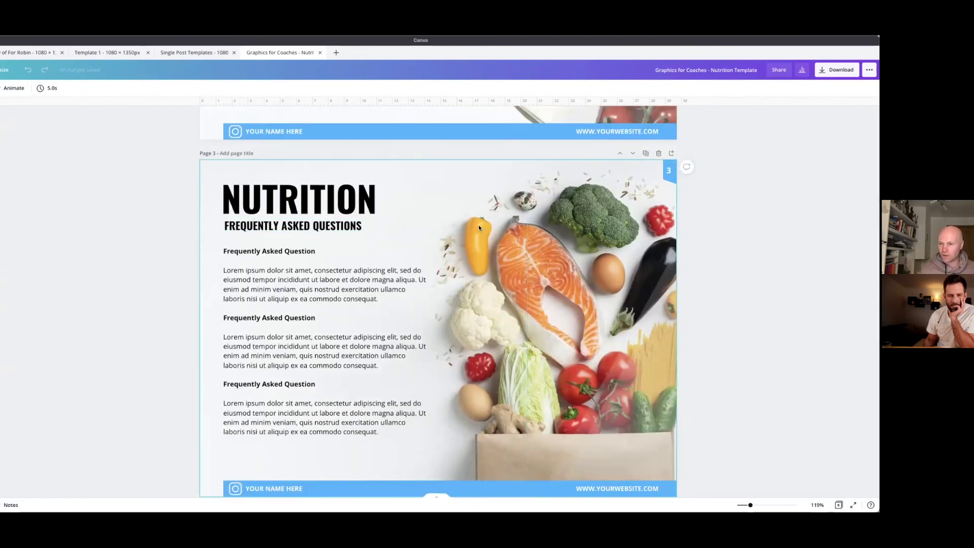
scroll(538, 269, "down", 2)
scroll(599, 317, "up", 8)
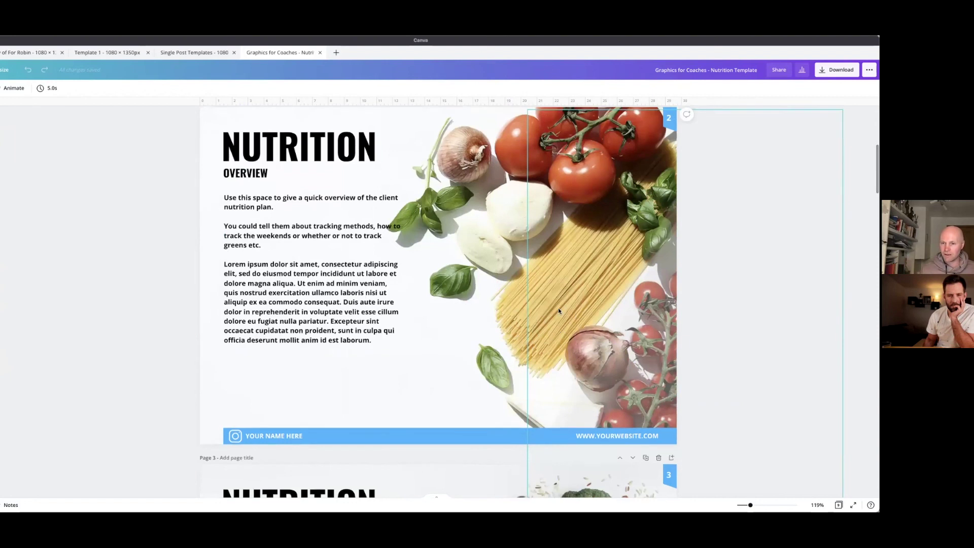
scroll(558, 310, "down", 1)
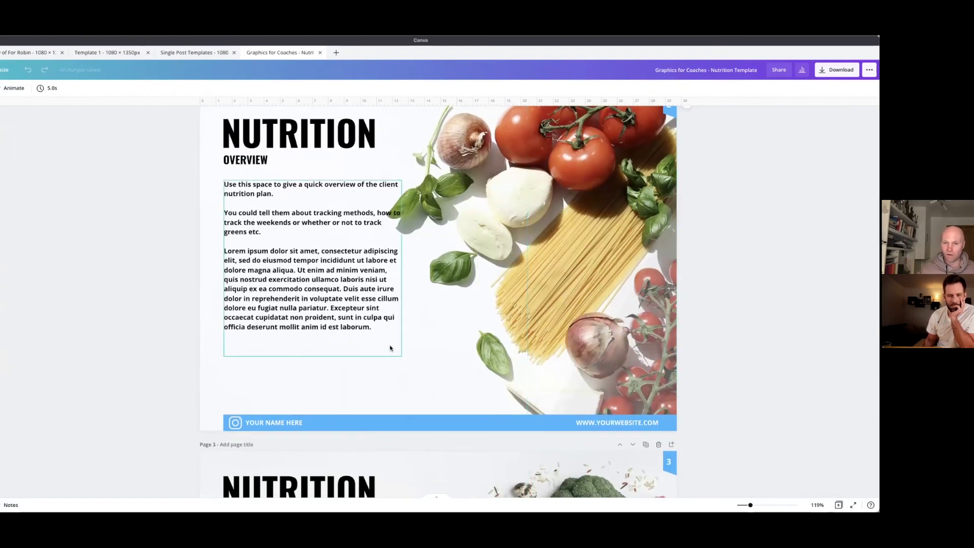
scroll(435, 305, "down", 5)
scroll(428, 313, "down", 3)
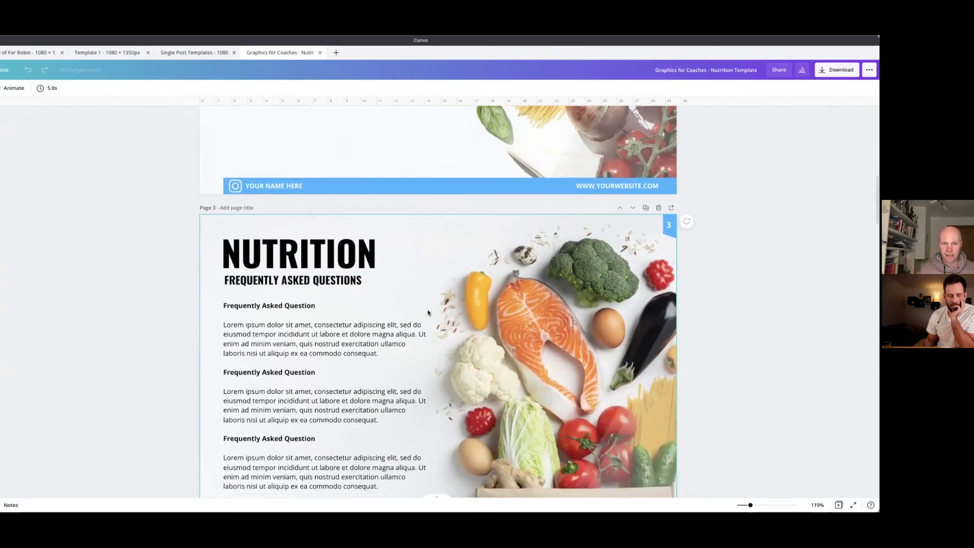
scroll(431, 309, "down", 5)
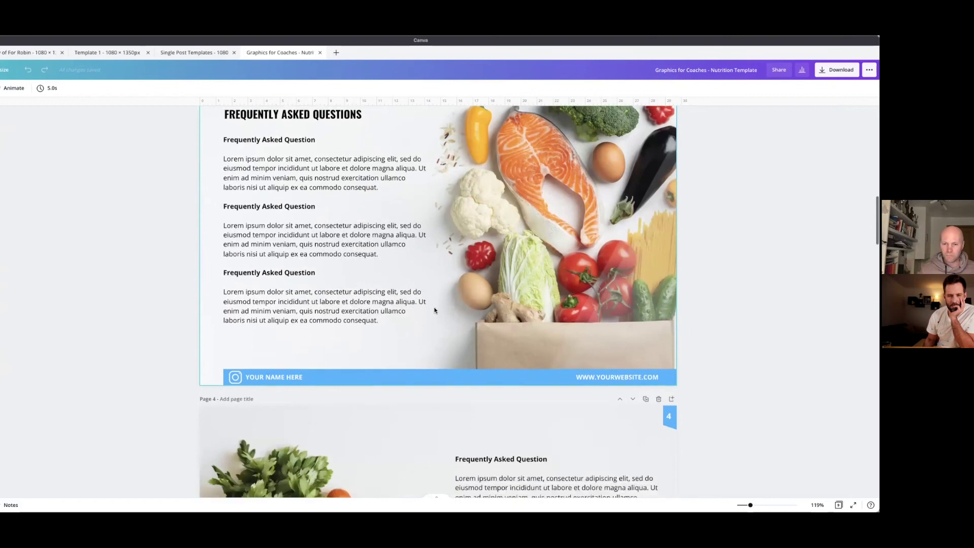
scroll(434, 307, "down", 6)
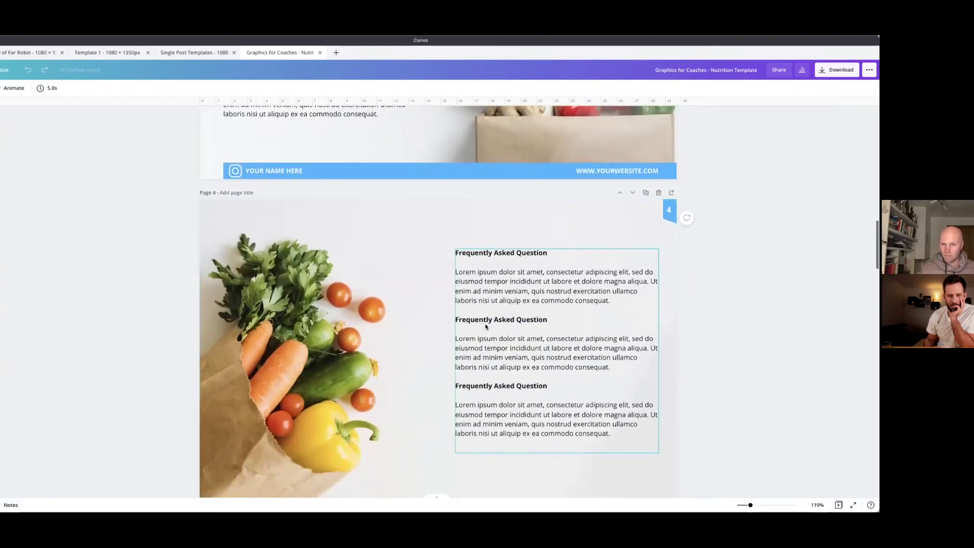
scroll(479, 305, "up", 8)
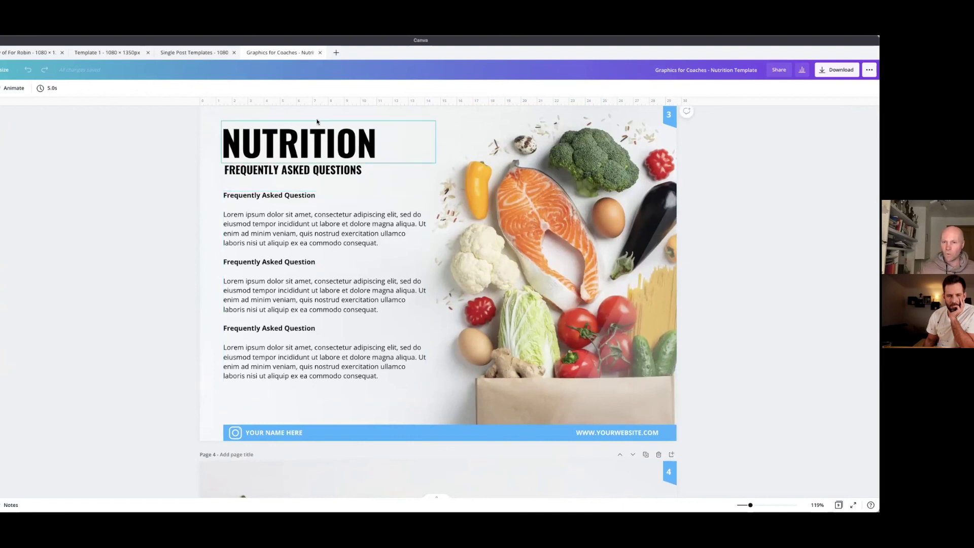
scroll(442, 229, "down", 8)
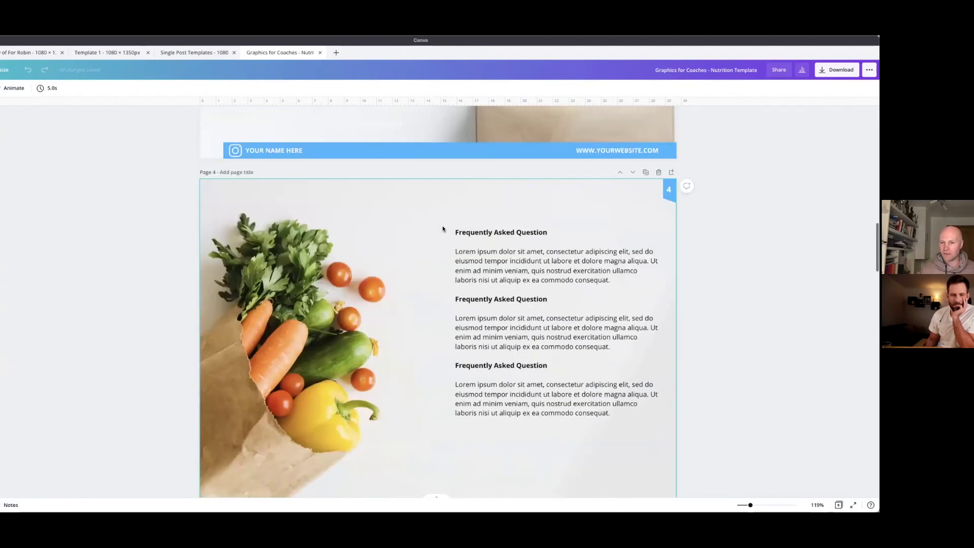
scroll(550, 259, "down", 1)
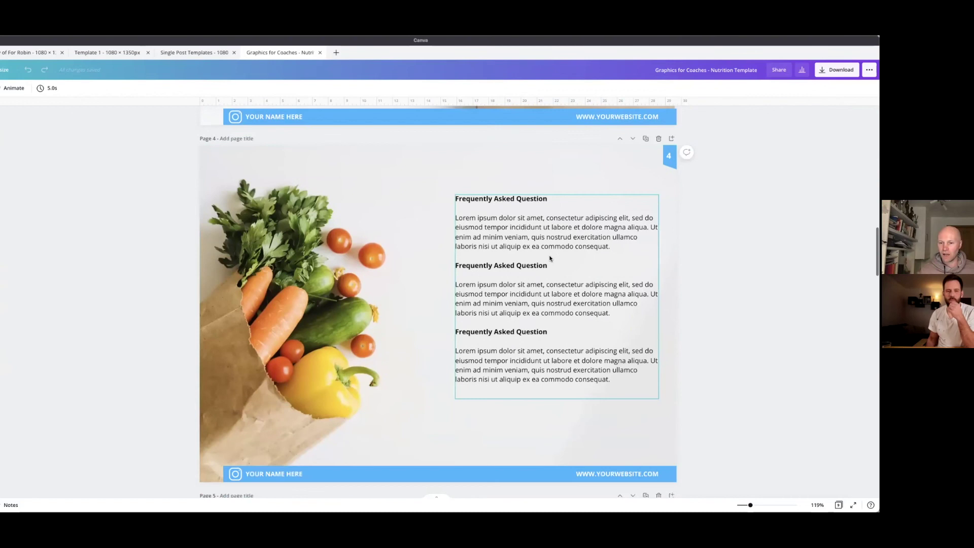
- Review the nutrition template's calorie and macro breakdown page and weekly example meal pages, and return toward the overview page
scroll(550, 259, "down", 10)
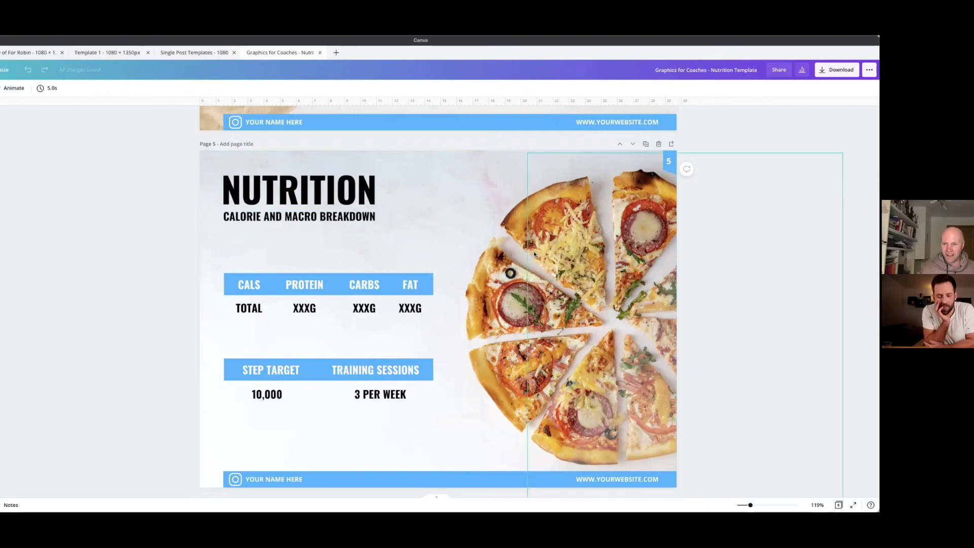
scroll(613, 190, "down", 1)
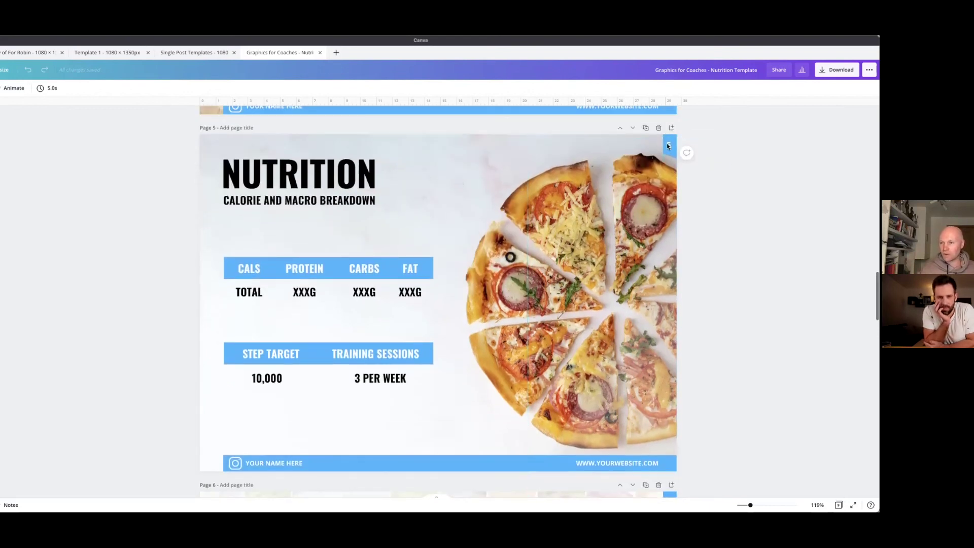
scroll(493, 253, "down", 10)
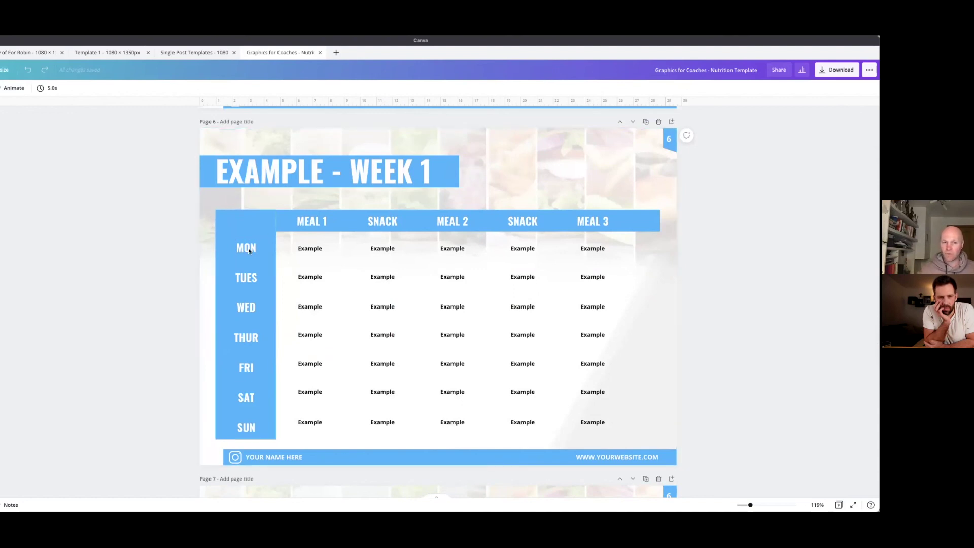
scroll(594, 249, "down", 17)
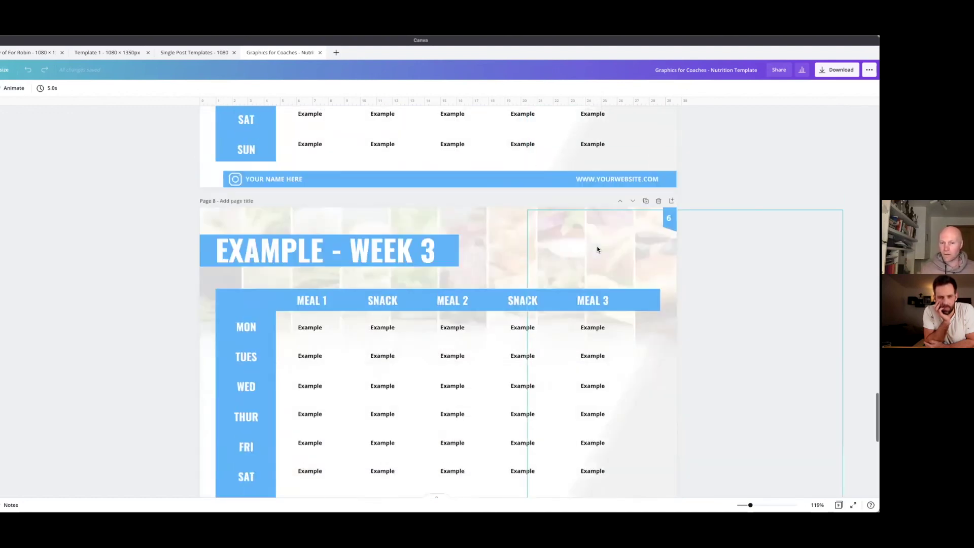
scroll(598, 250, "down", 2)
scroll(599, 247, "up", 12)
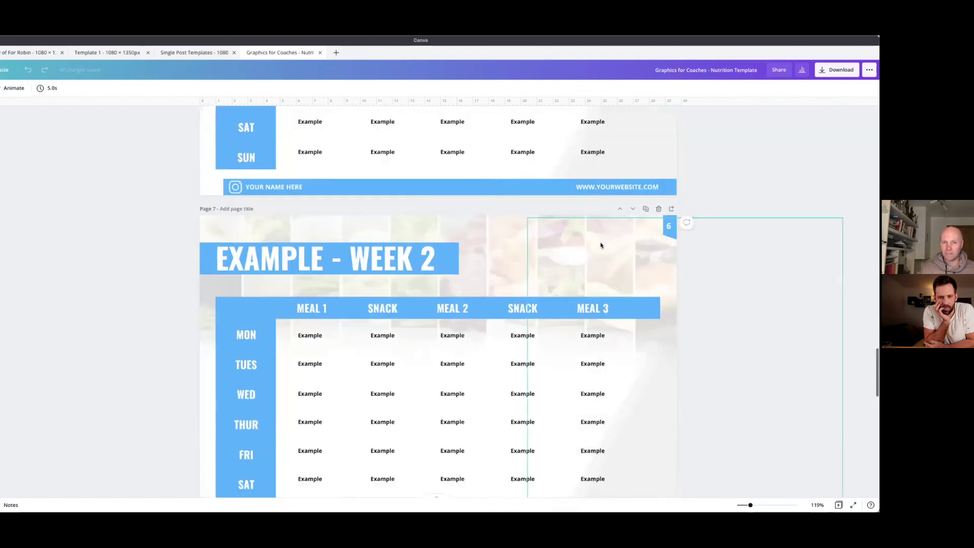
scroll(601, 242, "up", 20)
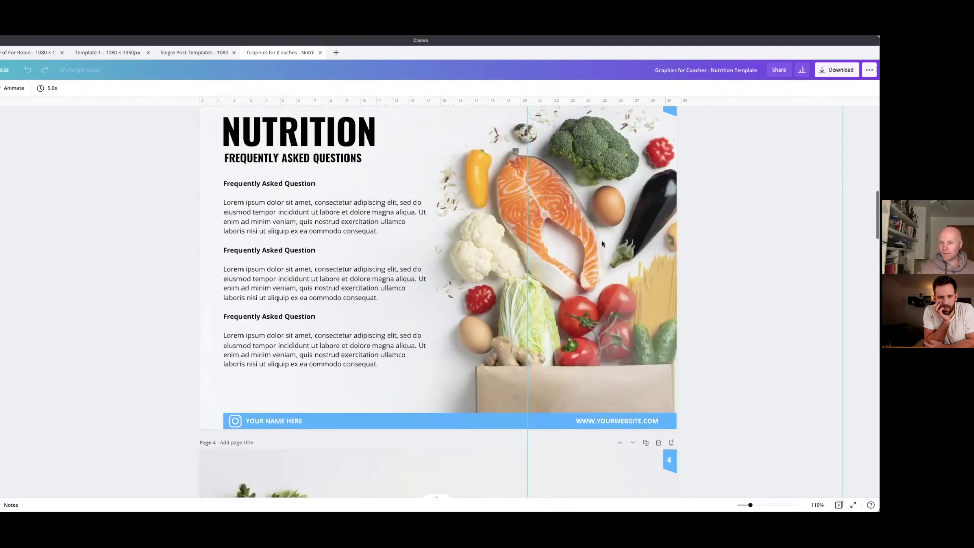
scroll(603, 244, "up", 10)
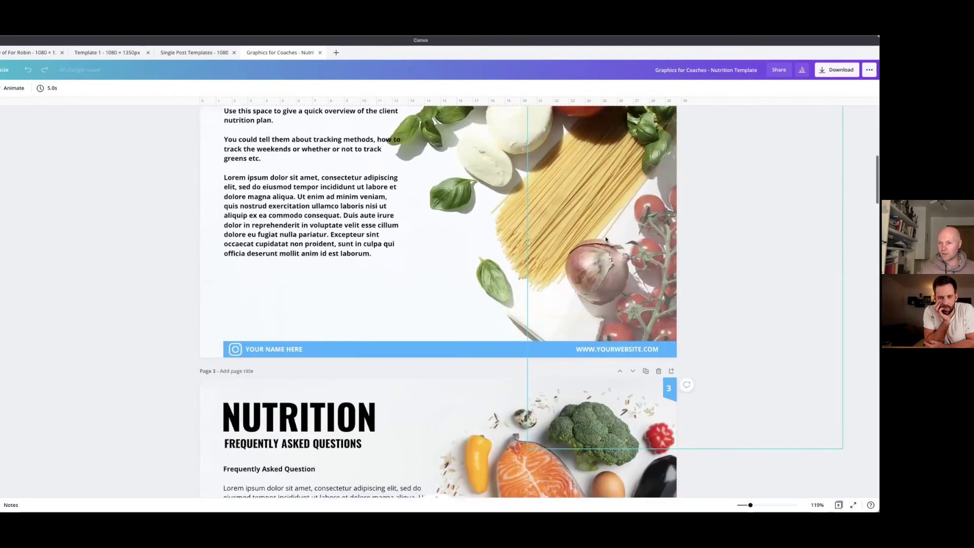
- Leave the nutrition template at its cover page and create a new blank 1080 × 1350 px design
scroll(604, 233, "up", 3)
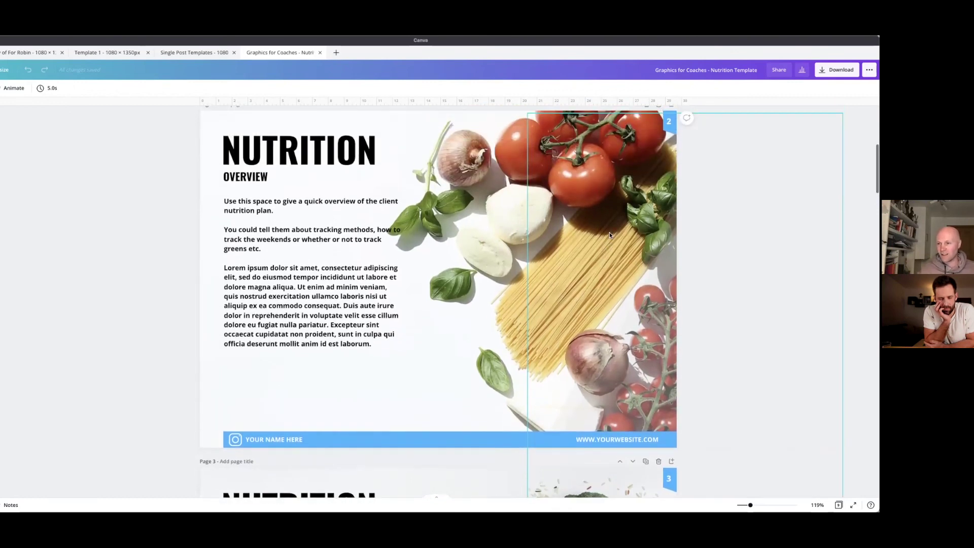
scroll(611, 234, "up", 2)
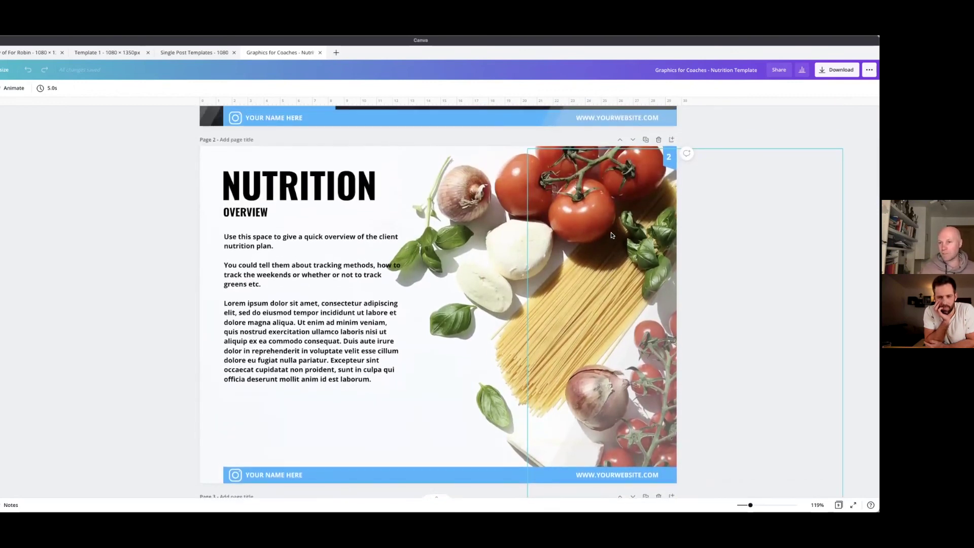
scroll(609, 235, "up", 7)
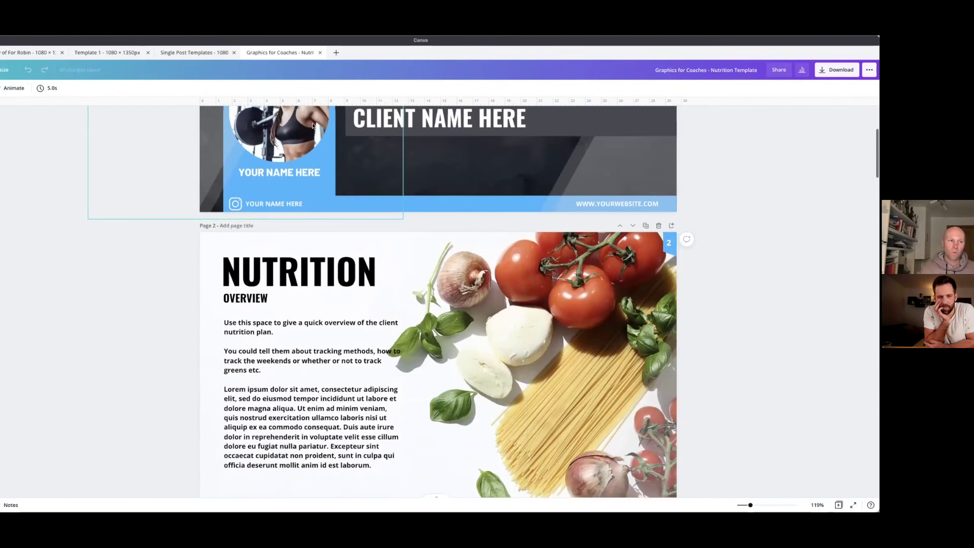
scroll(290, 123, "up", 5)
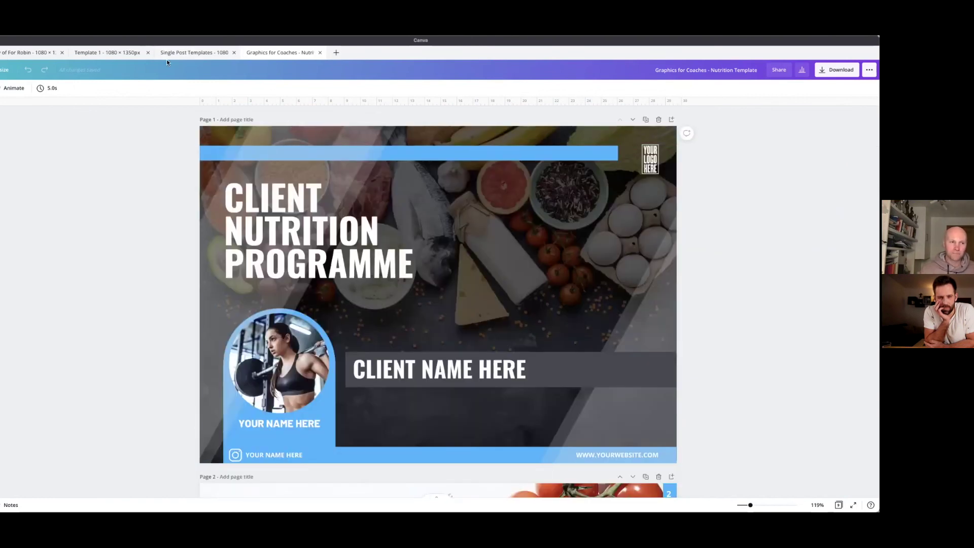
left_click(1, 70)
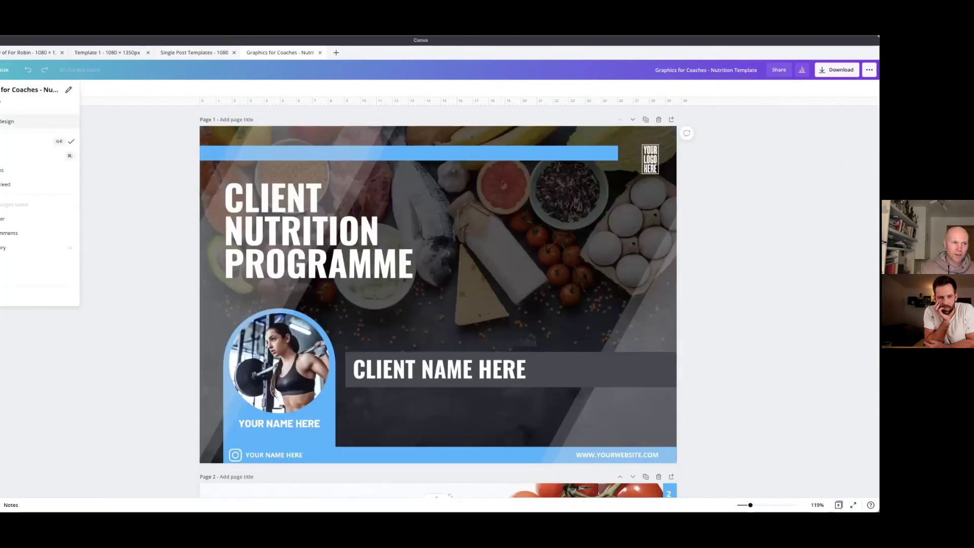
left_click(3, 117)
left_click(4, 113)
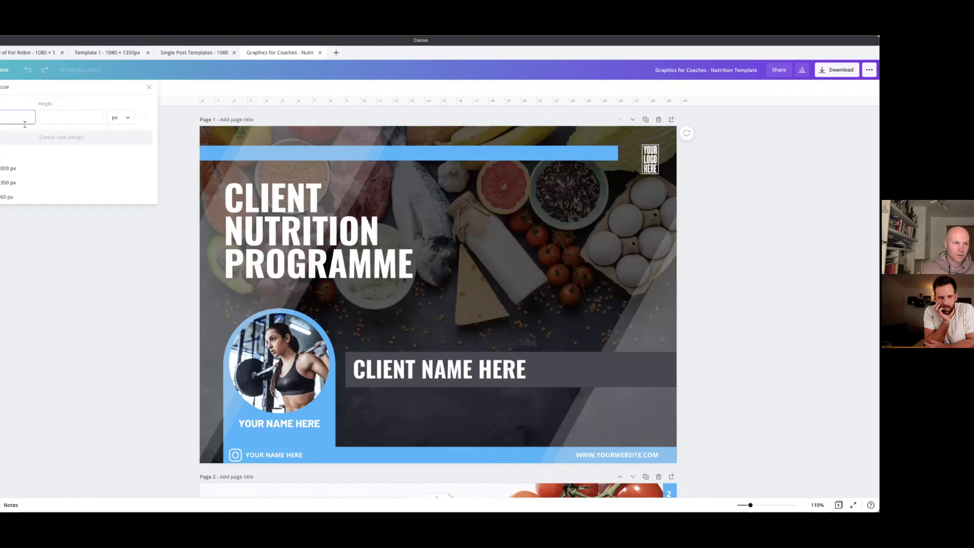
left_click(2, 184)
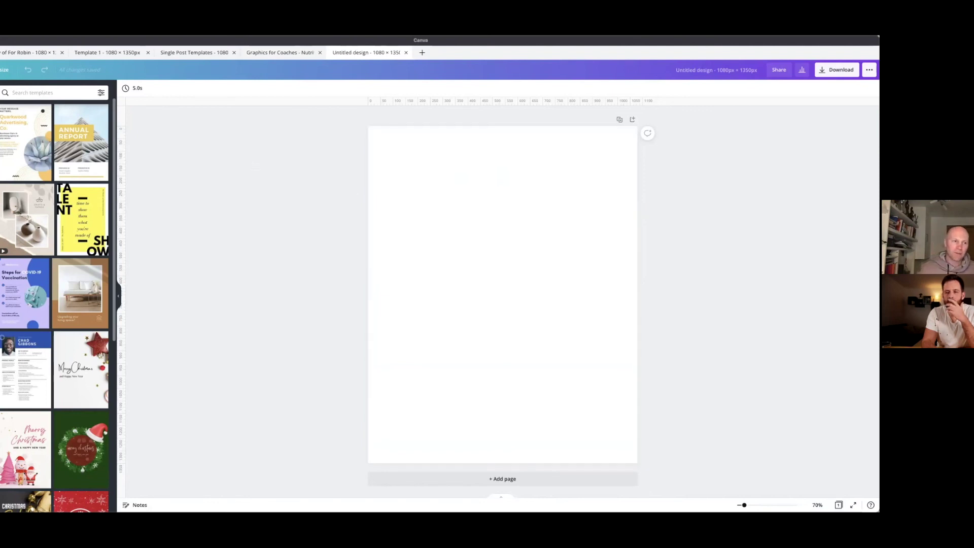
- Add a hollow square outline from the Lines & Shapes elements to the blank page
left_click(1, 122)
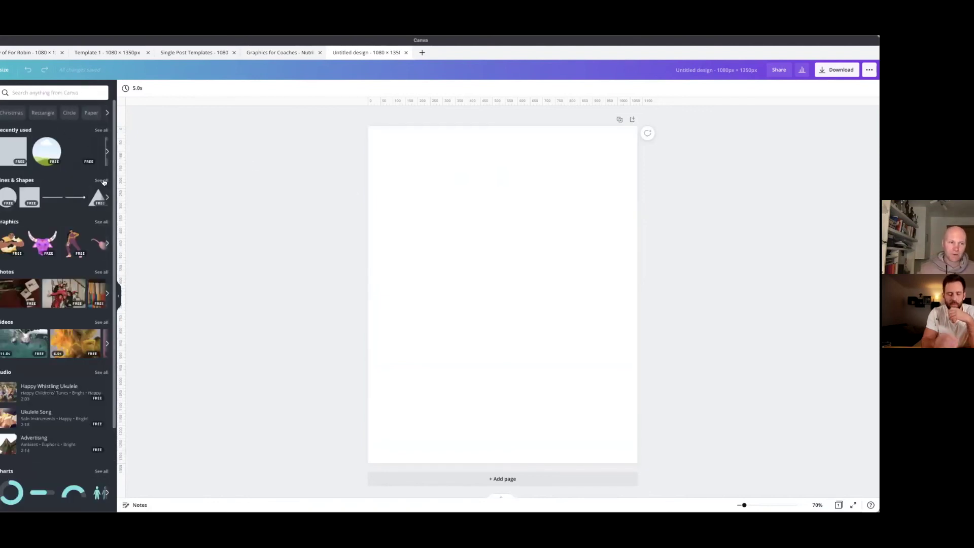
left_click(104, 181)
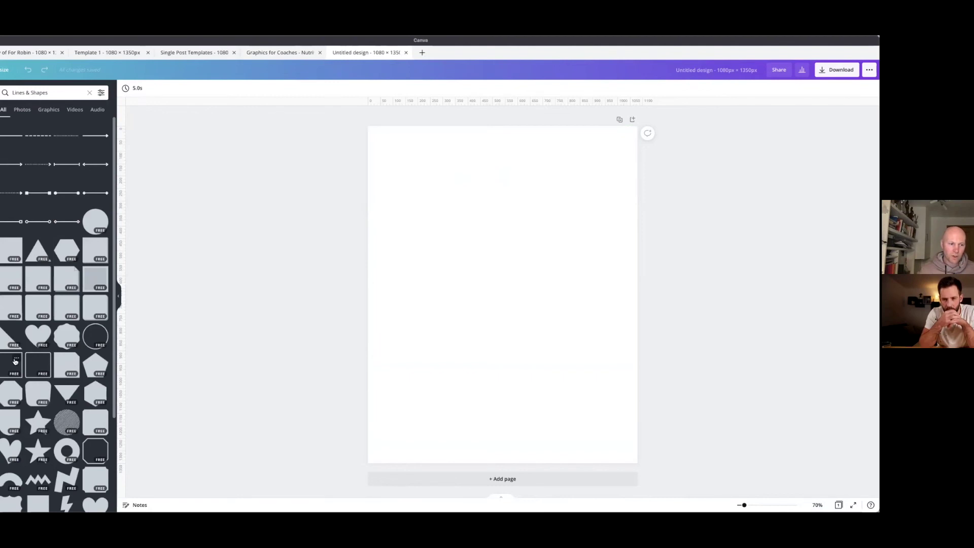
left_click(17, 359)
left_click(8, 364)
left_click(8, 363)
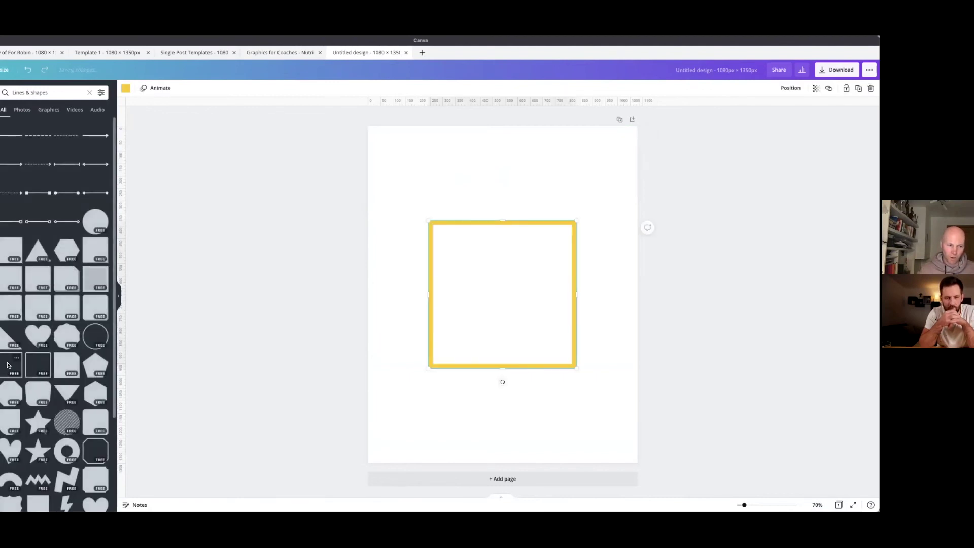
- Recolour the square outline from yellow to the brand palette's black
left_click(125, 87)
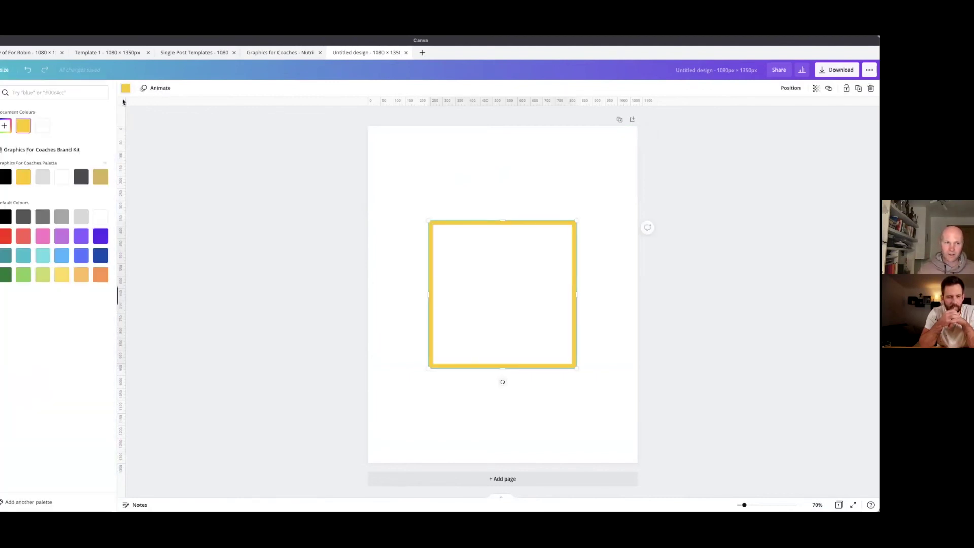
left_click(6, 177)
left_click(565, 266)
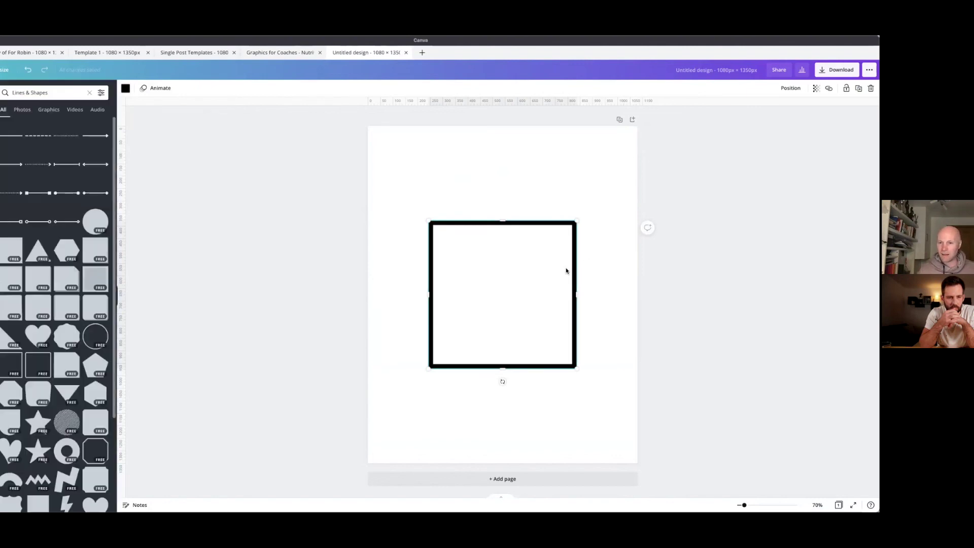
- Resize the black outlined square into a small, wide table cell with a thin border on the page's left half
left_click_drag(577, 294, 497, 293)
left_click_drag(463, 229, 463, 274)
left_click_drag(458, 318, 511, 260)
left_click(485, 215)
left_click(469, 233)
left_click_drag(456, 213, 456, 189)
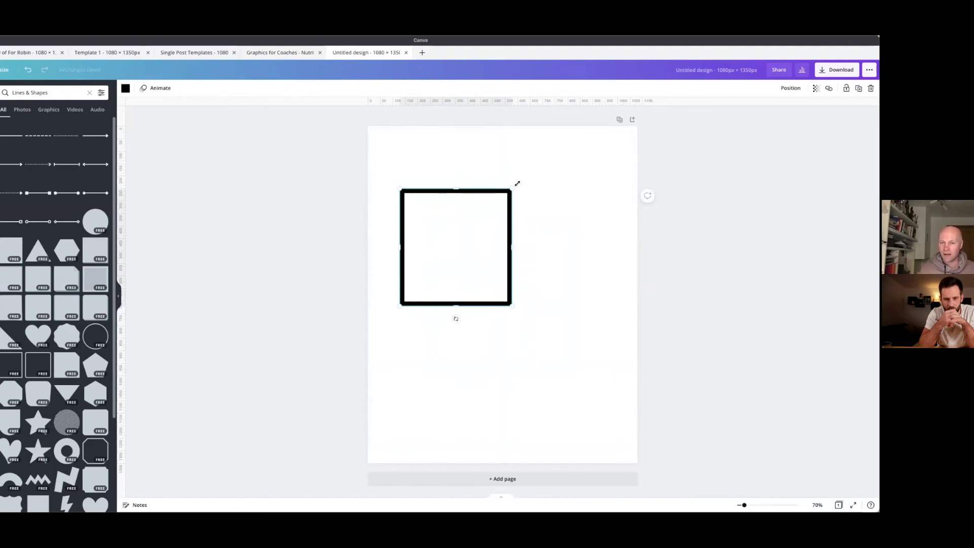
left_click_drag(511, 189, 450, 296)
left_click(472, 283)
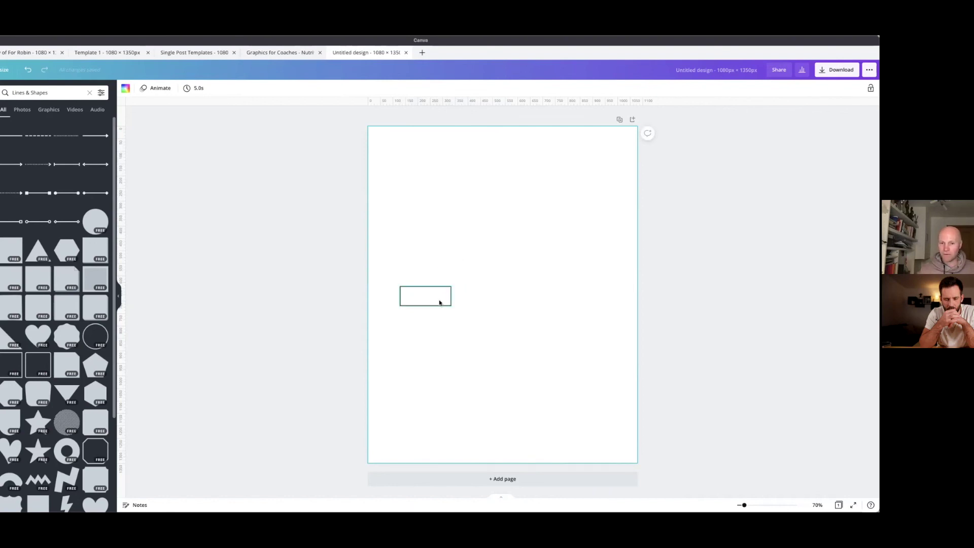
- Build a four-column, three-row table from touching duplicates of the cell, grouping the first row before copying it downward
left_click_drag(428, 297, 579, 297)
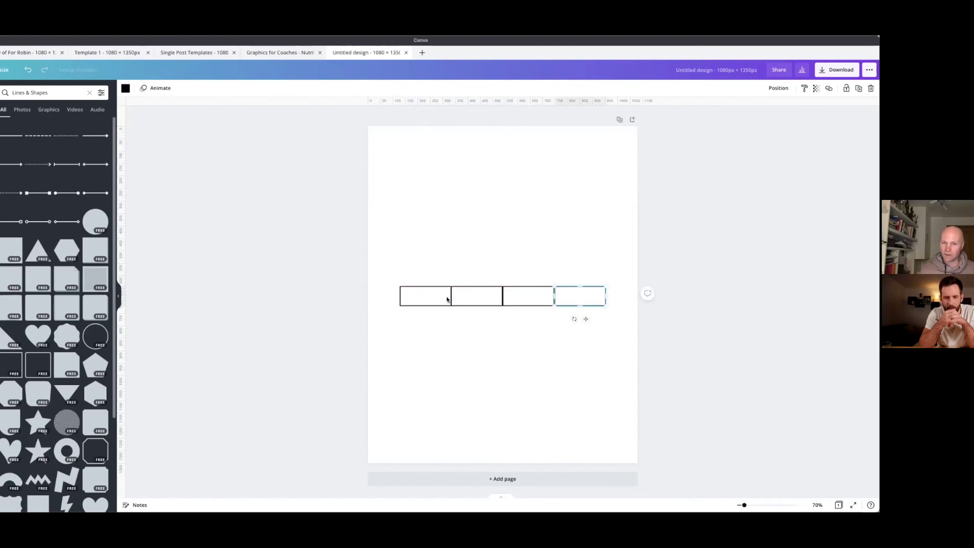
left_click_drag(397, 284, 621, 321)
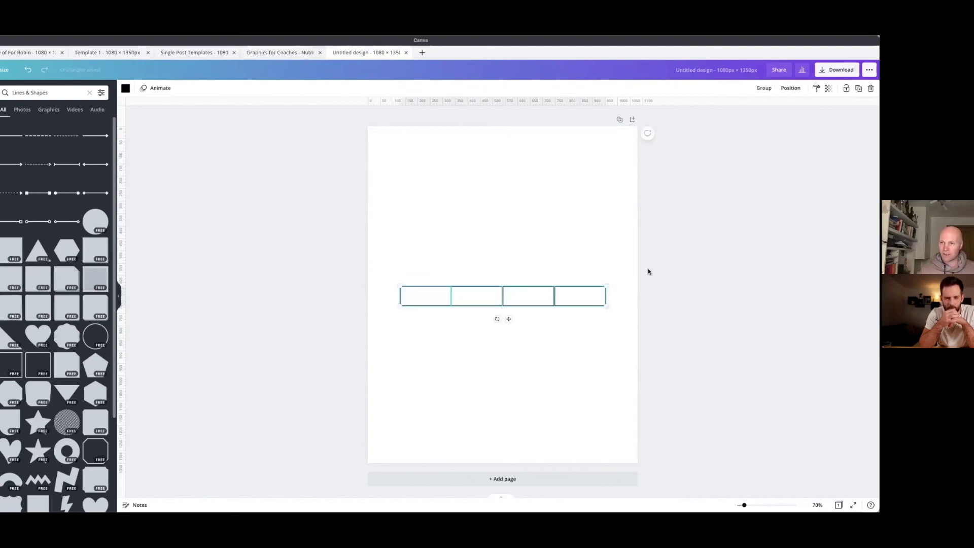
key("ctrl+g")
left_click_drag(522, 299, 522, 336)
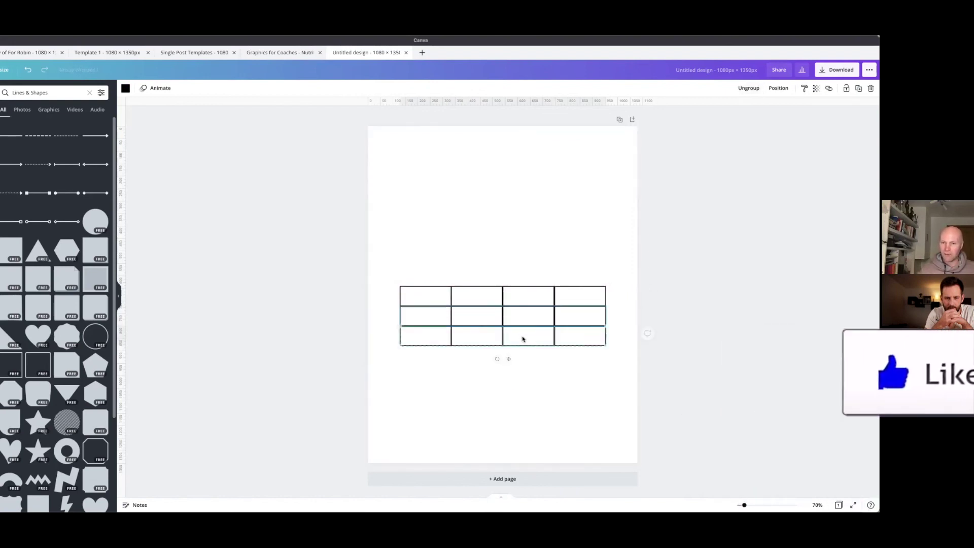
- Select all three table rows together and move them to the upper part of the page, centred horizontally
left_click(617, 272)
left_click_drag(398, 274, 579, 349)
left_click_drag(588, 292, 592, 213)
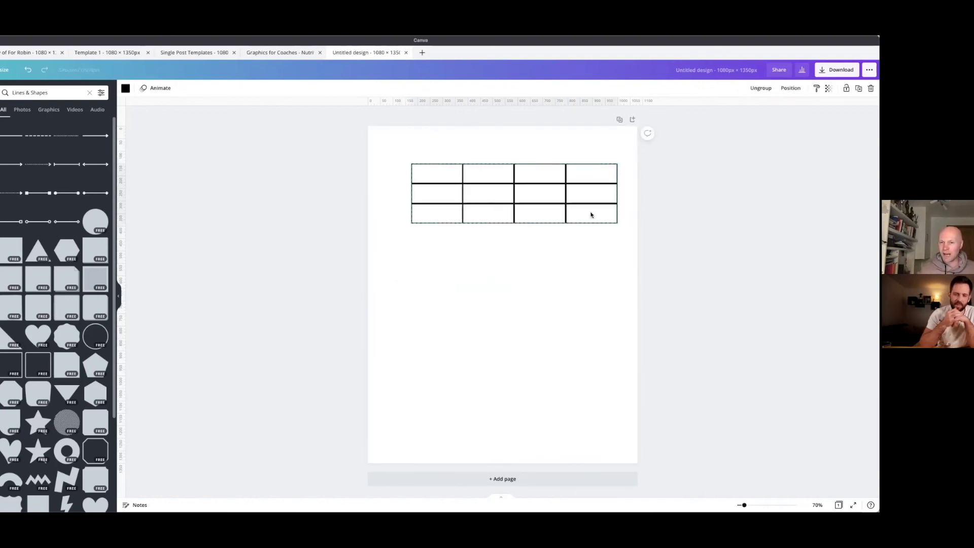
left_click(628, 221)
left_click_drag(744, 505, 746, 503)
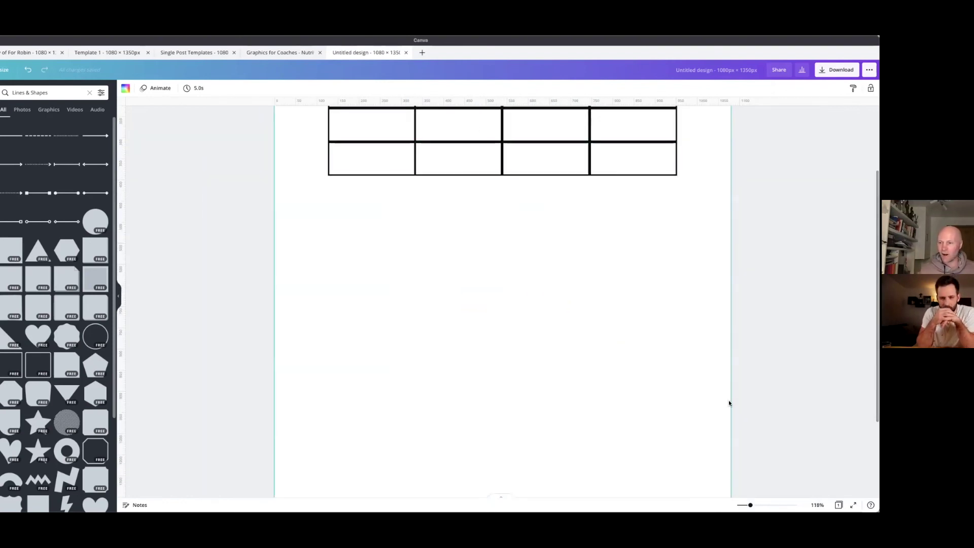
scroll(524, 256, "down", 5)
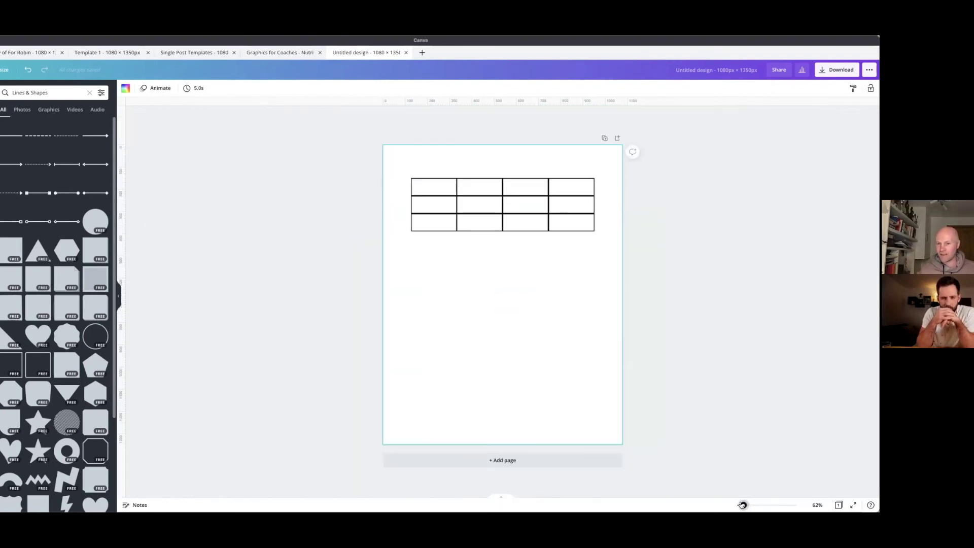